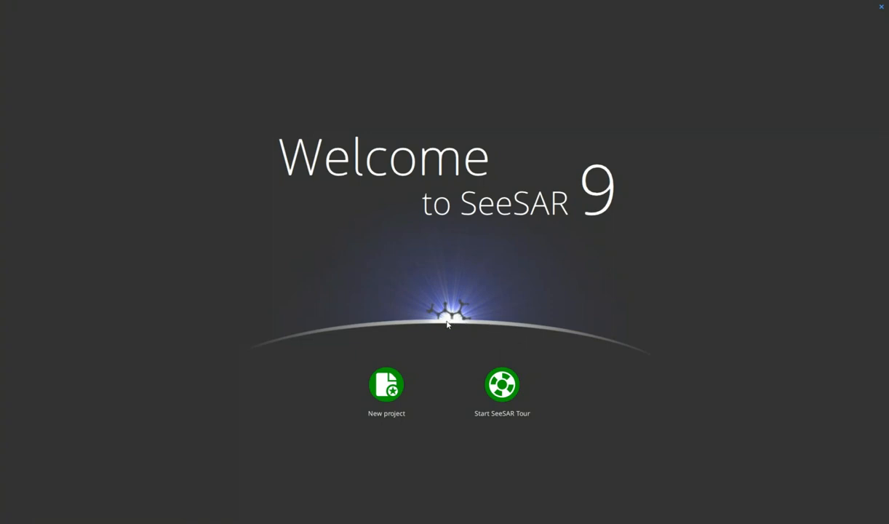
Create a new project.
{"action": "left_click", "coordinate": [372, 376]}
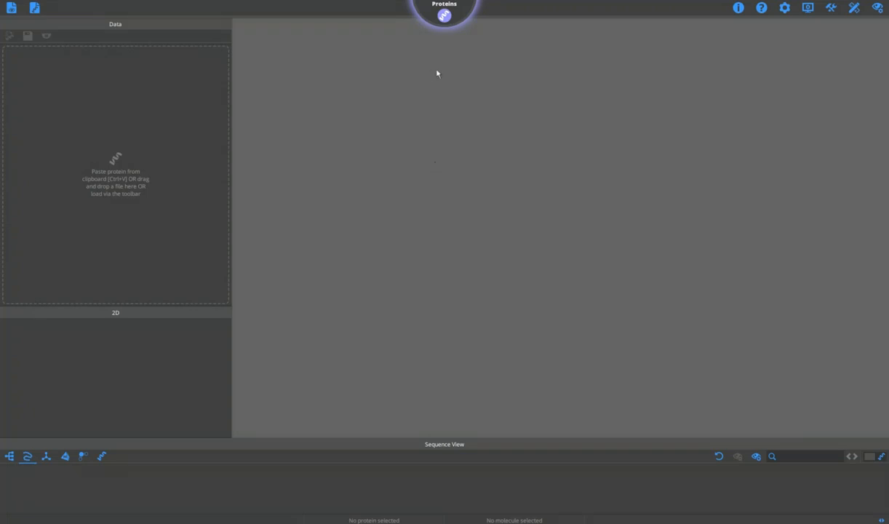
Switch to the Docking mode and return to the Proteins mode.
{"action": "left_click", "coordinate": [446, 15]}
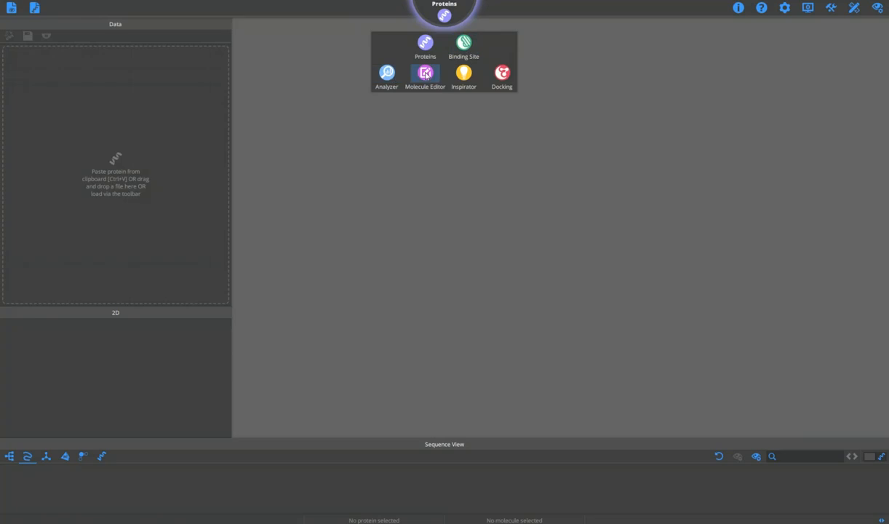
{"action": "left_click", "coordinate": [503, 75]}
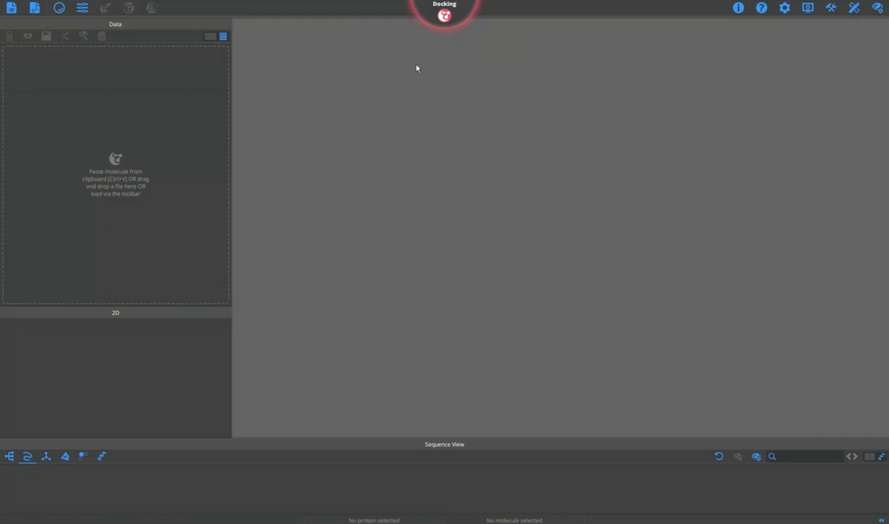
{"action": "left_click", "coordinate": [444, 15]}
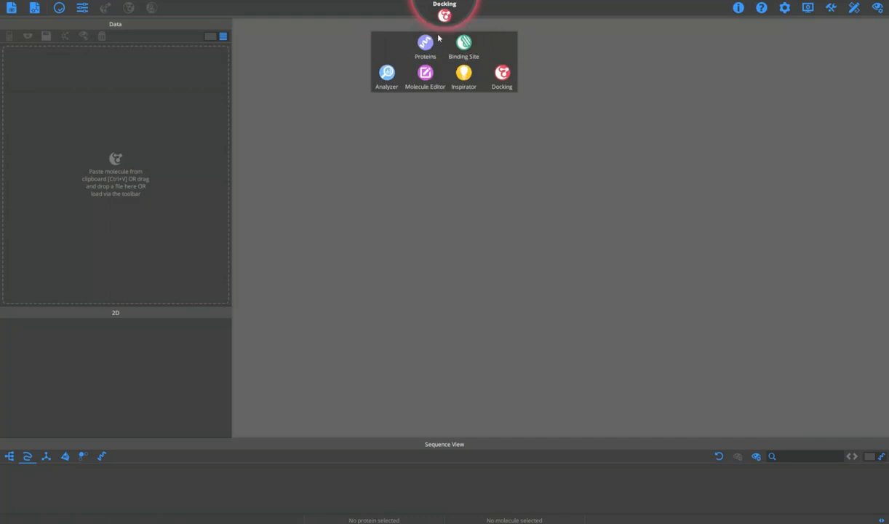
{"action": "left_click", "coordinate": [427, 44]}
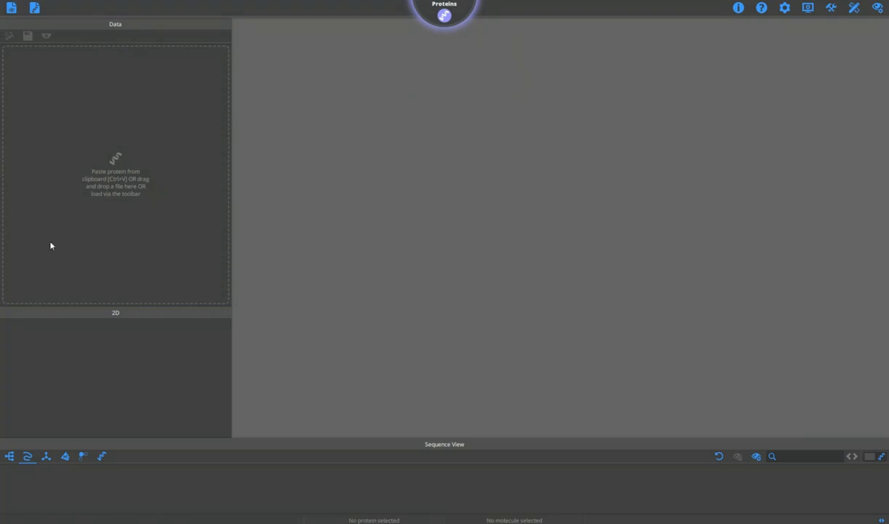
Download the protein structure 2XJX into the project by its PDB code.
{"action": "left_click", "coordinate": [14, 9]}
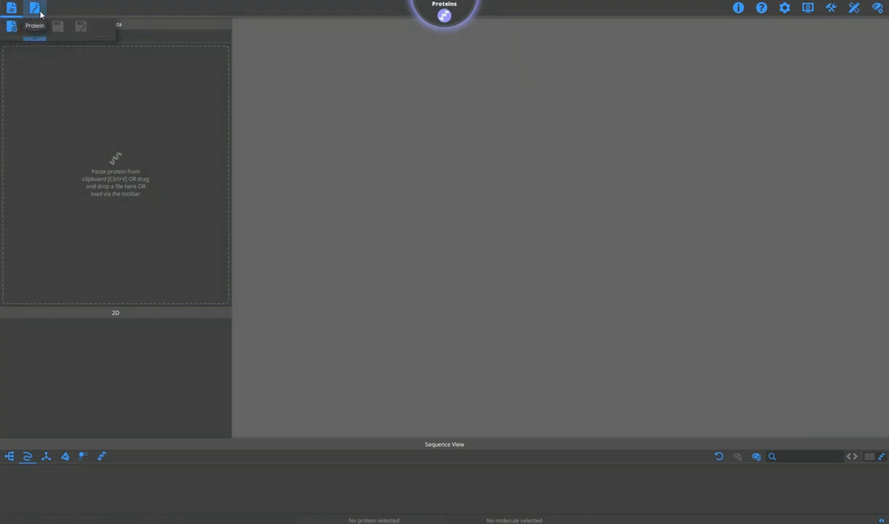
{"action": "left_click", "coordinate": [34, 7]}
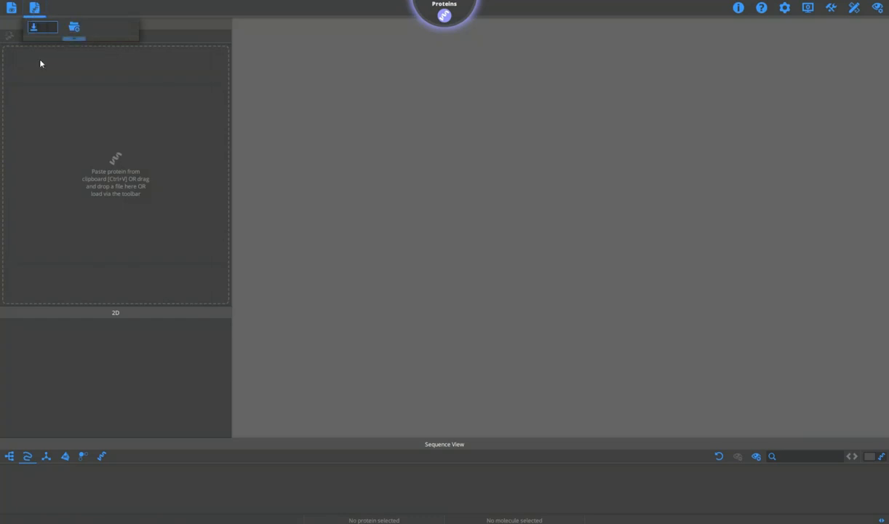
{"action": "left_click", "coordinate": [35, 8]}
{"action": "type", "text": "4hjo"}
{"action": "key", "text": "Return"}
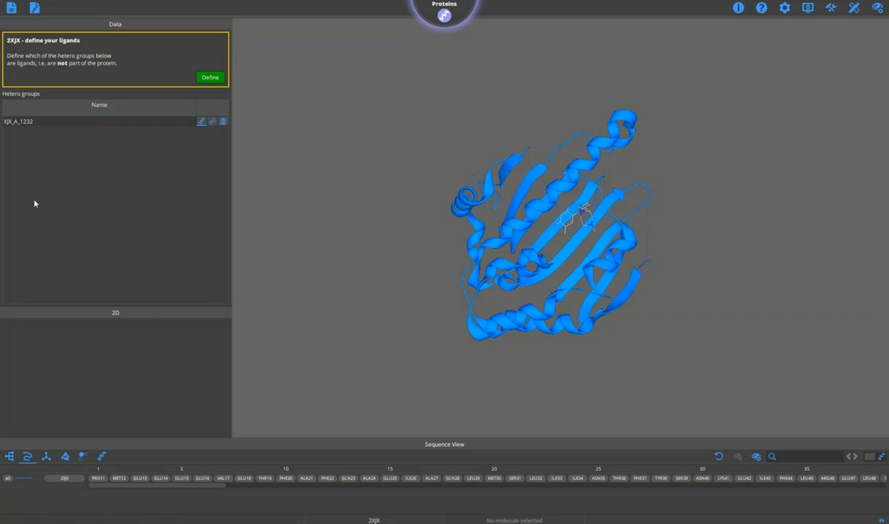
Define the hetero group XJX_A_1232 as a ligand of 2XJX and display it in the 3D view.
{"action": "left_click", "coordinate": [34, 121]}
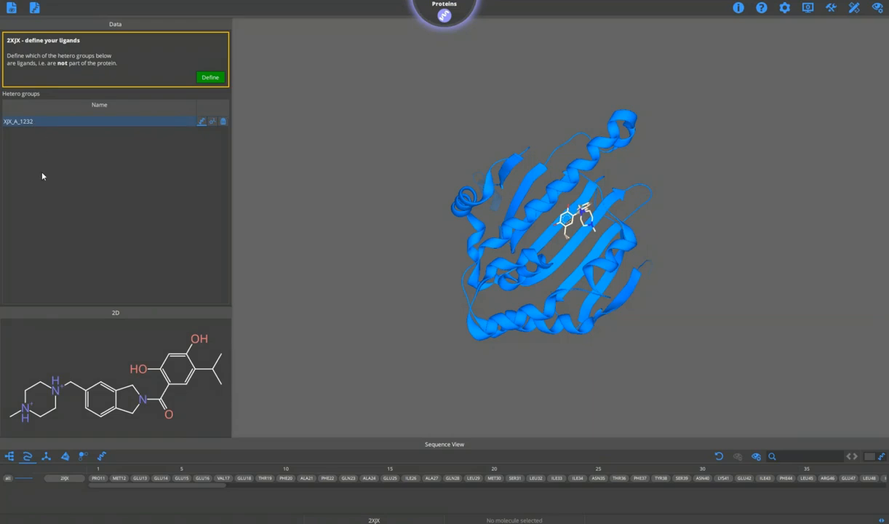
{"action": "left_click", "coordinate": [212, 121]}
{"action": "left_click", "coordinate": [209, 77]}
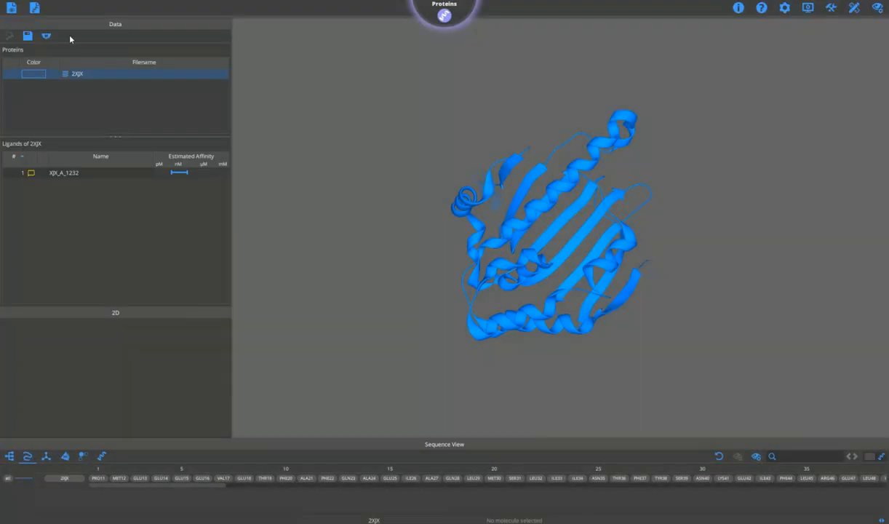
{"action": "left_click", "coordinate": [82, 173]}
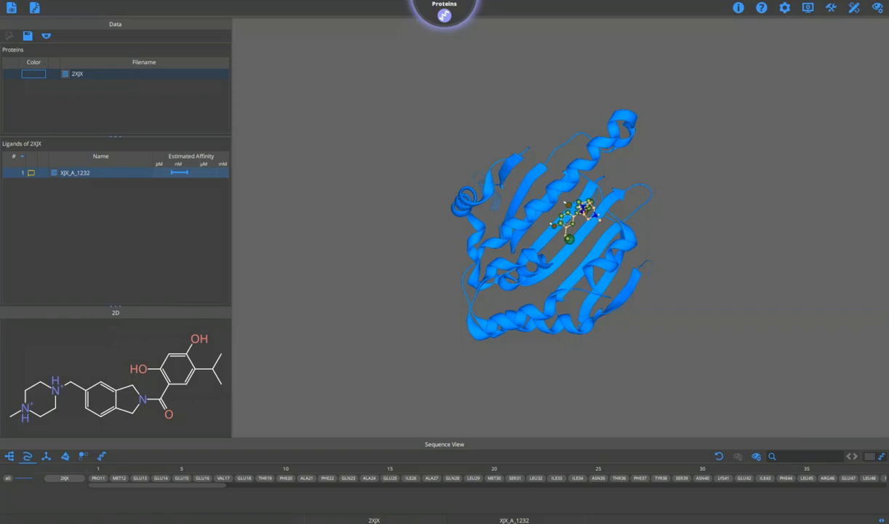
Enlarge the 2D structure area and the 3D view slightly, and shorten the protein table.
{"action": "mouse_move", "coordinate": [115, 306]}
{"action": "left_mouse_down"}
{"action": "mouse_move", "coordinate": [101, 176]}
{"action": "mouse_move", "coordinate": [107, 45]}
{"action": "mouse_move", "coordinate": [122, 296]}
{"action": "left_mouse_up"}
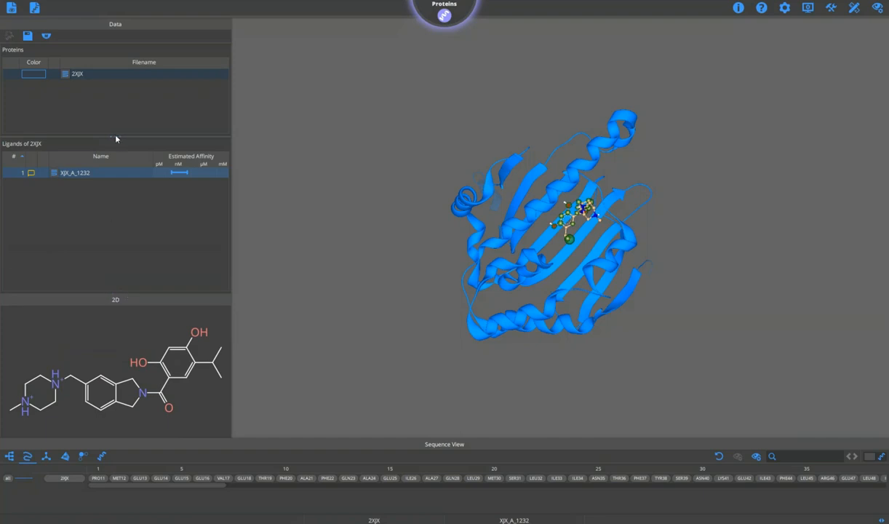
{"action": "mouse_move", "coordinate": [115, 137]}
{"action": "left_mouse_down"}
{"action": "mouse_move", "coordinate": [117, 121]}
{"action": "mouse_move", "coordinate": [117, 132]}
{"action": "left_mouse_up"}
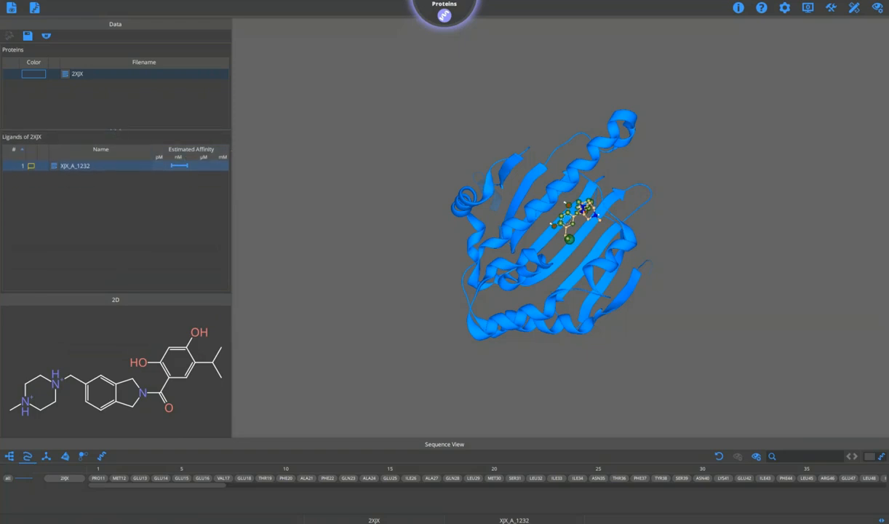
{"action": "left_click_drag", "start_coordinate": [231, 137], "coordinate": [221, 117]}
{"action": "mouse_move", "coordinate": [384, 440]}
{"action": "left_mouse_down"}
{"action": "mouse_move", "coordinate": [382, 448]}
{"action": "mouse_move", "coordinate": [382, 437]}
{"action": "left_mouse_up"}
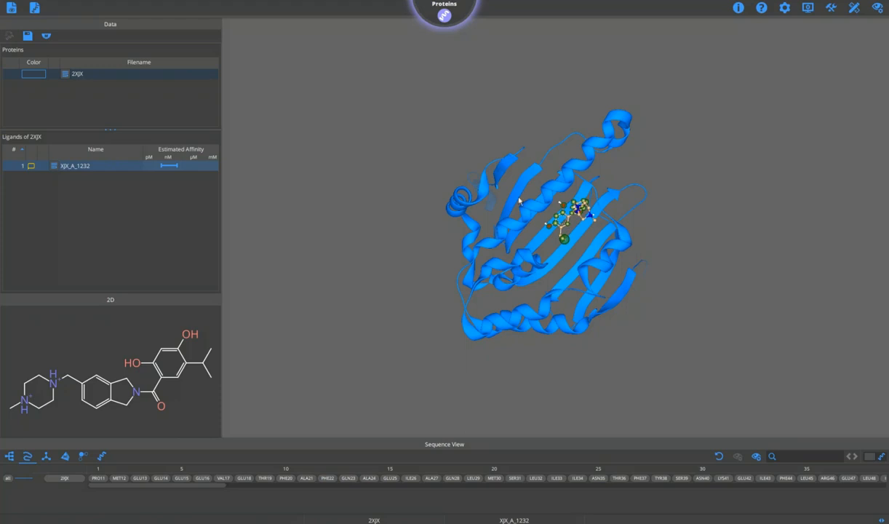
Examine the colored atom spheres on ligand XJX_A_1232 up close in the 3D view.
{"action": "key", "text": "space"}
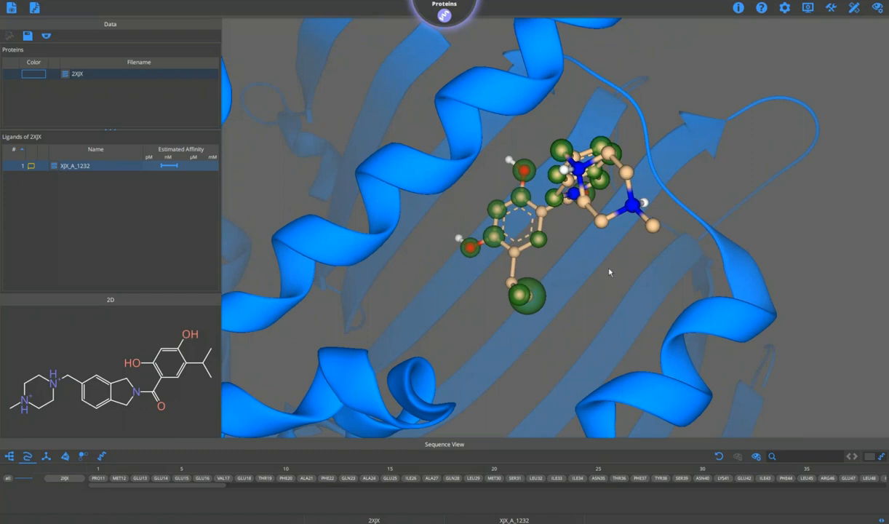
{"action": "left_click_drag", "start_coordinate": [593, 261], "coordinate": [617, 262]}
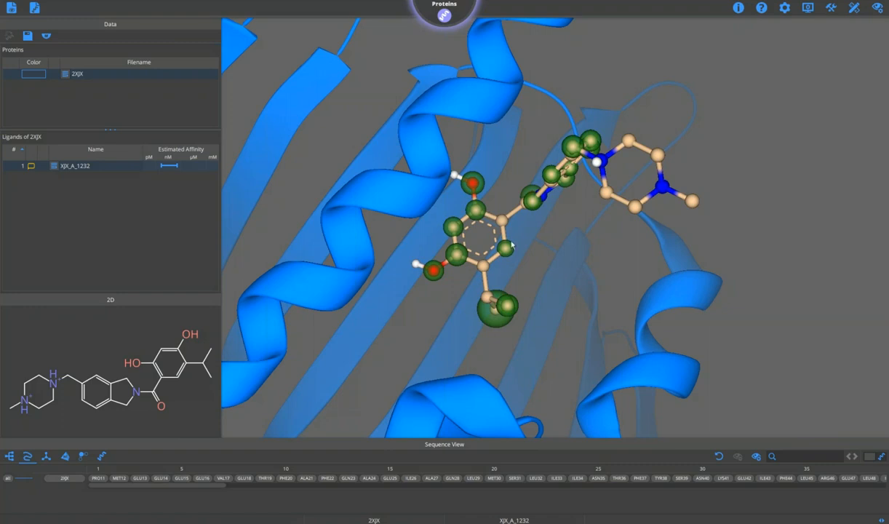
{"action": "left_click_drag", "start_coordinate": [531, 324], "coordinate": [533, 326]}
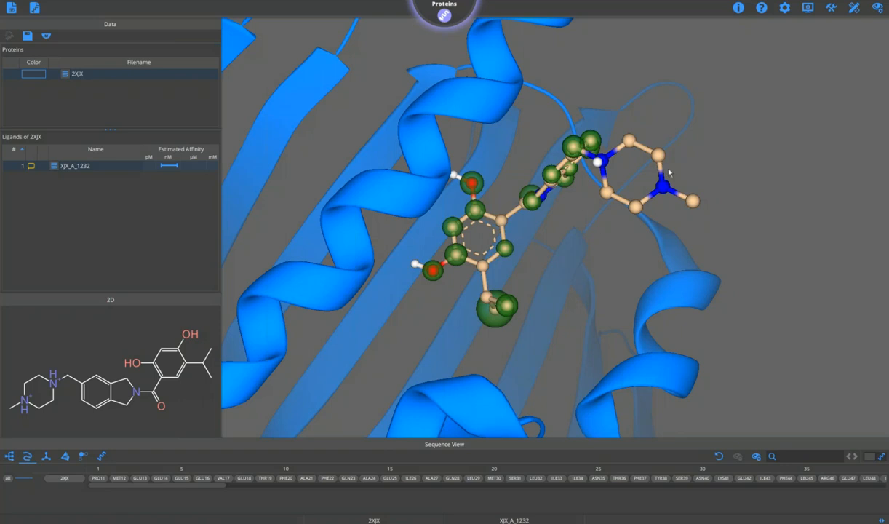
Try the red-green color blindness scheme on the ligand and restore the standard red-green coloring.
{"action": "left_click", "coordinate": [807, 8]}
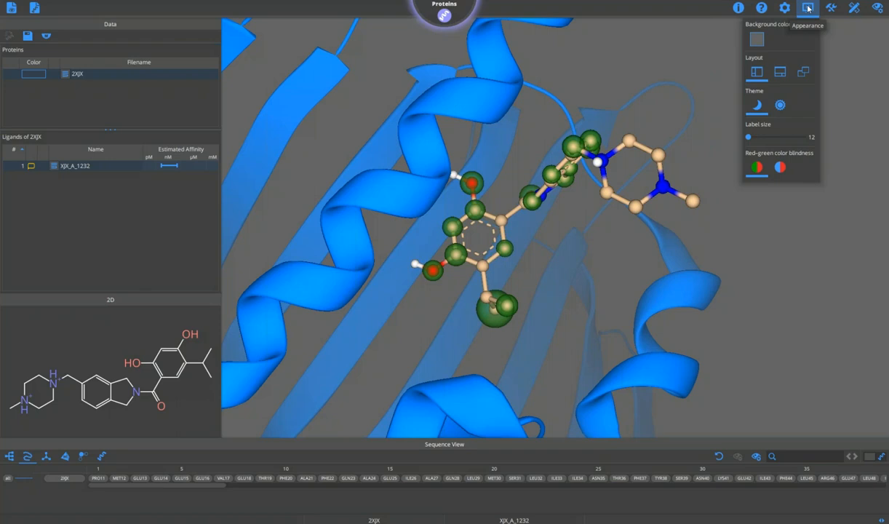
{"action": "left_click", "coordinate": [780, 168]}
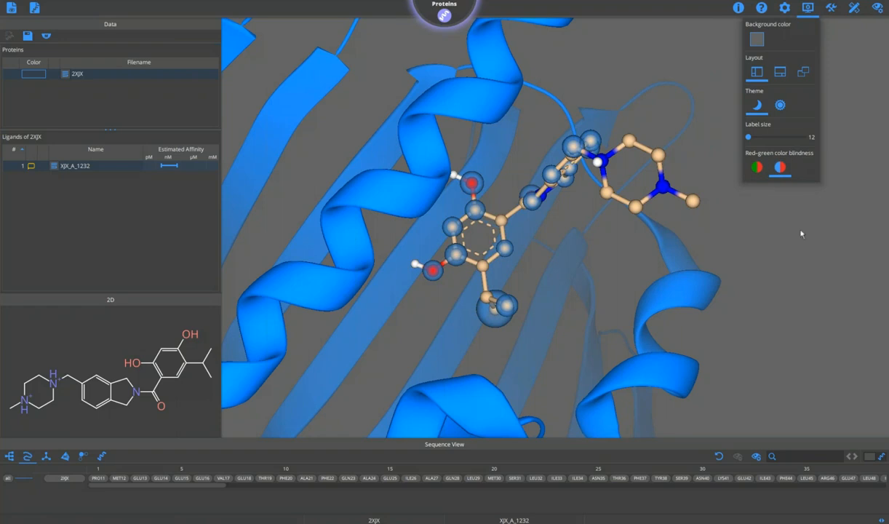
{"action": "left_click", "coordinate": [760, 168]}
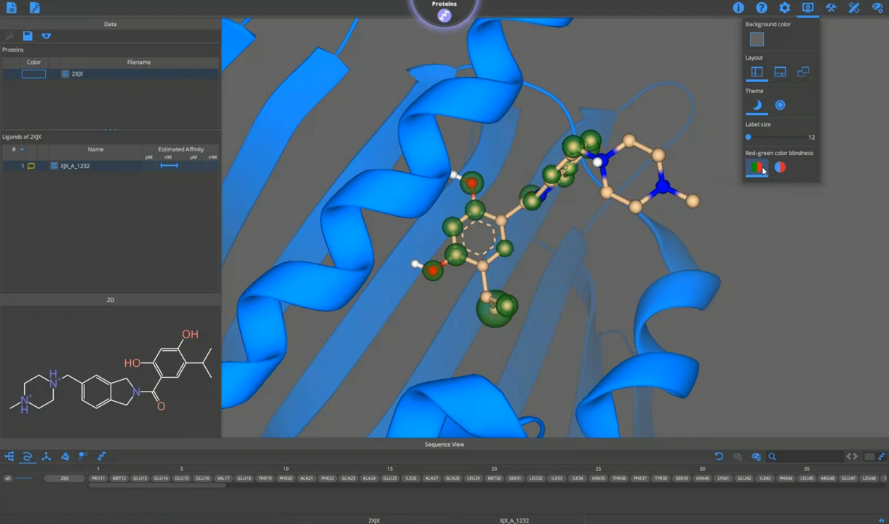
Switch the interface to the bright theme.
{"action": "left_click", "coordinate": [779, 107]}
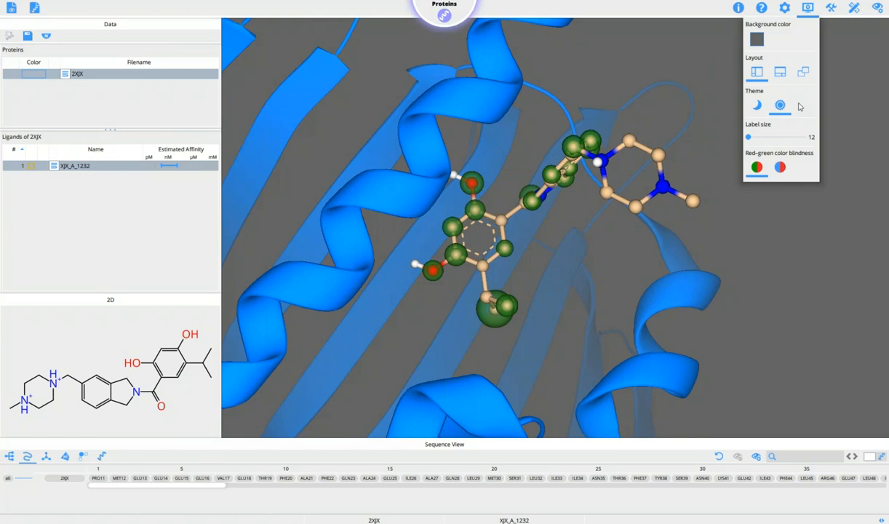
Try the layout with the data below the 3D view and the floating-window layout, and restore the original side-by-side layout.
{"action": "left_click", "coordinate": [779, 73]}
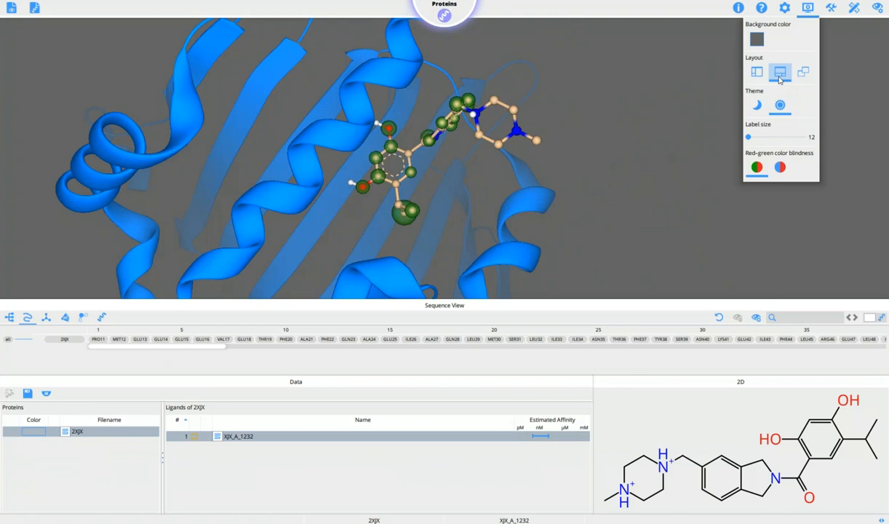
{"action": "left_click", "coordinate": [803, 72]}
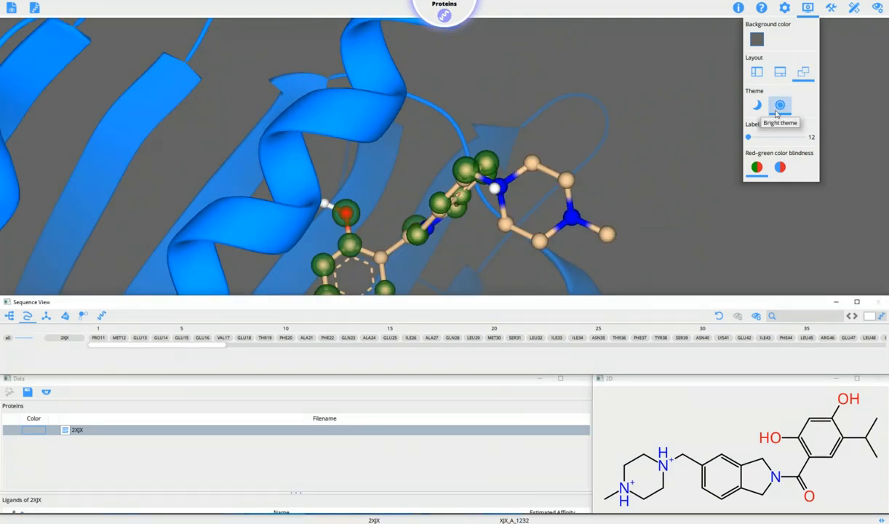
{"action": "left_click", "coordinate": [757, 72]}
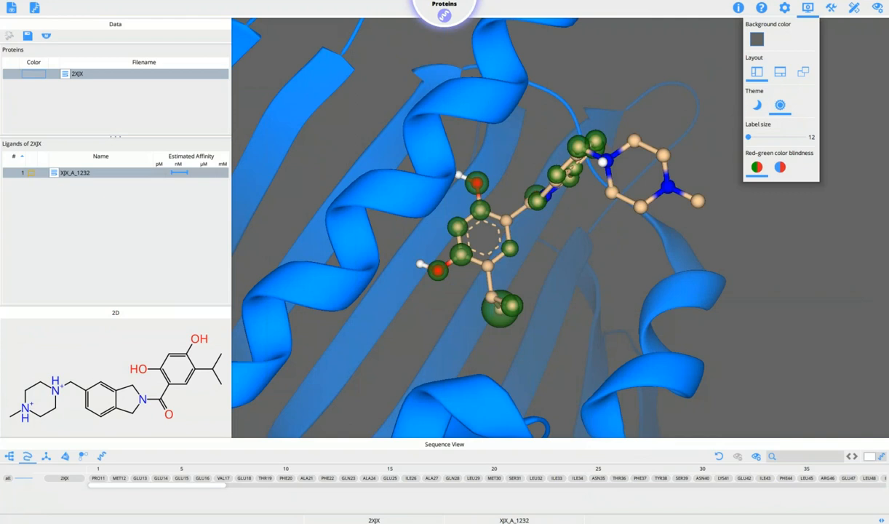
Set the 3D view's background color to light gray #d8d8d8 and close the appearance settings.
{"action": "left_click", "coordinate": [756, 40]}
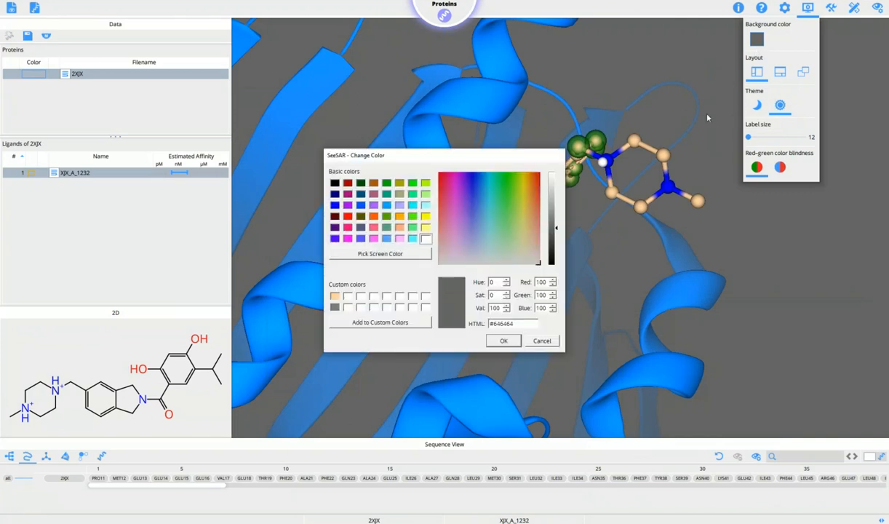
{"action": "left_click_drag", "start_coordinate": [549, 198], "coordinate": [550, 186]}
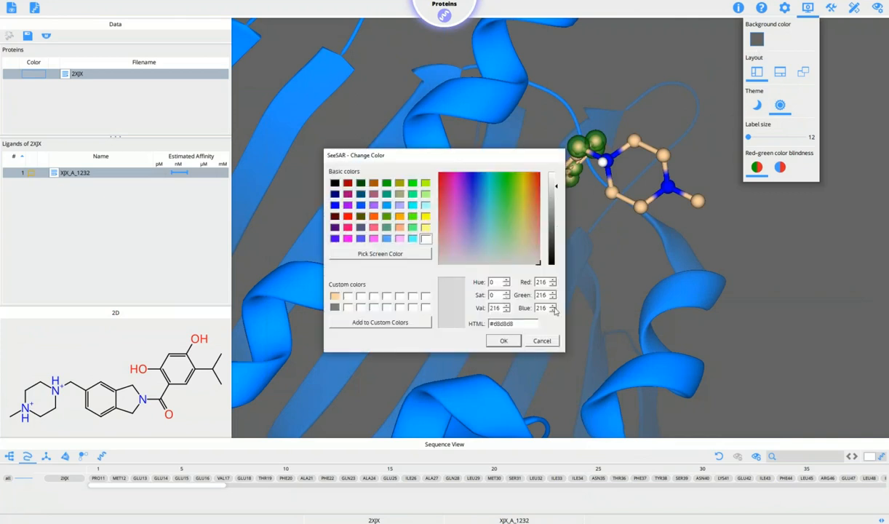
{"action": "left_click", "coordinate": [499, 340]}
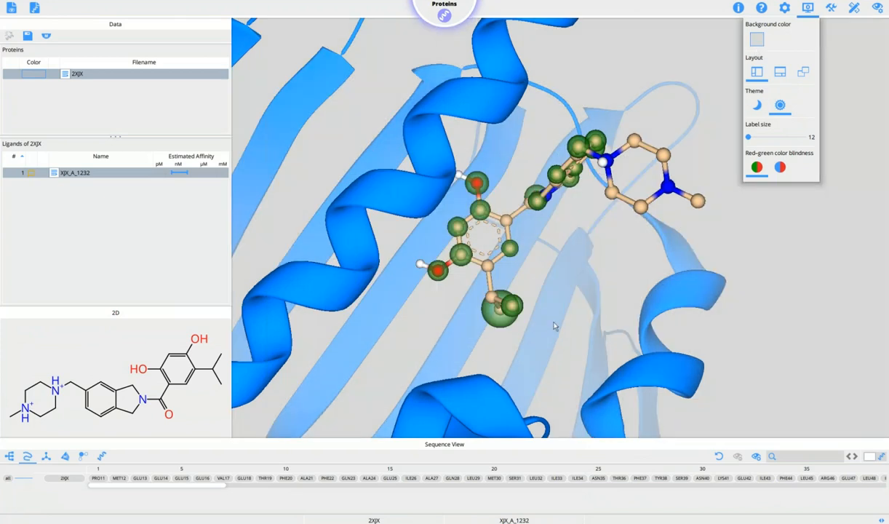
{"action": "left_click", "coordinate": [812, 8]}
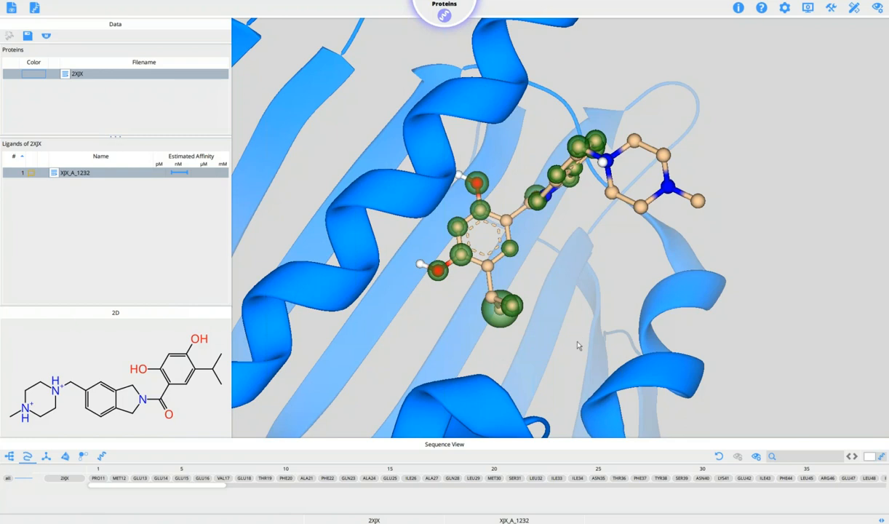
Add ligand XJX_A_1232 to the Binding Site mode.
{"action": "scroll", "coordinate": [578, 345], "scroll_direction": "down", "scroll_amount": 5}
{"action": "left_click_drag", "start_coordinate": [559, 306], "coordinate": [559, 314]}
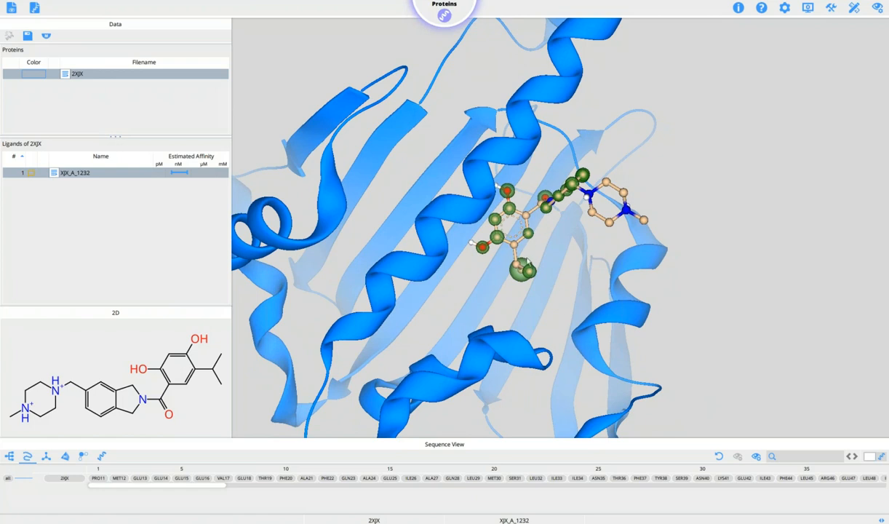
{"action": "scroll", "coordinate": [528, 263], "scroll_direction": "down", "scroll_amount": 3}
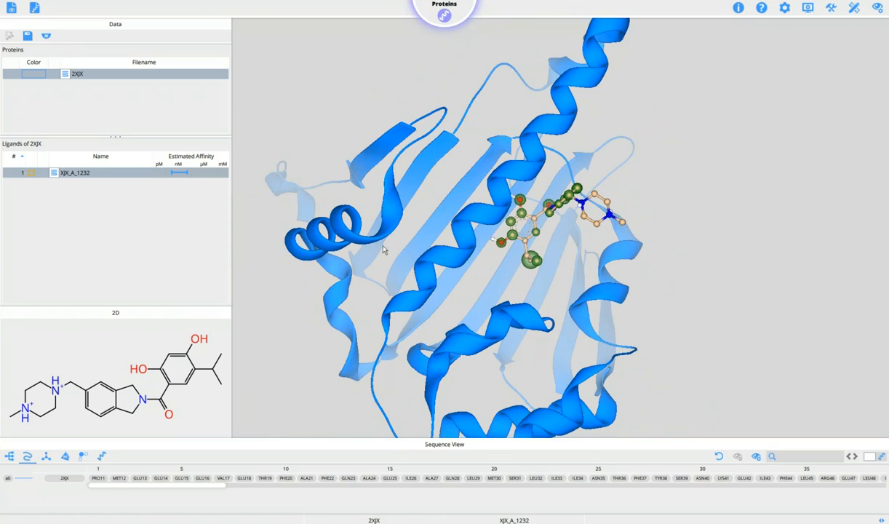
{"action": "left_click", "coordinate": [54, 175]}
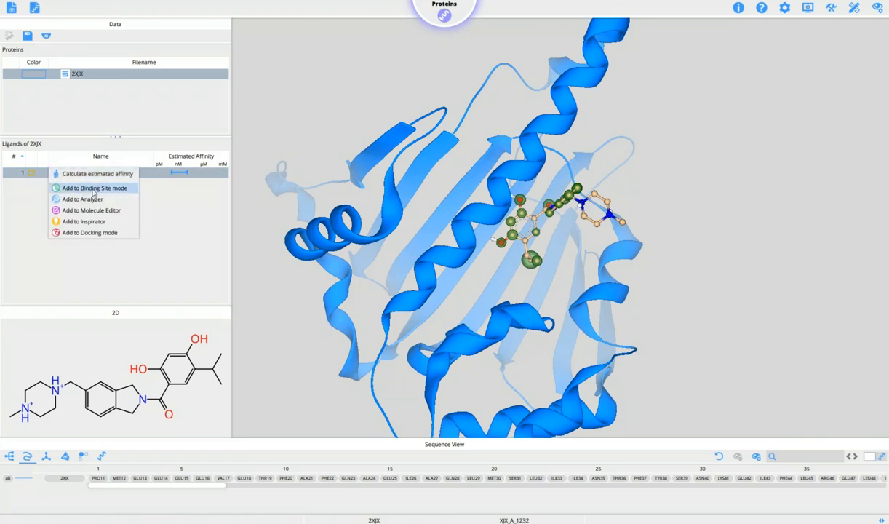
{"action": "left_click", "coordinate": [98, 189]}
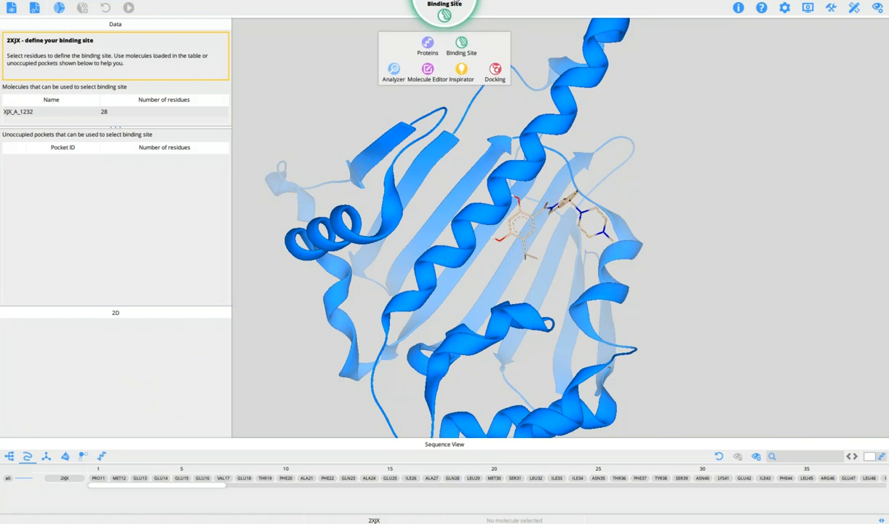
Select the residues surrounding ligand XJX_A_1232 as the binding site and inspect the pocket surface.
{"action": "mouse_move", "coordinate": [438, 10]}
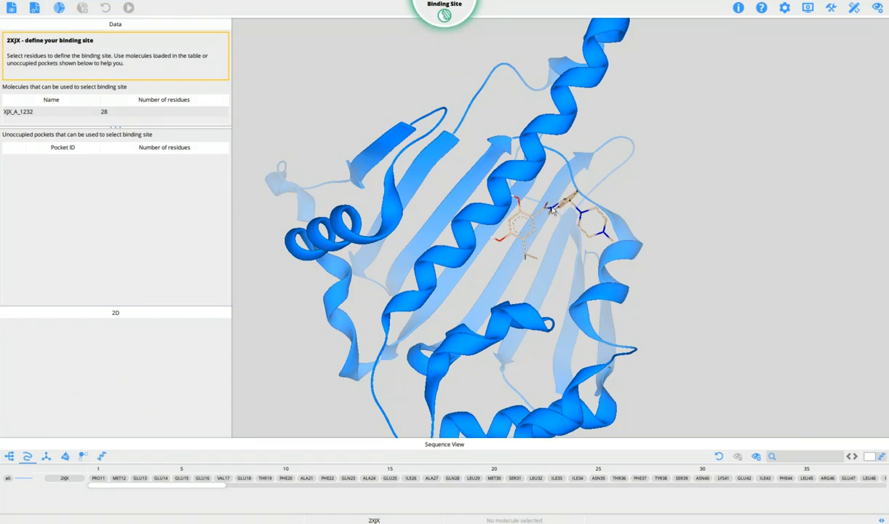
{"action": "left_click", "coordinate": [547, 207]}
{"action": "mouse_move", "coordinate": [689, 229]}
{"action": "right_mouse_down"}
{"action": "mouse_move", "coordinate": [658, 224]}
{"action": "mouse_move", "coordinate": [597, 160]}
{"action": "right_mouse_up"}
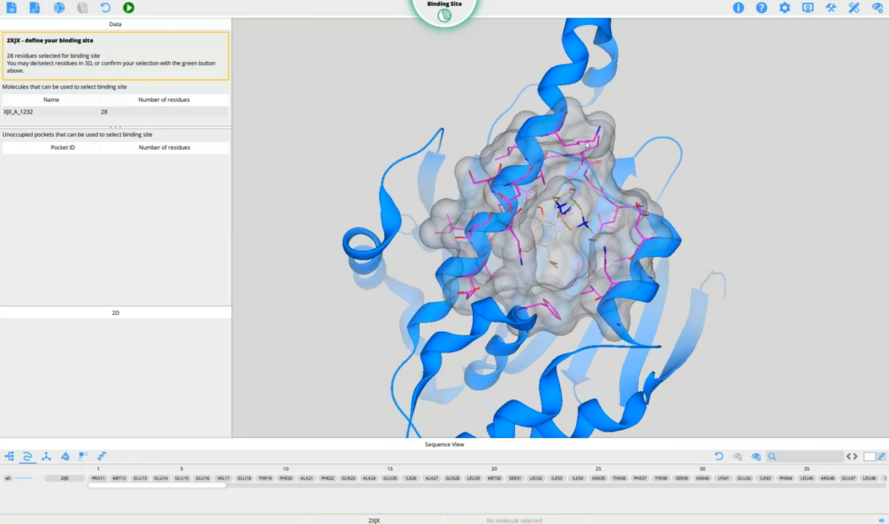
{"action": "scroll", "coordinate": [682, 188], "scroll_direction": "up", "scroll_amount": 3}
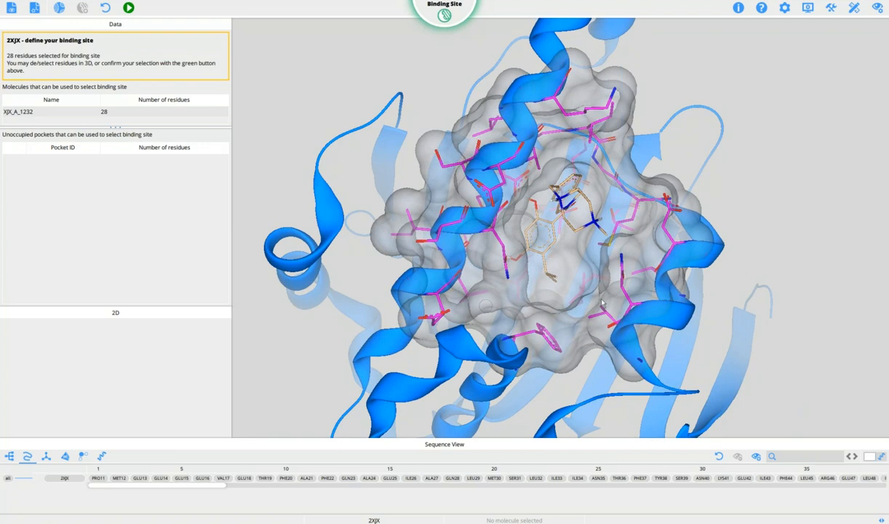
Remove two residues along the pocket's lower edge from the binding site selection.
{"action": "right_click_drag", "start_coordinate": [770, 196], "coordinate": [735, 196]}
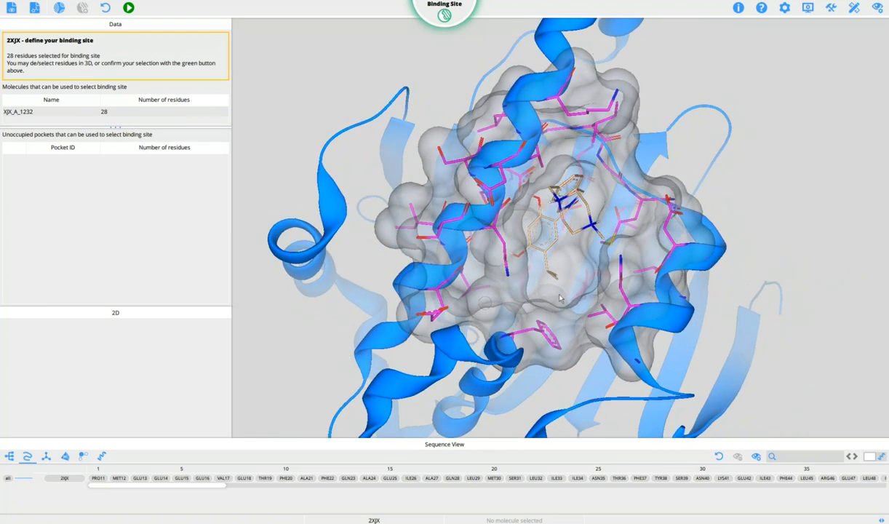
{"action": "left_click", "coordinate": [533, 331]}
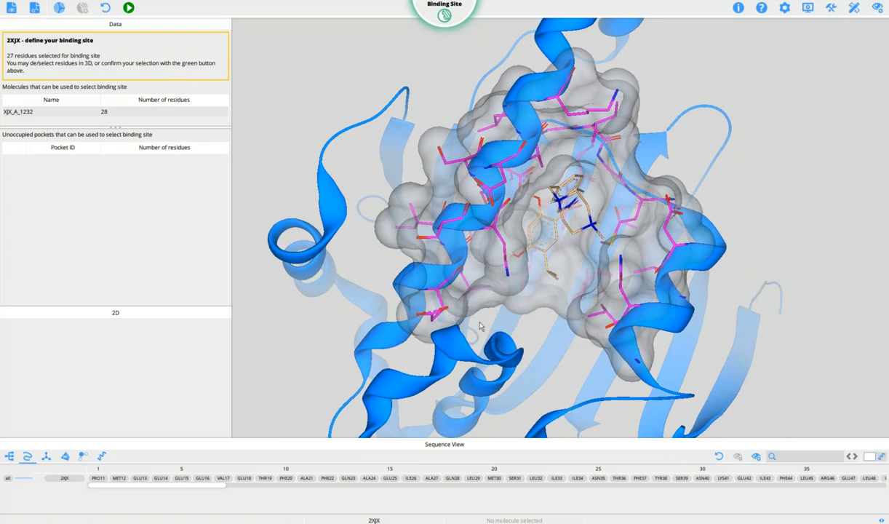
{"action": "left_click", "coordinate": [433, 321]}
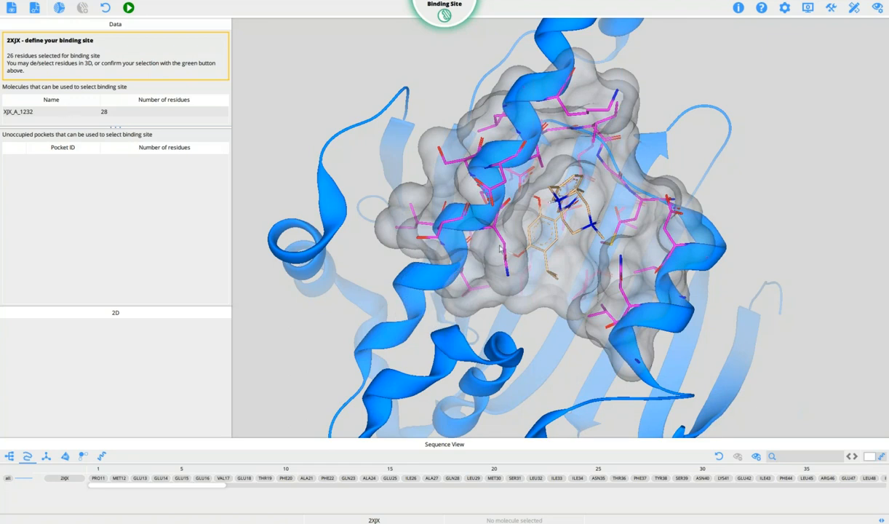
Add the residues surrounding ligand XJX_A_1232 back to the binding site, and reset the whole selection.
{"action": "left_click", "coordinate": [15, 110]}
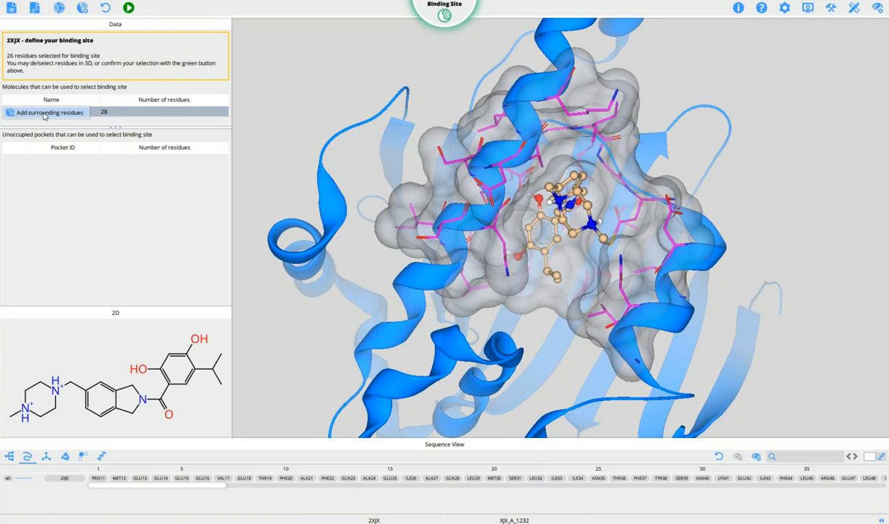
{"action": "left_click", "coordinate": [43, 114]}
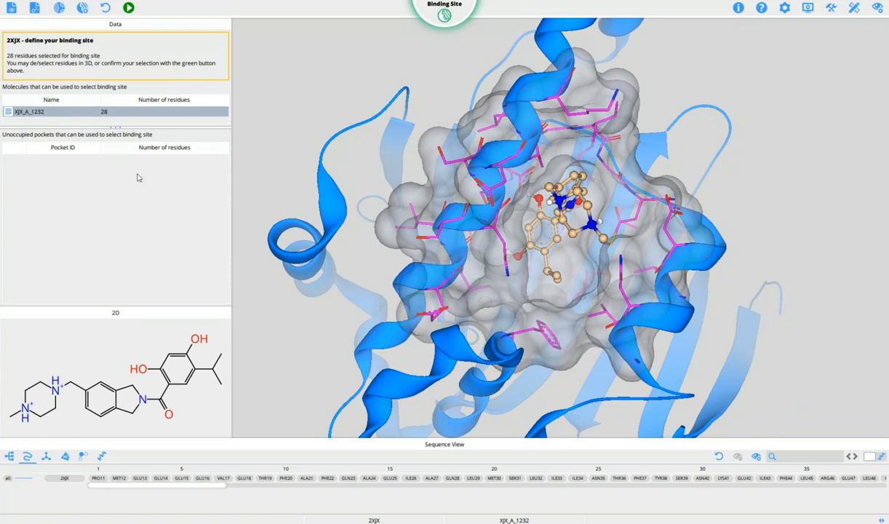
{"action": "scroll", "coordinate": [375, 178], "scroll_direction": "down", "scroll_amount": 3}
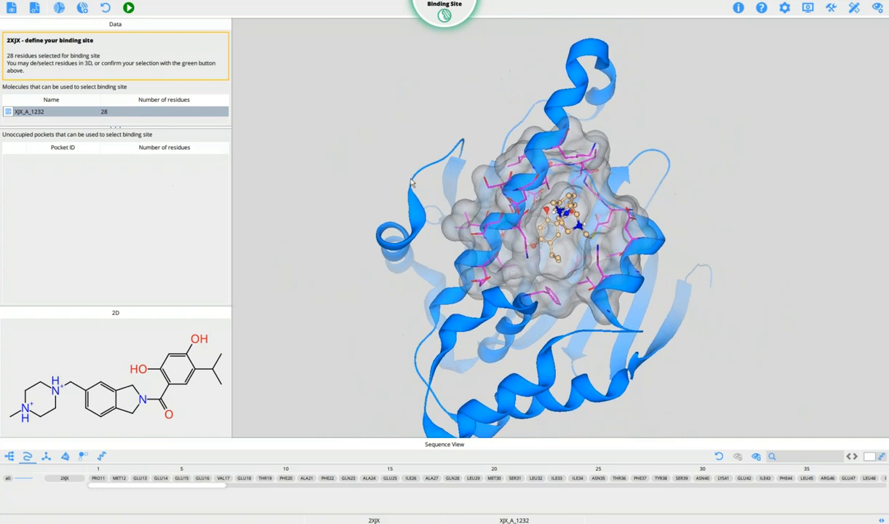
{"action": "left_click", "coordinate": [105, 10]}
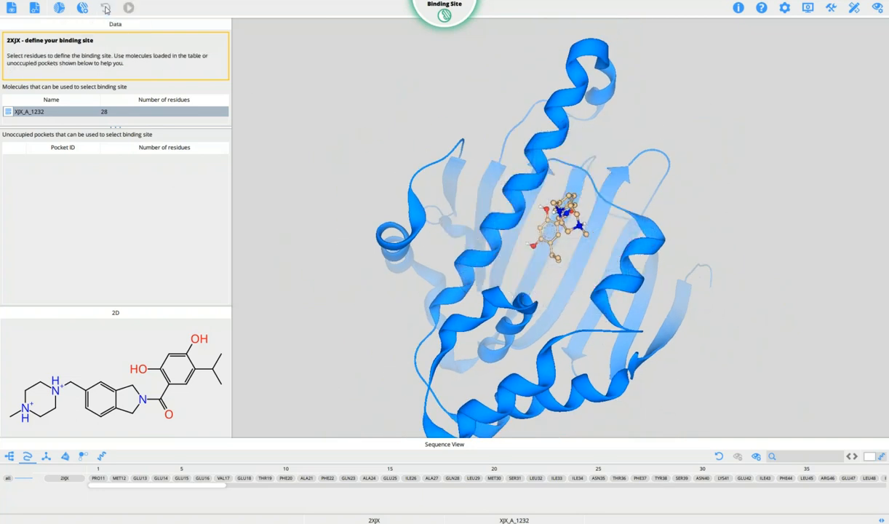
Show the unoccupied pockets of 2XJX, examine their locations around the protein and hide them again.
{"action": "left_click", "coordinate": [61, 9]}
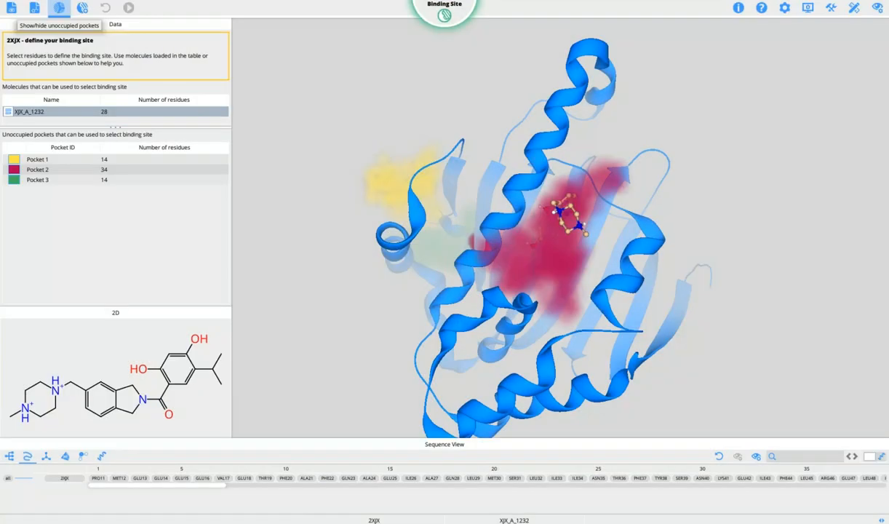
{"action": "left_click_drag", "start_coordinate": [542, 254], "coordinate": [582, 295]}
{"action": "left_click_drag", "start_coordinate": [575, 260], "coordinate": [551, 250]}
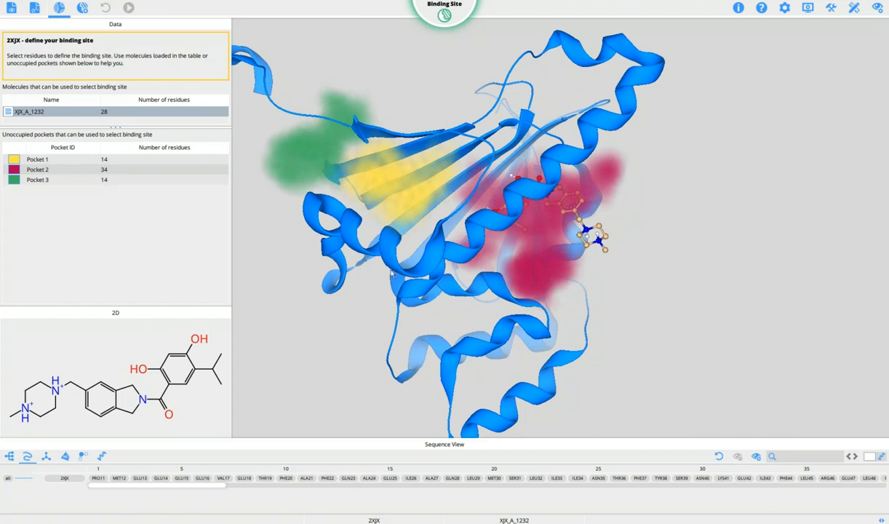
{"action": "left_click_drag", "start_coordinate": [691, 269], "coordinate": [623, 242]}
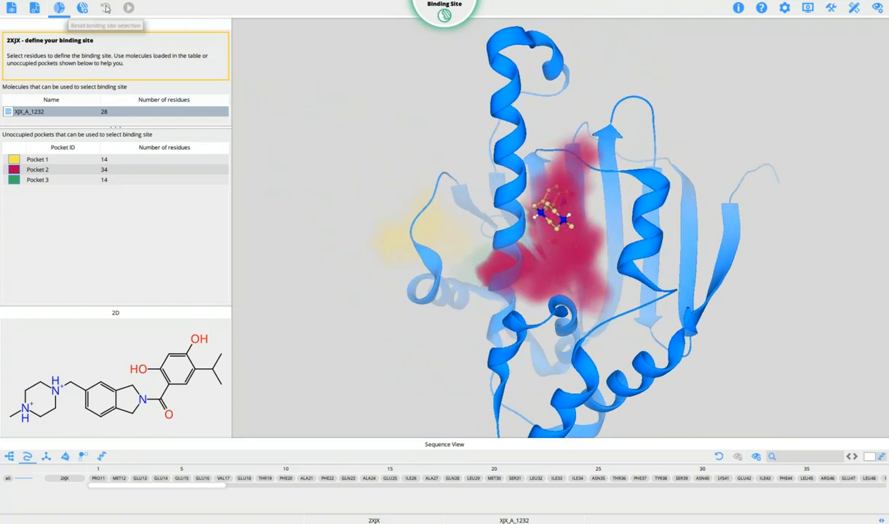
{"action": "left_click", "coordinate": [60, 9]}
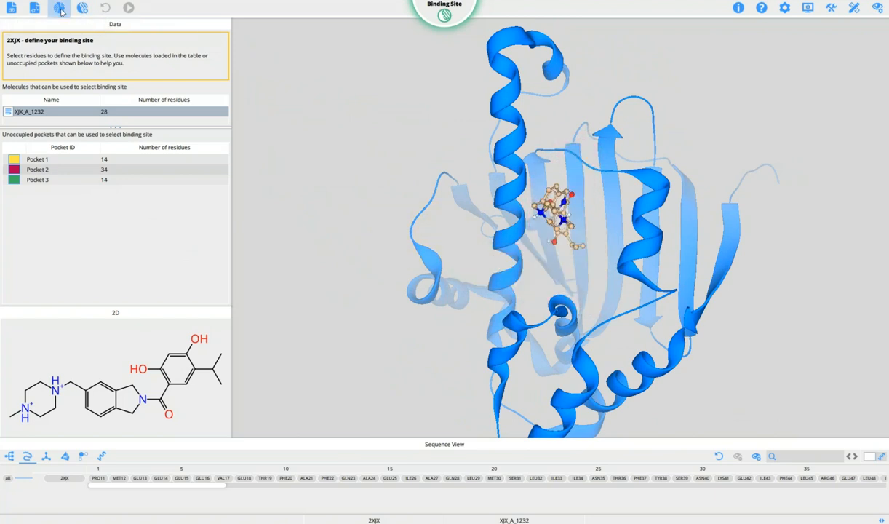
Select the residues surrounding ligand XJX_A_1232 as the binding site and confirm the definition.
{"action": "left_click", "coordinate": [9, 112]}
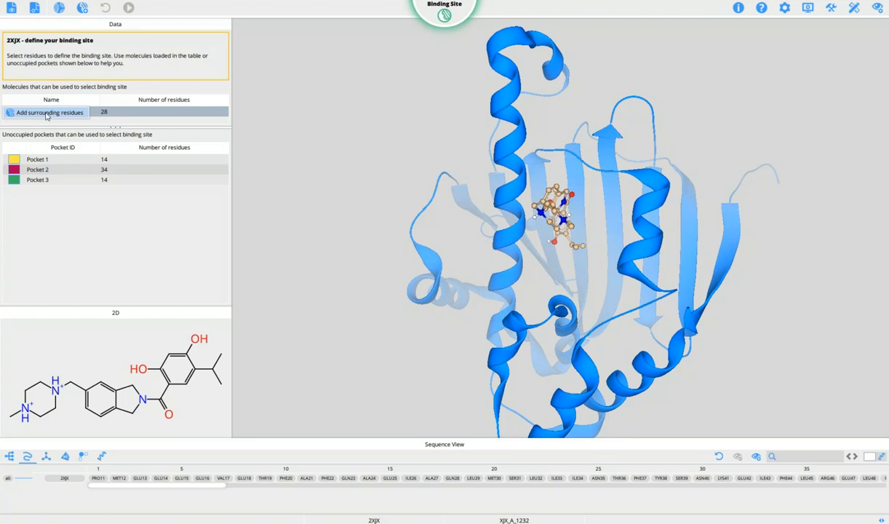
{"action": "left_click", "coordinate": [46, 113]}
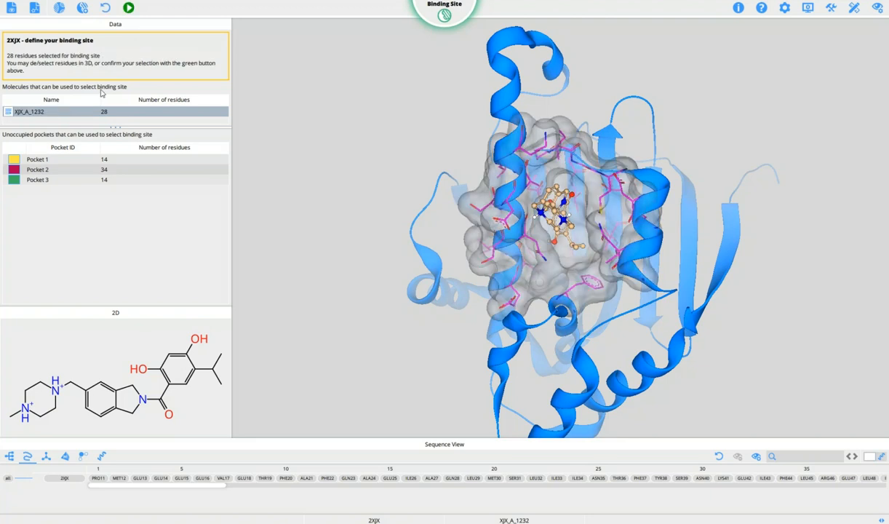
{"action": "left_click", "coordinate": [130, 9]}
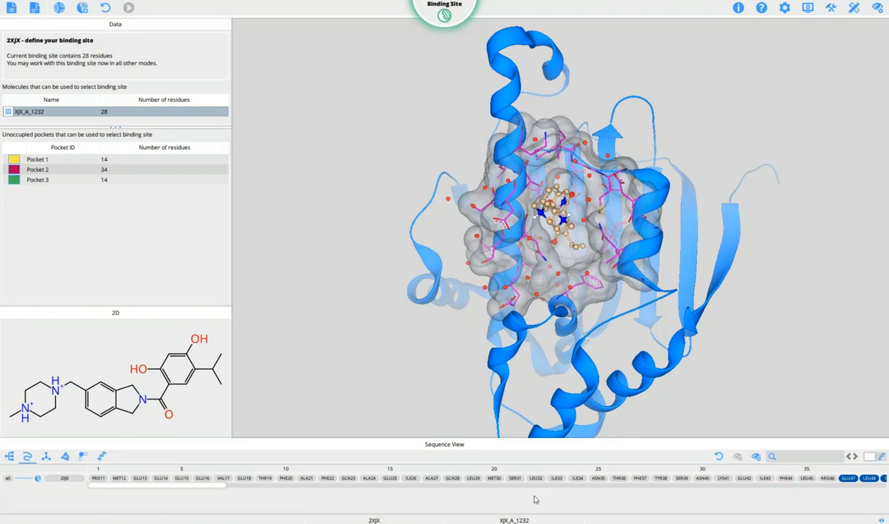
Switch to Proteins mode, focus the 3D view on ligand XJX_A_1232 and inspect the green spheres around its atoms.
{"action": "left_click", "coordinate": [431, 11]}
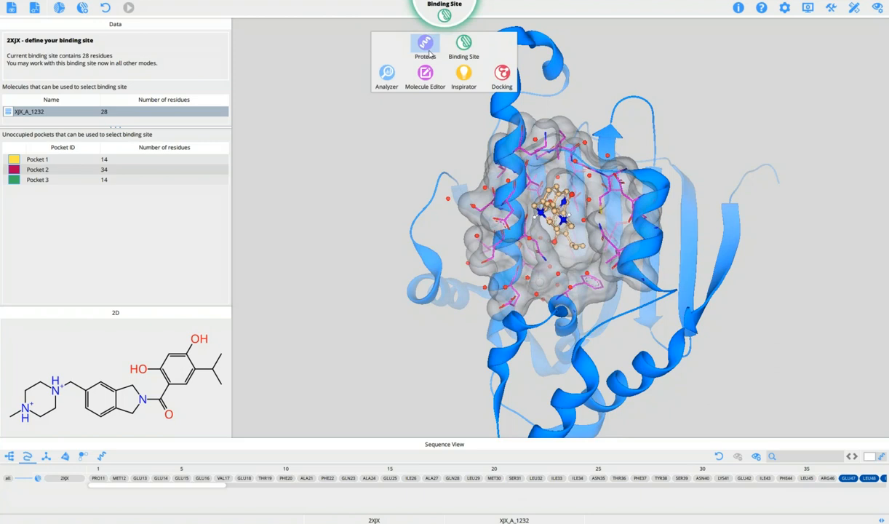
{"action": "left_click", "coordinate": [425, 47]}
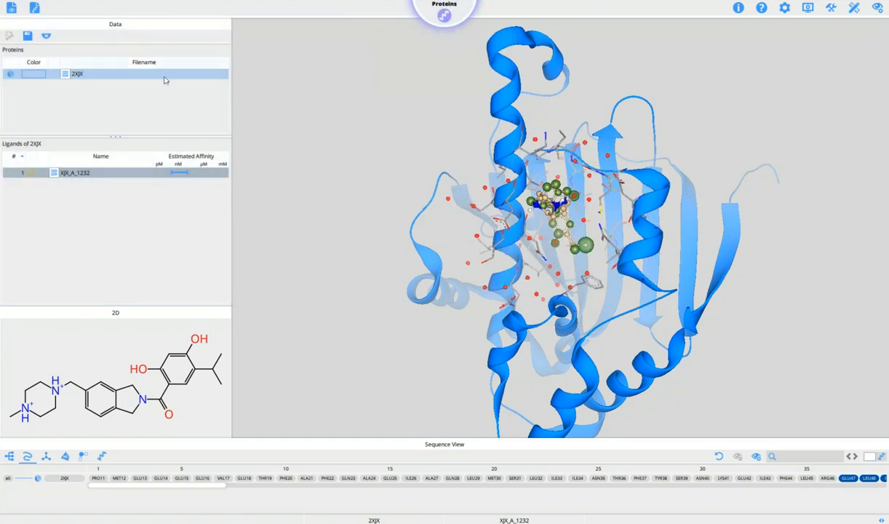
{"action": "double_click", "coordinate": [87, 177]}
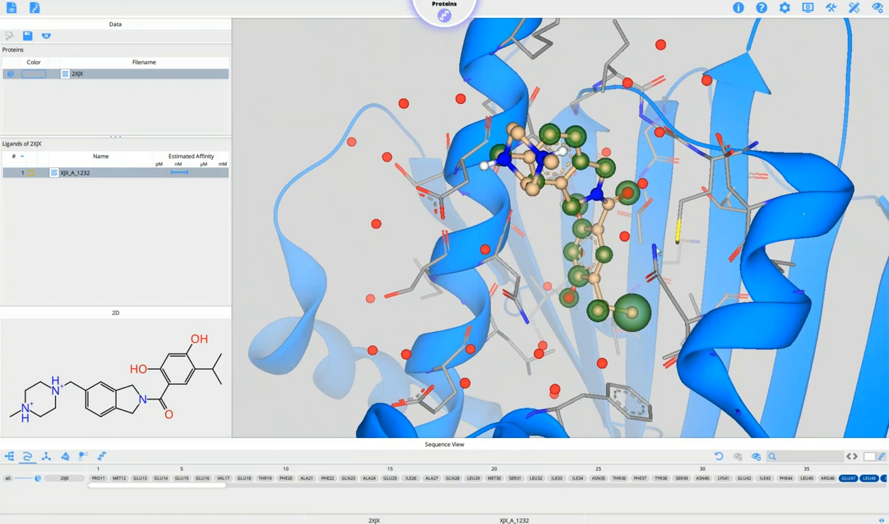
{"action": "left_click_drag", "start_coordinate": [660, 205], "coordinate": [686, 211]}
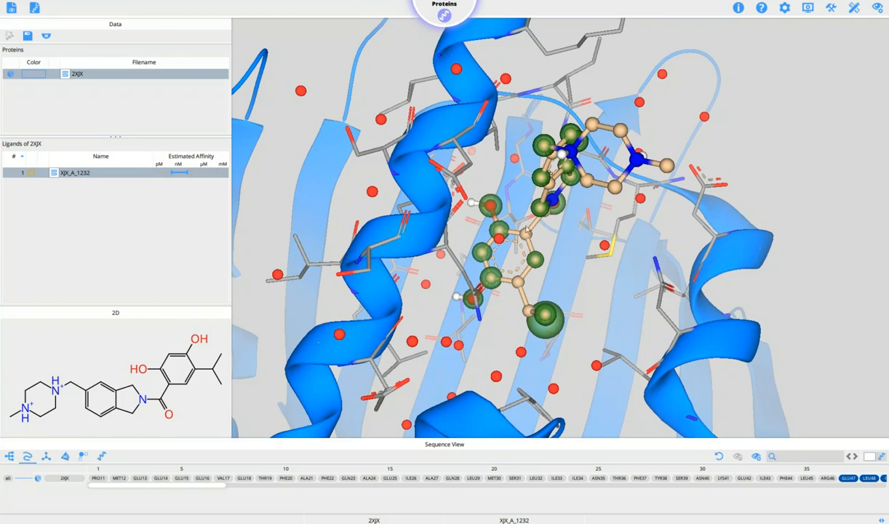
{"action": "left_click_drag", "start_coordinate": [559, 262], "coordinate": [622, 272]}
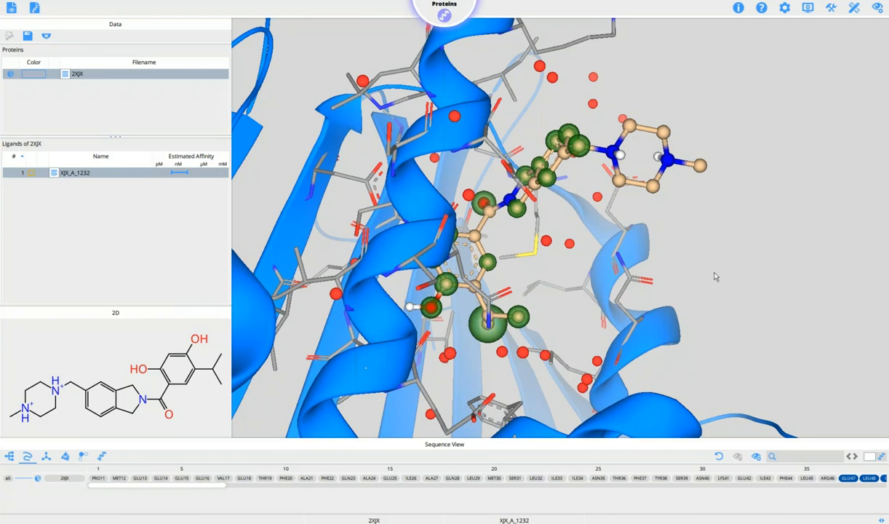
{"action": "left_click_drag", "start_coordinate": [722, 239], "coordinate": [700, 234]}
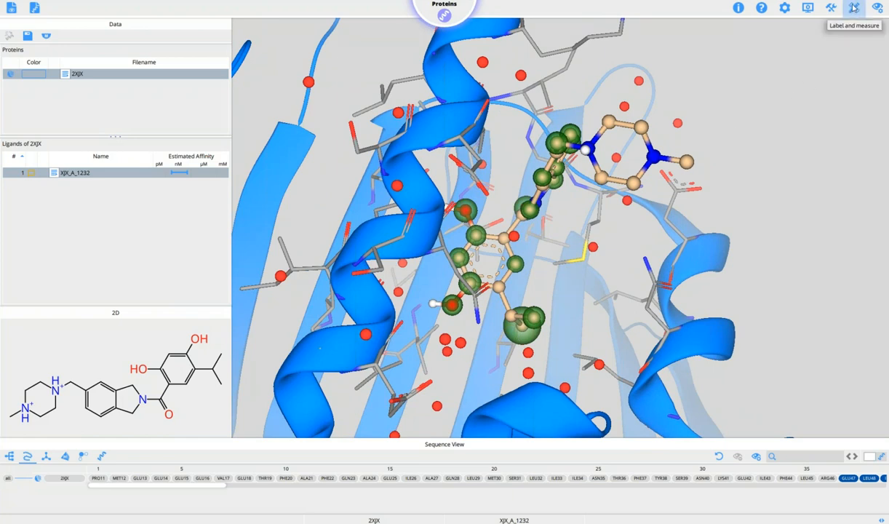
Label atom C1 of ligand XJX_A_1232, display its contacts to the protein and place the label clear of the atom.
{"action": "left_click", "coordinate": [855, 11]}
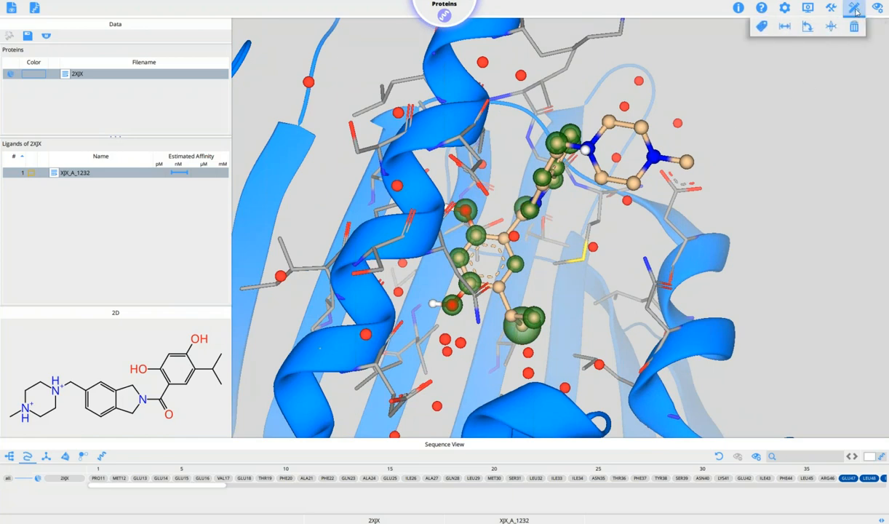
{"action": "left_click", "coordinate": [762, 28]}
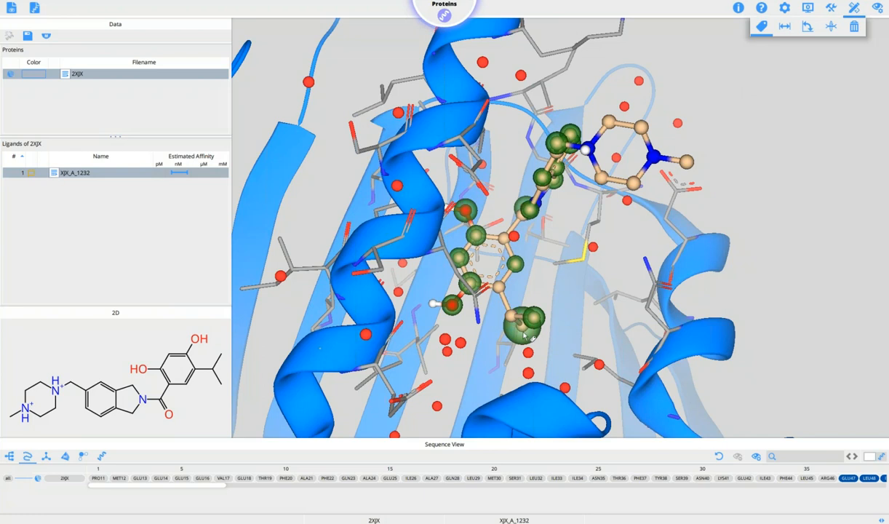
{"action": "mouse_move", "coordinate": [526, 332]}
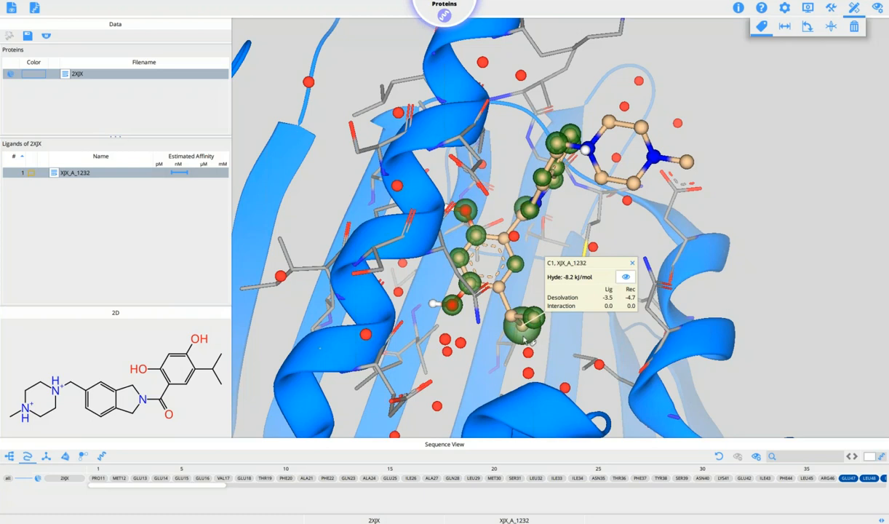
{"action": "left_click", "coordinate": [627, 278]}
{"action": "left_click_drag", "start_coordinate": [598, 269], "coordinate": [618, 200]}
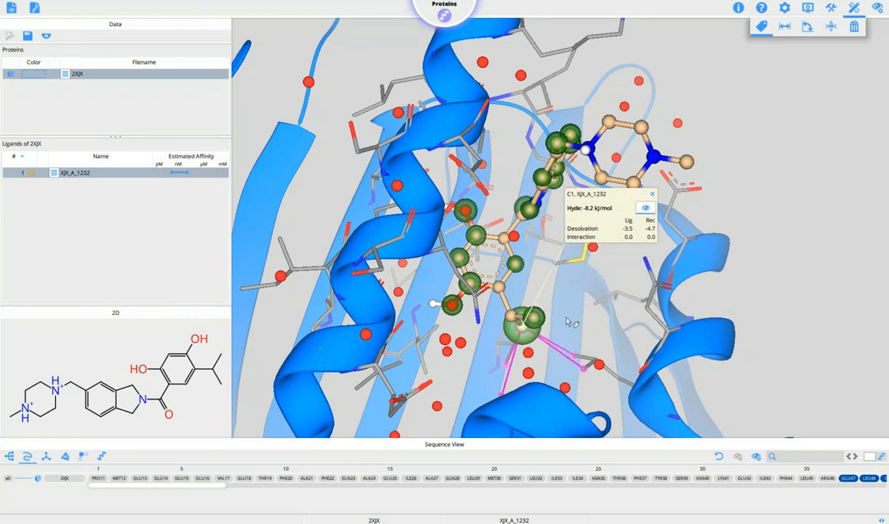
Examine the contact lines of atom C1 from several angles and close its label.
{"action": "left_click_drag", "start_coordinate": [548, 309], "coordinate": [550, 355]}
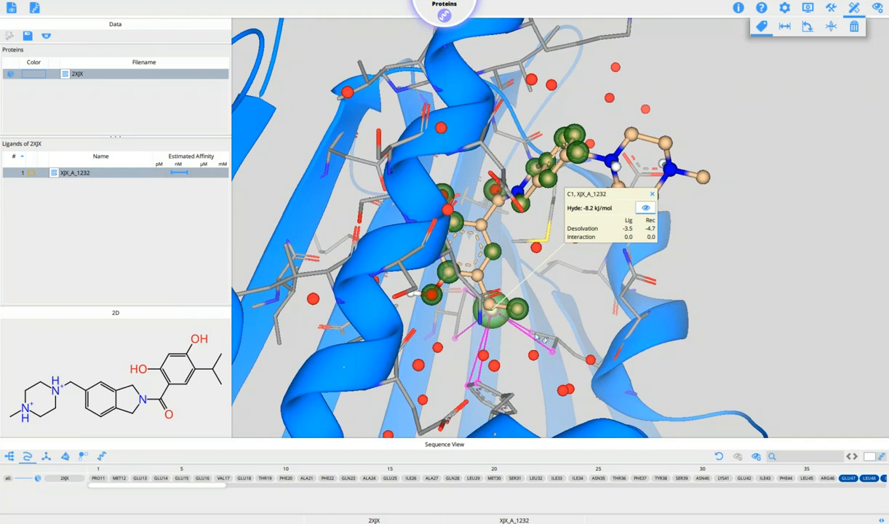
{"action": "mouse_move", "coordinate": [535, 347]}
{"action": "left_mouse_down"}
{"action": "mouse_move", "coordinate": [547, 362]}
{"action": "mouse_move", "coordinate": [539, 363]}
{"action": "left_mouse_up"}
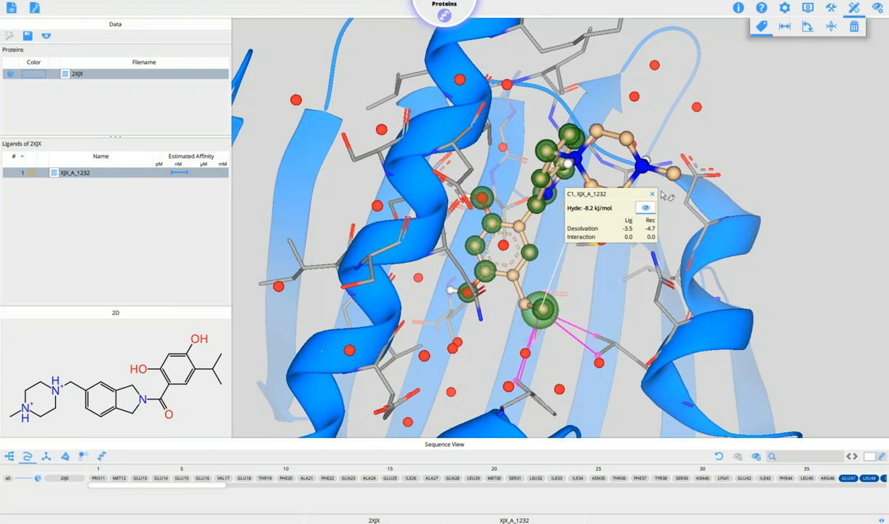
{"action": "mouse_move", "coordinate": [574, 316]}
{"action": "left_mouse_down"}
{"action": "mouse_move", "coordinate": [564, 340]}
{"action": "mouse_move", "coordinate": [547, 324]}
{"action": "left_mouse_up"}
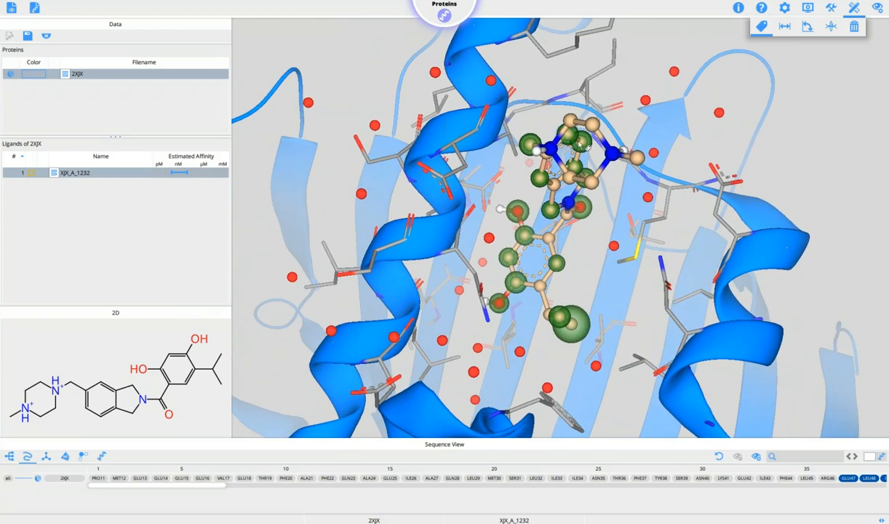
{"action": "mouse_move", "coordinate": [582, 263]}
{"action": "left_mouse_down"}
{"action": "mouse_move", "coordinate": [590, 269]}
{"action": "mouse_move", "coordinate": [603, 252]}
{"action": "left_mouse_up"}
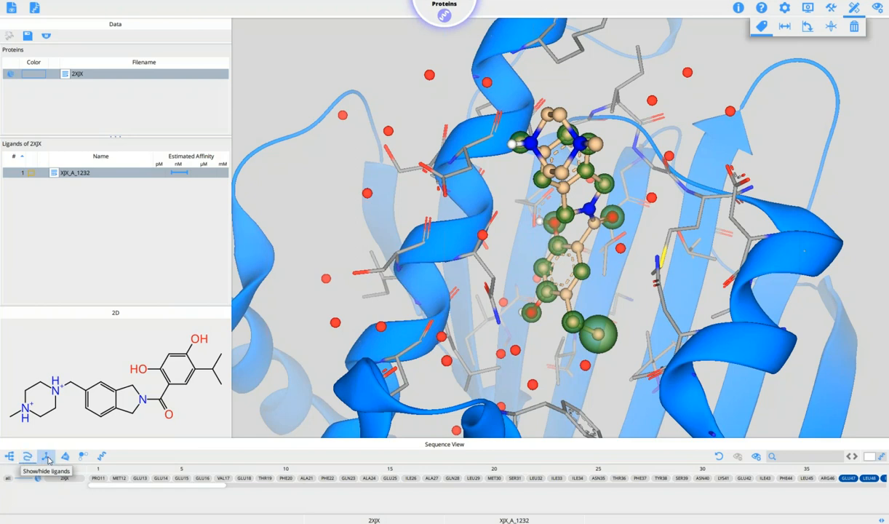
List the protein chains in the Sequence View and hide the ribbon of Chain-A.
{"action": "left_click", "coordinate": [102, 457]}
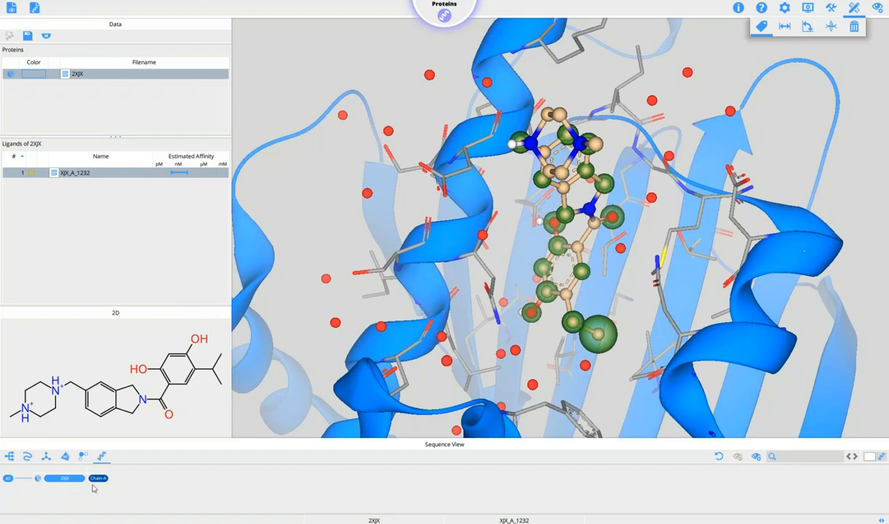
{"action": "left_click", "coordinate": [99, 479]}
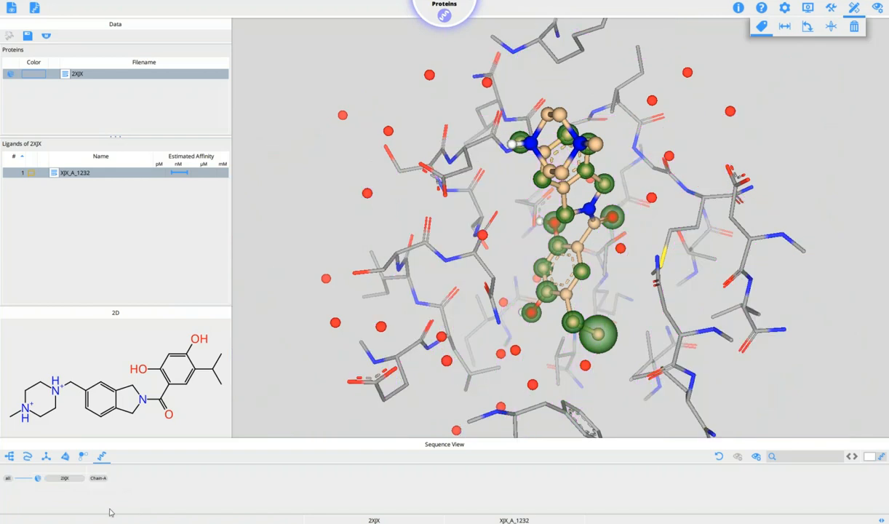
{"action": "left_click", "coordinate": [100, 480]}
{"action": "left_click", "coordinate": [101, 481]}
{"action": "left_click", "coordinate": [100, 481]}
{"action": "left_click", "coordinate": [99, 481]}
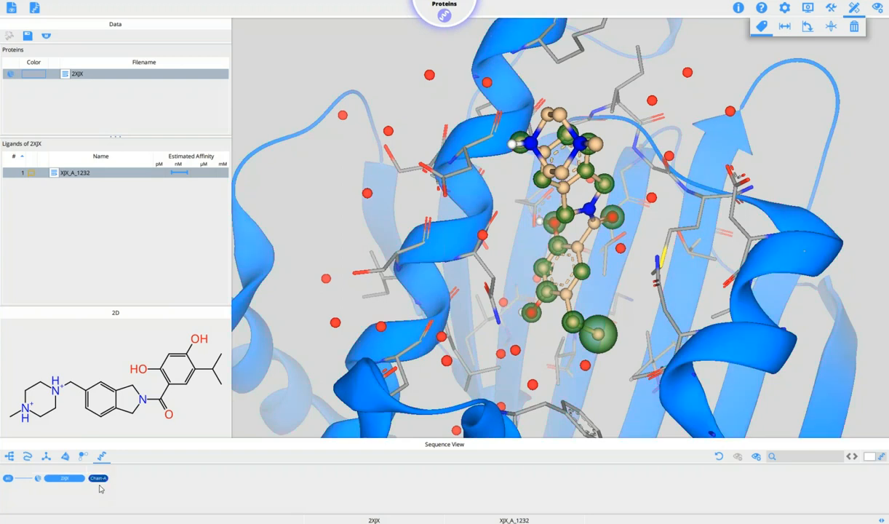
{"action": "left_click", "coordinate": [99, 478]}
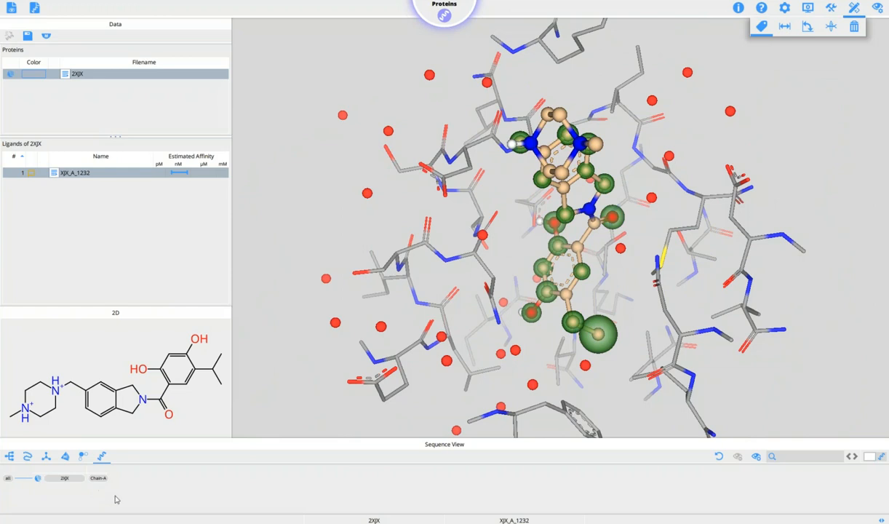
List the water molecules in the Sequence View, limit them to the binding site and hide them all.
{"action": "left_click", "coordinate": [83, 456]}
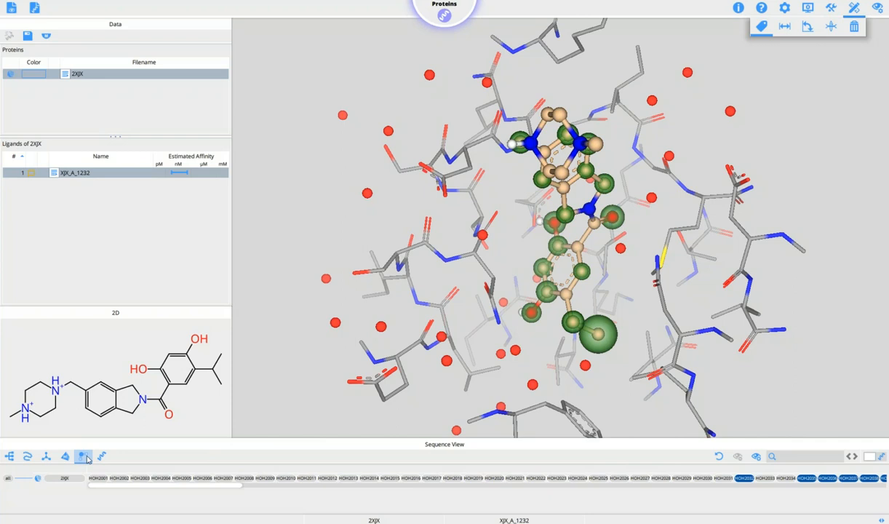
{"action": "left_click", "coordinate": [870, 457]}
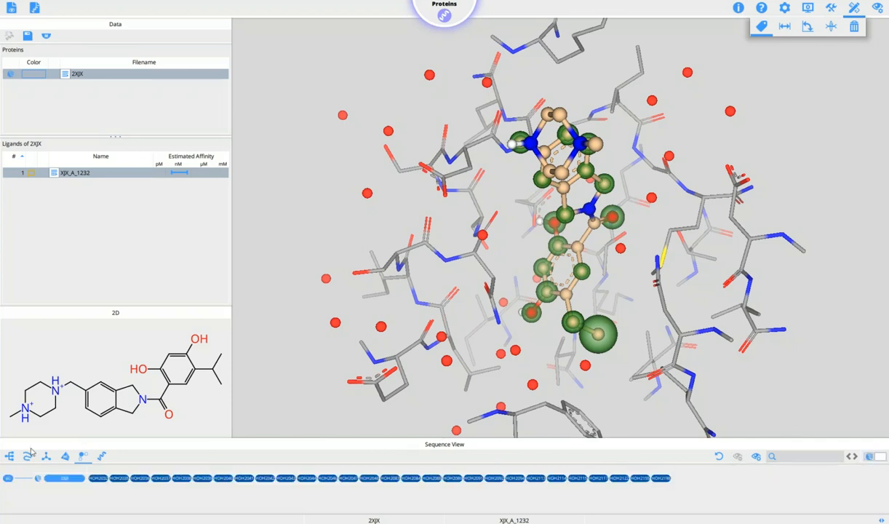
{"action": "left_click", "coordinate": [64, 478]}
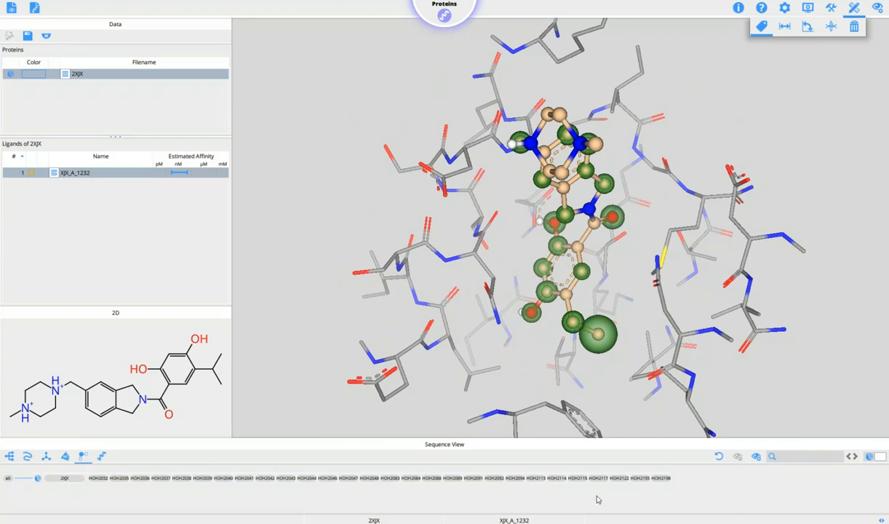
Add ligand XJX_A_1232 from the protein's ligand table to the Molecule Editor.
{"action": "left_click", "coordinate": [758, 458]}
{"action": "left_click_drag", "start_coordinate": [445, 363], "coordinate": [473, 377]}
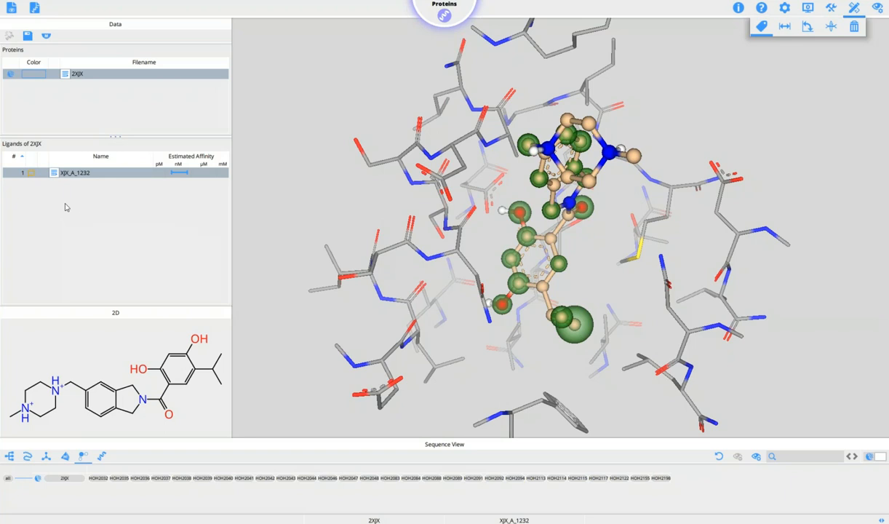
{"action": "right_click", "coordinate": [53, 171]}
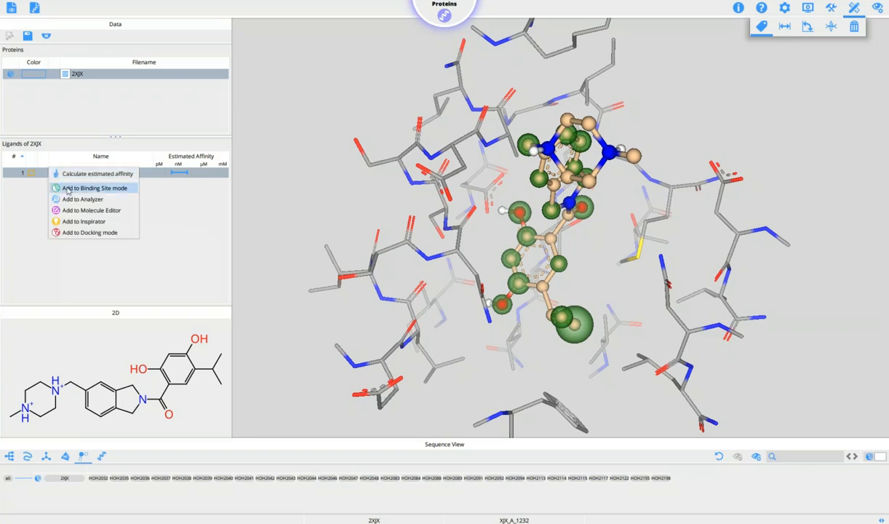
{"action": "left_click", "coordinate": [103, 212]}
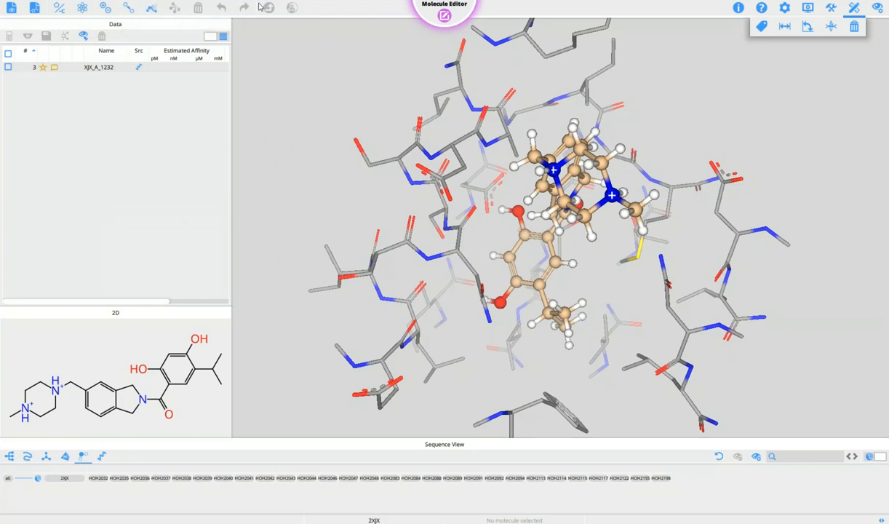
Examine the editing options for adding fragments, changing elements and charges, setting bond orders and adjusting the structure.
{"action": "left_click", "coordinate": [59, 8]}
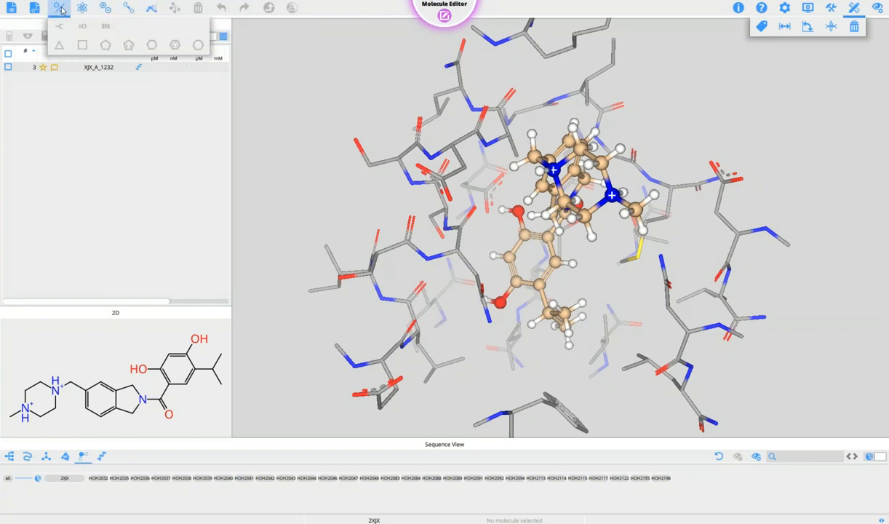
{"action": "left_click", "coordinate": [82, 7]}
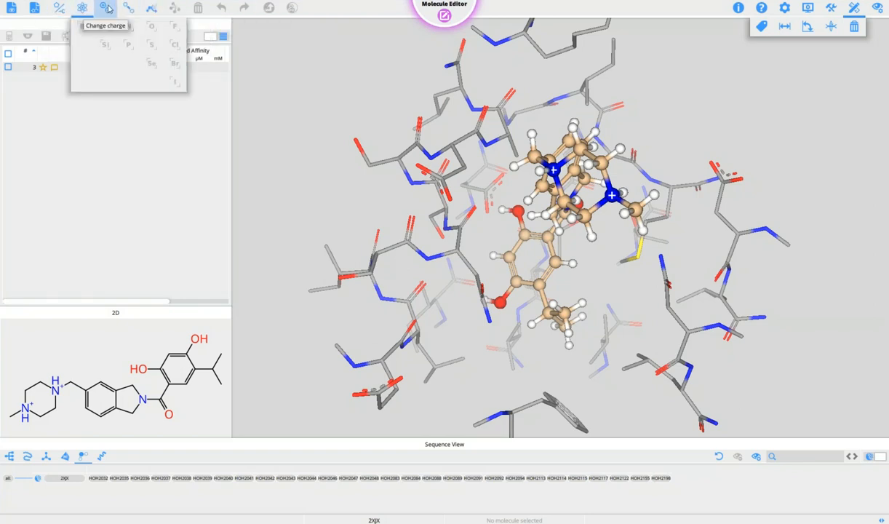
{"action": "left_click", "coordinate": [106, 8]}
{"action": "left_click", "coordinate": [128, 8]}
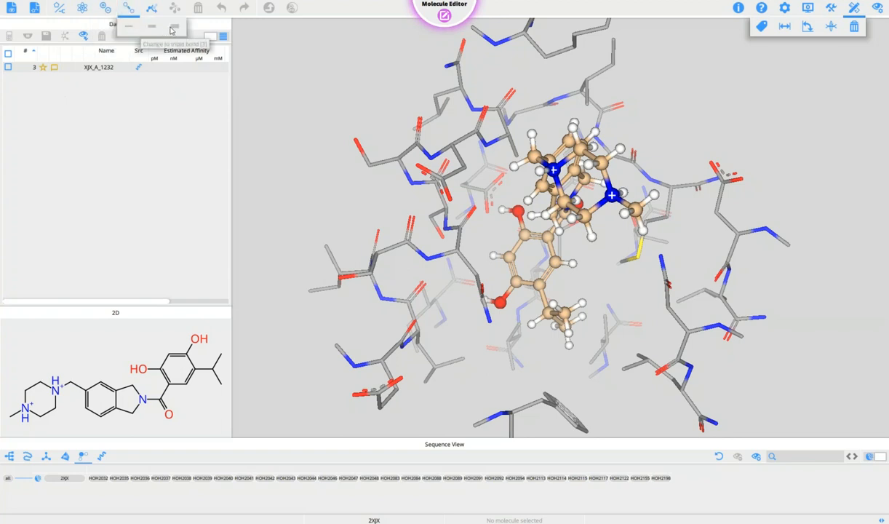
{"action": "left_click", "coordinate": [148, 13]}
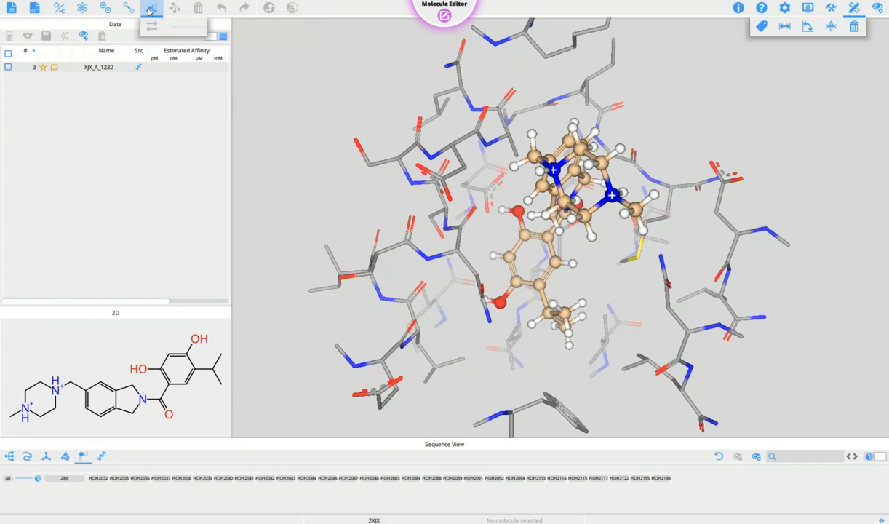
{"action": "left_click", "coordinate": [127, 13]}
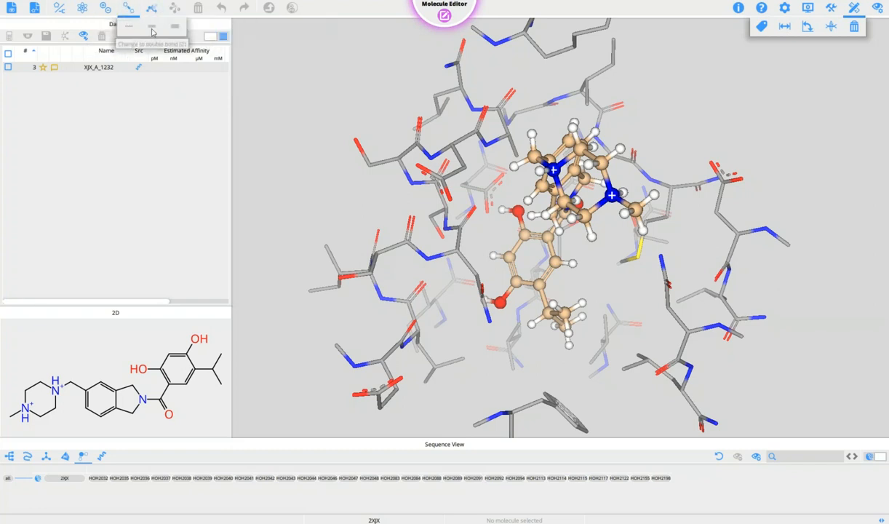
{"action": "left_click_drag", "start_coordinate": [587, 269], "coordinate": [654, 288]}
{"action": "left_click", "coordinate": [131, 24]}
Change the hydrogen on the isopropyl's central atom to carbon, forming a tert-butyl group, and add the edited molecule to the table.
{"action": "left_click_drag", "start_coordinate": [581, 331], "coordinate": [618, 330]}
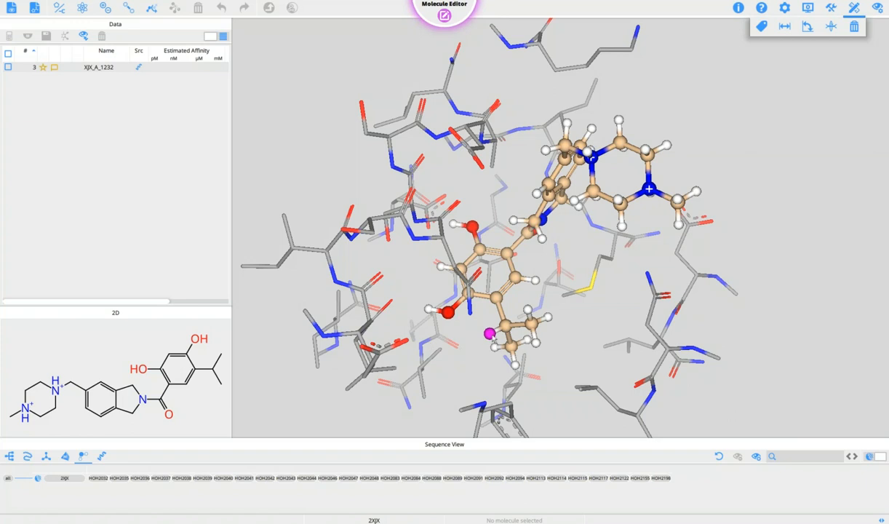
{"action": "left_click", "coordinate": [83, 8]}
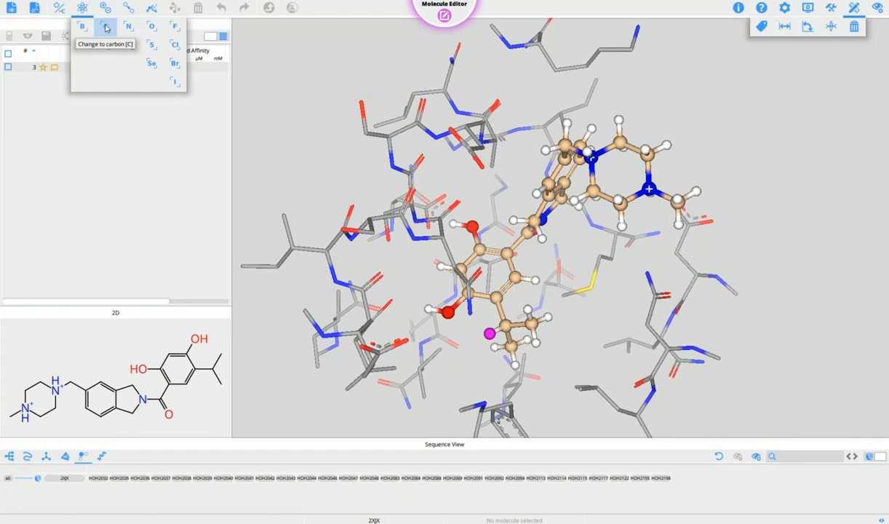
{"action": "left_click", "coordinate": [106, 27]}
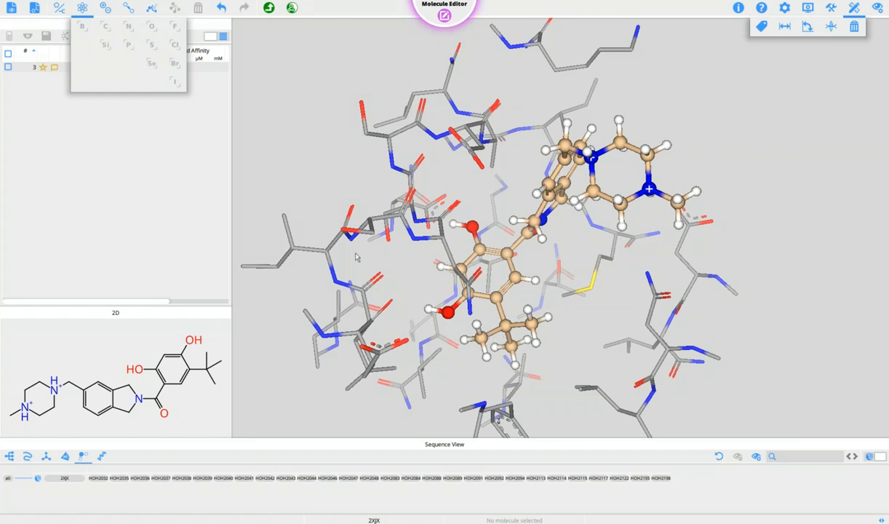
{"action": "left_click", "coordinate": [84, 8]}
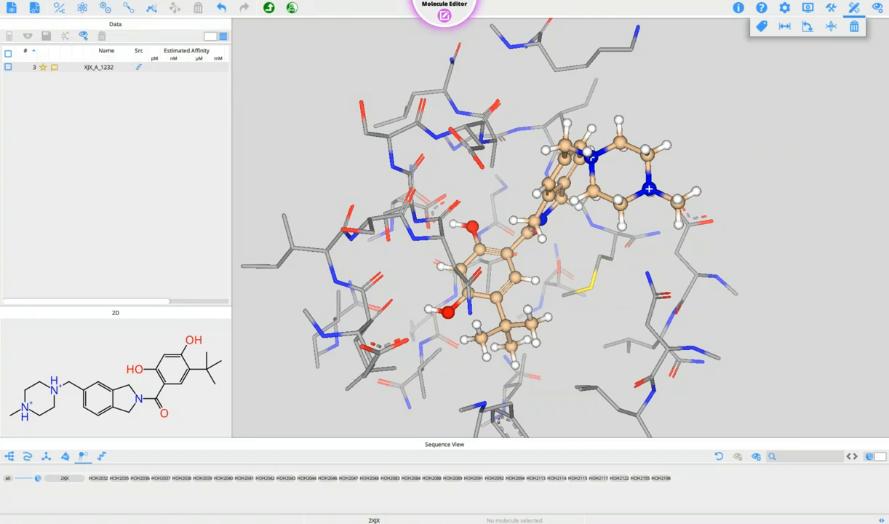
{"action": "left_click", "coordinate": [270, 8]}
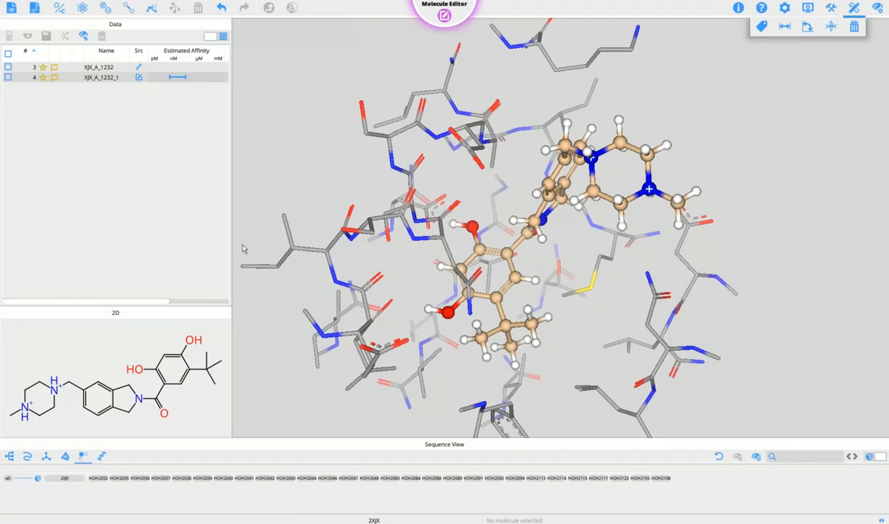
Display XJX_A_1232_1 and examine the HYDE contributions around its tert-butyl group from several angles.
{"action": "left_click", "coordinate": [106, 82]}
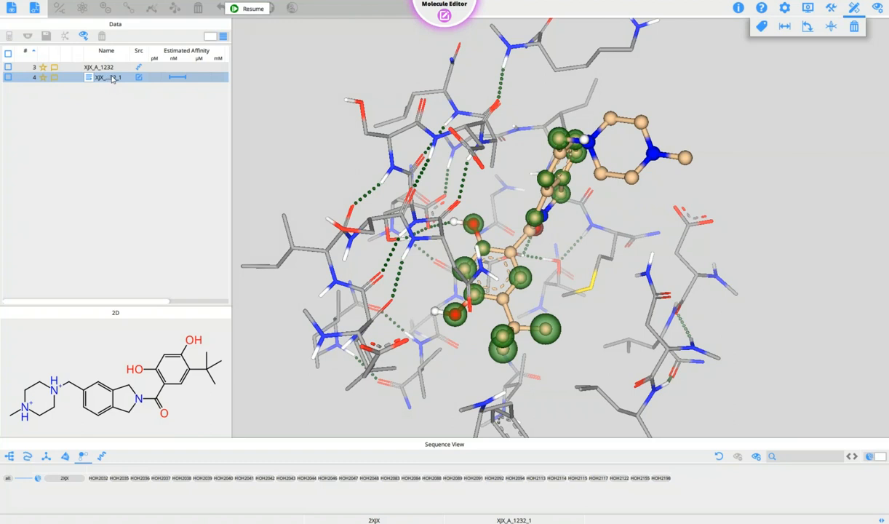
{"action": "mouse_move", "coordinate": [536, 300]}
{"action": "left_mouse_down"}
{"action": "mouse_move", "coordinate": [571, 322]}
{"action": "mouse_move", "coordinate": [564, 323]}
{"action": "left_mouse_up"}
{"action": "left_click_drag", "start_coordinate": [492, 317], "coordinate": [502, 314]}
{"action": "mouse_move", "coordinate": [596, 249]}
{"action": "left_mouse_down"}
{"action": "mouse_move", "coordinate": [605, 250]}
{"action": "mouse_move", "coordinate": [585, 248]}
{"action": "left_mouse_up"}
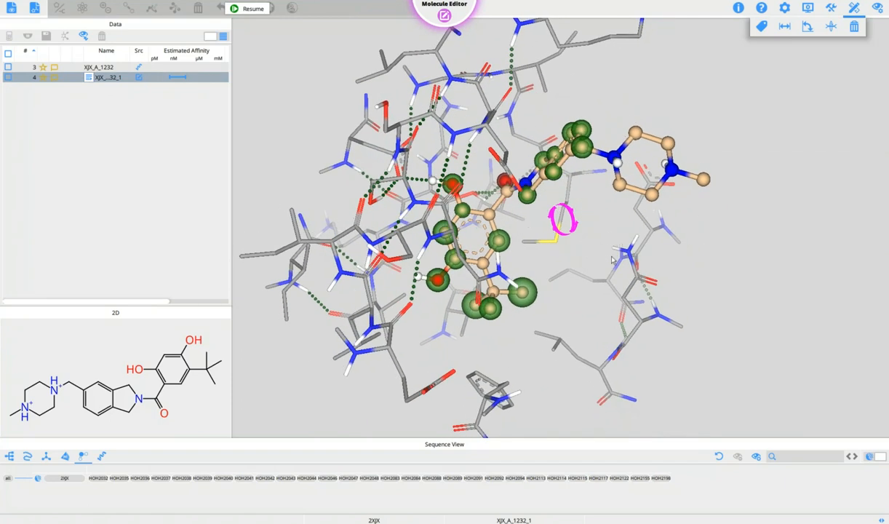
Calculate the estimated affinity of the original molecule XJX_A_1232.
{"action": "left_click", "coordinate": [104, 68]}
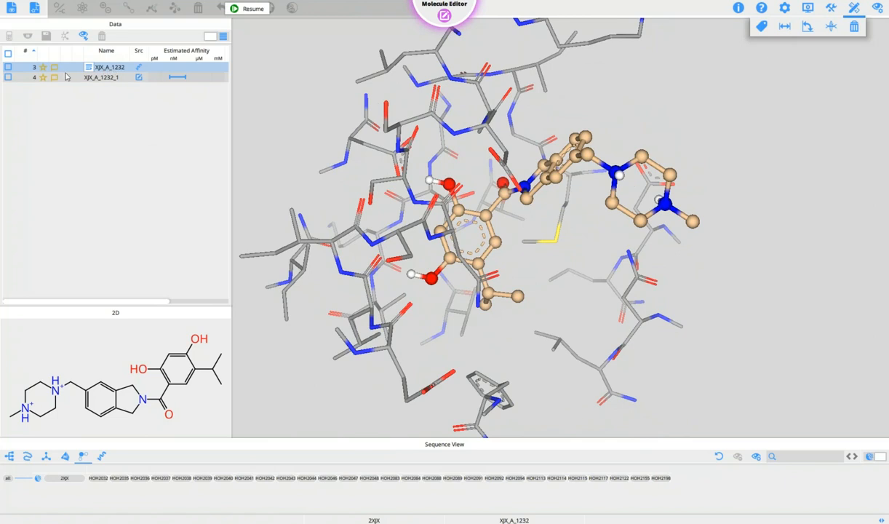
{"action": "right_click", "coordinate": [88, 69]}
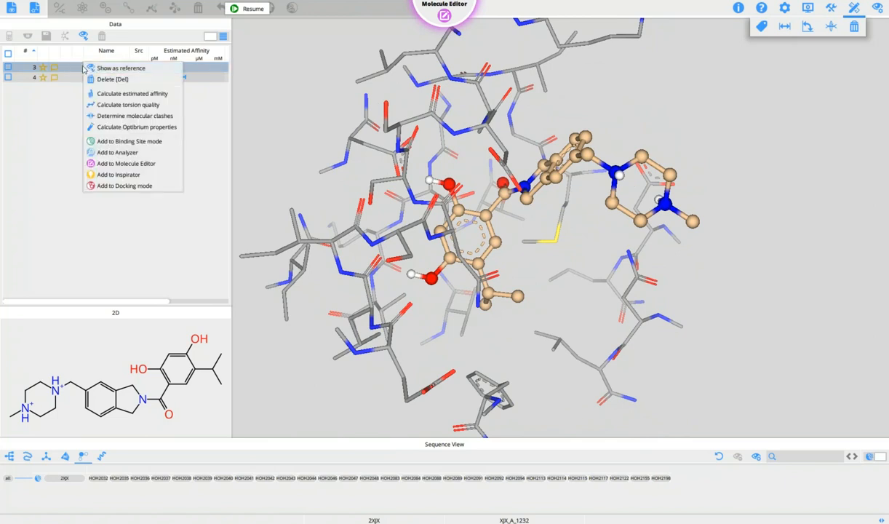
{"action": "left_click", "coordinate": [140, 94]}
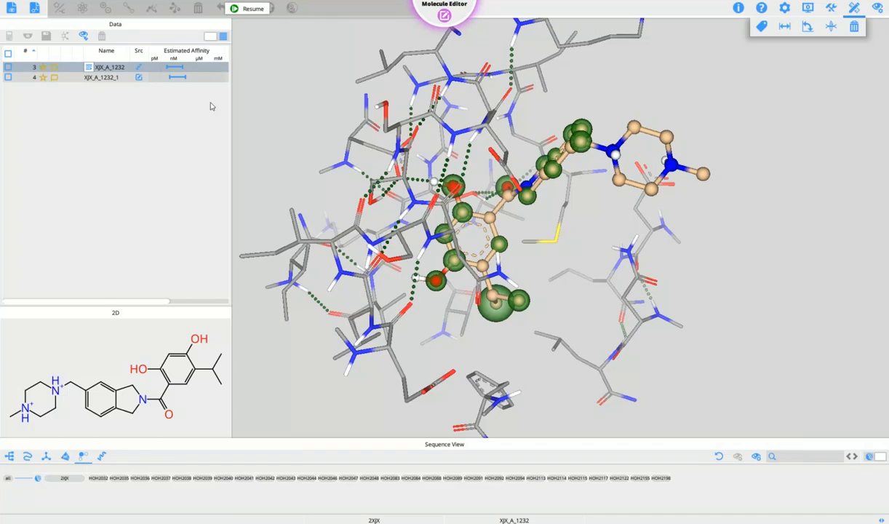
Widen the data table to include the LLE column and compare XJX_A_1232 with XJX_A_1232_1 in the binding site.
{"action": "left_click_drag", "start_coordinate": [231, 91], "coordinate": [270, 91]}
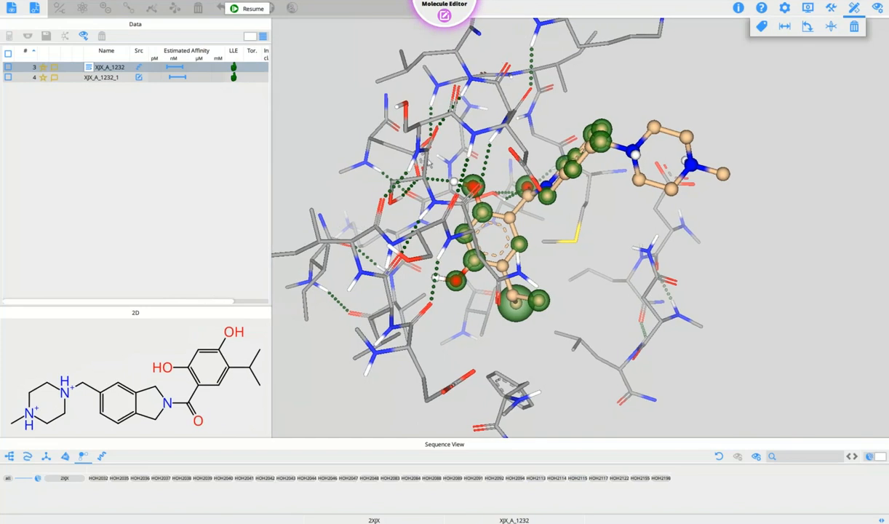
{"action": "right_click_drag", "start_coordinate": [518, 230], "coordinate": [492, 205]}
{"action": "left_click", "coordinate": [112, 77]}
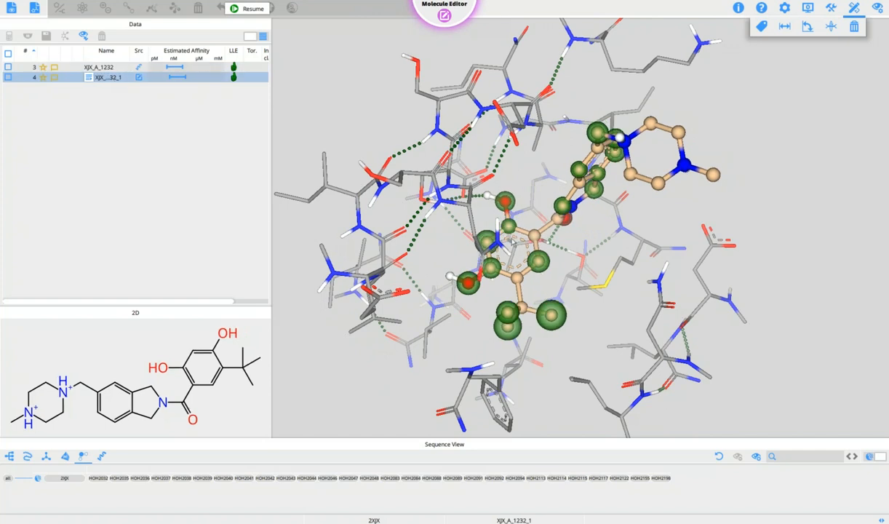
{"action": "right_click_drag", "start_coordinate": [547, 223], "coordinate": [597, 230]}
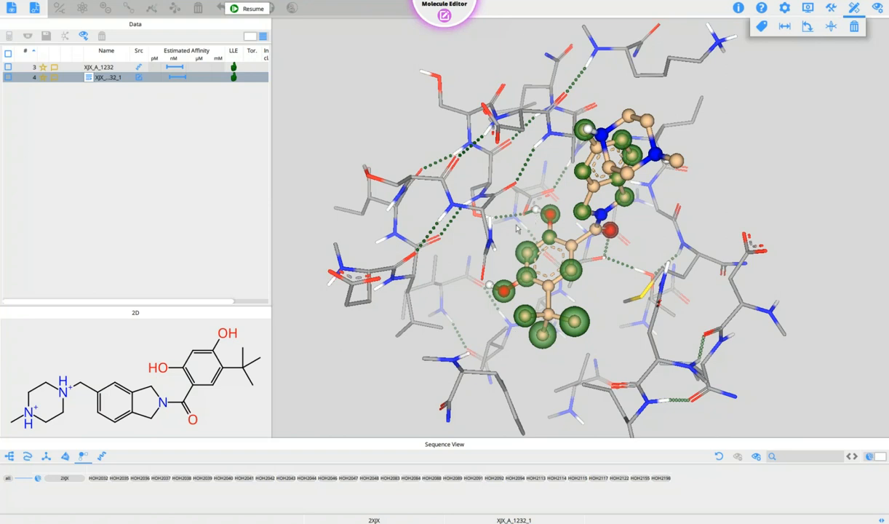
Show XJX_A_1232 as a reference and set its color to cyan #55ffff.
{"action": "left_click", "coordinate": [105, 68]}
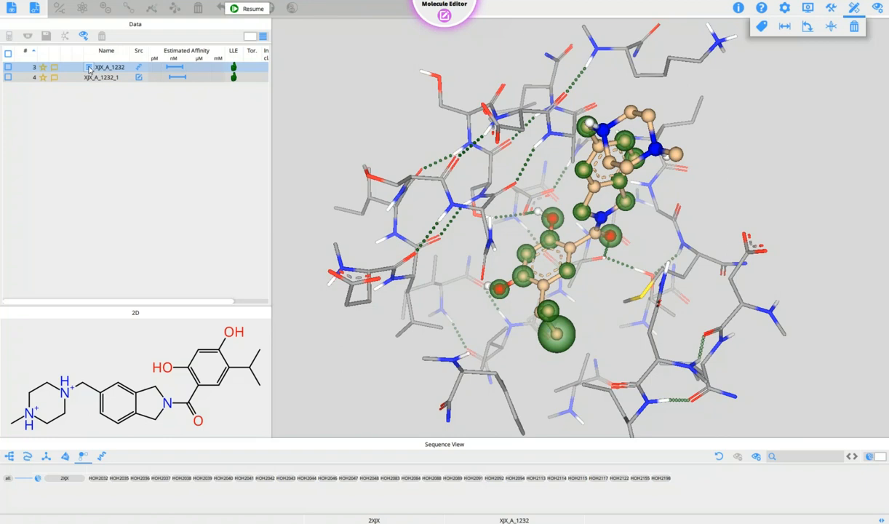
{"action": "right_click", "coordinate": [105, 68]}
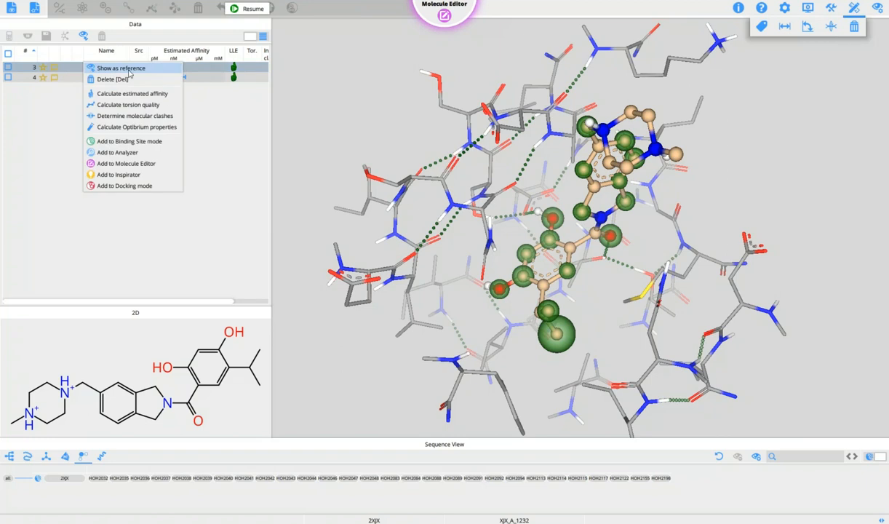
{"action": "left_click", "coordinate": [130, 70]}
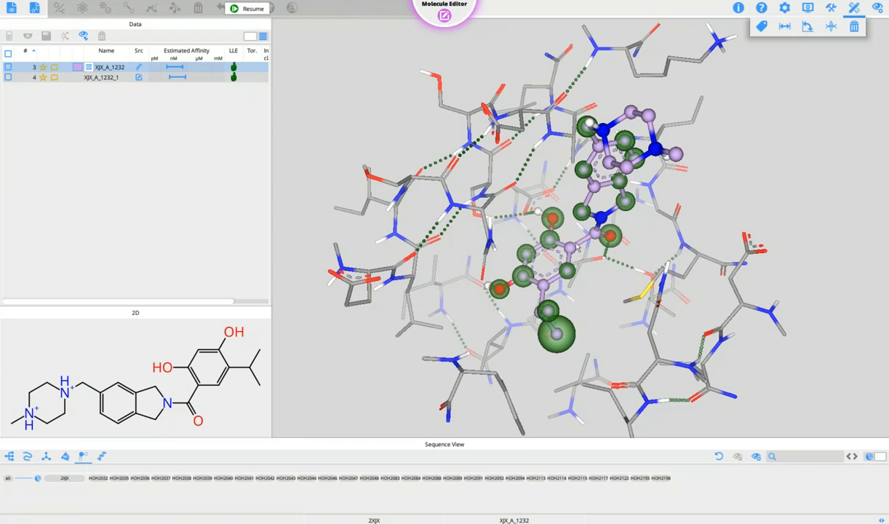
{"action": "left_click", "coordinate": [77, 67]}
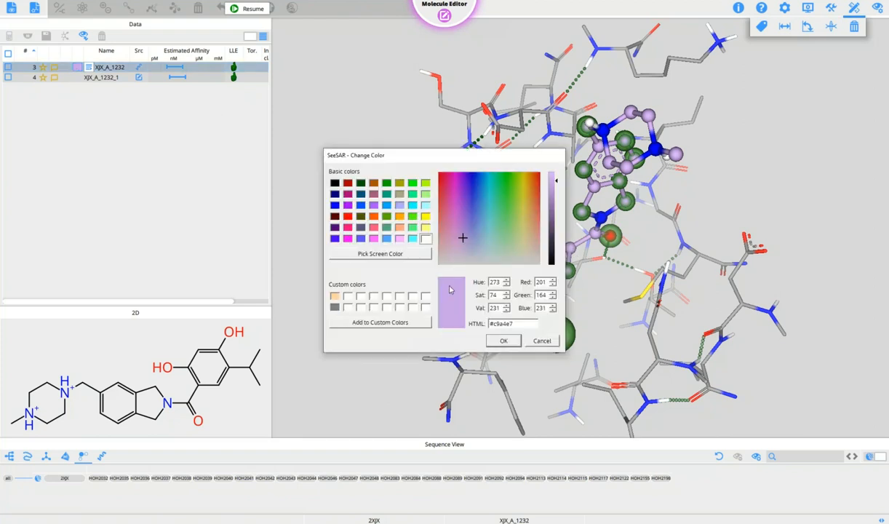
{"action": "left_click", "coordinate": [412, 238]}
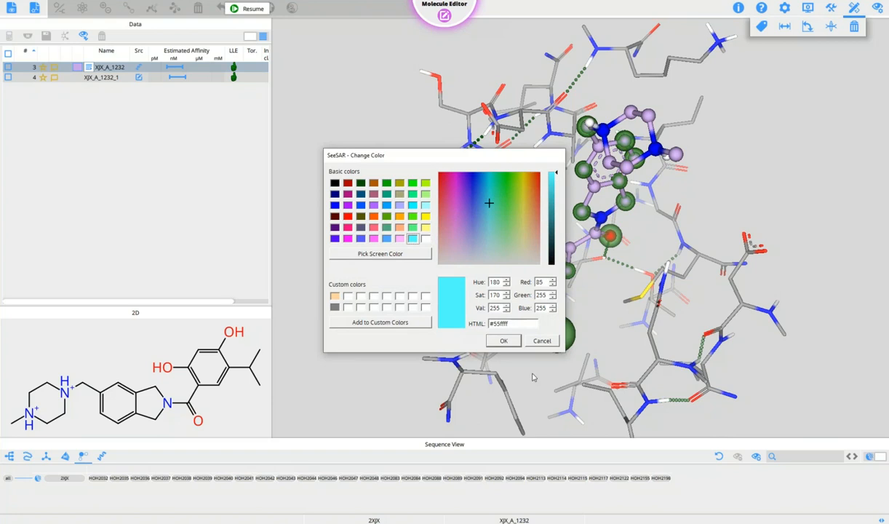
{"action": "left_click", "coordinate": [509, 342]}
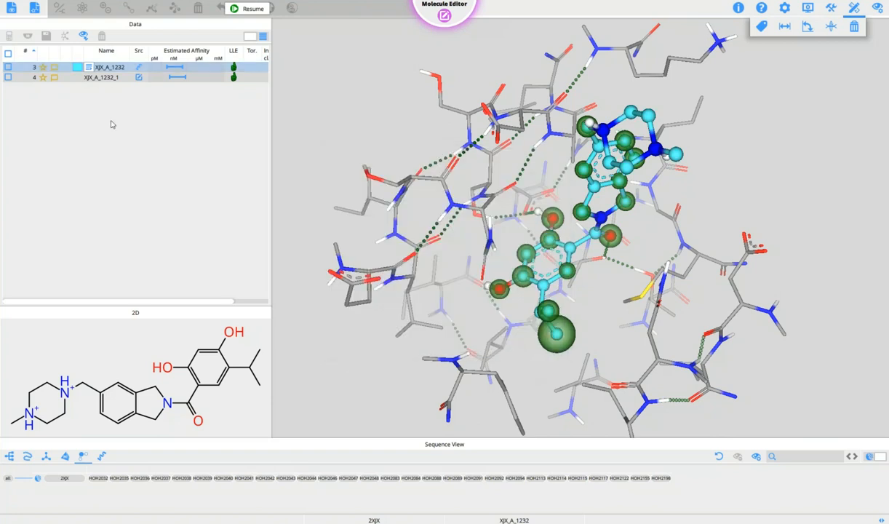
Overlay XJX_A_1232_1 on the cyan reference and compare the two poses from different angles.
{"action": "left_click", "coordinate": [107, 78]}
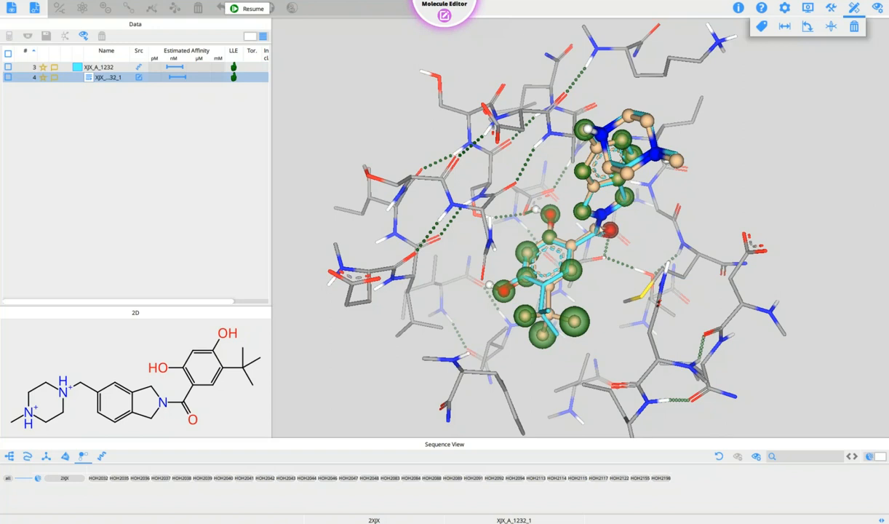
{"action": "left_click_drag", "start_coordinate": [638, 202], "coordinate": [611, 204]}
{"action": "left_click_drag", "start_coordinate": [560, 240], "coordinate": [584, 270]}
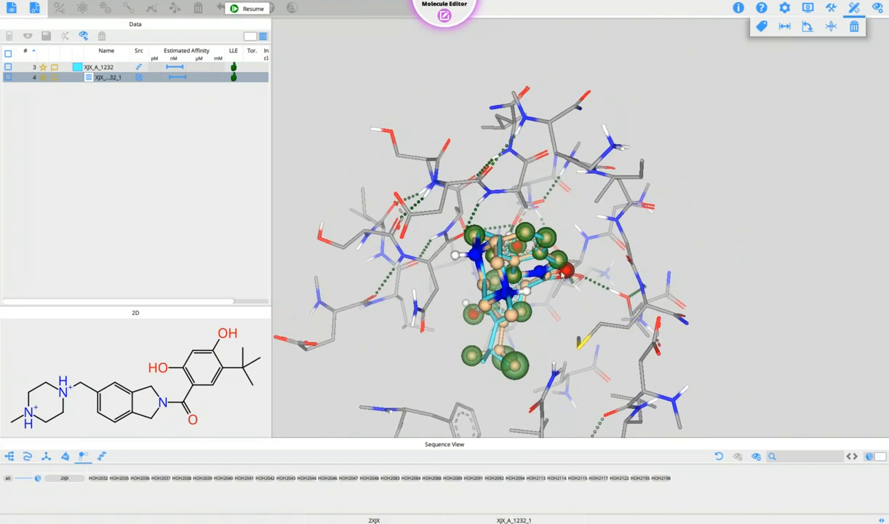
{"action": "left_click_drag", "start_coordinate": [591, 286], "coordinate": [629, 284]}
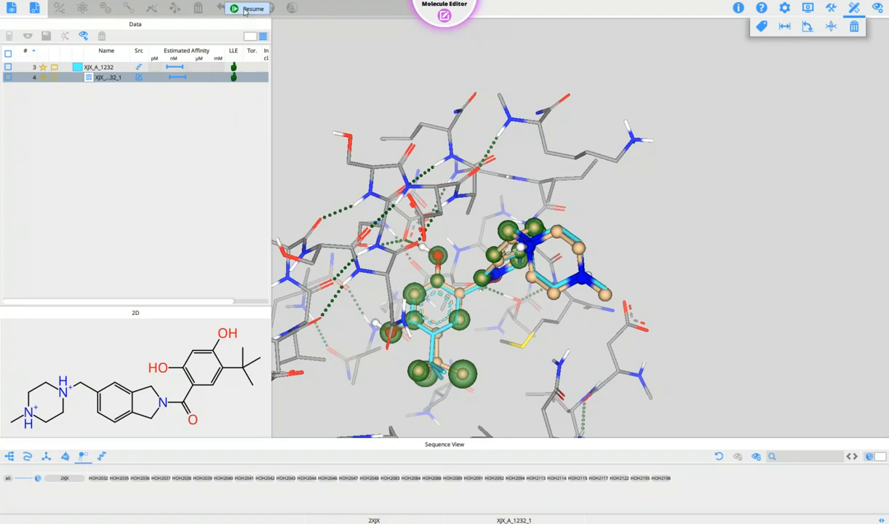
Delete the methylpiperazine group and its linking carbon from XJX_A_1232_1, save the edited molecule to the table and display it.
{"action": "left_click", "coordinate": [247, 9]}
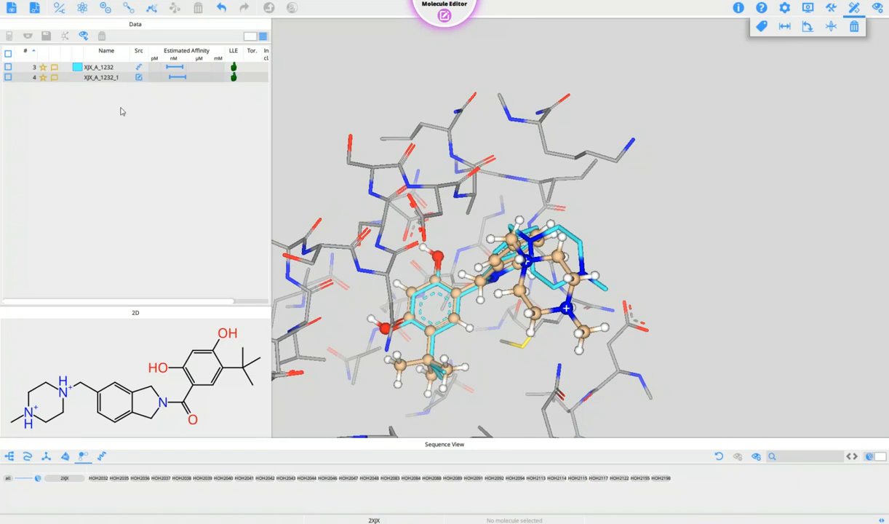
{"action": "mouse_move", "coordinate": [88, 362]}
{"action": "left_mouse_down"}
{"action": "mouse_move", "coordinate": [87, 395]}
{"action": "mouse_move", "coordinate": [46, 426]}
{"action": "mouse_move", "coordinate": [14, 375]}
{"action": "mouse_move", "coordinate": [19, 359]}
{"action": "mouse_move", "coordinate": [45, 353]}
{"action": "left_mouse_up"}
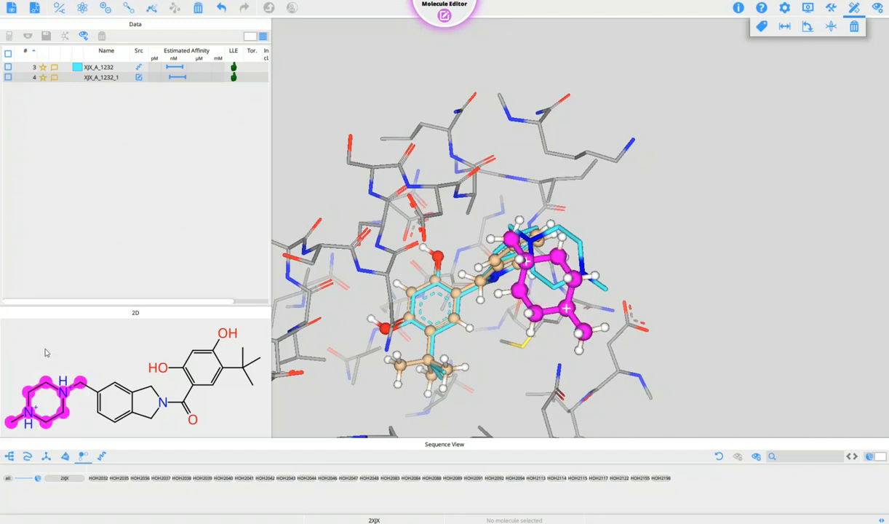
{"action": "left_click", "coordinate": [586, 331]}
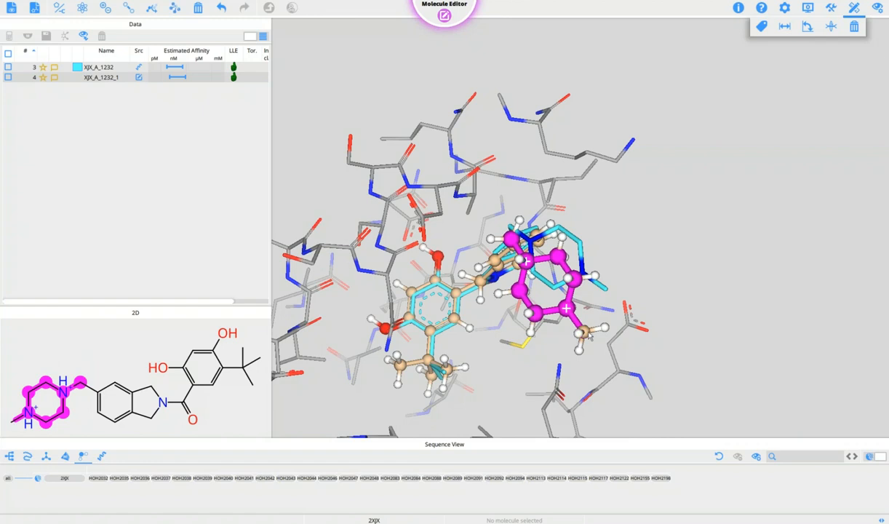
{"action": "left_click", "coordinate": [11, 422]}
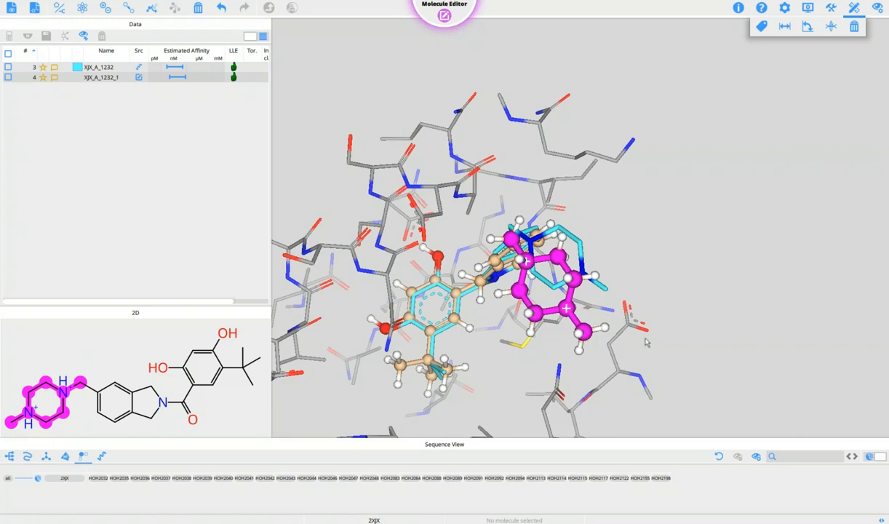
{"action": "left_click_drag", "start_coordinate": [627, 265], "coordinate": [649, 267]}
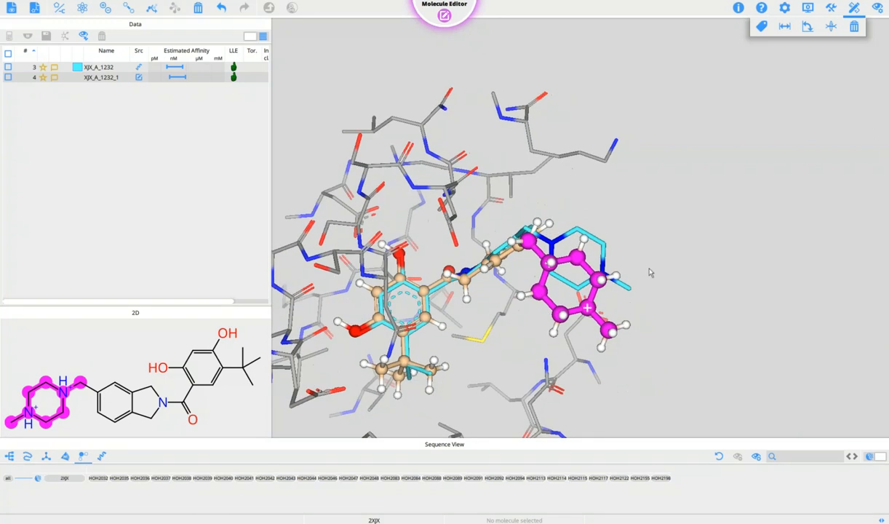
{"action": "left_click", "coordinate": [198, 9]}
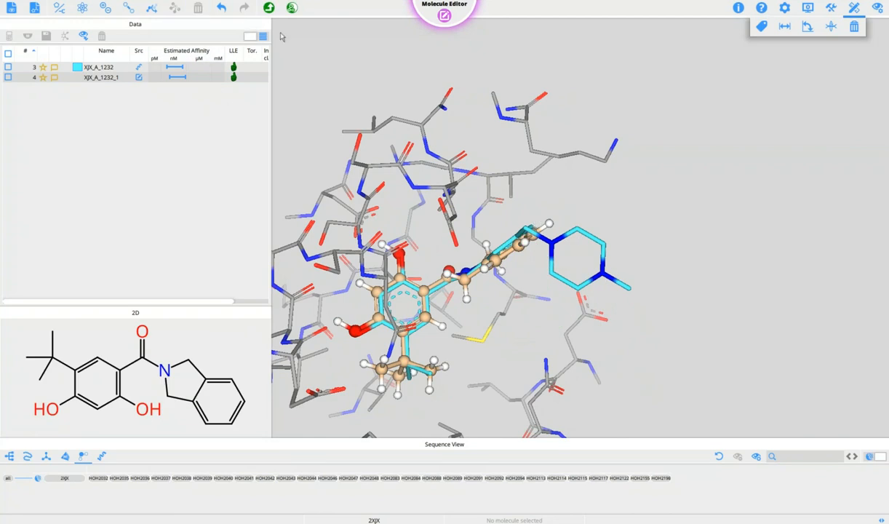
{"action": "left_click", "coordinate": [268, 8]}
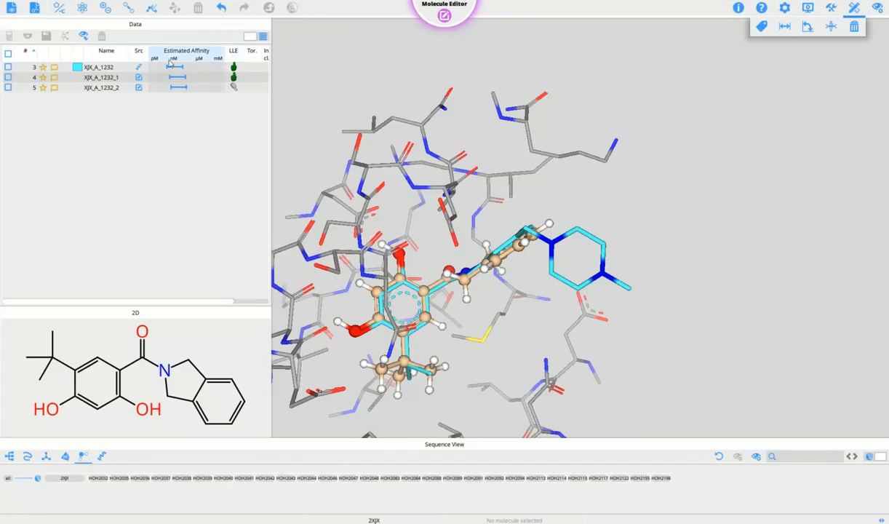
{"action": "left_click", "coordinate": [112, 90]}
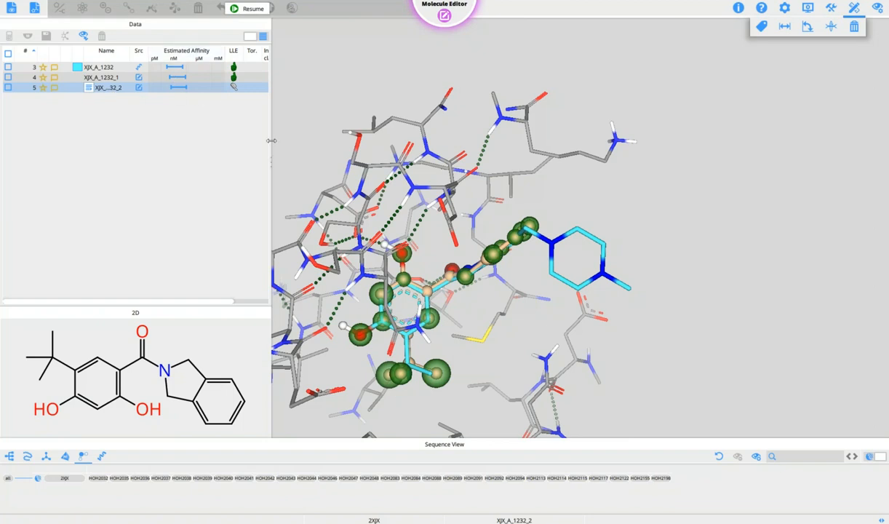
Widen the data table and add the MW column.
{"action": "left_click_drag", "start_coordinate": [271, 138], "coordinate": [332, 138]}
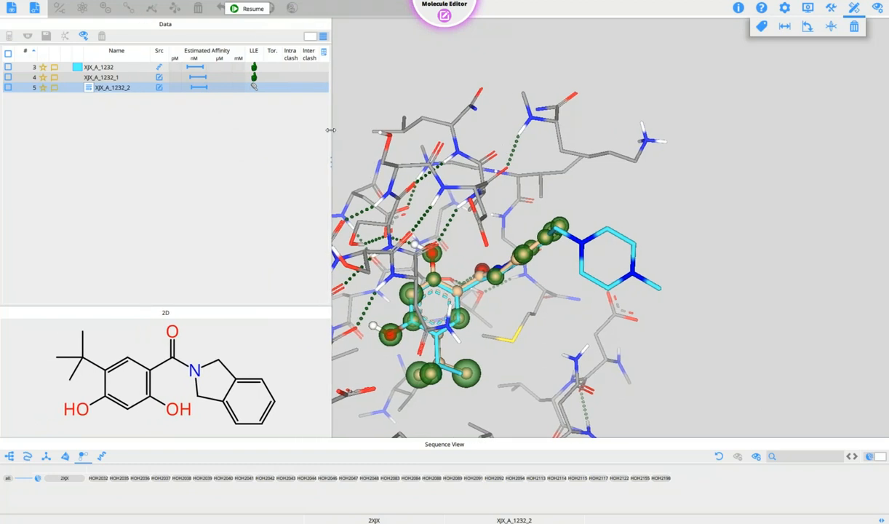
{"action": "left_click", "coordinate": [325, 56]}
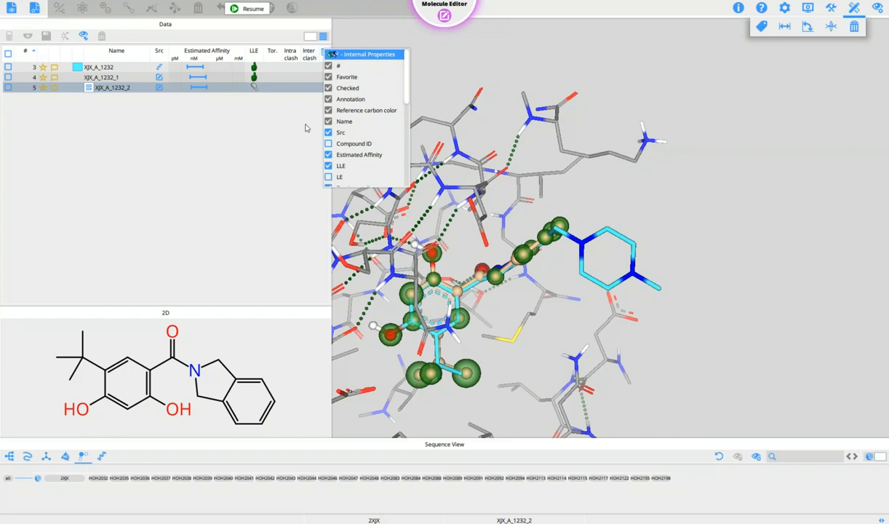
{"action": "left_click", "coordinate": [319, 73]}
{"action": "left_click", "coordinate": [325, 56]}
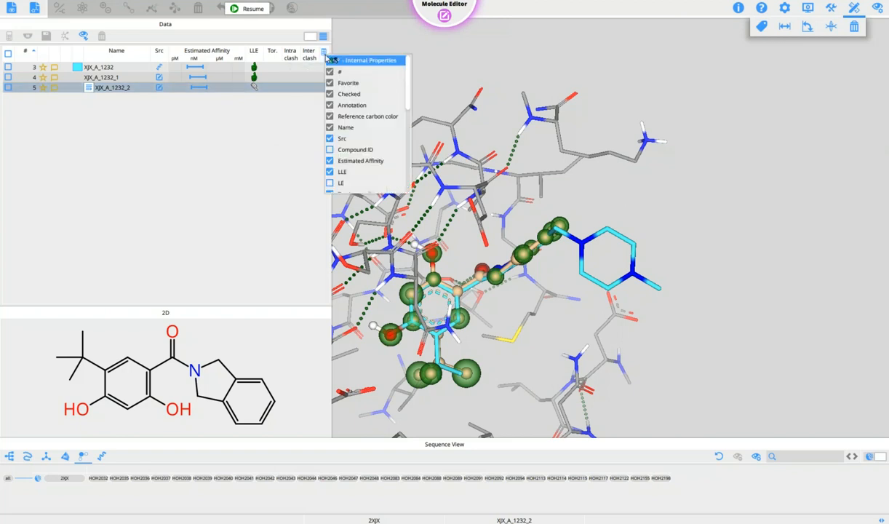
{"action": "scroll", "coordinate": [409, 91], "scroll_direction": "down", "scroll_amount": 3}
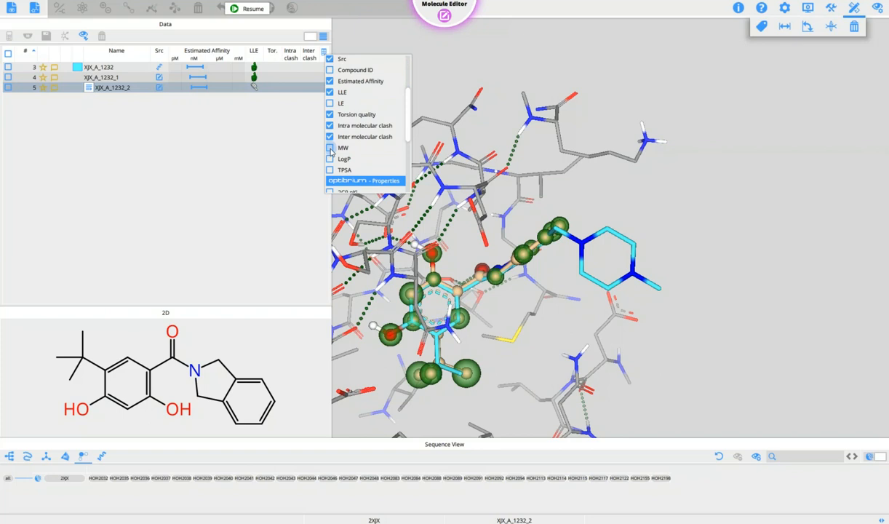
{"action": "left_click", "coordinate": [330, 149]}
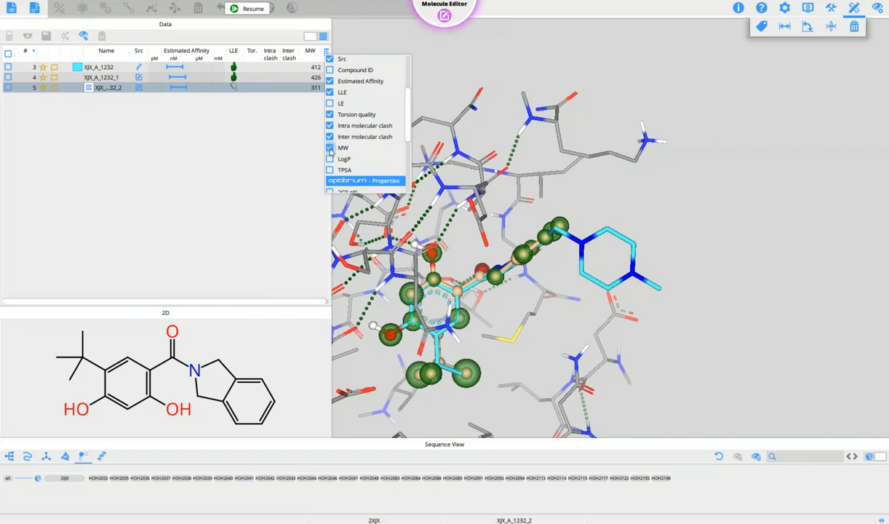
Add the Optibrium hERG pIC50, logD and logP columns and widen the table to compare the three molecules' properties.
{"action": "scroll", "coordinate": [392, 146], "scroll_direction": "down", "scroll_amount": 1}
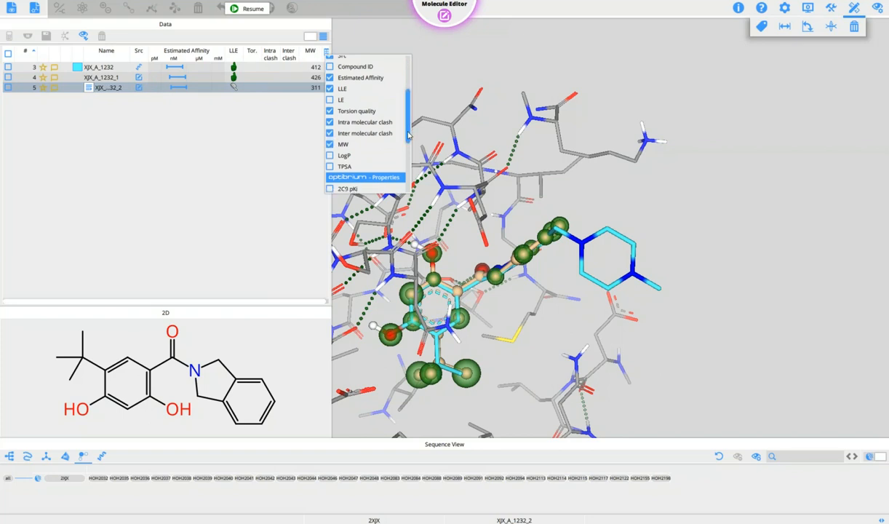
{"action": "scroll", "coordinate": [411, 146], "scroll_direction": "down", "scroll_amount": 2}
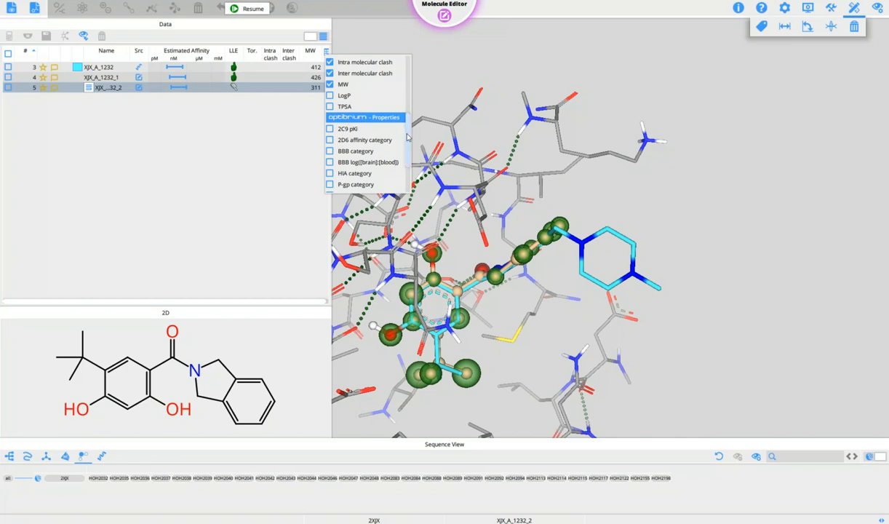
{"action": "scroll", "coordinate": [407, 149], "scroll_direction": "down", "scroll_amount": 2}
{"action": "scroll", "coordinate": [409, 154], "scroll_direction": "down", "scroll_amount": 1}
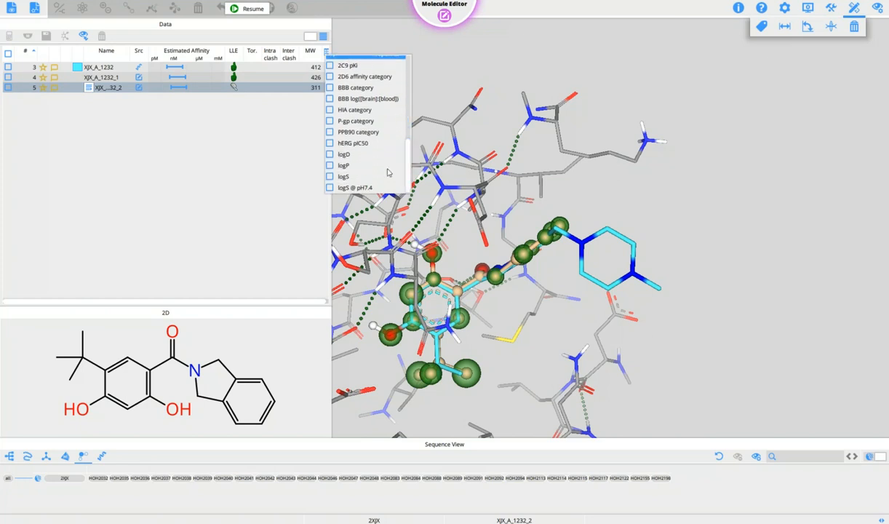
{"action": "left_click", "coordinate": [331, 166]}
{"action": "left_click", "coordinate": [331, 154]}
{"action": "left_click", "coordinate": [331, 144]}
{"action": "left_click", "coordinate": [257, 139]}
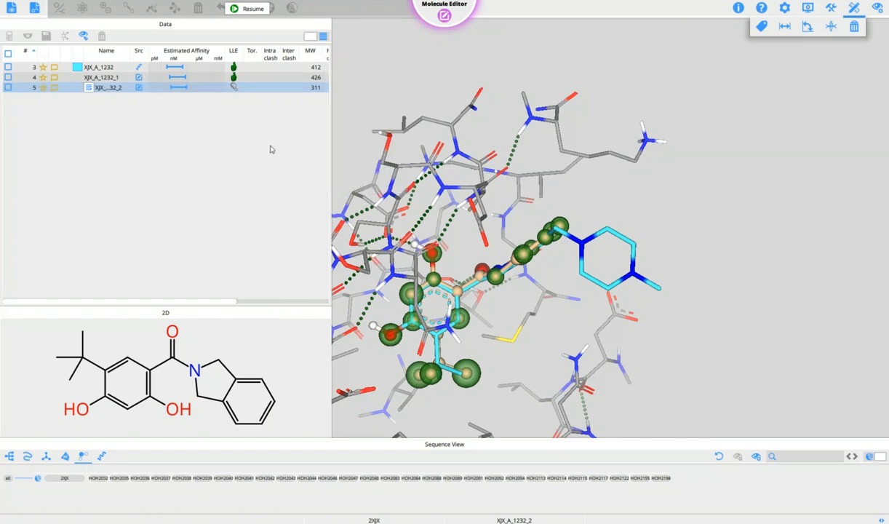
{"action": "left_click_drag", "start_coordinate": [331, 127], "coordinate": [462, 105]}
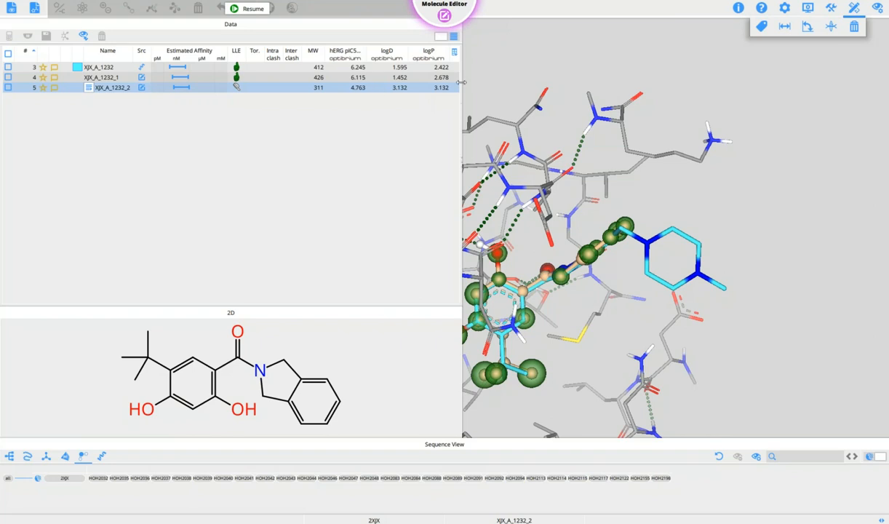
Narrow the data table and stop showing XJX_A_1232 as a reference.
{"action": "left_click_drag", "start_coordinate": [462, 88], "coordinate": [297, 89]}
{"action": "key", "text": "space"}
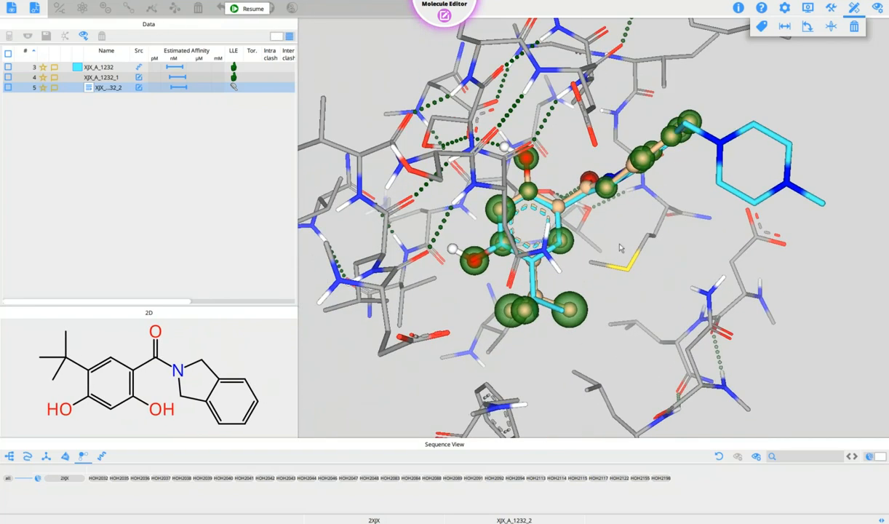
{"action": "left_click", "coordinate": [99, 67]}
{"action": "right_click", "coordinate": [85, 65]}
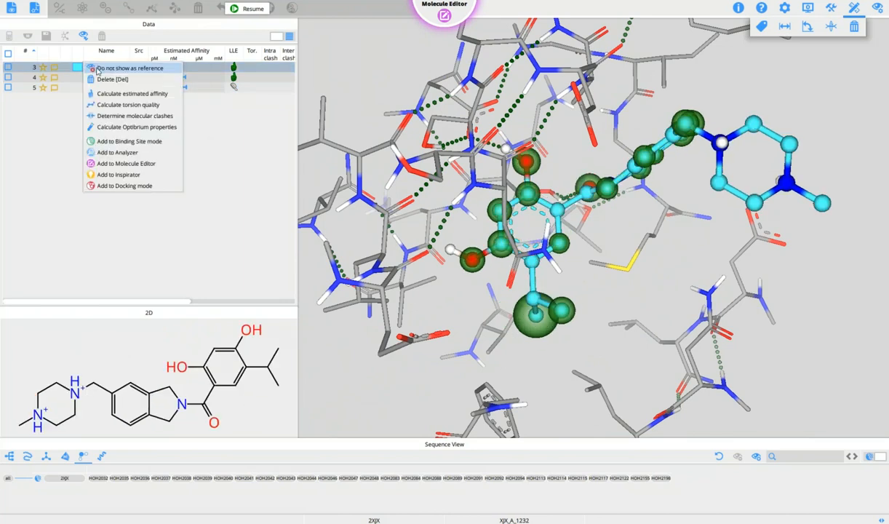
{"action": "left_click", "coordinate": [98, 69]}
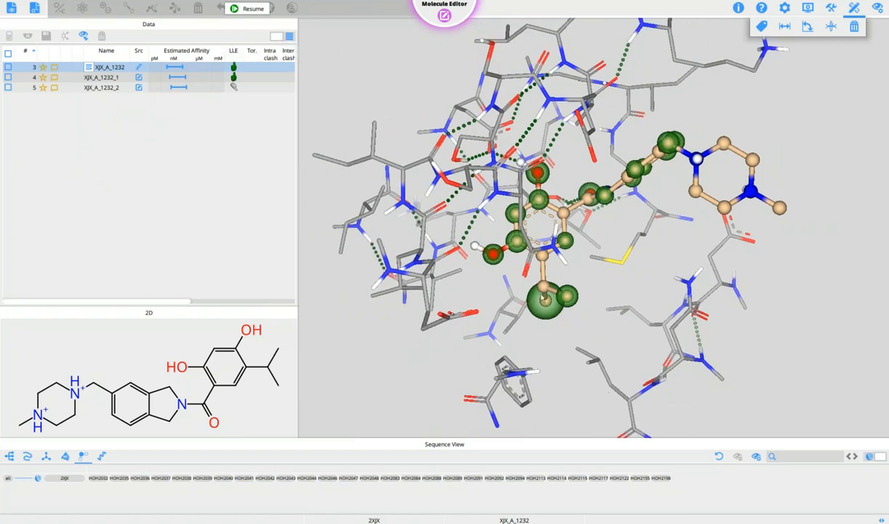
Resume editing, bond two tert-butyl methyl carbons into a cyclopropane ring, save the variant to the table and inspect its pose.
{"action": "left_click", "coordinate": [250, 9]}
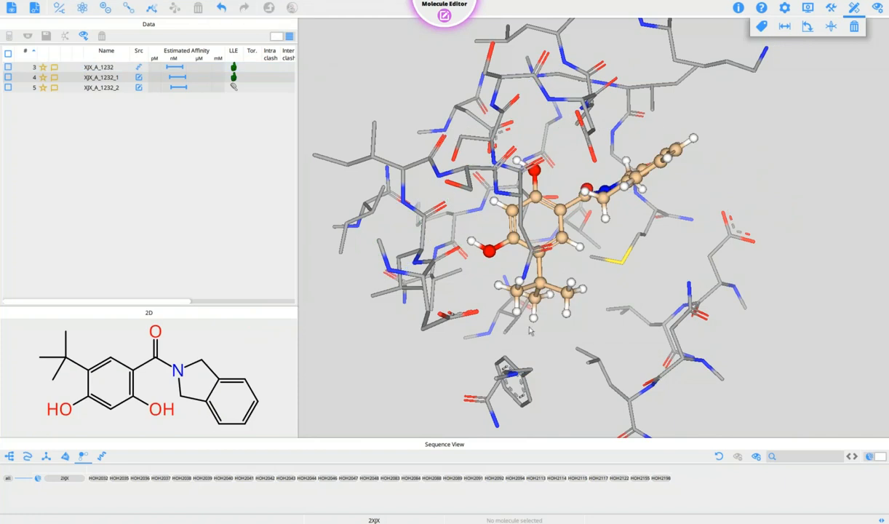
{"action": "left_click_drag", "start_coordinate": [513, 316], "coordinate": [542, 318]}
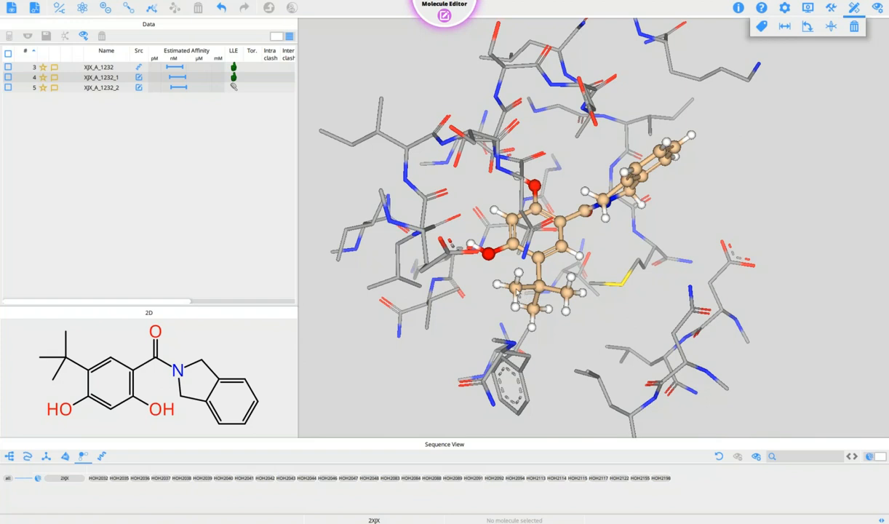
{"action": "left_click_drag", "start_coordinate": [515, 290], "coordinate": [570, 296]}
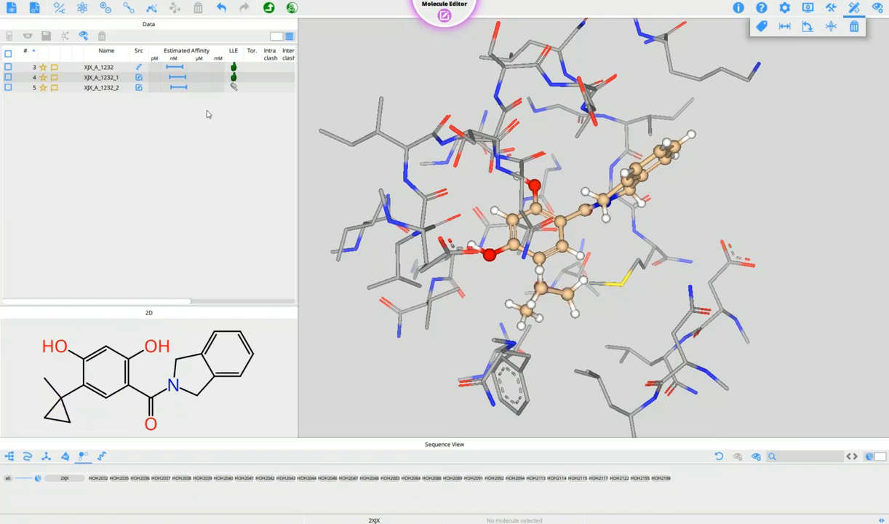
{"action": "left_click", "coordinate": [269, 8]}
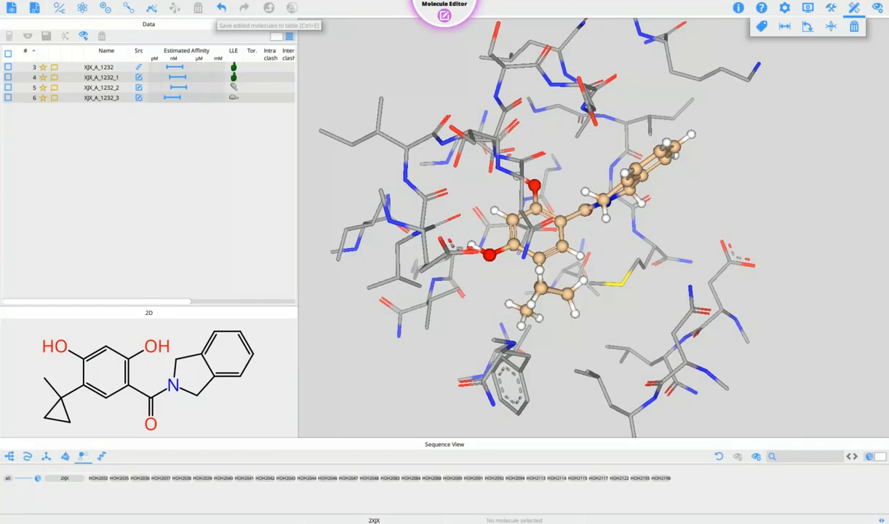
{"action": "left_click", "coordinate": [95, 97]}
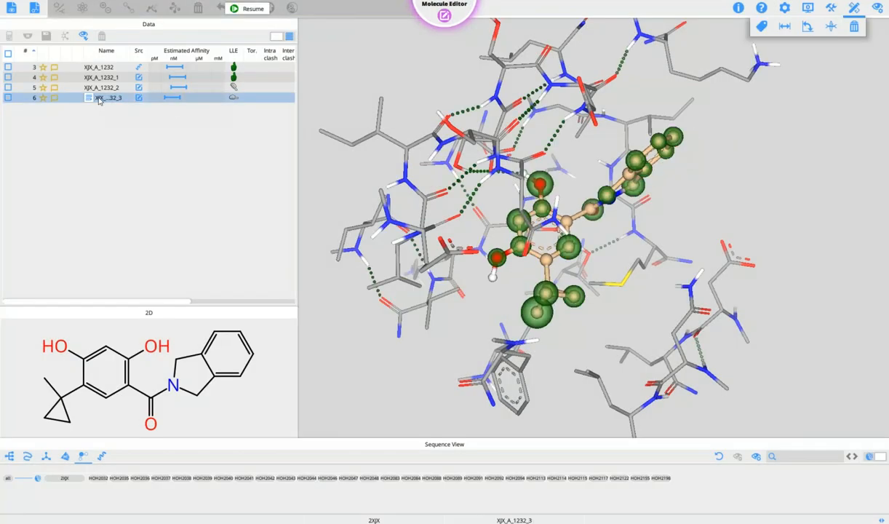
{"action": "mouse_move", "coordinate": [641, 295]}
{"action": "left_mouse_down"}
{"action": "mouse_move", "coordinate": [629, 274]}
{"action": "mouse_move", "coordinate": [611, 283]}
{"action": "mouse_move", "coordinate": [615, 314]}
{"action": "mouse_move", "coordinate": [616, 289]}
{"action": "left_mouse_up"}
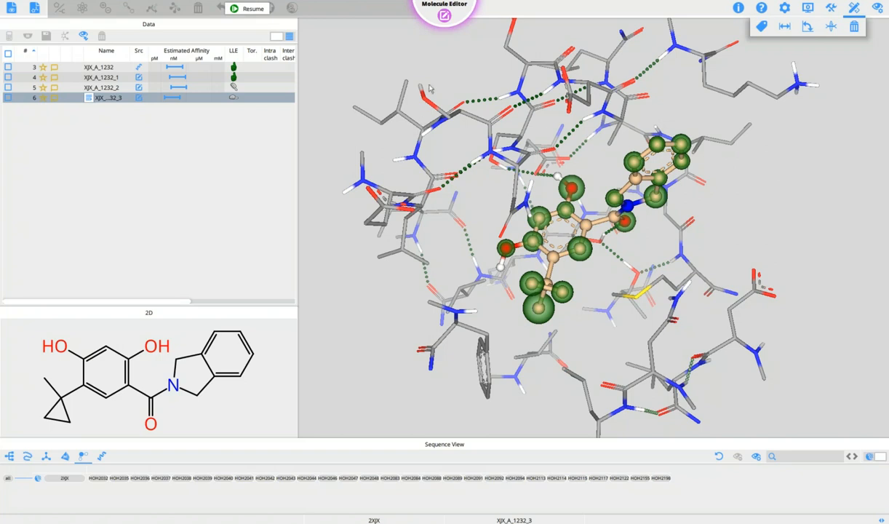
Switch to Analyzer mode and load the molecules from HSP90 ligands.sdf on the Desktop.
{"action": "left_click", "coordinate": [437, 16]}
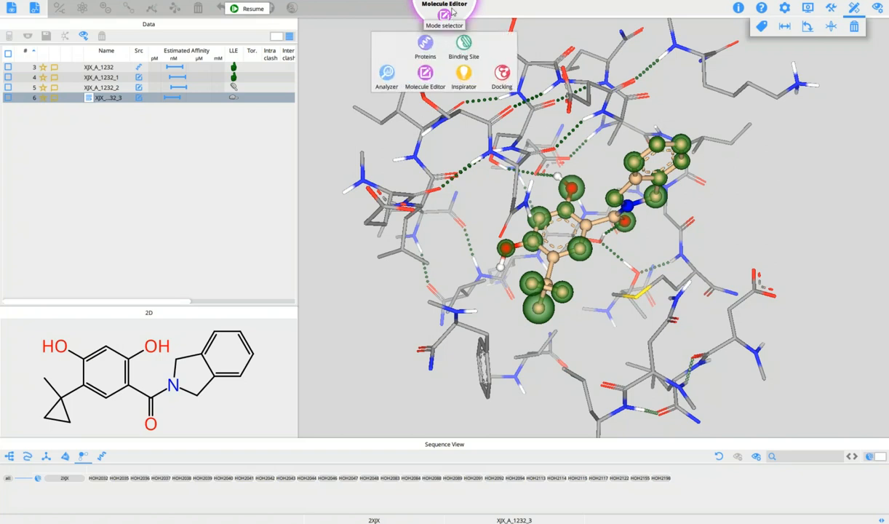
{"action": "left_click", "coordinate": [386, 75]}
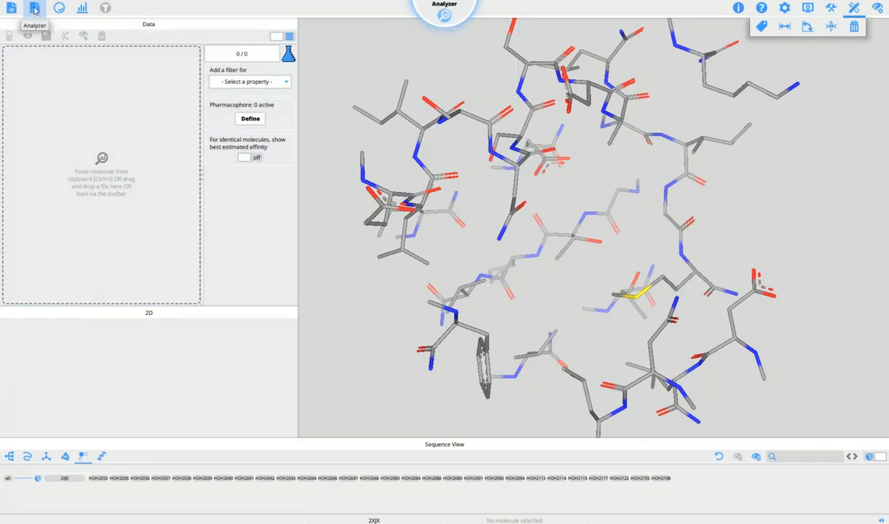
{"action": "left_click", "coordinate": [34, 9]}
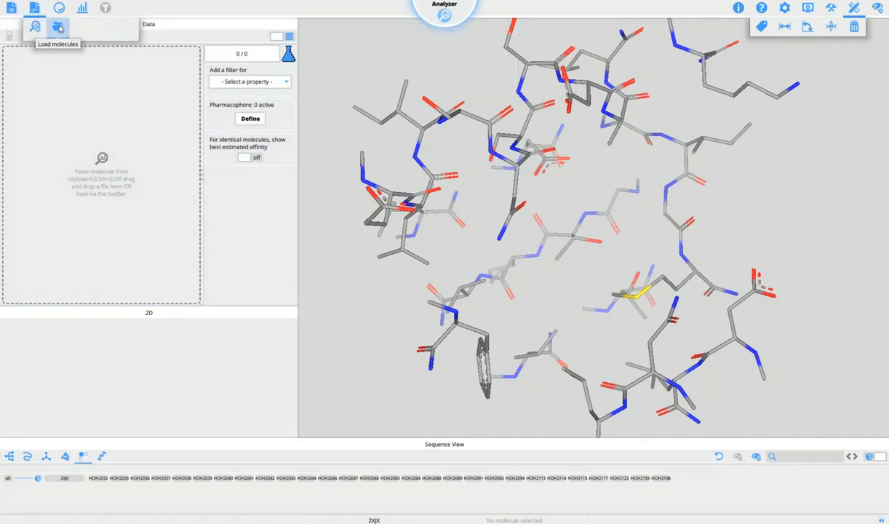
{"action": "left_click", "coordinate": [58, 27]}
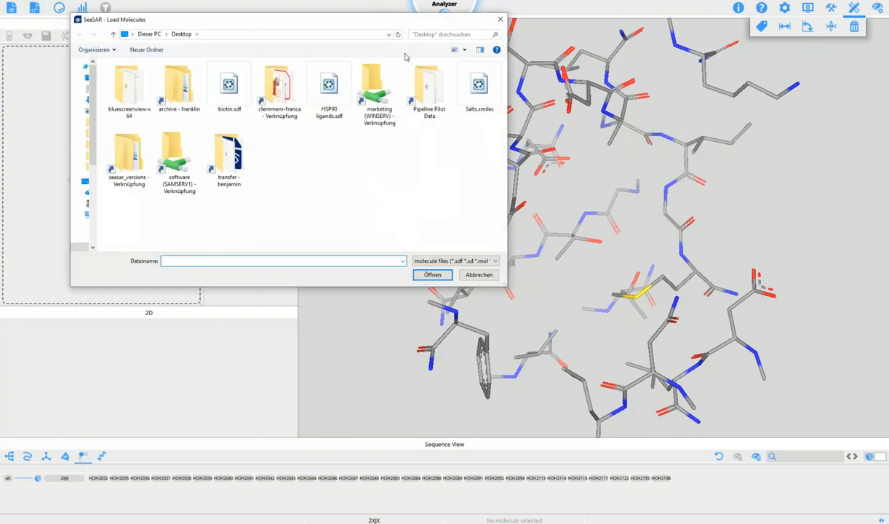
{"action": "left_click", "coordinate": [328, 87]}
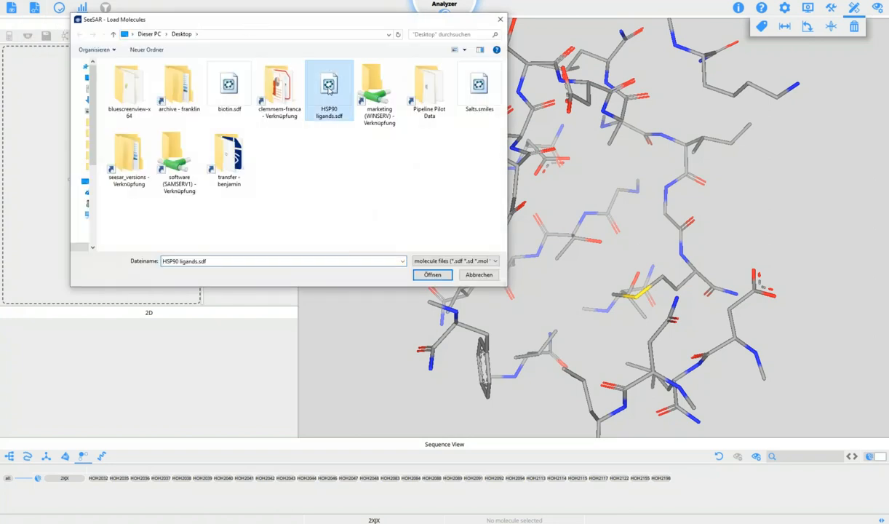
{"action": "left_click", "coordinate": [431, 274]}
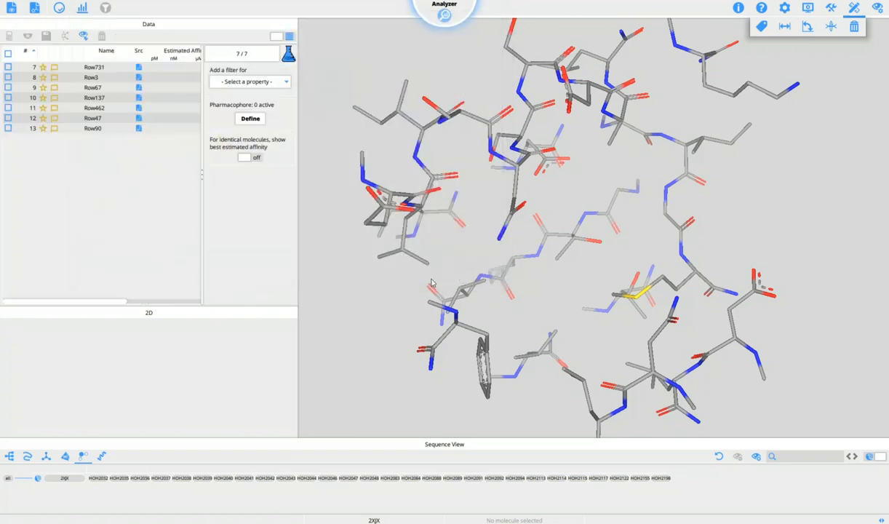
View the binding poses and 2D structures of Row731, Row3, Row67, Row137 and Row462 one after another.
{"action": "left_click", "coordinate": [105, 68]}
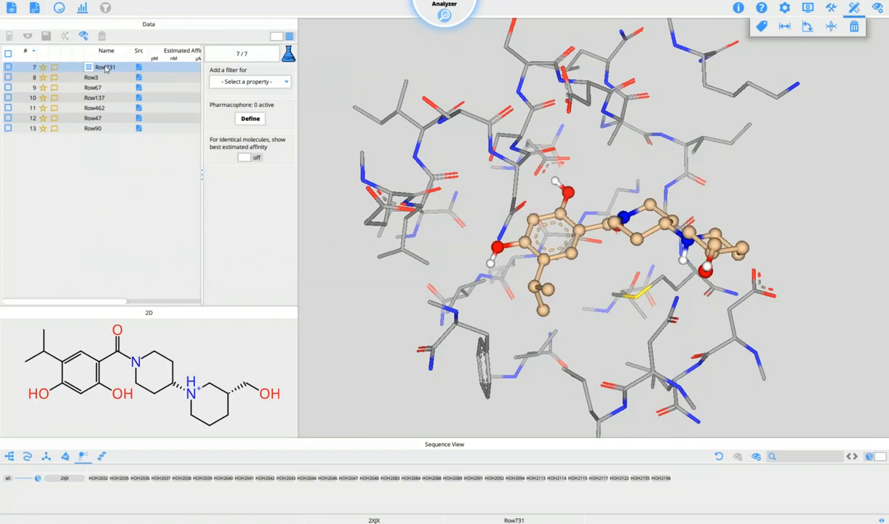
{"action": "left_click", "coordinate": [102, 78]}
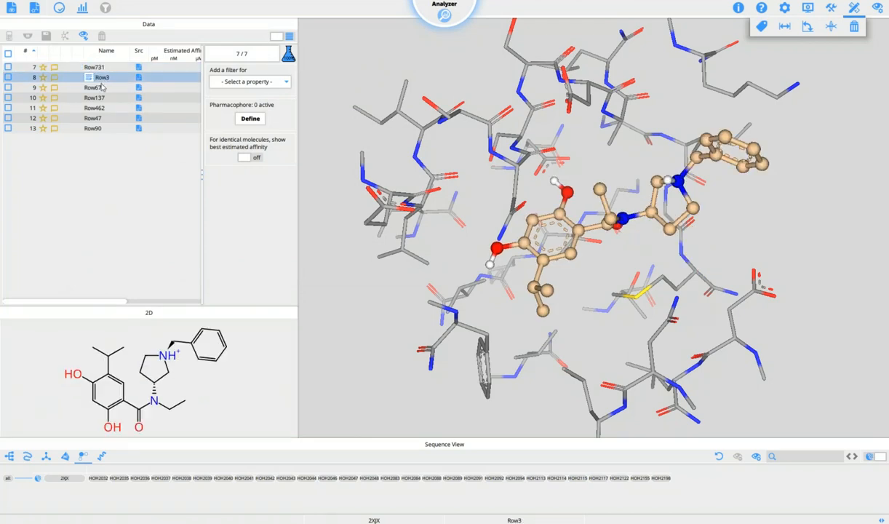
{"action": "left_click", "coordinate": [102, 87]}
{"action": "left_click", "coordinate": [105, 98]}
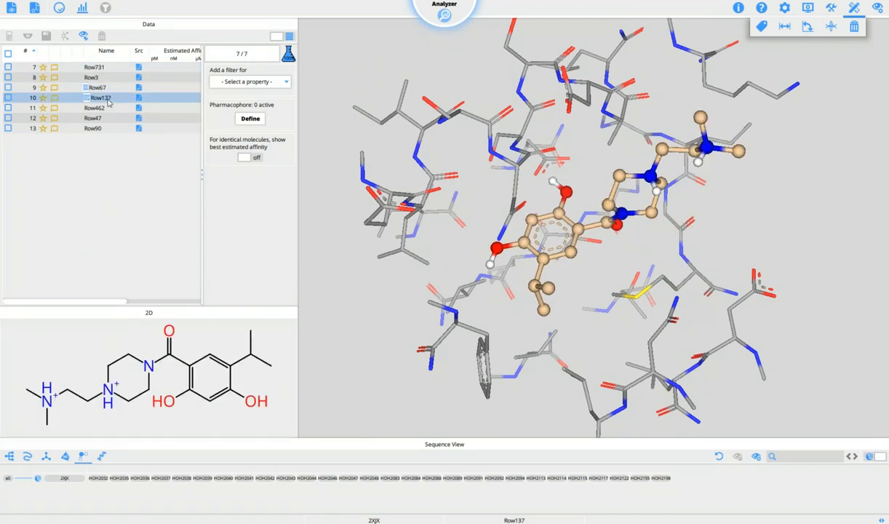
{"action": "left_click", "coordinate": [106, 107]}
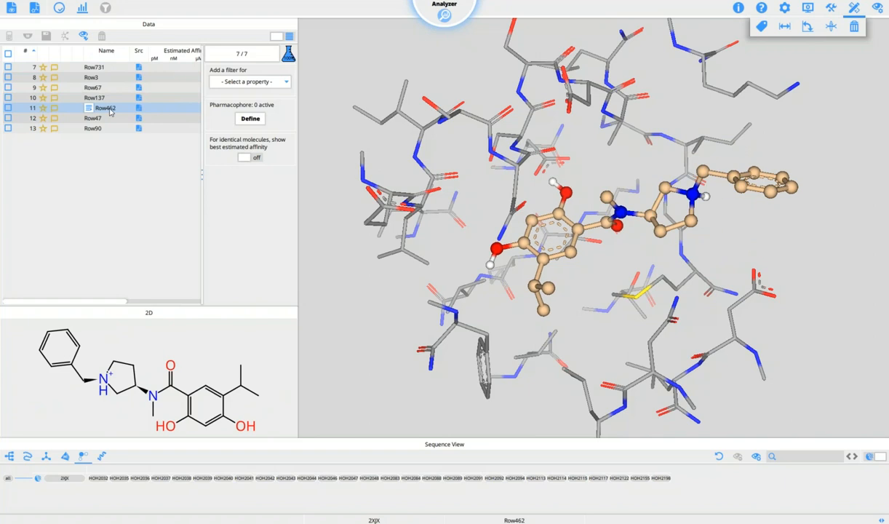
Calculate the estimated affinity for all loaded molecules and widen the data table to show the affinity and LLE columns.
{"action": "left_click", "coordinate": [8, 55]}
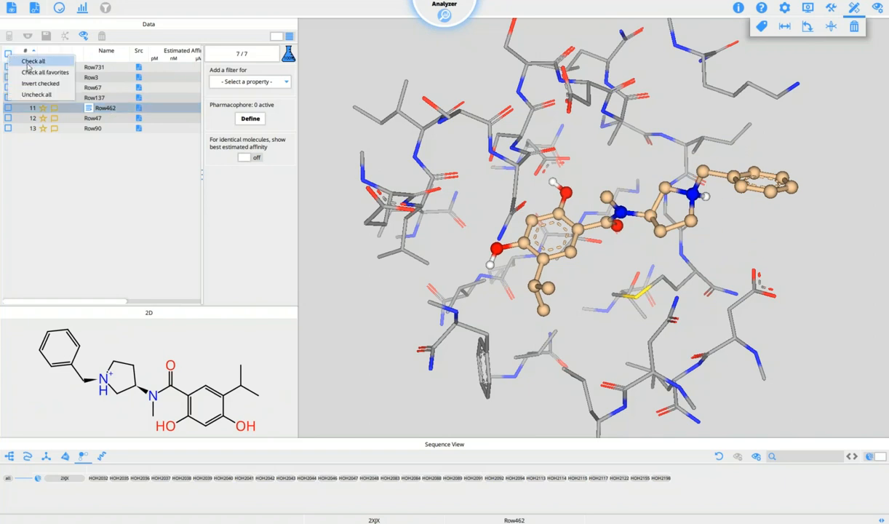
{"action": "left_click", "coordinate": [30, 62]}
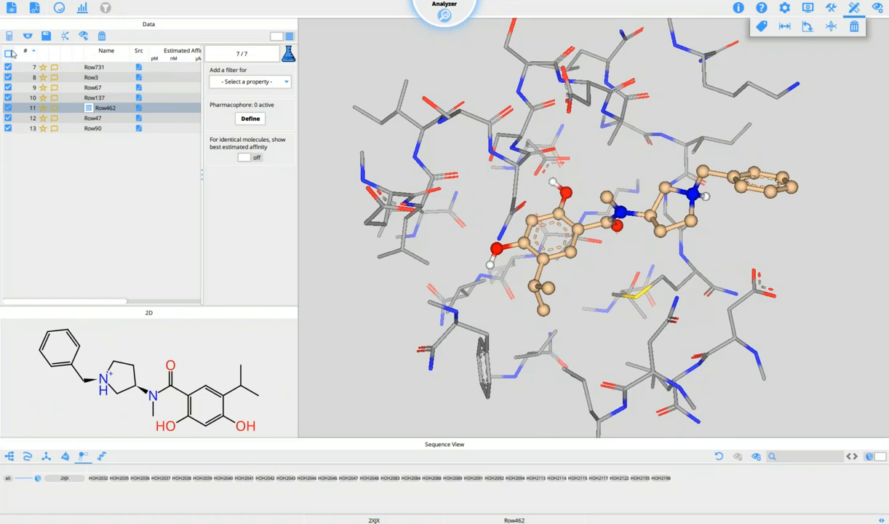
{"action": "left_click", "coordinate": [11, 37]}
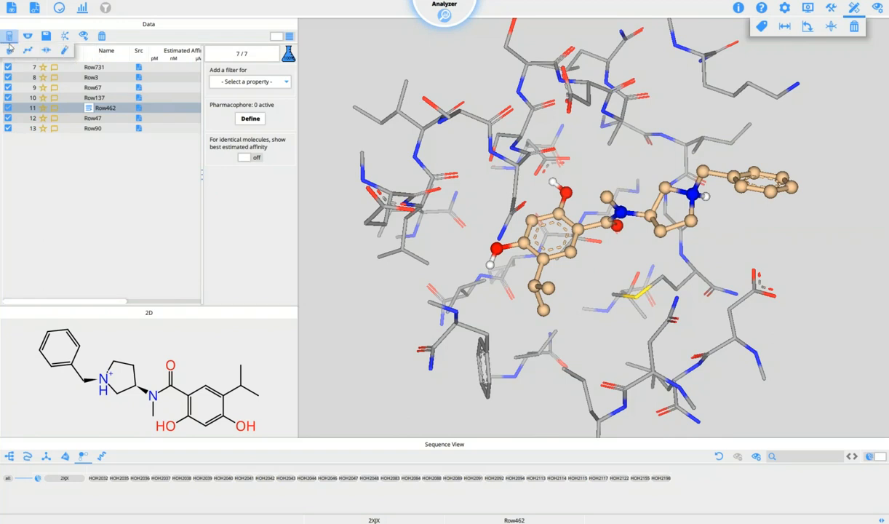
{"action": "left_click", "coordinate": [10, 50]}
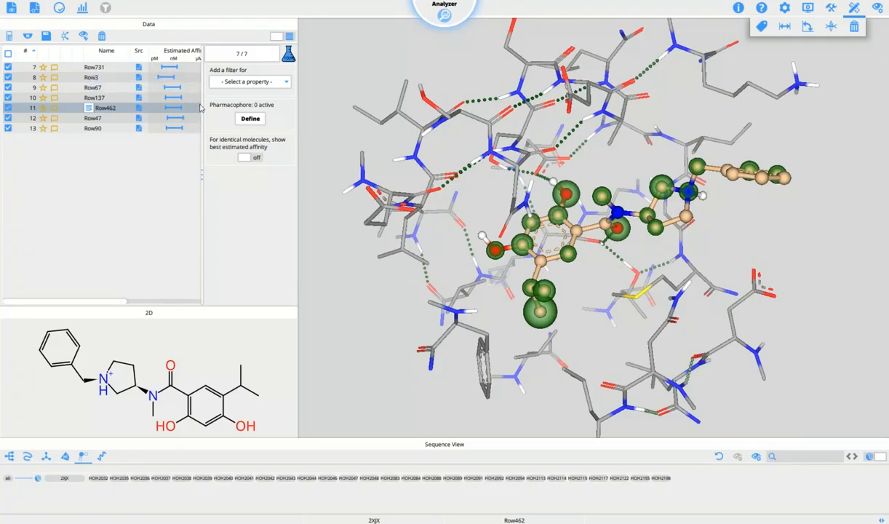
{"action": "left_click_drag", "start_coordinate": [203, 103], "coordinate": [328, 109]}
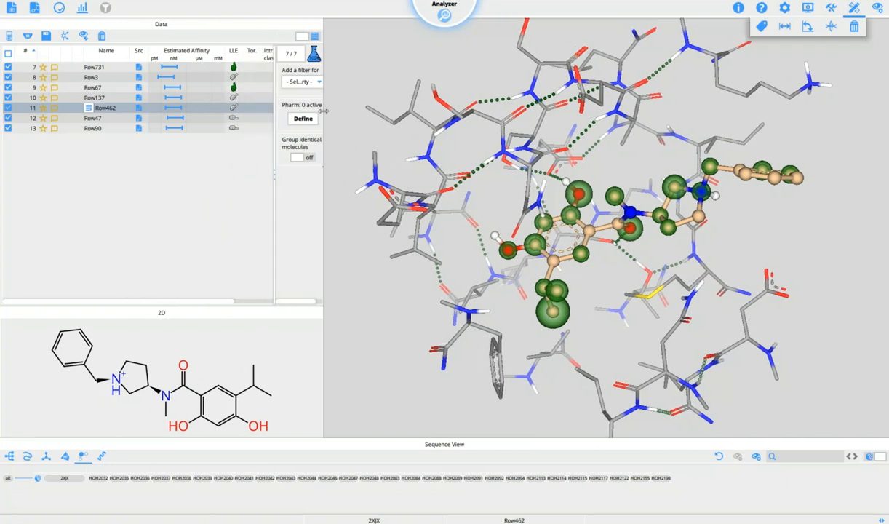
Compare the atomic affinity contributions in the poses of Row3, Row67 and Row137.
{"action": "left_click", "coordinate": [95, 77]}
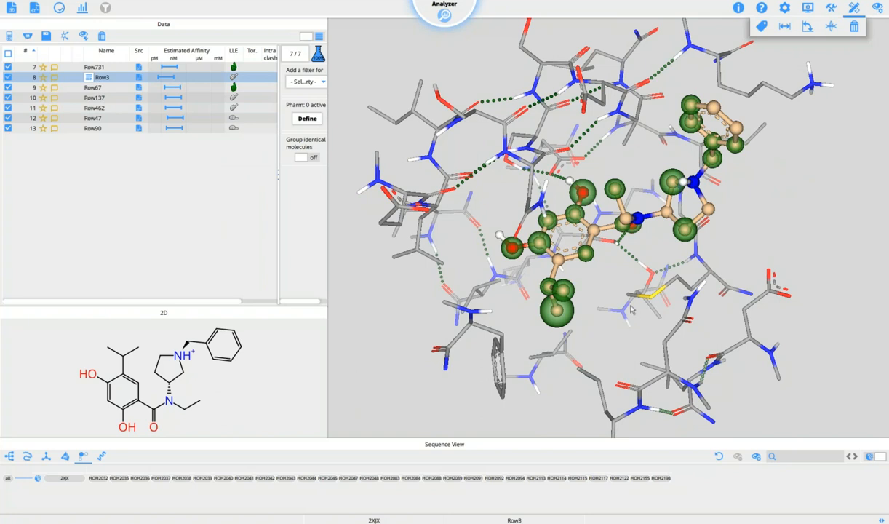
{"action": "left_click", "coordinate": [98, 88]}
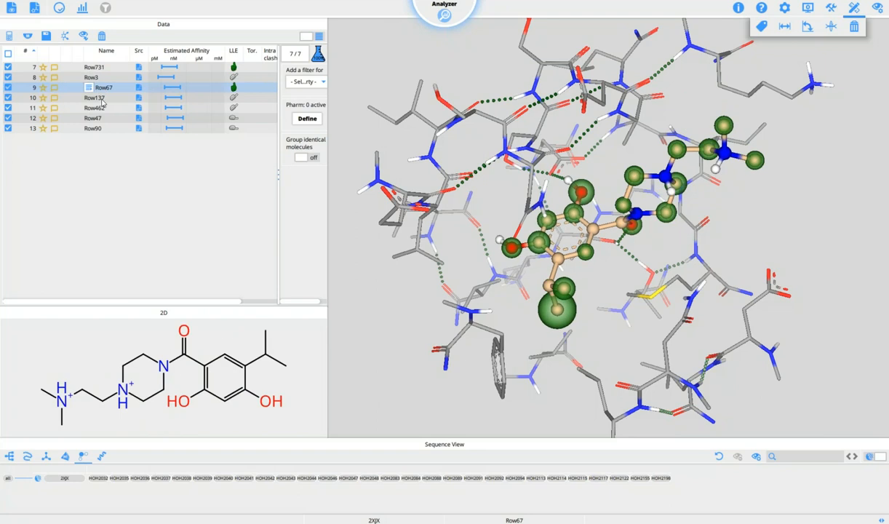
{"action": "left_click", "coordinate": [102, 100]}
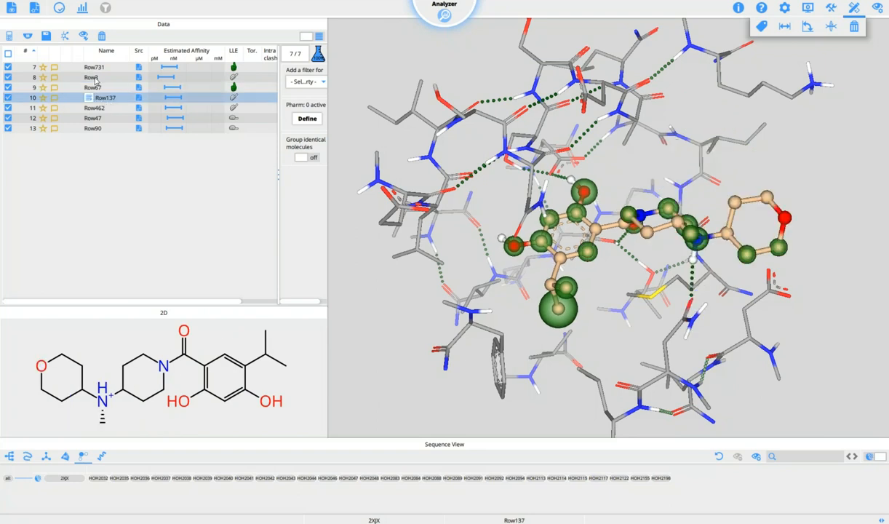
Rename molecule Row3 as mybest and widen the data table to include the torsion and clash columns.
{"action": "left_click", "coordinate": [93, 77]}
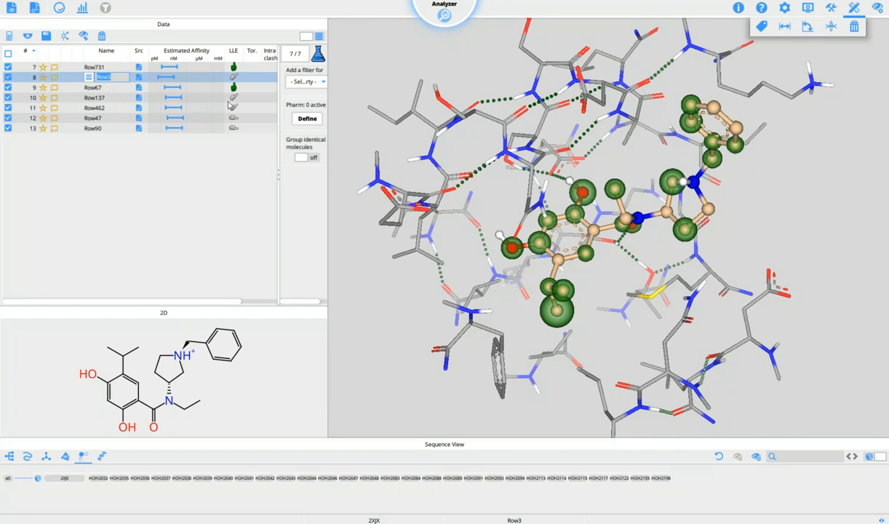
{"action": "type", "text": "mybest"}
{"action": "key", "text": "Return"}
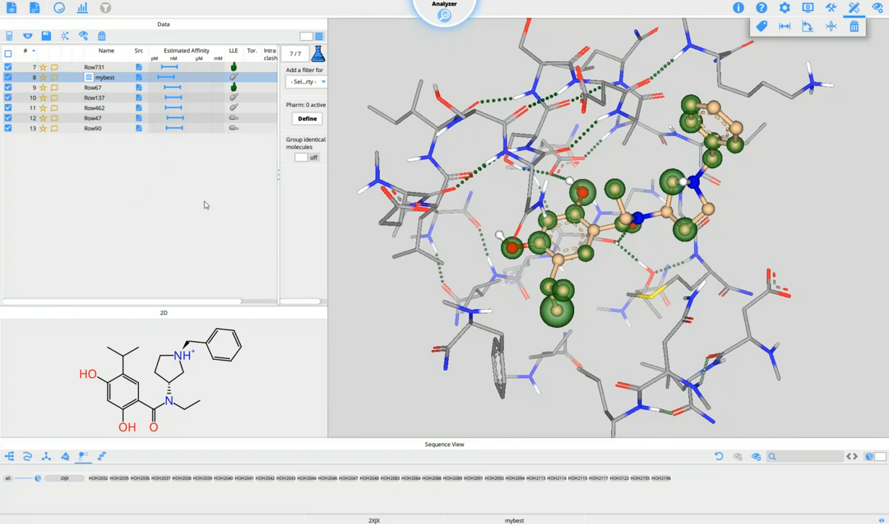
{"action": "left_click_drag", "start_coordinate": [277, 176], "coordinate": [380, 178]}
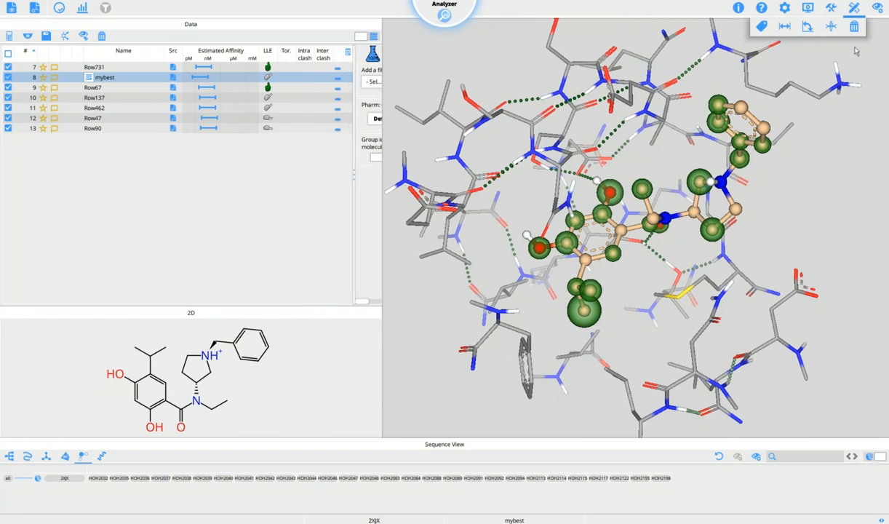
Turn on the torsion visualization for mybest and inspect the colored rotatable bonds in its pose.
{"action": "left_click", "coordinate": [878, 8]}
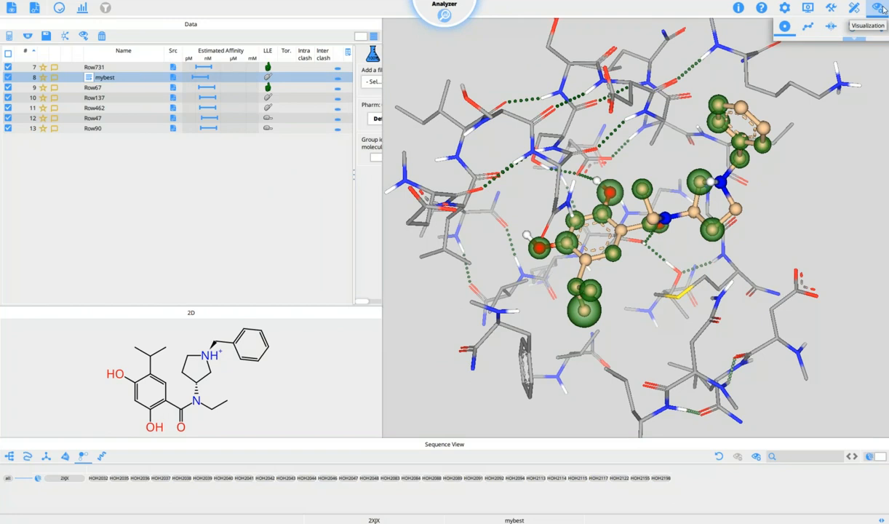
{"action": "left_click", "coordinate": [811, 28]}
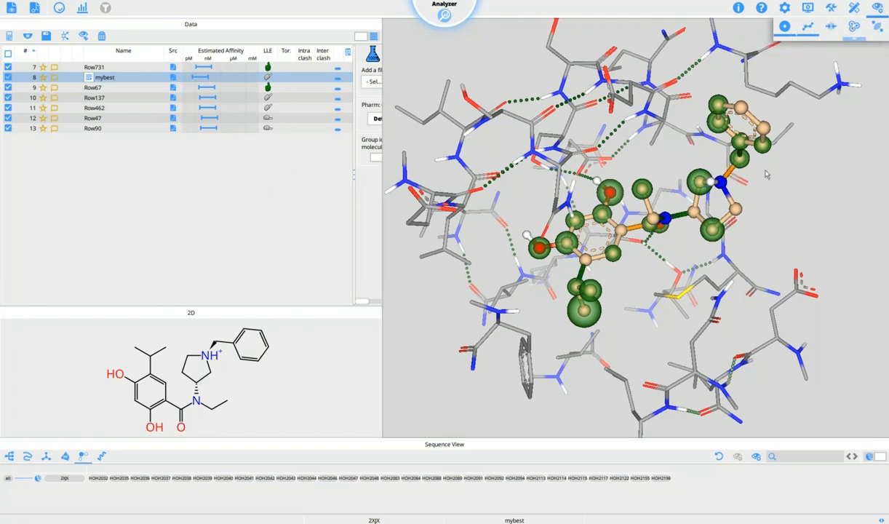
{"action": "mouse_move", "coordinate": [638, 228]}
{"action": "left_mouse_down"}
{"action": "mouse_move", "coordinate": [678, 262]}
{"action": "mouse_move", "coordinate": [693, 259]}
{"action": "left_mouse_up"}
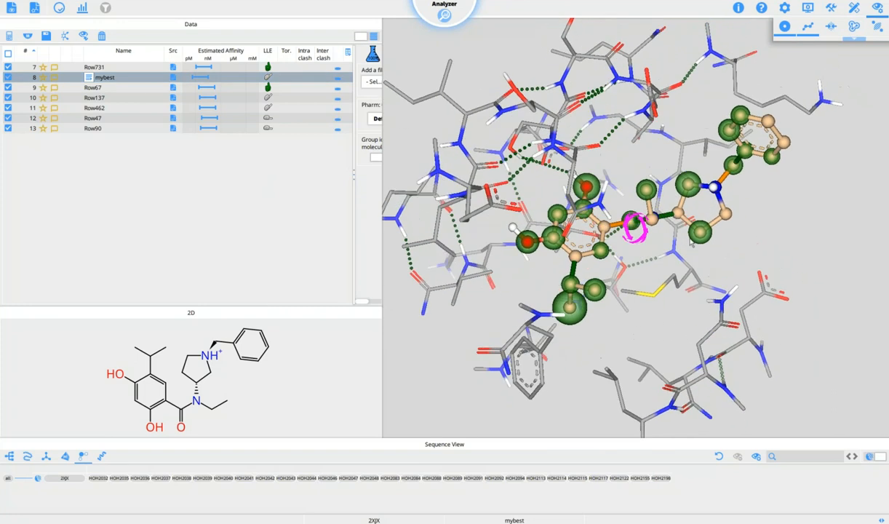
Label the N20–C22 bond of mybest, next to the benzyl group, to bring up its torsion histogram.
{"action": "left_click", "coordinate": [856, 8]}
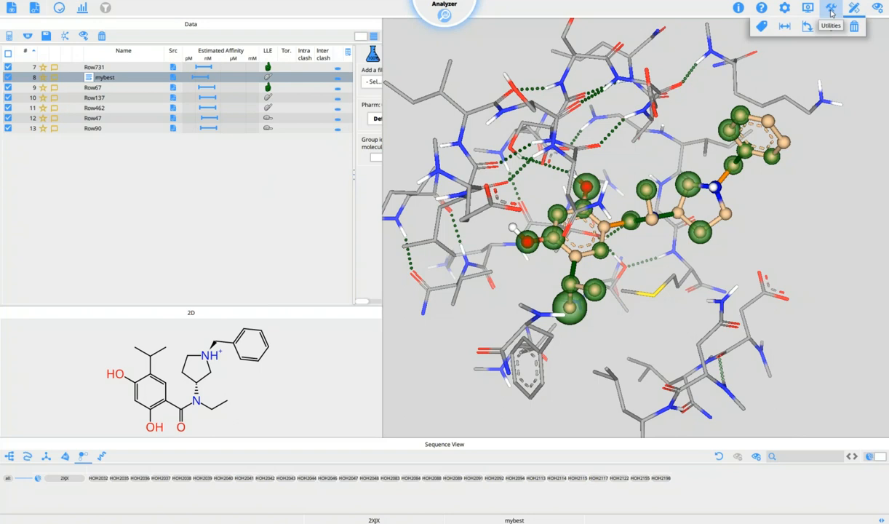
{"action": "left_click", "coordinate": [760, 26]}
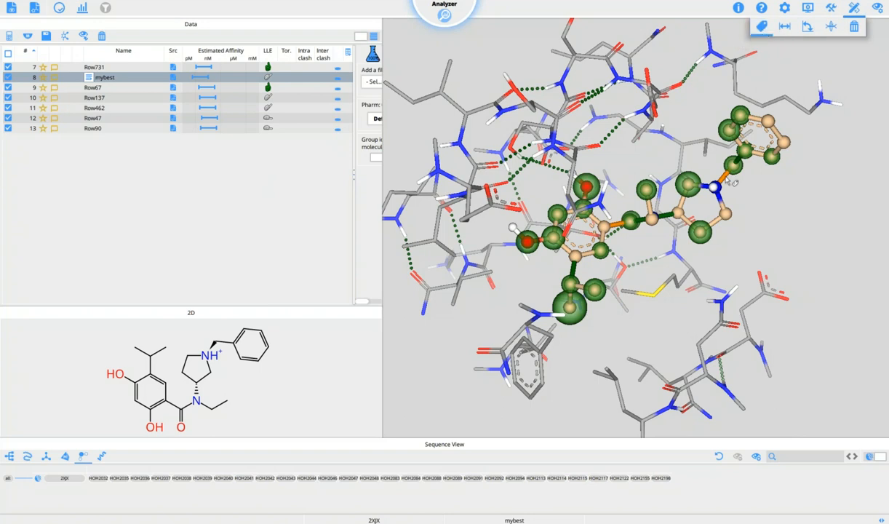
{"action": "left_click", "coordinate": [732, 182]}
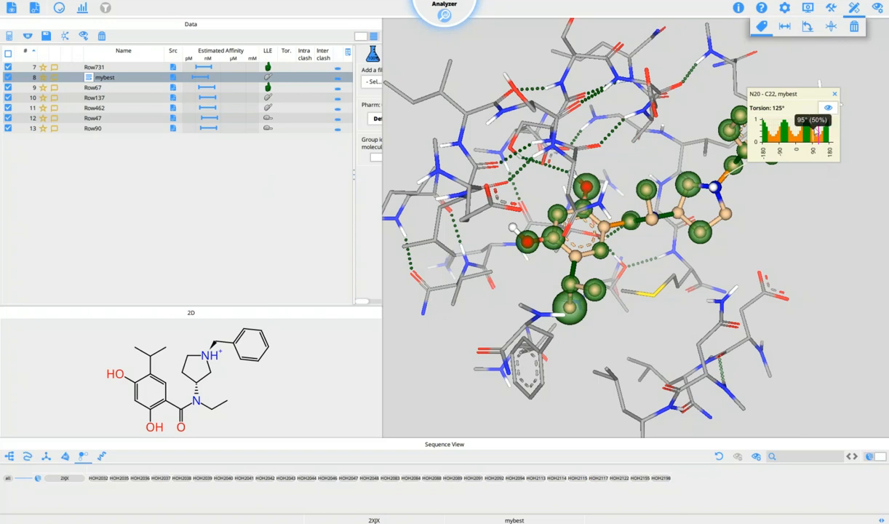
Set the label size to 24 and move the enlarged torsion label fully into the 3D view.
{"action": "left_click", "coordinate": [806, 8]}
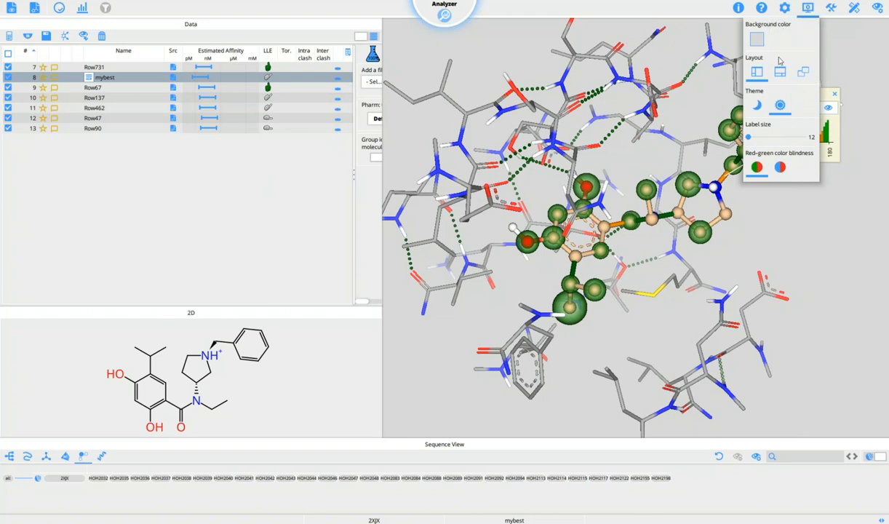
{"action": "left_click", "coordinate": [750, 137]}
{"action": "left_click_drag", "start_coordinate": [752, 139], "coordinate": [771, 140]}
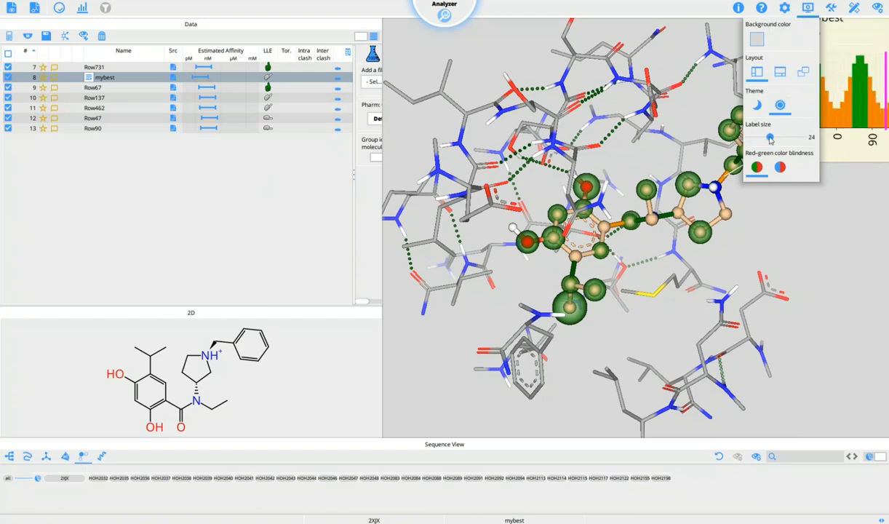
{"action": "left_click", "coordinate": [809, 10]}
{"action": "left_click_drag", "start_coordinate": [811, 32], "coordinate": [696, 179]}
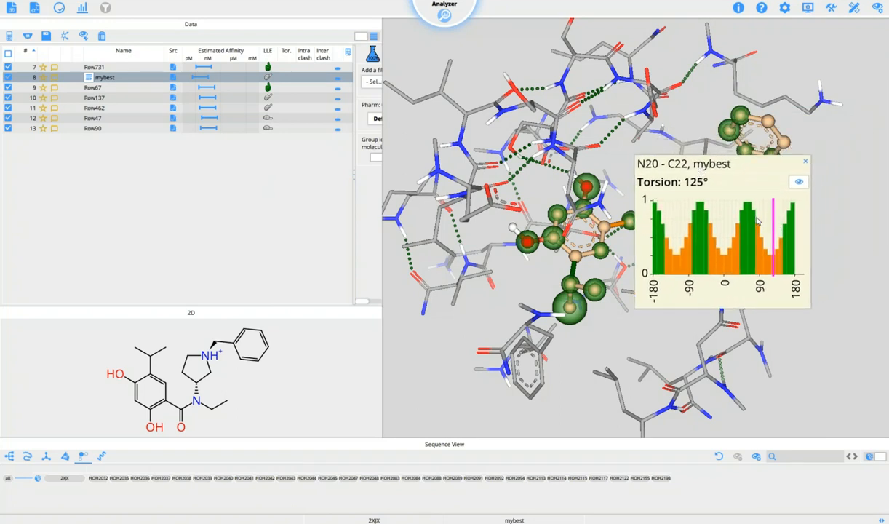
Read the frequencies around the marked angle in the N20–C22 torsion histogram, and close the label.
{"action": "mouse_move", "coordinate": [750, 215]}
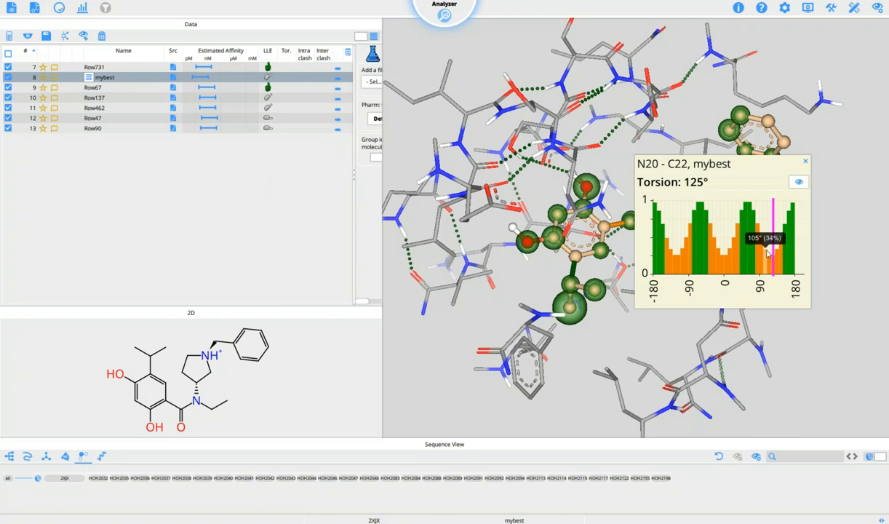
{"action": "mouse_move", "coordinate": [772, 258]}
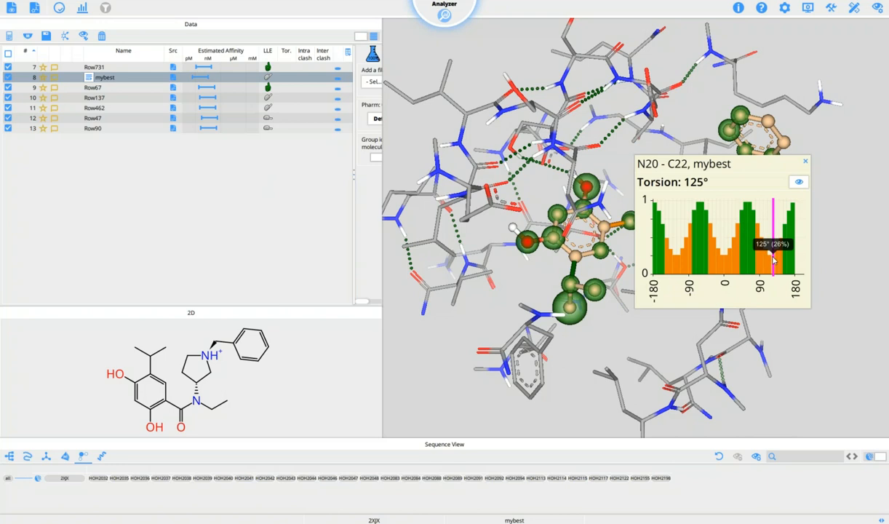
{"action": "left_click", "coordinate": [805, 163]}
{"action": "mouse_move", "coordinate": [678, 228]}
{"action": "left_mouse_down"}
{"action": "mouse_move", "coordinate": [670, 233]}
{"action": "mouse_move", "coordinate": [688, 224]}
{"action": "left_mouse_up"}
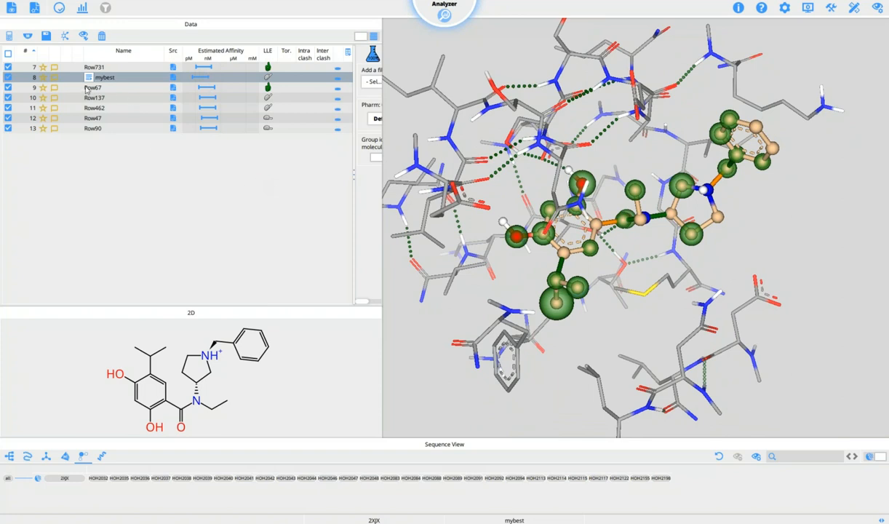
Uncheck all molecules in the table and review the actions available for mybest.
{"action": "left_click", "coordinate": [8, 55]}
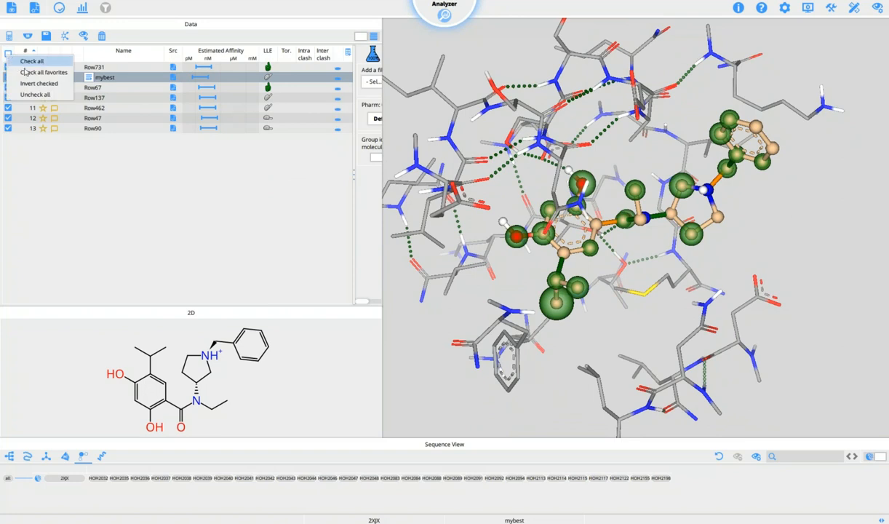
{"action": "left_click", "coordinate": [32, 94]}
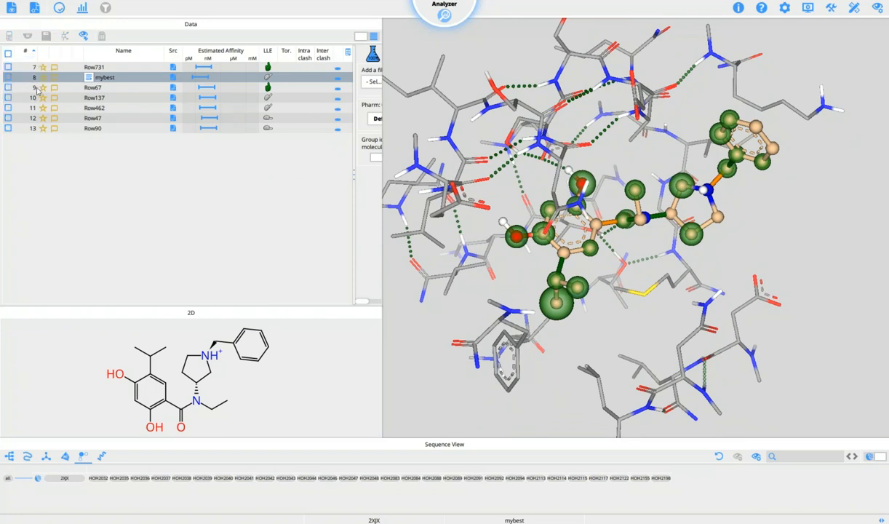
{"action": "left_click", "coordinate": [89, 78]}
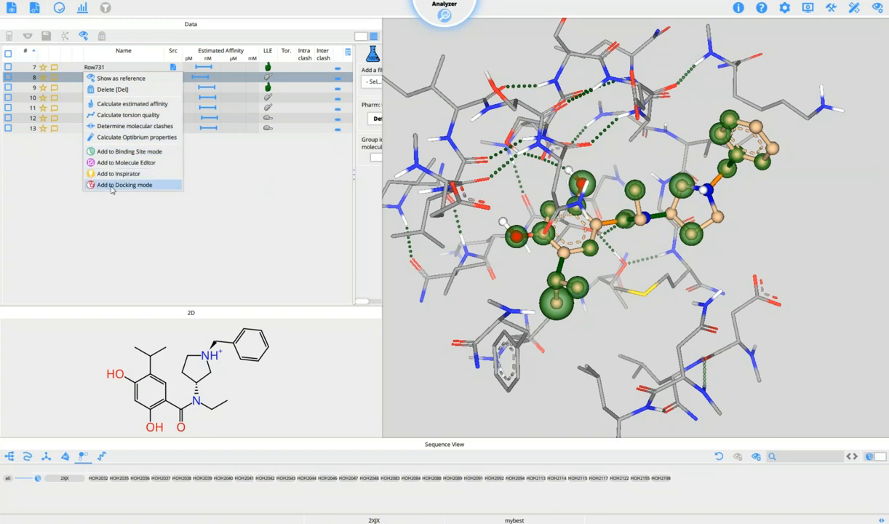
{"action": "left_click", "coordinate": [82, 212]}
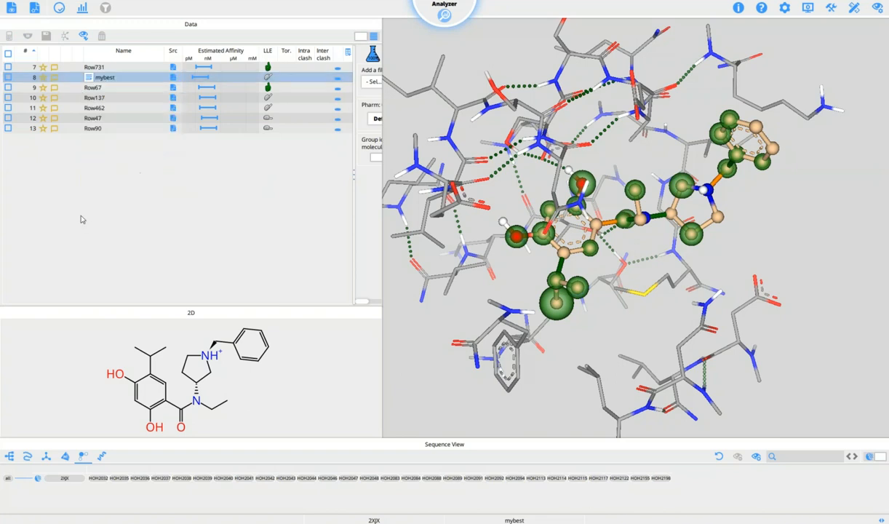
Check only mybest, add it to Docking mode and expand the docking library to show its entry.
{"action": "left_click", "coordinate": [8, 78]}
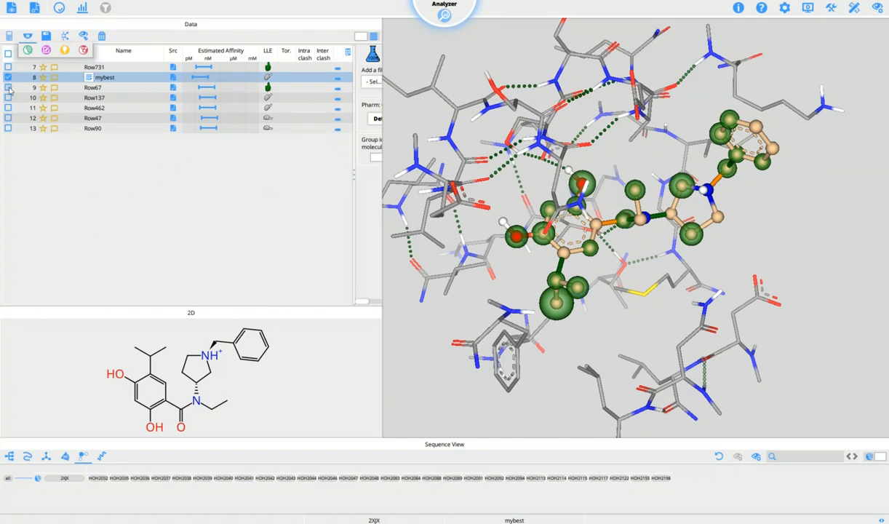
{"action": "left_click", "coordinate": [31, 42]}
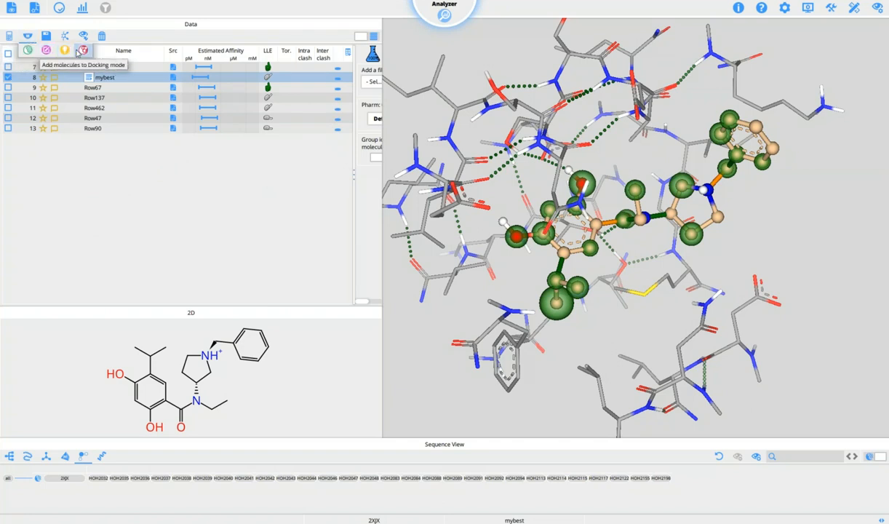
{"action": "left_click", "coordinate": [83, 50]}
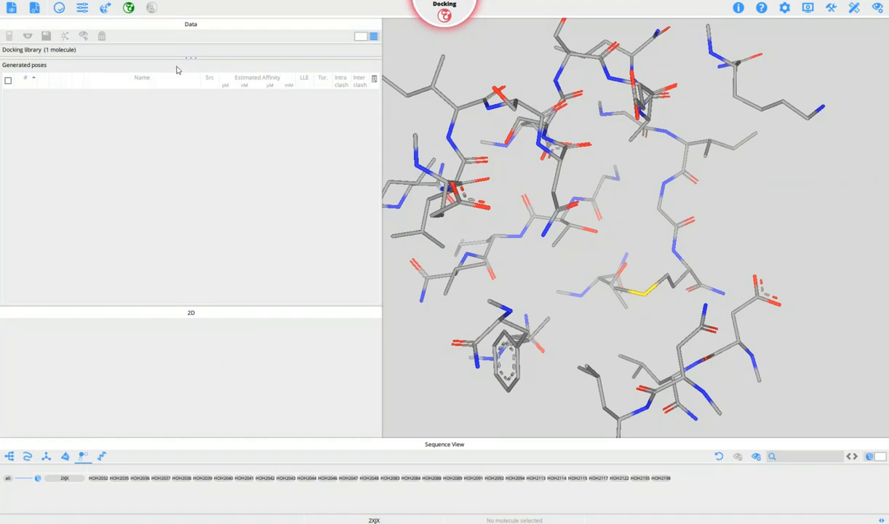
{"action": "left_click_drag", "start_coordinate": [189, 57], "coordinate": [193, 99]}
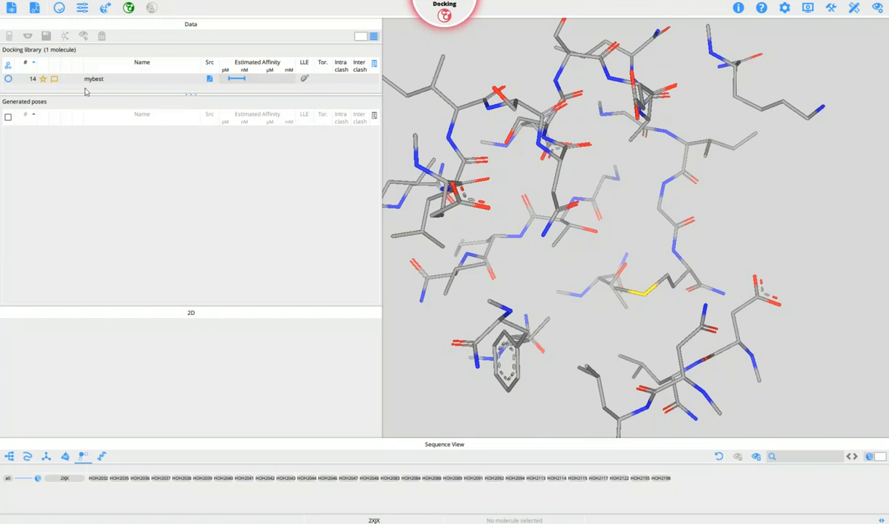
Generate docking poses for mybest with a maximum of 20 poses, and view poses mybest_1_01 and mybest_1_02.
{"action": "left_click", "coordinate": [85, 9]}
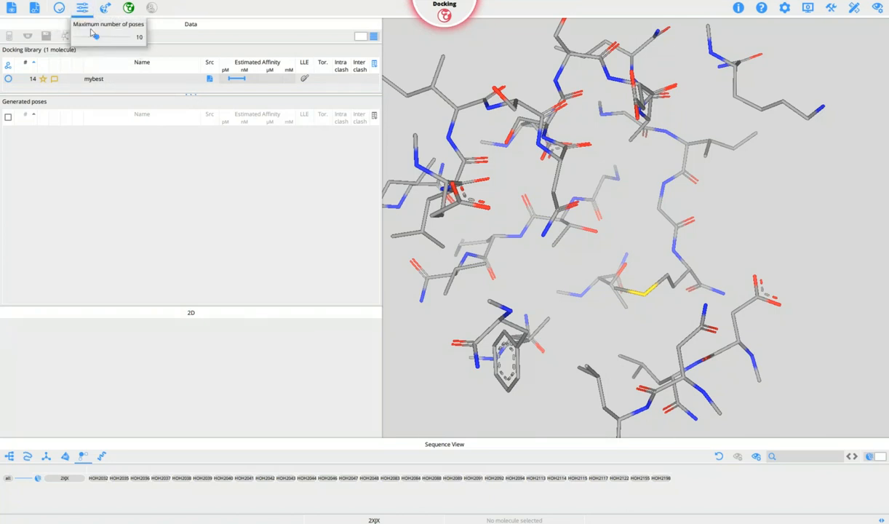
{"action": "left_click_drag", "start_coordinate": [97, 38], "coordinate": [100, 40]}
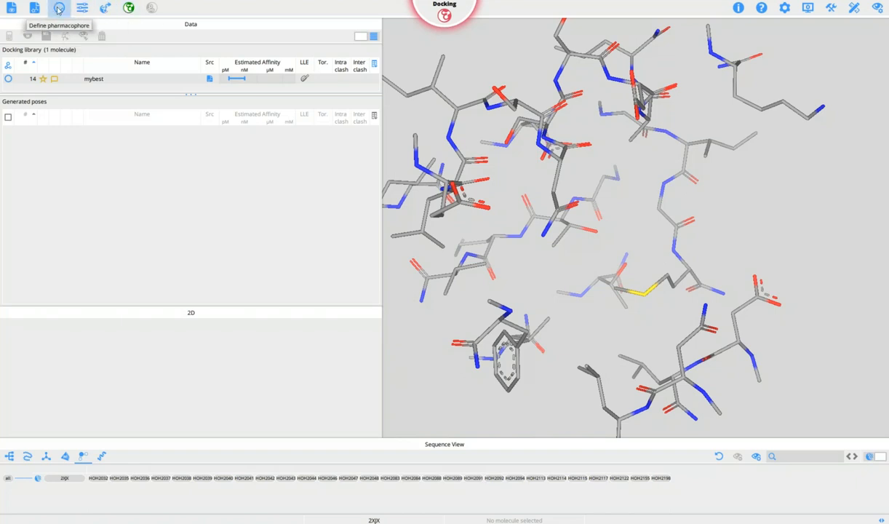
{"action": "left_click", "coordinate": [129, 9]}
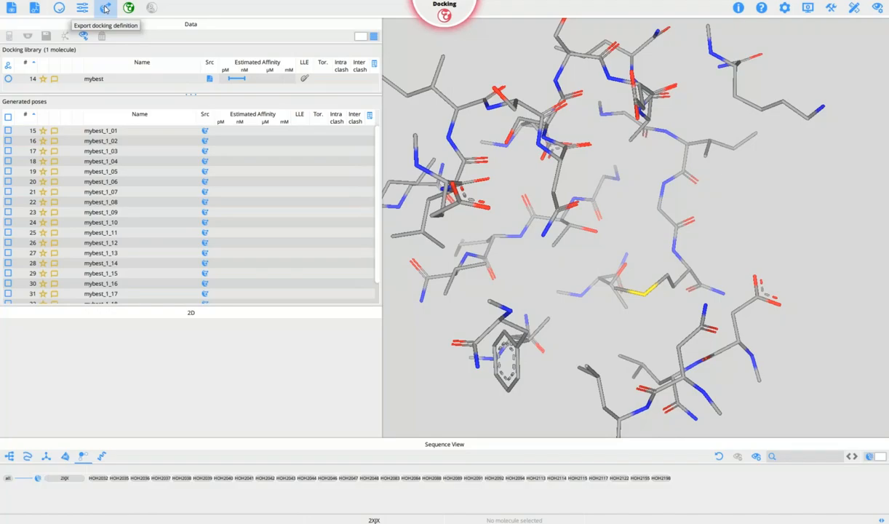
{"action": "left_click", "coordinate": [128, 132]}
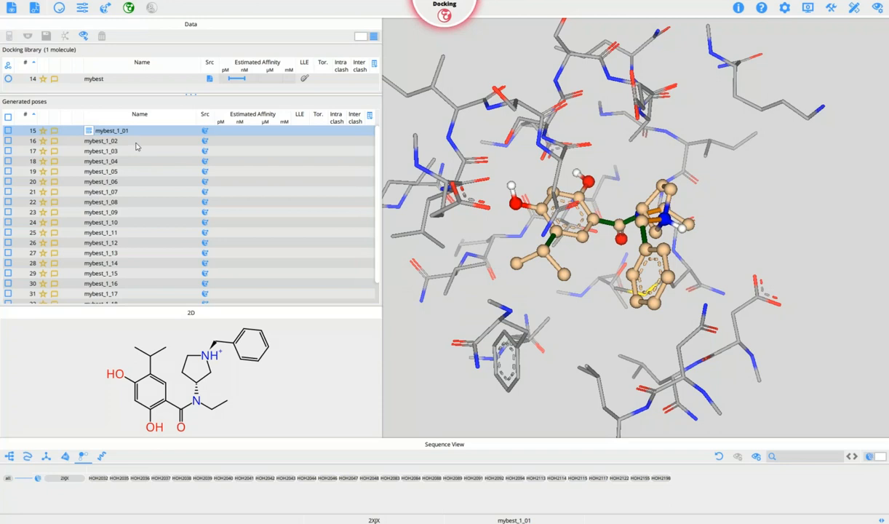
{"action": "left_click", "coordinate": [138, 143]}
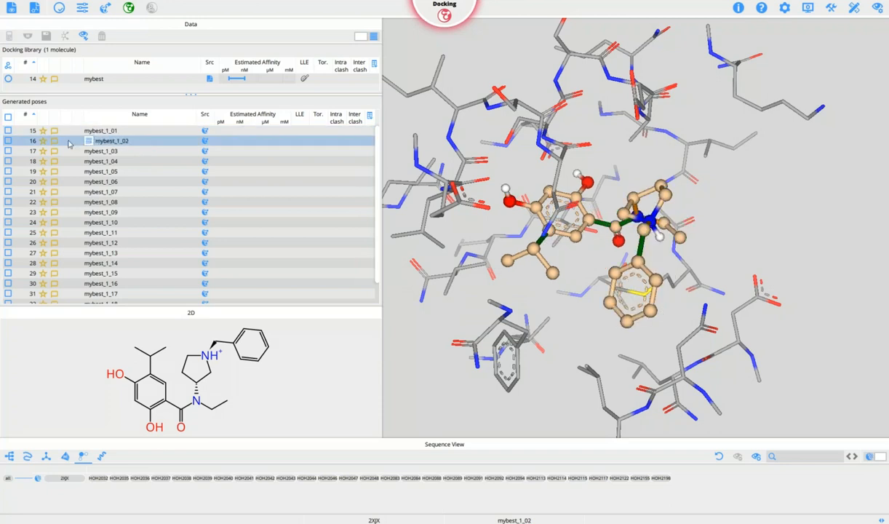
Check all generated poses, calculate their estimated affinity and look through the results.
{"action": "left_click", "coordinate": [8, 118]}
{"action": "left_click", "coordinate": [28, 123]}
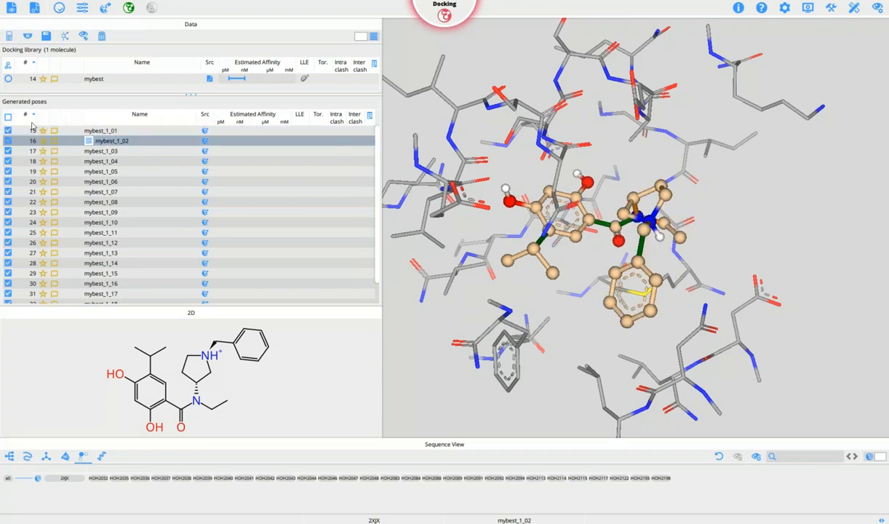
{"action": "left_click", "coordinate": [12, 35]}
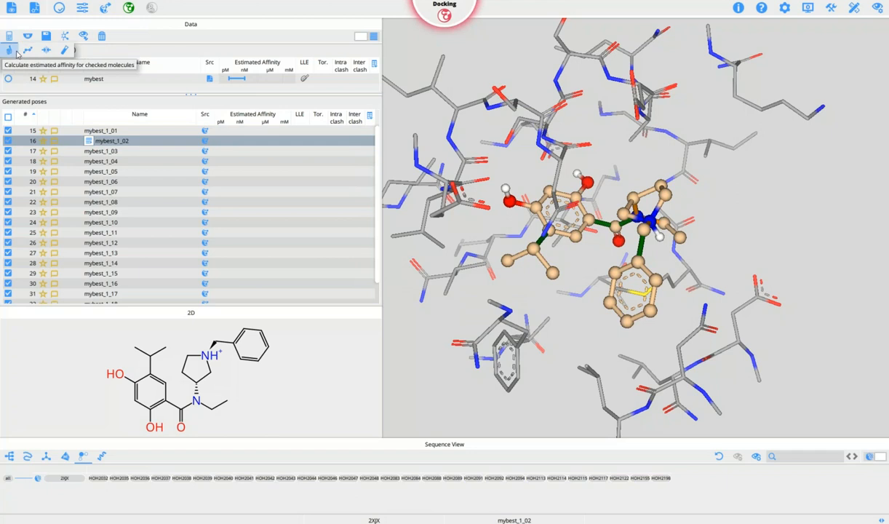
{"action": "left_click", "coordinate": [9, 52]}
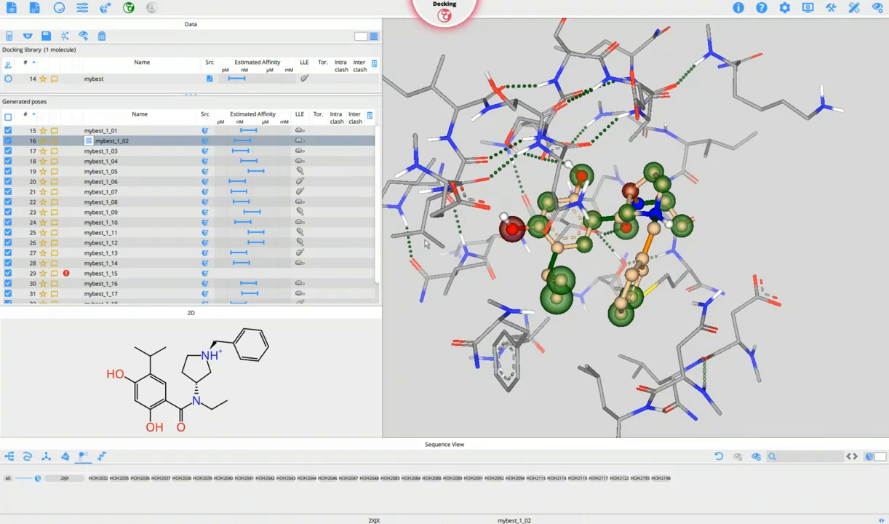
{"action": "scroll", "coordinate": [285, 224], "scroll_direction": "down", "scroll_amount": 1}
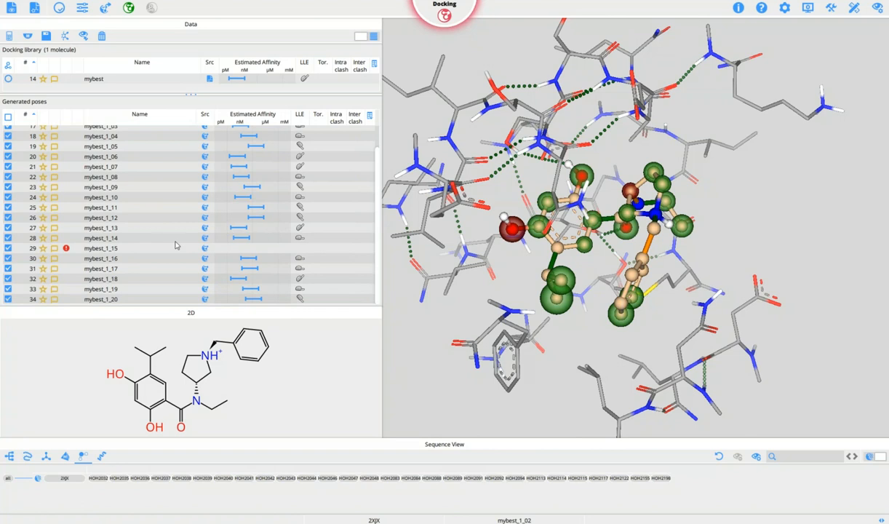
Calculate torsion quality and molecular clashes for all checked poses, and look through the ratings.
{"action": "scroll", "coordinate": [172, 244], "scroll_direction": "up", "scroll_amount": 1}
{"action": "left_click", "coordinate": [9, 37]}
{"action": "left_click", "coordinate": [9, 49]}
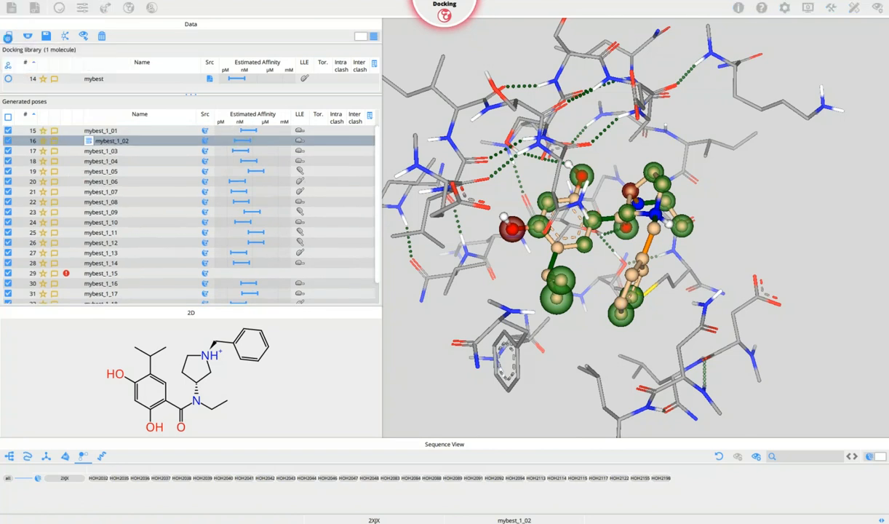
{"action": "left_click", "coordinate": [10, 36]}
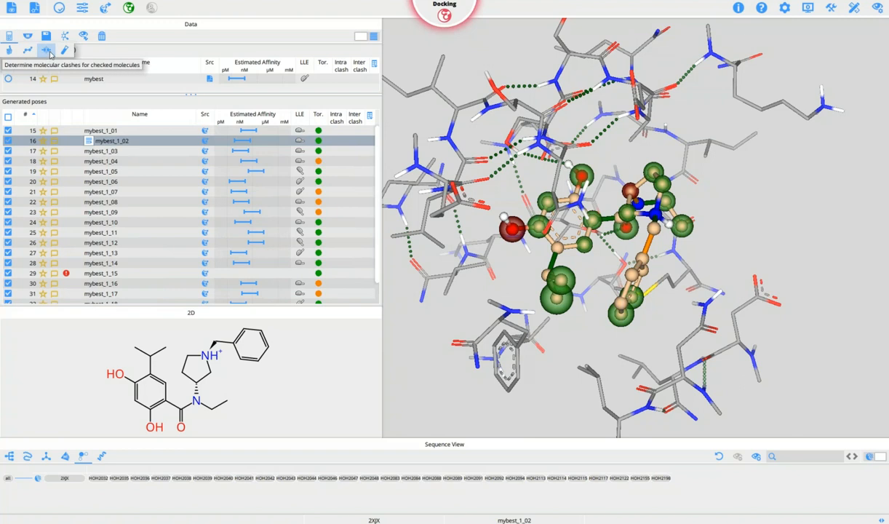
{"action": "left_click", "coordinate": [47, 50]}
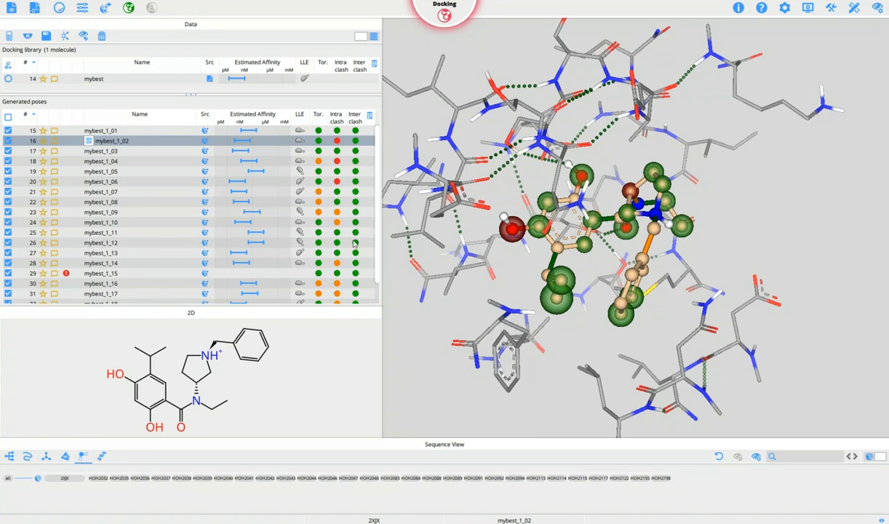
{"action": "scroll", "coordinate": [310, 222], "scroll_direction": "down", "scroll_amount": 2}
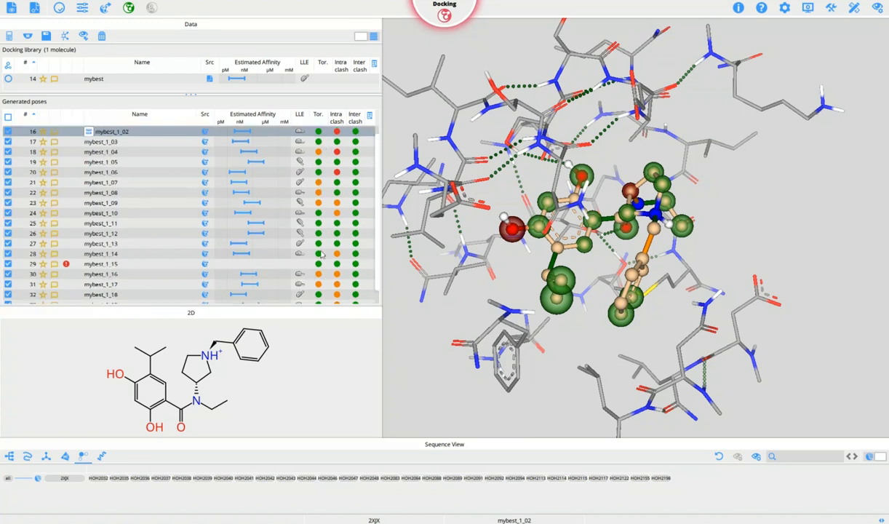
{"action": "scroll", "coordinate": [324, 280], "scroll_direction": "up", "scroll_amount": 2}
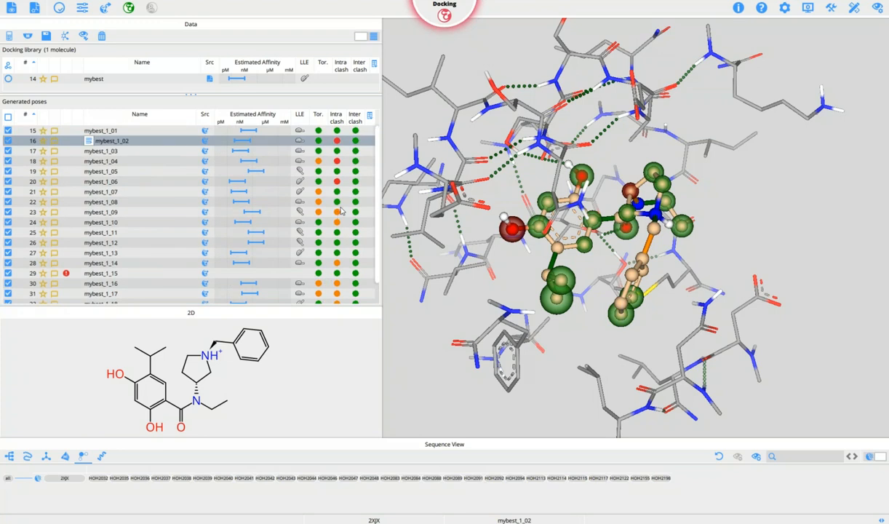
Show molecular clashes in the 3D view and examine the intramolecular clash of pose mybest_1_02 from several angles.
{"action": "left_click", "coordinate": [339, 141]}
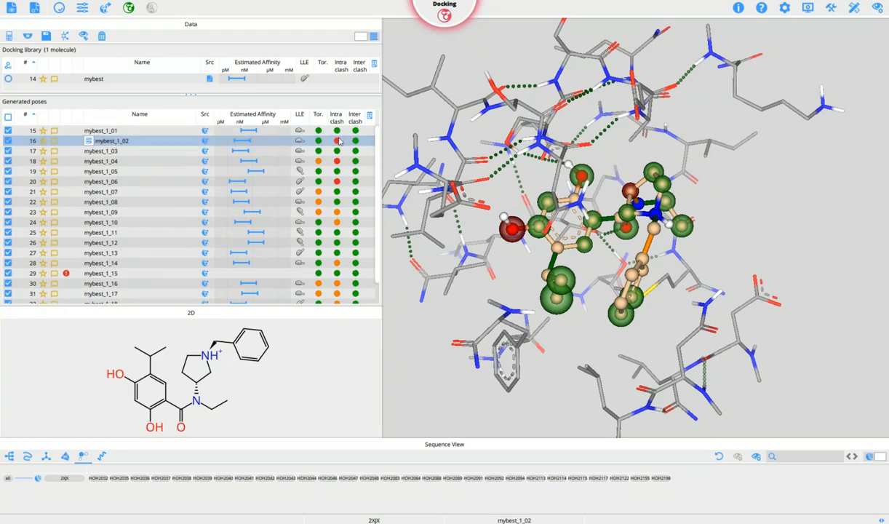
{"action": "left_click", "coordinate": [877, 9]}
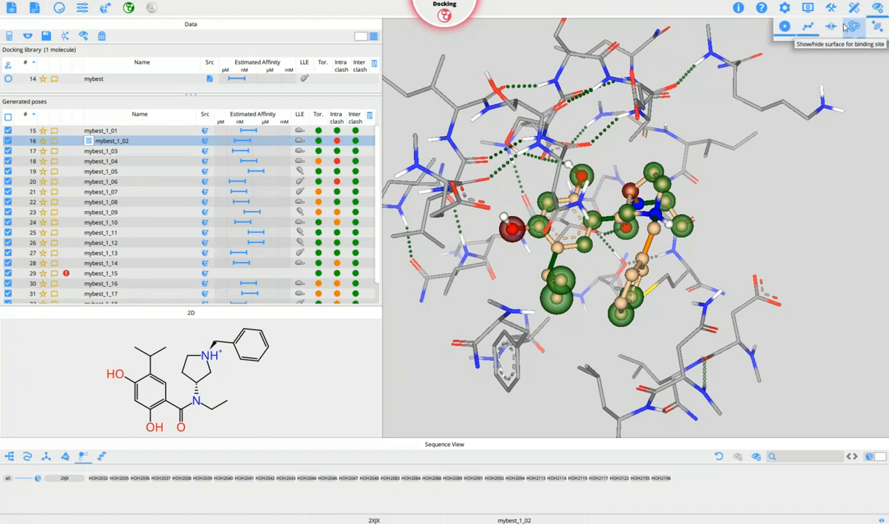
{"action": "left_click", "coordinate": [833, 32]}
{"action": "mouse_move", "coordinate": [672, 277]}
{"action": "left_mouse_down"}
{"action": "mouse_move", "coordinate": [703, 294]}
{"action": "mouse_move", "coordinate": [715, 286]}
{"action": "mouse_move", "coordinate": [681, 279]}
{"action": "left_mouse_up"}
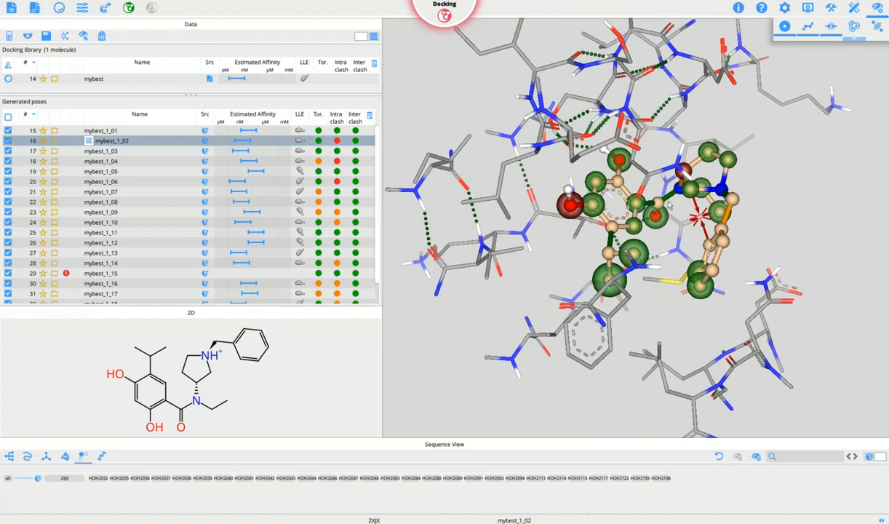
{"action": "left_click_drag", "start_coordinate": [702, 231], "coordinate": [600, 254]}
{"action": "scroll", "coordinate": [616, 237], "scroll_direction": "up", "scroll_amount": 5}
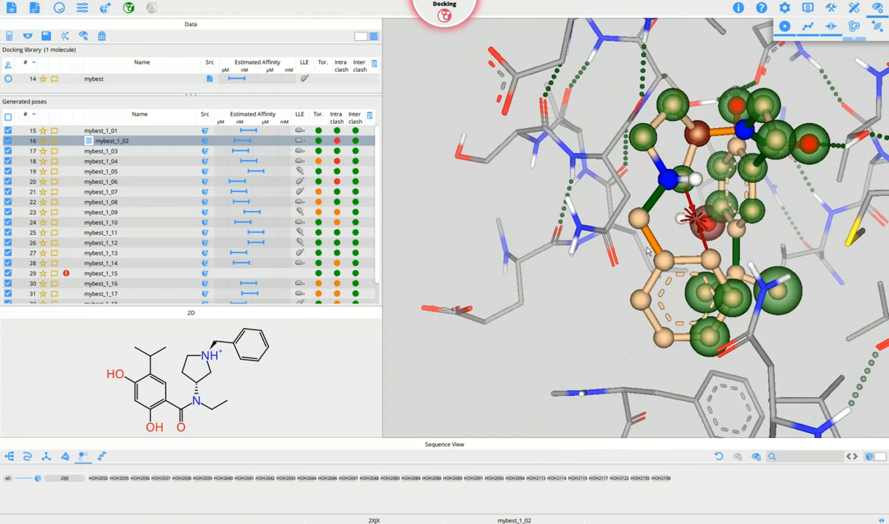
{"action": "left_click_drag", "start_coordinate": [770, 232], "coordinate": [861, 235]}
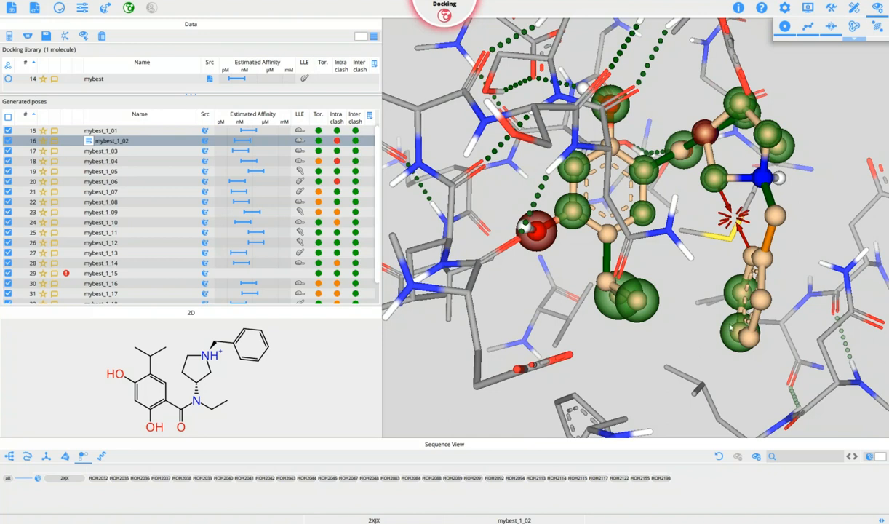
Measure the distance between the two clashing carbon atoms of mybest_1_02, and remove the distance label.
{"action": "mouse_move", "coordinate": [853, 16]}
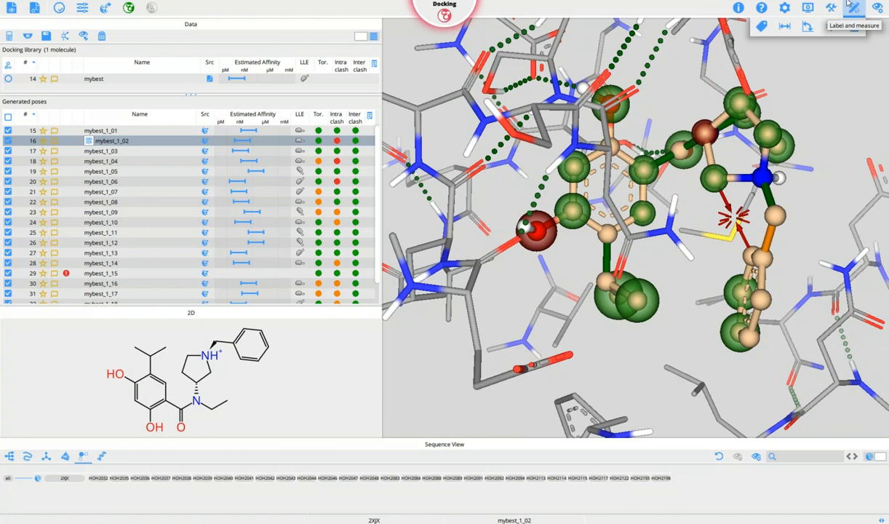
{"action": "left_click", "coordinate": [785, 29]}
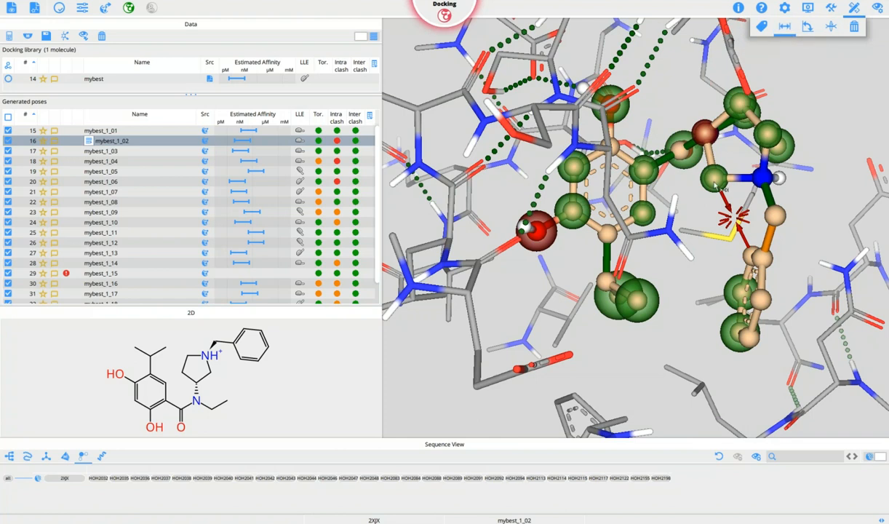
{"action": "left_click", "coordinate": [717, 184]}
{"action": "left_click", "coordinate": [751, 255]}
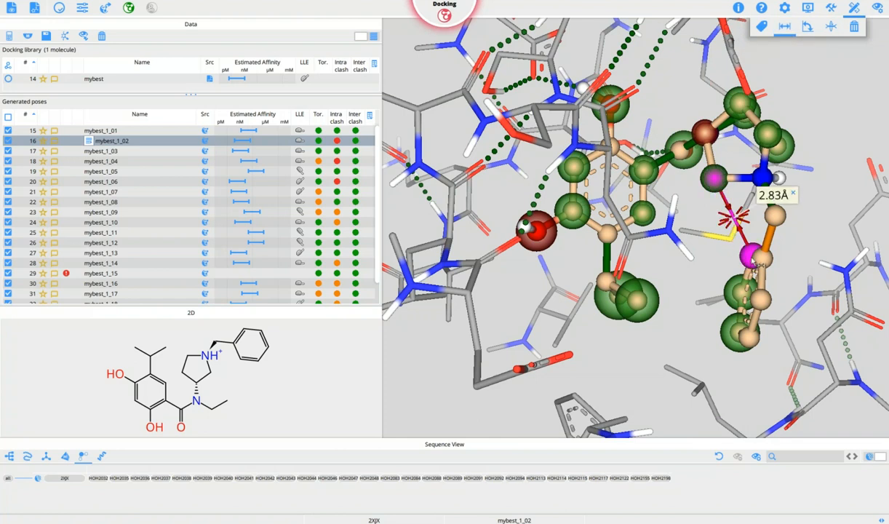
{"action": "left_click_drag", "start_coordinate": [740, 263], "coordinate": [798, 216]}
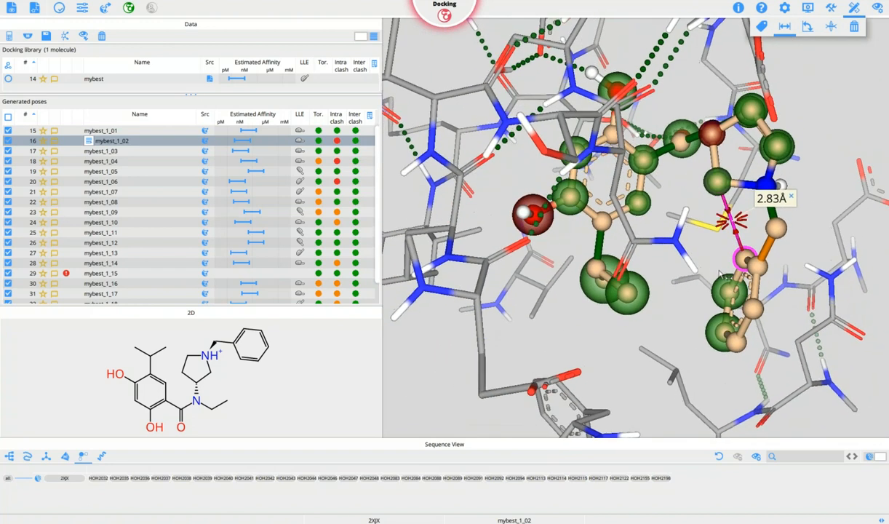
{"action": "left_click", "coordinate": [791, 199]}
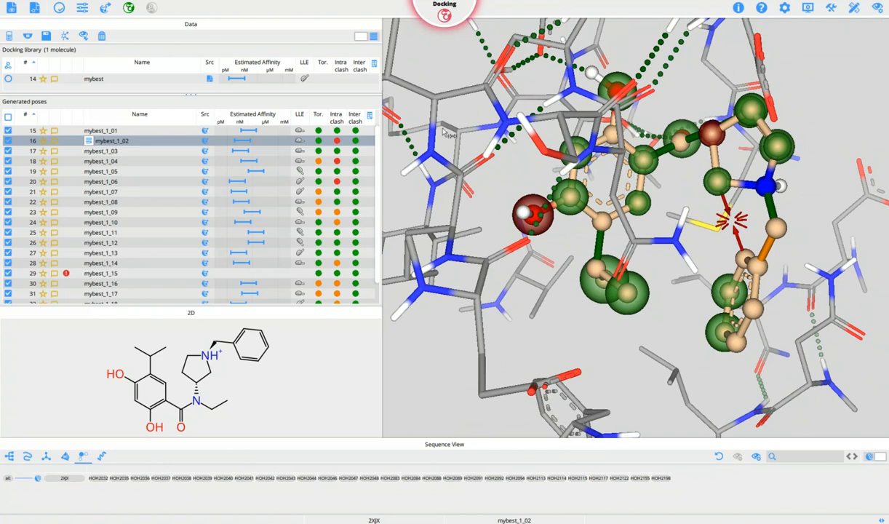
Display pose mybest_1_04 and examine its intramolecular clash from several angles.
{"action": "left_click", "coordinate": [306, 163]}
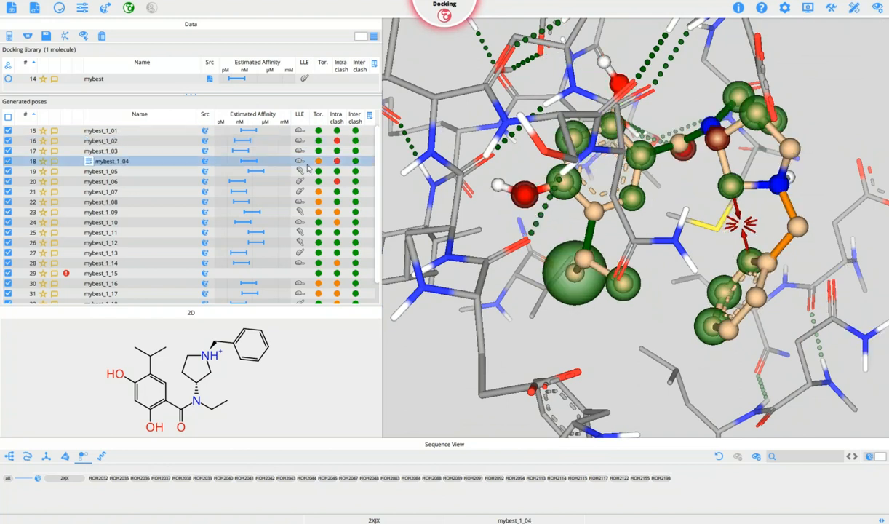
{"action": "mouse_move", "coordinate": [683, 224]}
{"action": "left_mouse_down"}
{"action": "mouse_move", "coordinate": [720, 240]}
{"action": "mouse_move", "coordinate": [696, 221]}
{"action": "mouse_move", "coordinate": [661, 217]}
{"action": "left_mouse_up"}
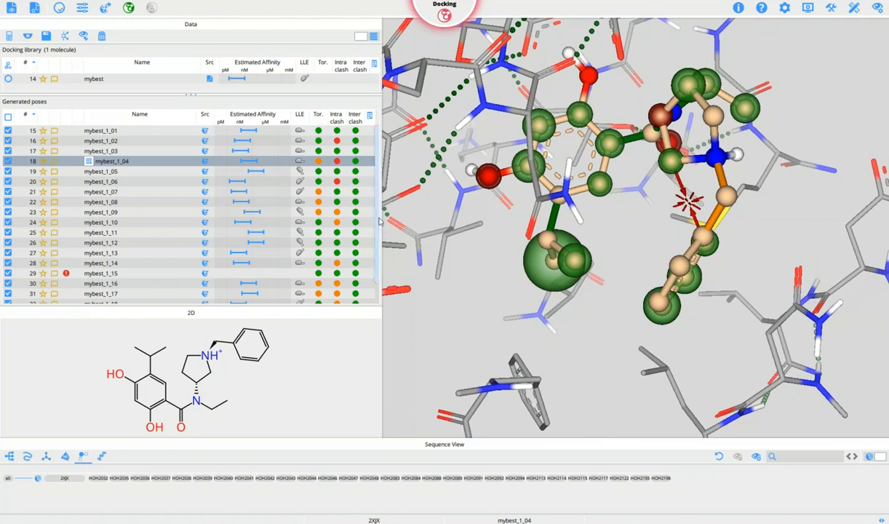
{"action": "scroll", "coordinate": [364, 211], "scroll_direction": "down", "scroll_amount": 1}
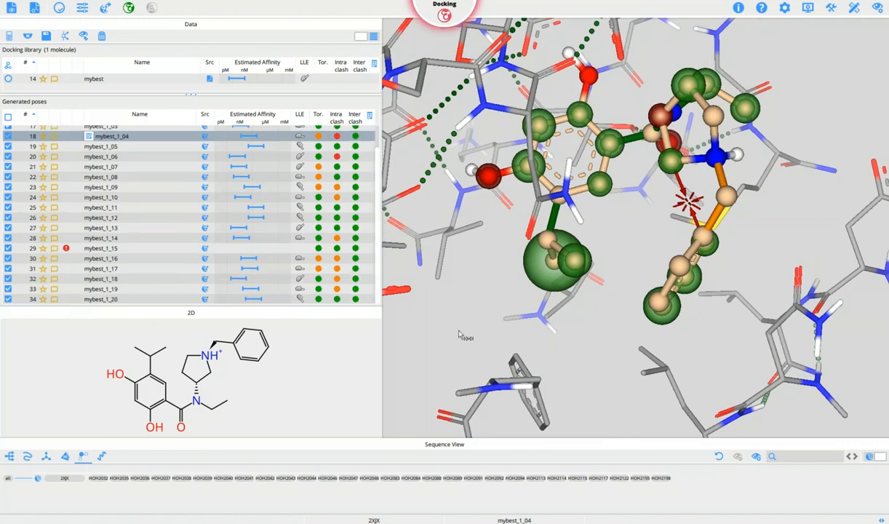
{"action": "mouse_move", "coordinate": [749, 259]}
{"action": "left_mouse_down"}
{"action": "mouse_move", "coordinate": [772, 260]}
{"action": "mouse_move", "coordinate": [745, 248]}
{"action": "left_mouse_up"}
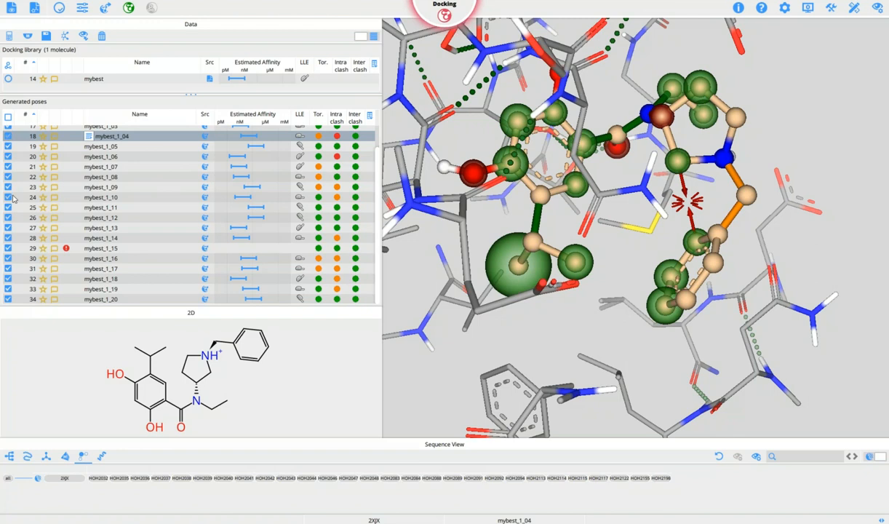
Add the checked poses to Analyzer mode and widen the data area until the filter column is fully shown.
{"action": "left_click", "coordinate": [29, 38]}
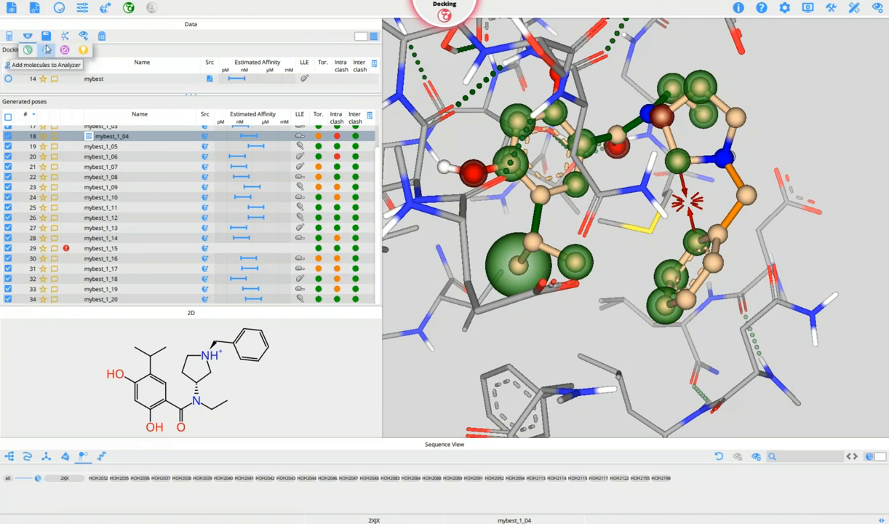
{"action": "left_click", "coordinate": [46, 51]}
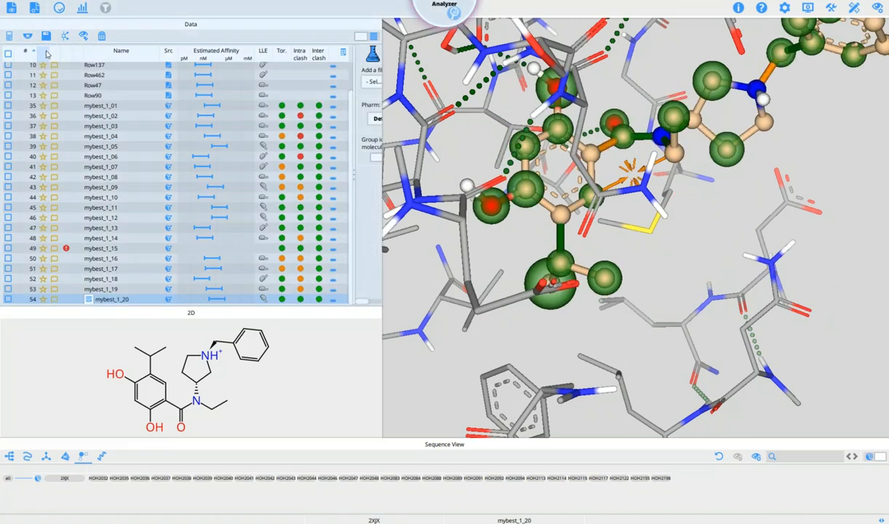
{"action": "left_click", "coordinate": [354, 176]}
{"action": "left_click_drag", "start_coordinate": [381, 160], "coordinate": [448, 153]}
Filter the molecules to green torsion quality and green intramolecular clash ratings.
{"action": "left_click", "coordinate": [409, 82]}
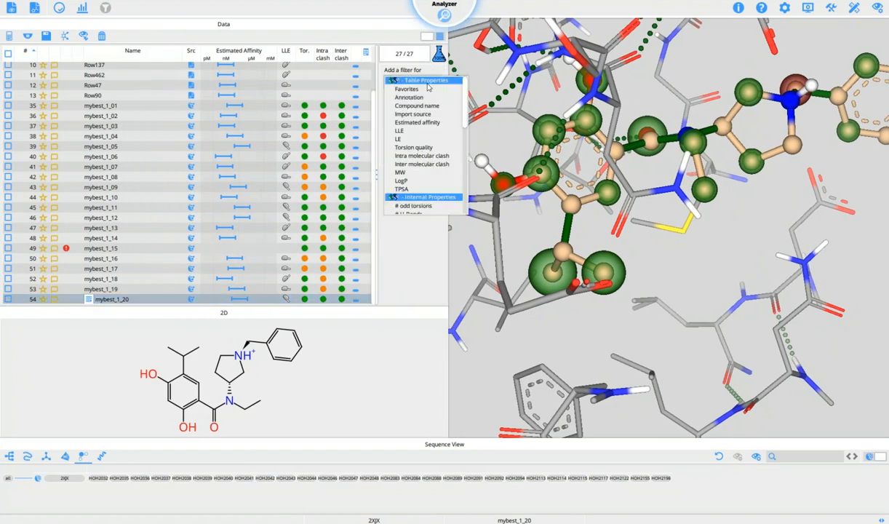
{"action": "left_click", "coordinate": [411, 146]}
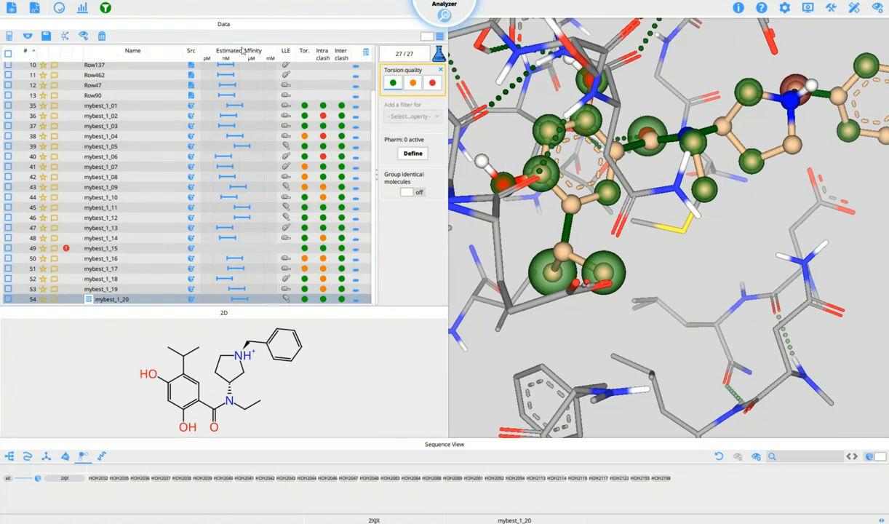
{"action": "left_click", "coordinate": [106, 10]}
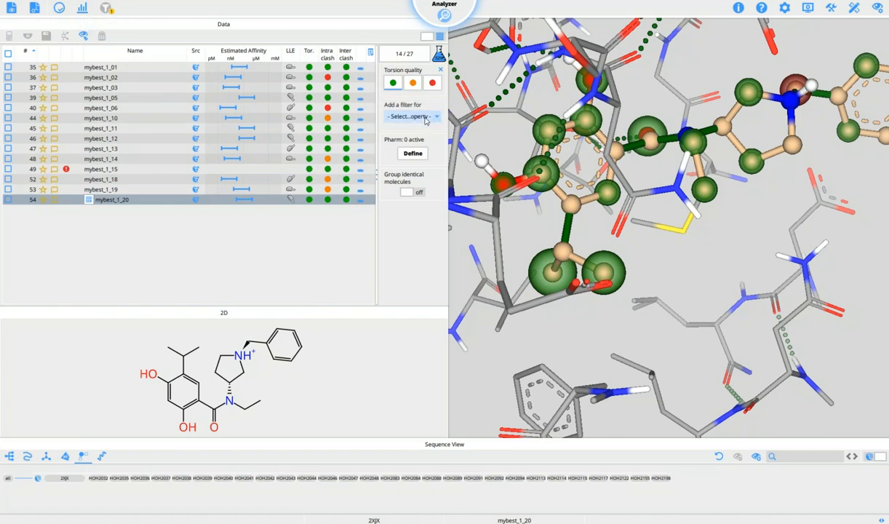
{"action": "left_click", "coordinate": [408, 116]}
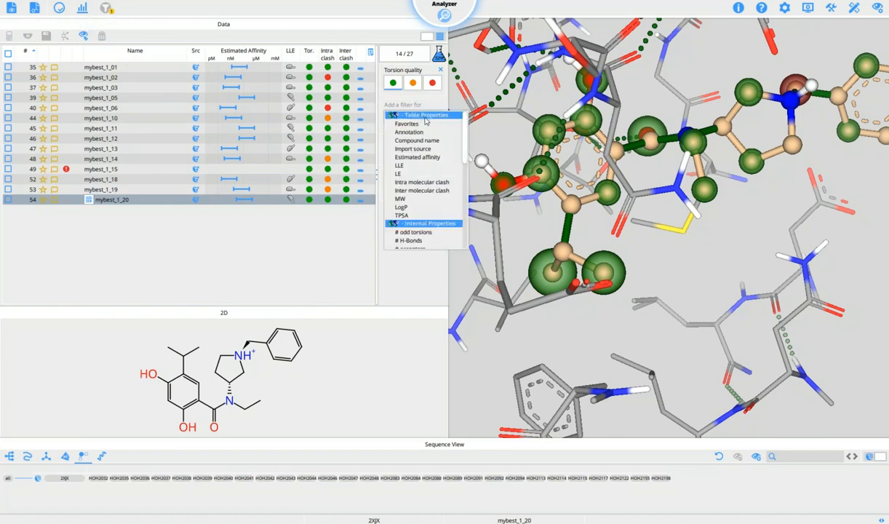
{"action": "left_click", "coordinate": [430, 183]}
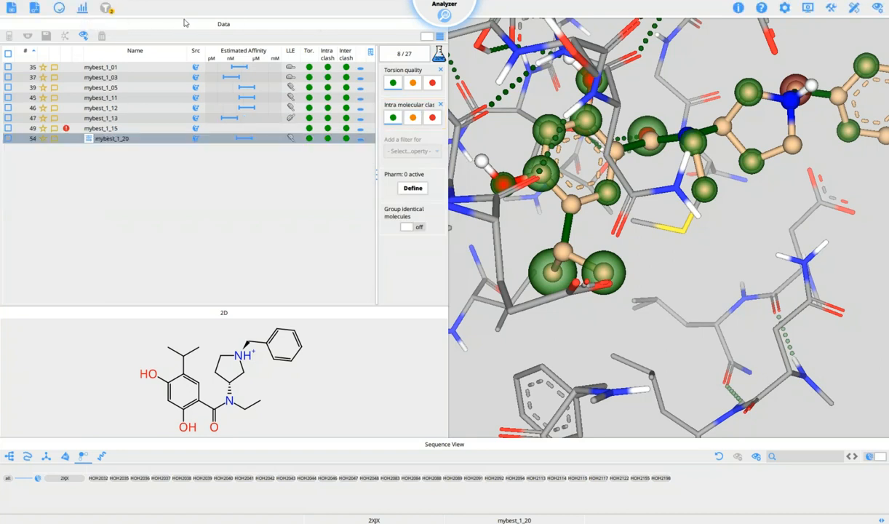
Display the filtered poses mybest_1_01, mybest_1_03 and mybest_1_05 in turn, and inspect mybest_1_05 in the binding site from several angles.
{"action": "left_click", "coordinate": [104, 68]}
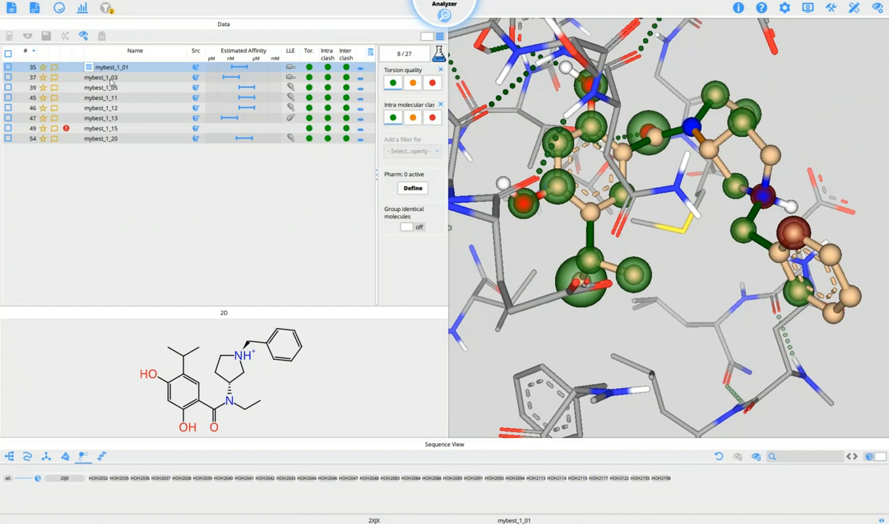
{"action": "left_click", "coordinate": [110, 78]}
{"action": "left_click", "coordinate": [112, 89]}
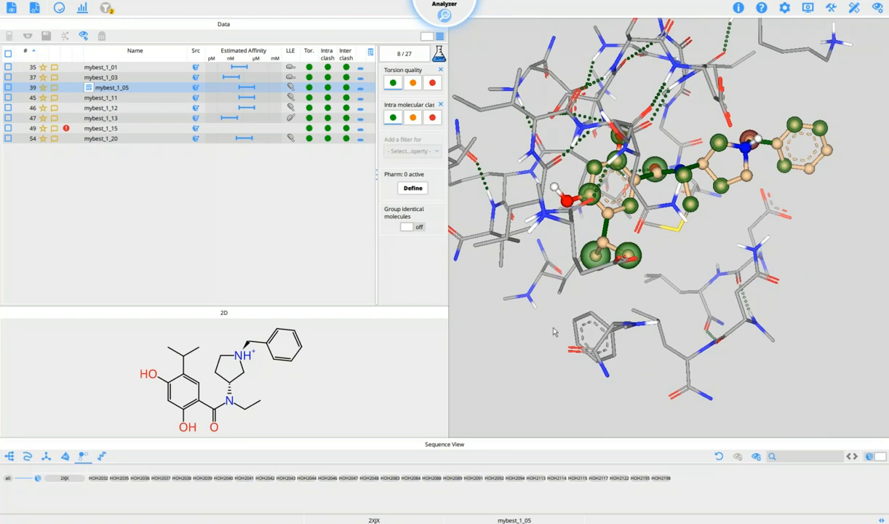
{"action": "left_click_drag", "start_coordinate": [775, 279], "coordinate": [720, 314]}
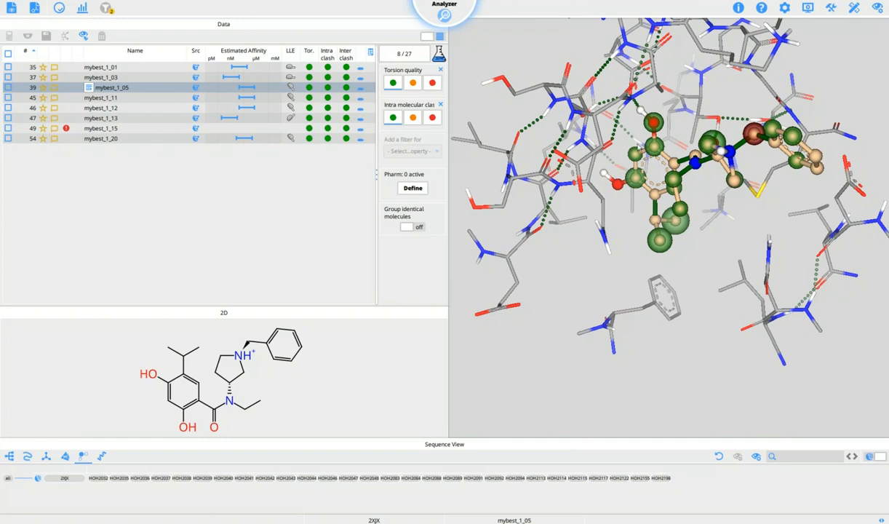
{"action": "left_click_drag", "start_coordinate": [713, 276], "coordinate": [661, 295]}
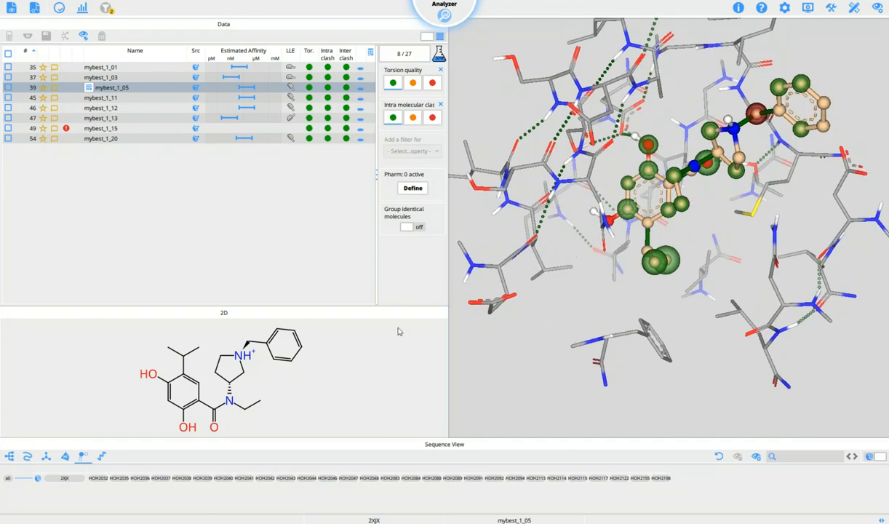
Hide all amino acid residues of 2XJX and show only those interacting with pose mybest_1_05.
{"action": "left_click", "coordinate": [27, 456]}
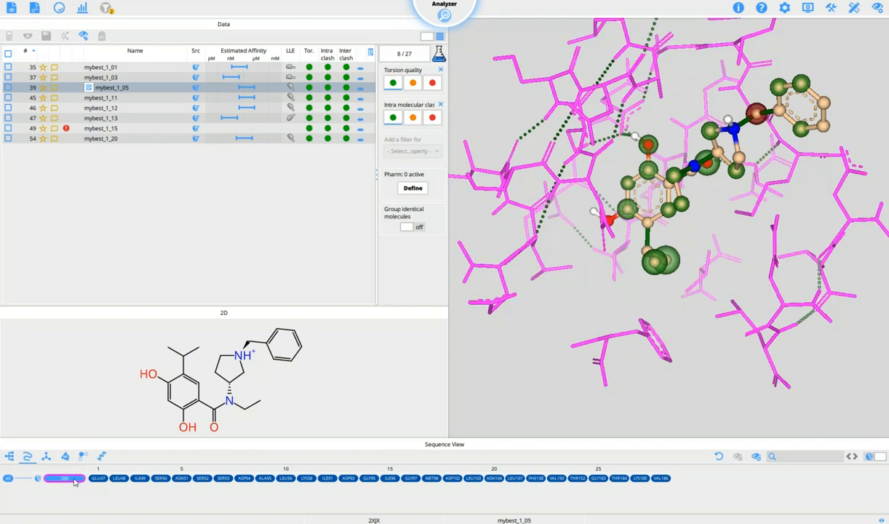
{"action": "left_click", "coordinate": [67, 478]}
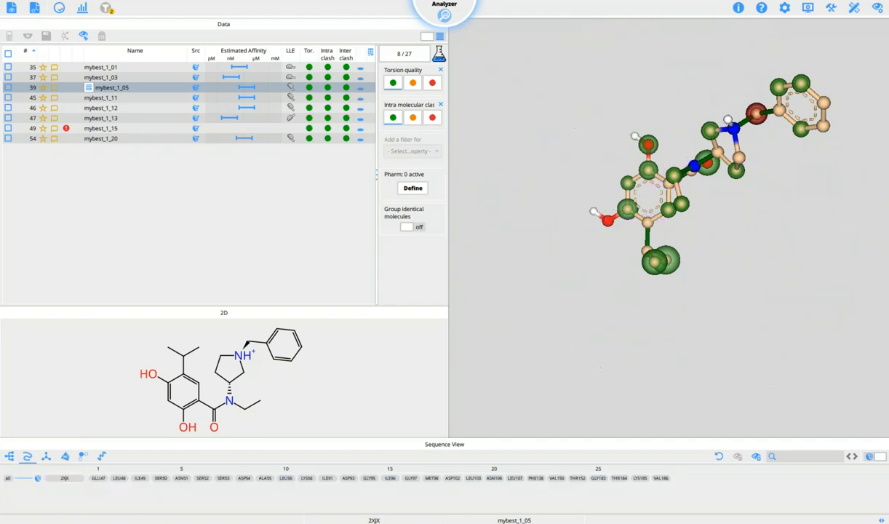
{"action": "left_click", "coordinate": [757, 456]}
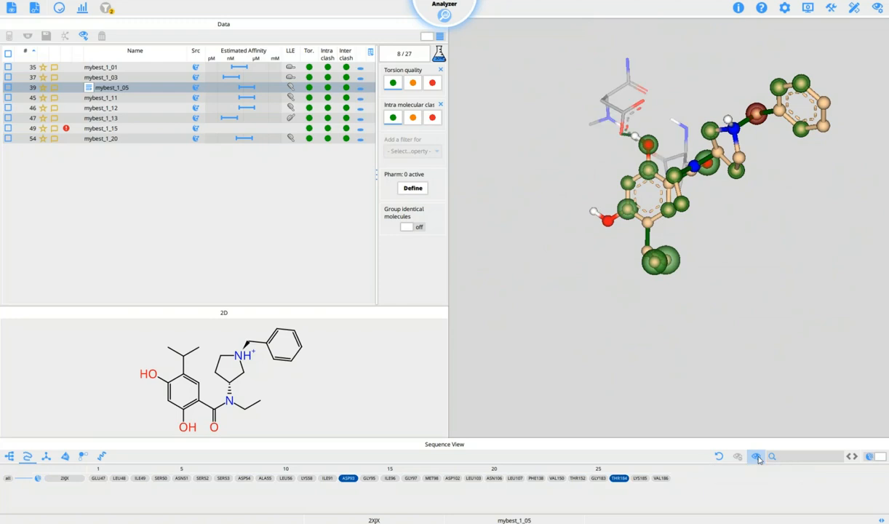
Display residues GLY183 and LYS185 alongside ASP93 and THR184, and widen the 3D view.
{"action": "left_click_drag", "start_coordinate": [829, 182], "coordinate": [827, 63]}
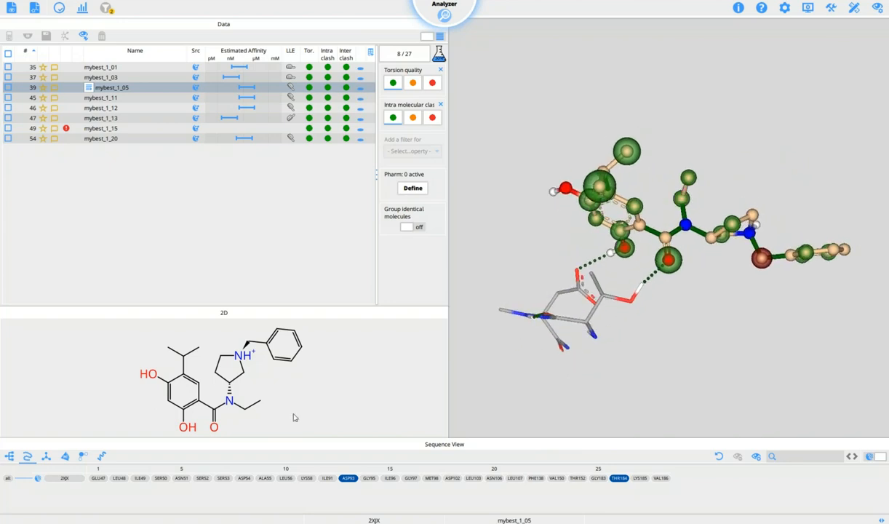
{"action": "left_click", "coordinate": [349, 479]}
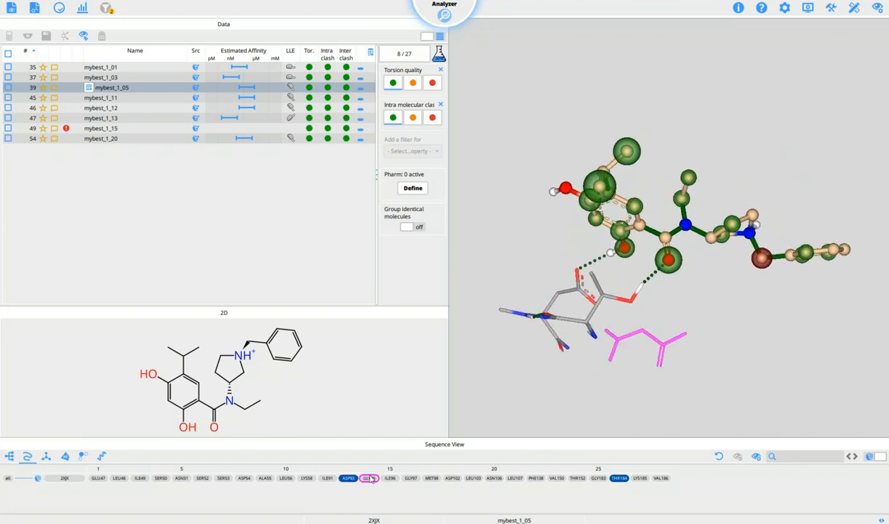
{"action": "left_click", "coordinate": [327, 479]}
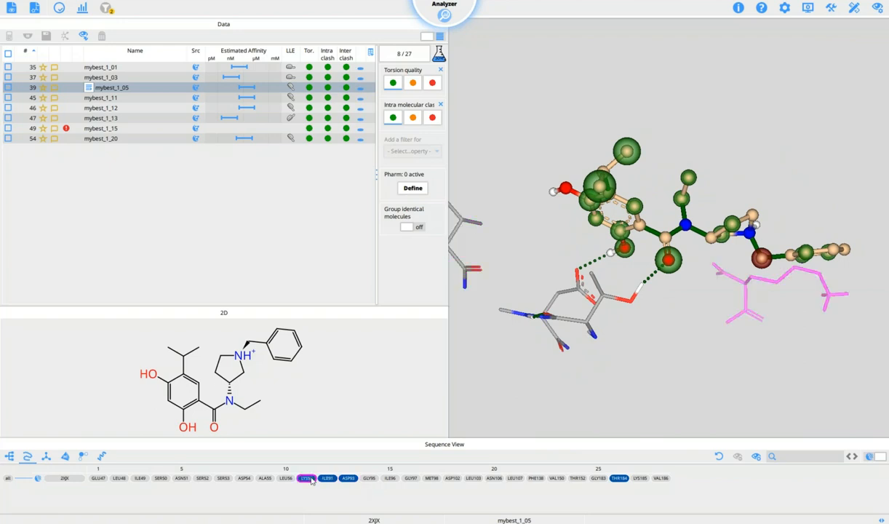
{"action": "left_click", "coordinate": [327, 479]}
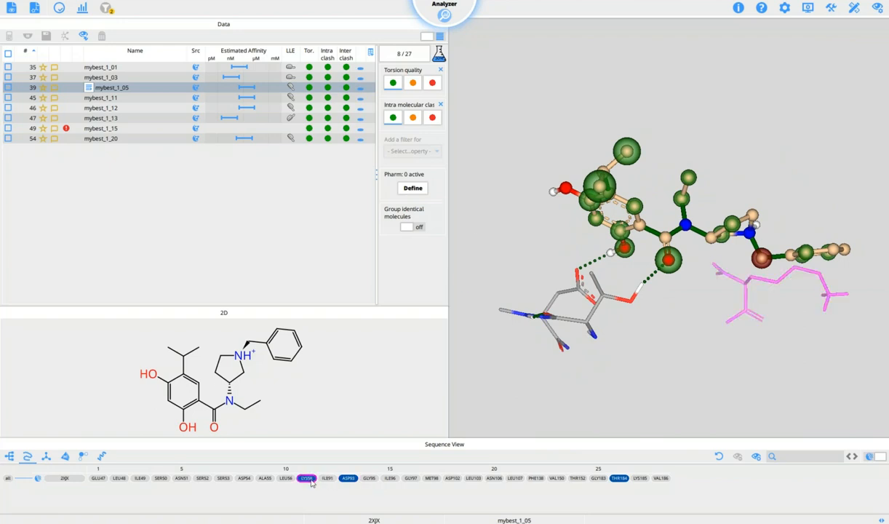
{"action": "left_click", "coordinate": [597, 479]}
{"action": "left_click", "coordinate": [639, 479]}
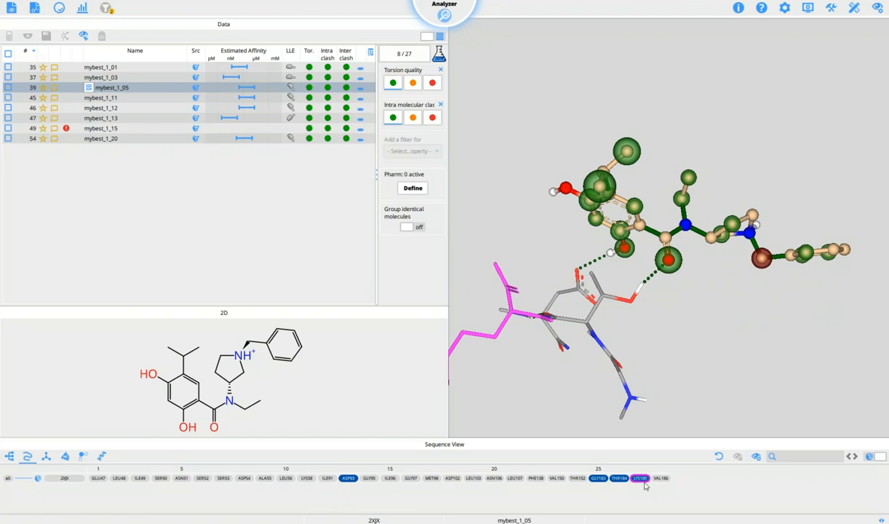
{"action": "left_click_drag", "start_coordinate": [449, 302], "coordinate": [183, 313]}
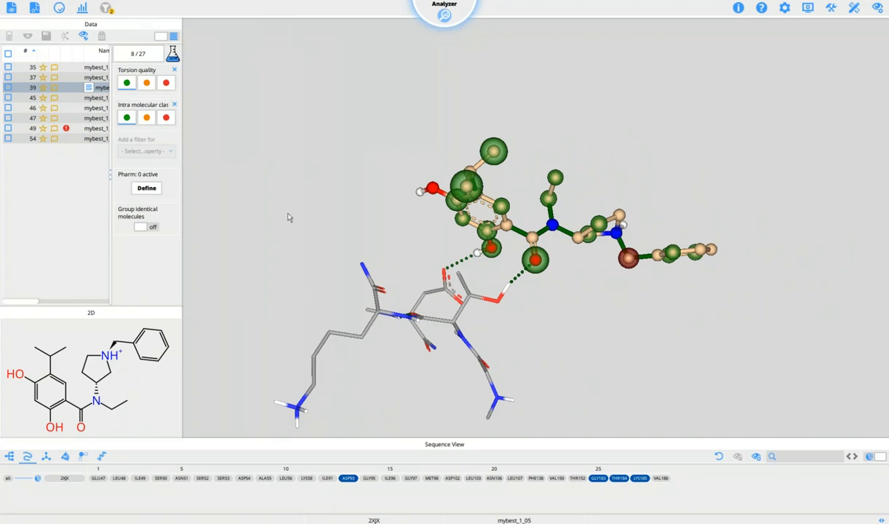
Display all residues of the 2XJX binding site around the ligand.
{"action": "left_click", "coordinate": [62, 480]}
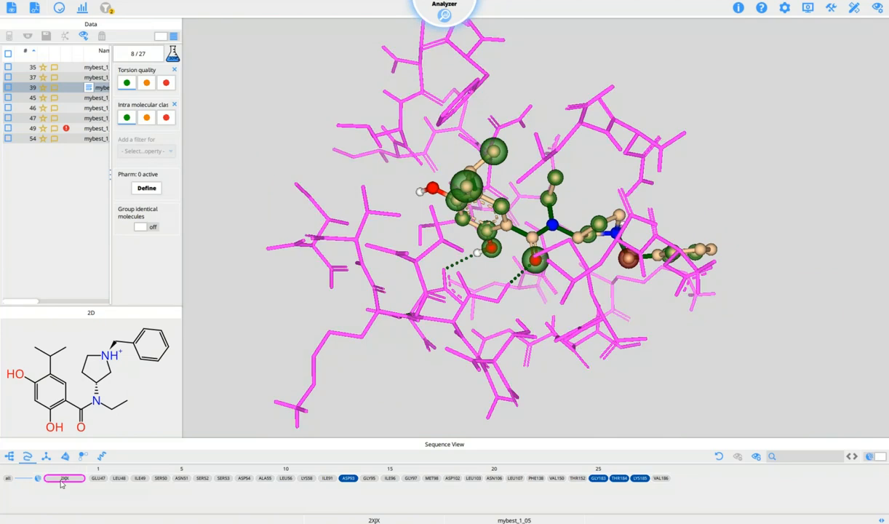
{"action": "left_click", "coordinate": [61, 480]}
{"action": "scroll", "coordinate": [613, 377], "scroll_direction": "down", "scroll_amount": 3}
{"action": "mouse_move", "coordinate": [612, 381]}
{"action": "left_mouse_down"}
{"action": "mouse_move", "coordinate": [621, 398]}
{"action": "mouse_move", "coordinate": [595, 379]}
{"action": "mouse_move", "coordinate": [601, 411]}
{"action": "mouse_move", "coordinate": [614, 420]}
{"action": "mouse_move", "coordinate": [550, 412]}
{"action": "left_mouse_up"}
{"action": "scroll", "coordinate": [580, 288], "scroll_direction": "up", "scroll_amount": 3}
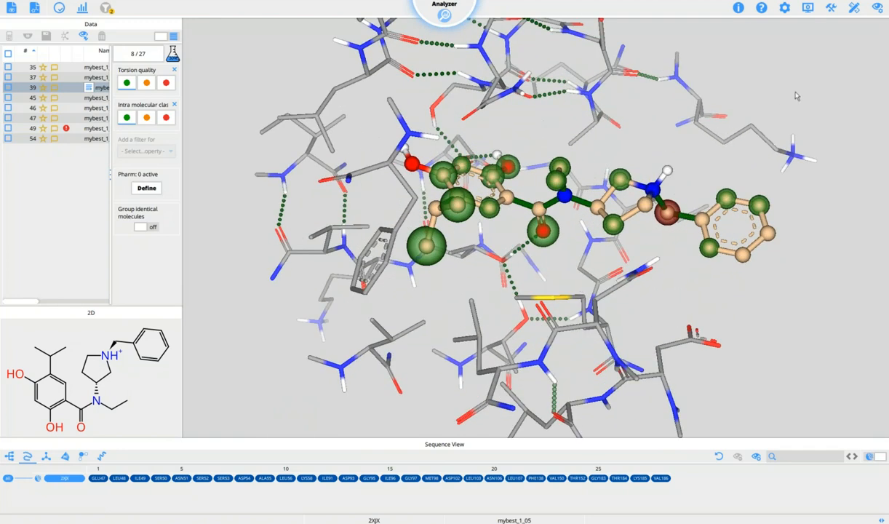
Show the binding site surface, make it transparent and apply the yellow-and-blue property colouring.
{"action": "left_click", "coordinate": [879, 9]}
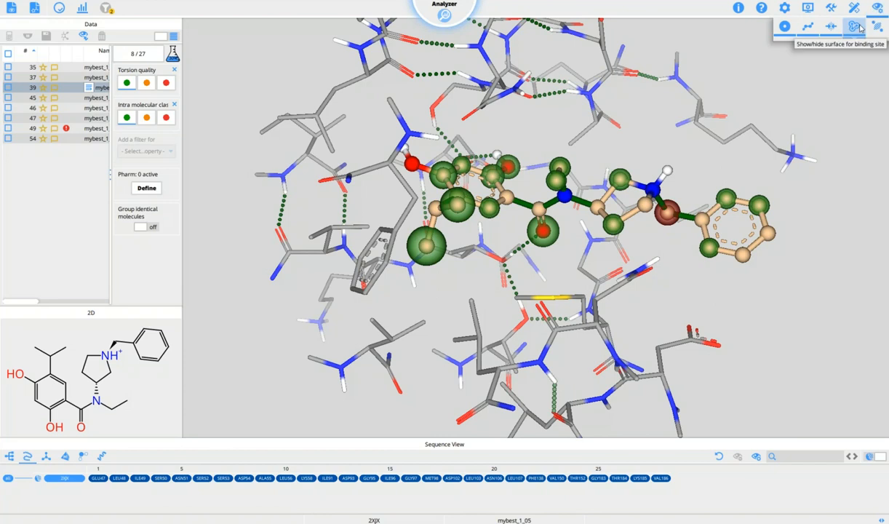
{"action": "left_click", "coordinate": [858, 27]}
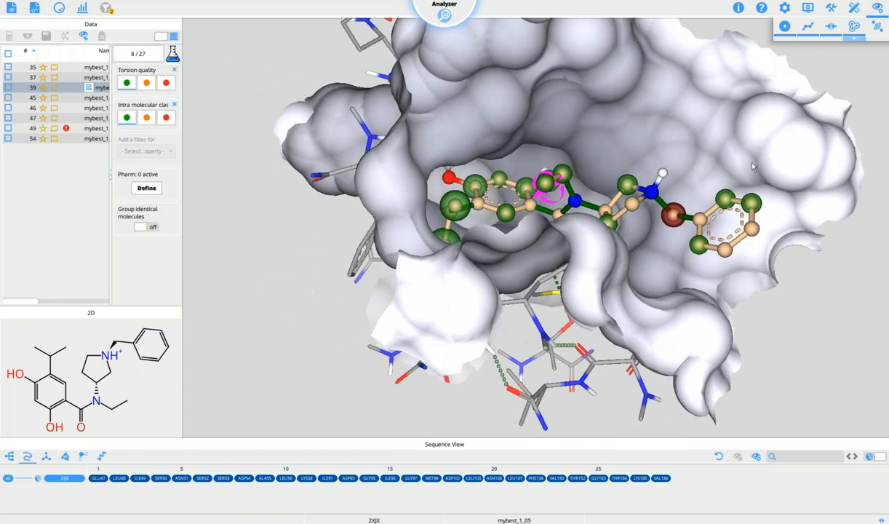
{"action": "left_click_drag", "start_coordinate": [753, 167], "coordinate": [742, 173]}
{"action": "left_click", "coordinate": [855, 40]}
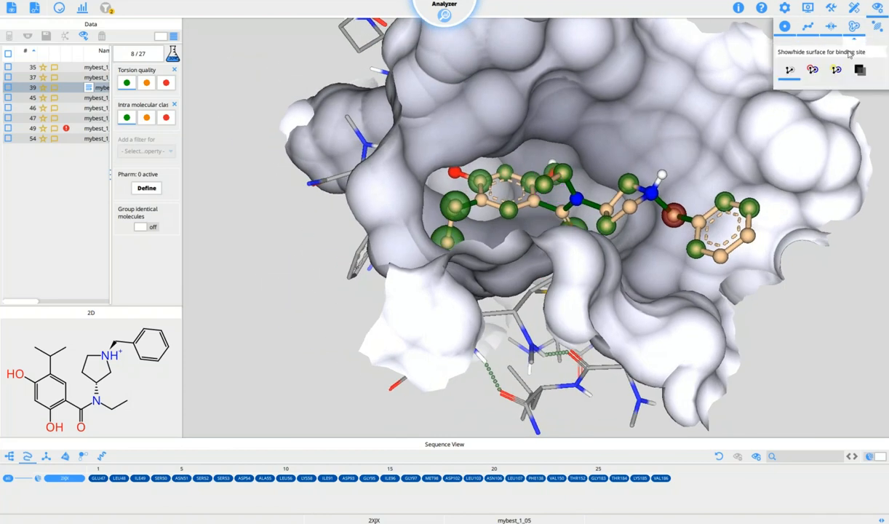
{"action": "left_click", "coordinate": [860, 71]}
{"action": "left_click", "coordinate": [836, 71]}
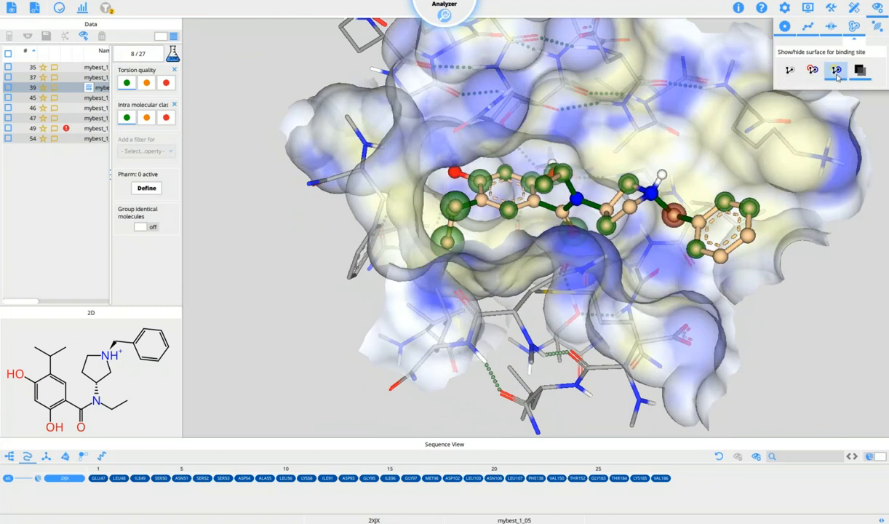
{"action": "scroll", "coordinate": [769, 220], "scroll_direction": "down", "scroll_amount": 2}
{"action": "mouse_move", "coordinate": [765, 219]}
{"action": "left_mouse_down"}
{"action": "mouse_move", "coordinate": [776, 230]}
{"action": "mouse_move", "coordinate": [753, 226]}
{"action": "mouse_move", "coordinate": [763, 232]}
{"action": "left_mouse_up"}
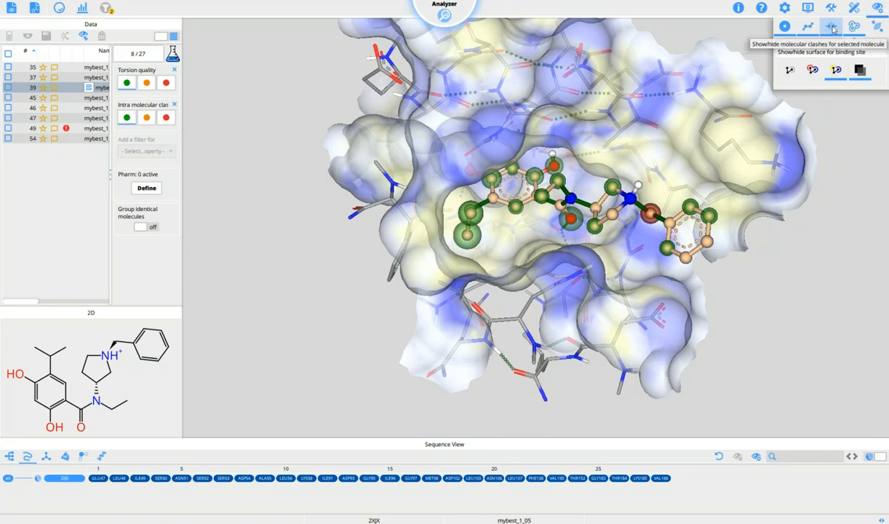
{"action": "left_click", "coordinate": [878, 8]}
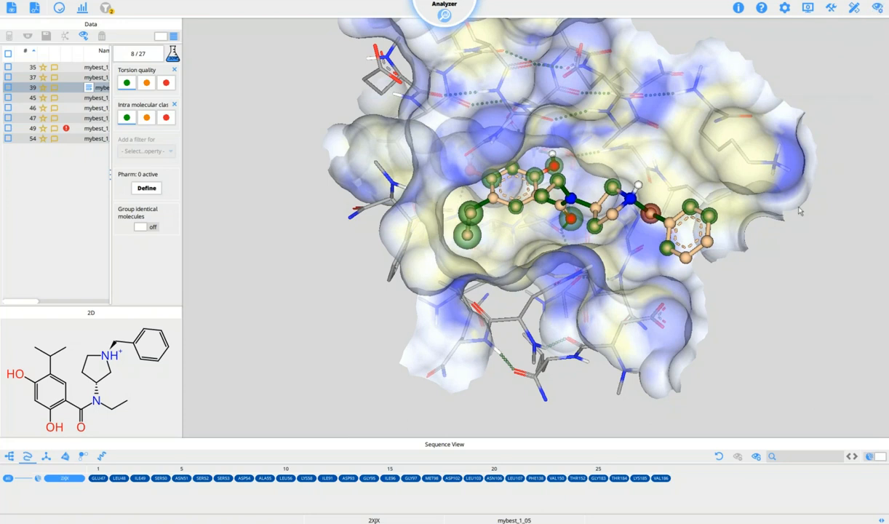
Frame the ligand in its pocket and configure the screenshot for poster mode, 1200 dpi and an image size of 8192 x 4866.
{"action": "scroll", "coordinate": [798, 211], "scroll_direction": "up", "scroll_amount": 5}
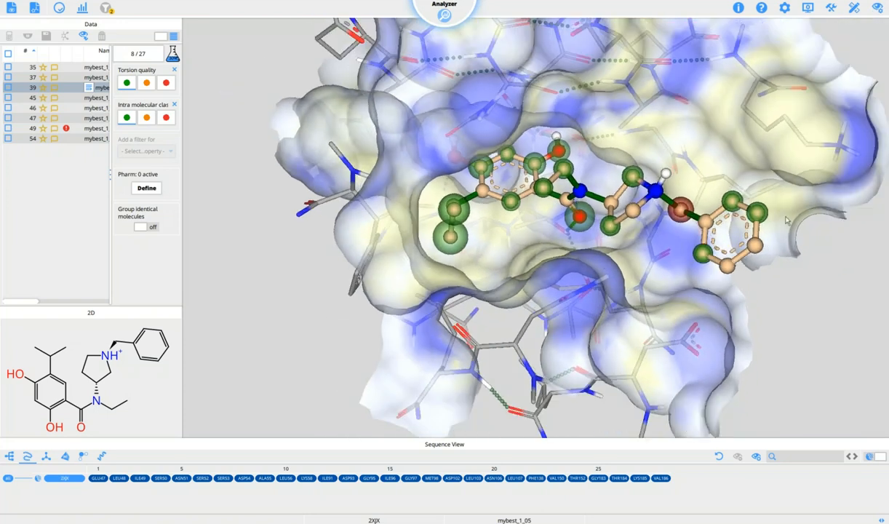
{"action": "middle_click_drag", "start_coordinate": [560, 271], "coordinate": [499, 304]}
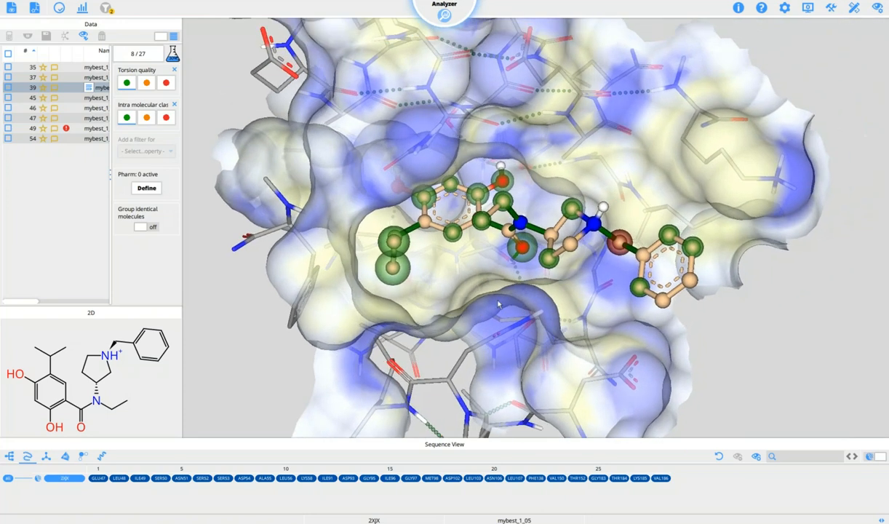
{"action": "left_click", "coordinate": [833, 6]}
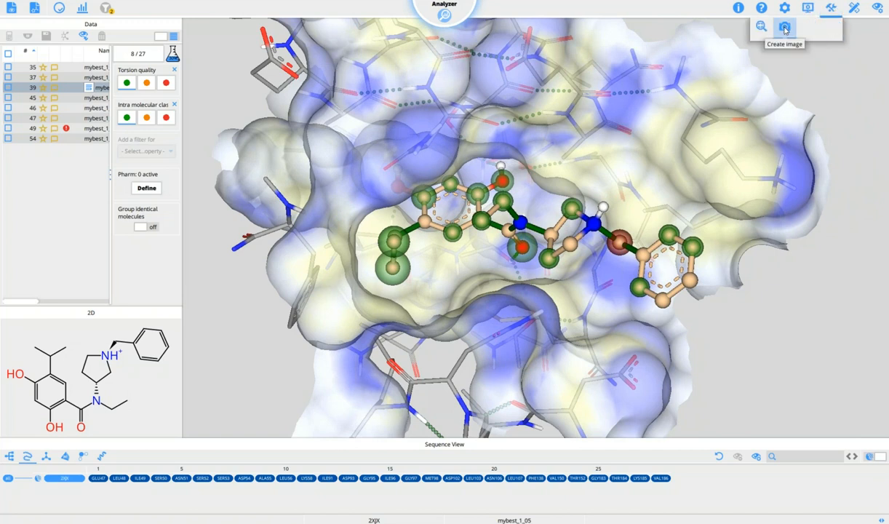
{"action": "left_click", "coordinate": [785, 27]}
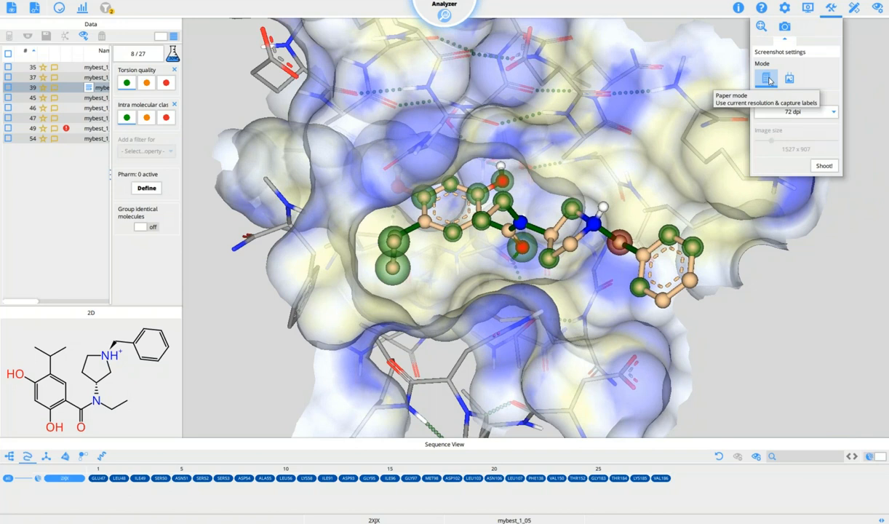
{"action": "left_click", "coordinate": [791, 79]}
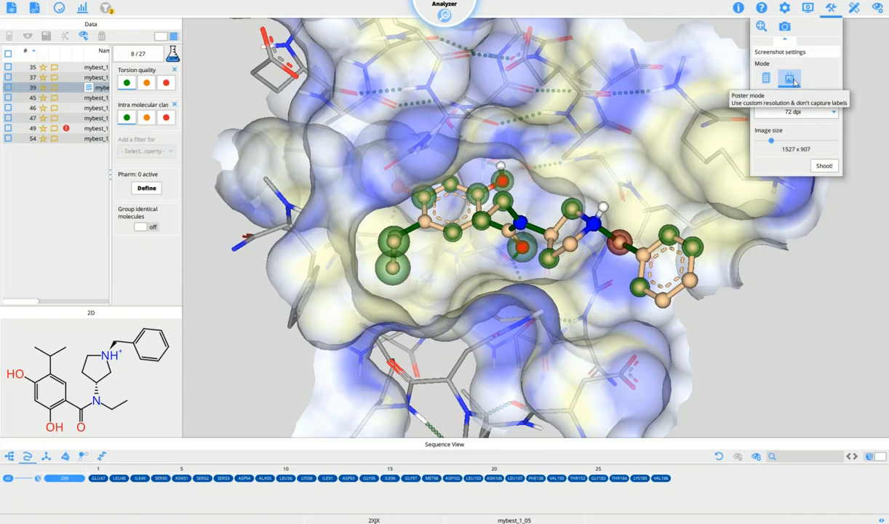
{"action": "left_click", "coordinate": [829, 113]}
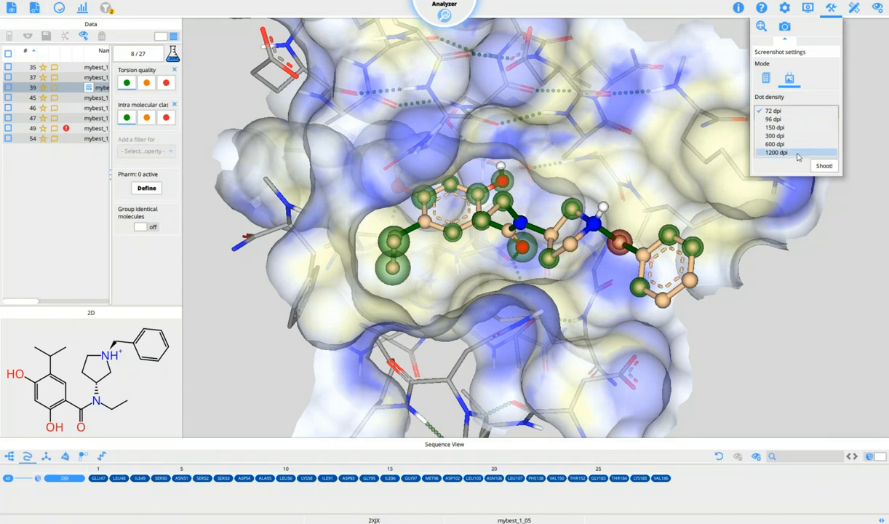
{"action": "left_click", "coordinate": [794, 153]}
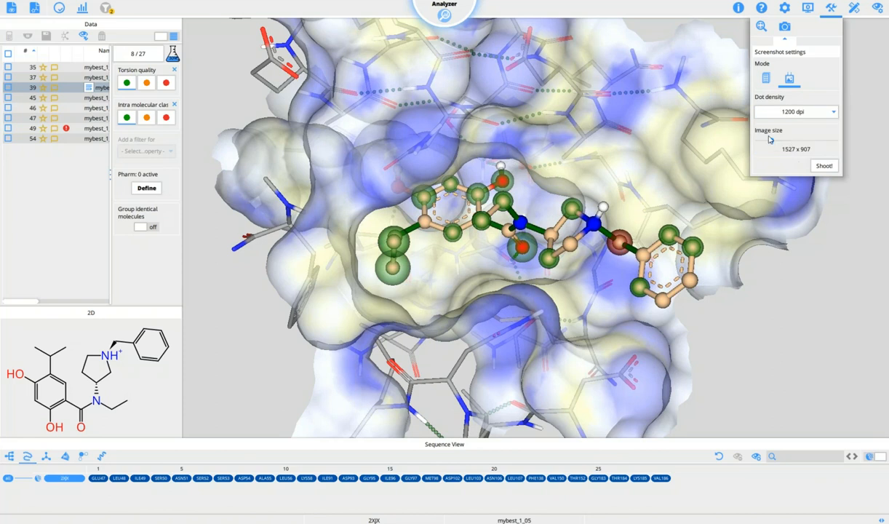
{"action": "left_click_drag", "start_coordinate": [757, 139], "coordinate": [840, 143]}
Try to save the screenshot of the binding site as a PNG image and leave the screenshot settings.
{"action": "left_click", "coordinate": [831, 167]}
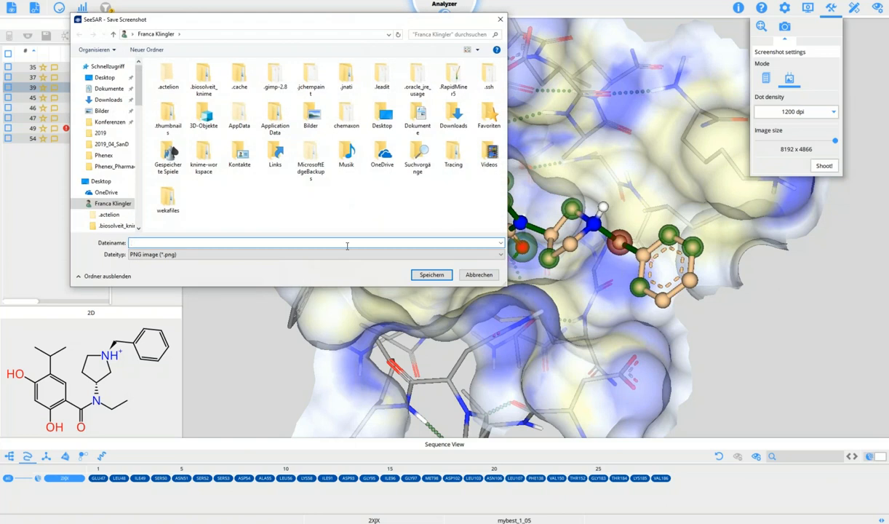
{"action": "key", "text": "Return"}
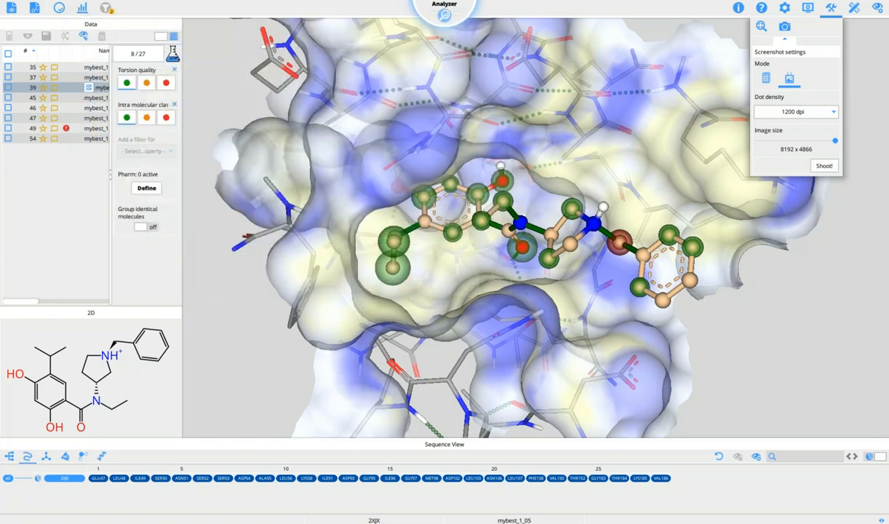
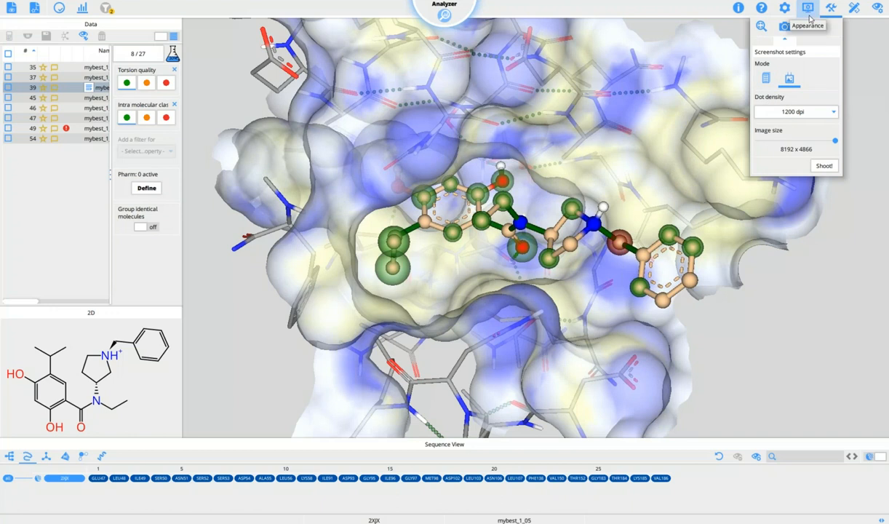
{"action": "left_click", "coordinate": [830, 8]}
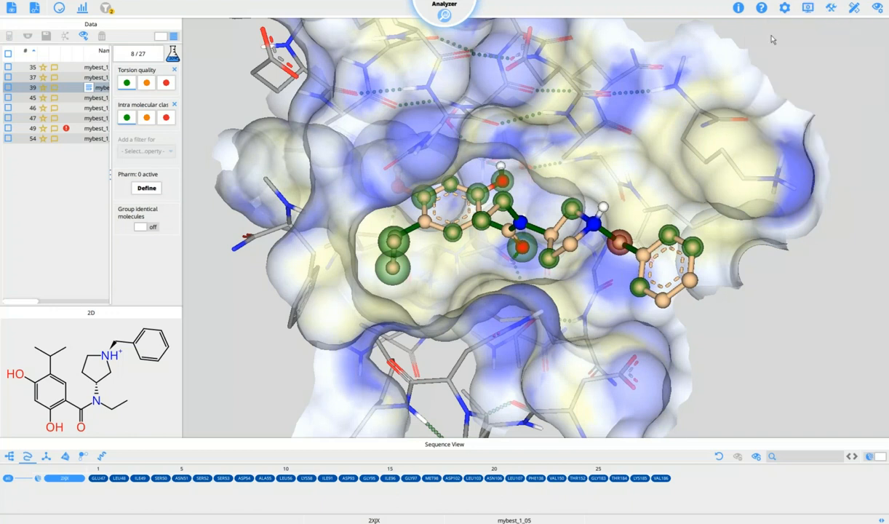
Hide the binding site surface, the coloured spheres on the ligand's atoms and its torsion colouring.
{"action": "left_click", "coordinate": [876, 8]}
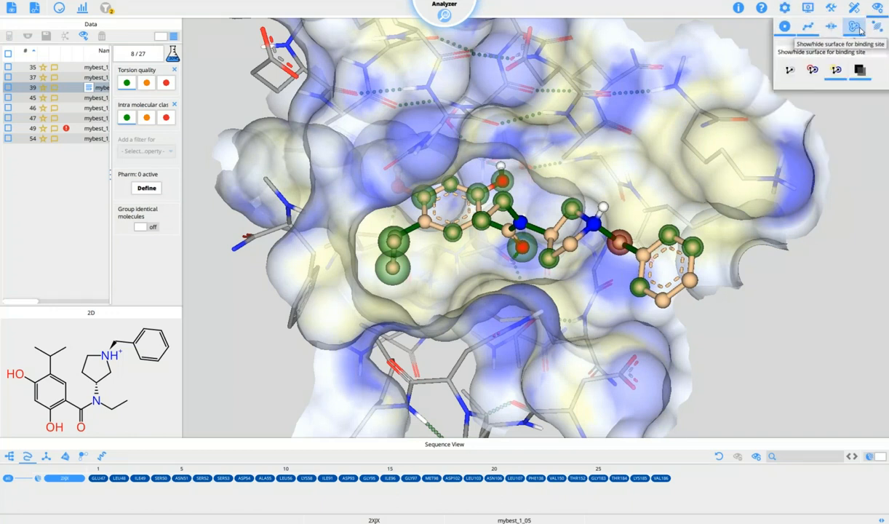
{"action": "left_click", "coordinate": [855, 27]}
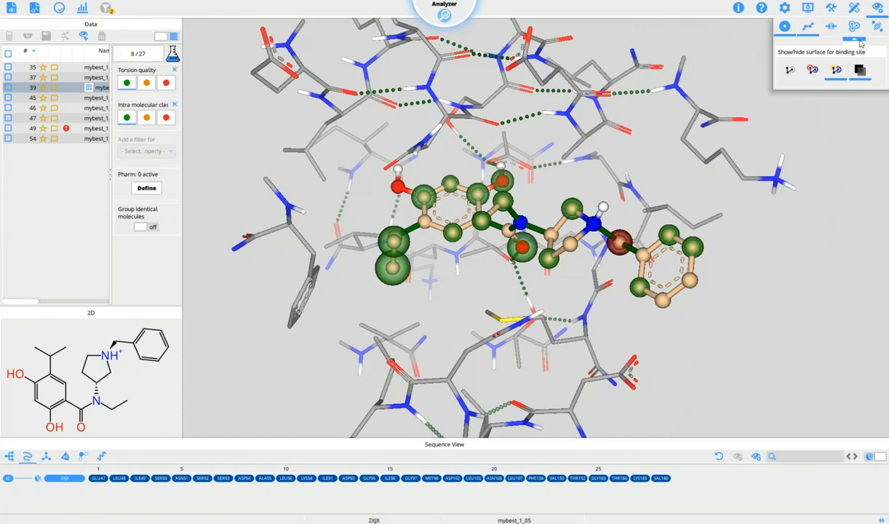
{"action": "left_click", "coordinate": [804, 29]}
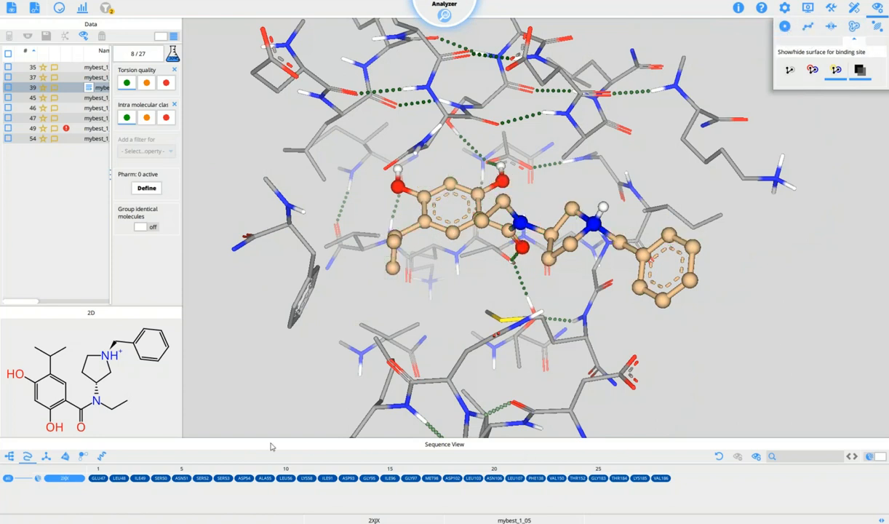
Hide all residues of 2XJX and display only those interacting with the ligand.
{"action": "left_click", "coordinate": [60, 478]}
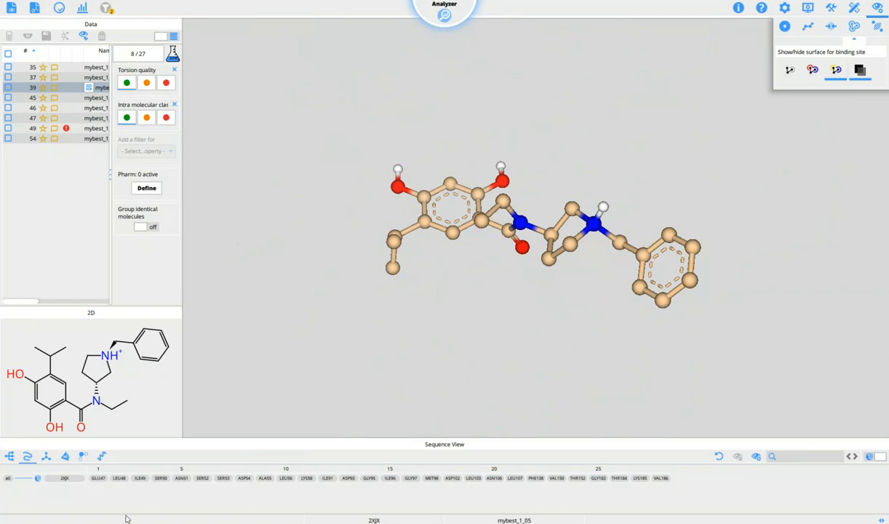
{"action": "left_click", "coordinate": [756, 456]}
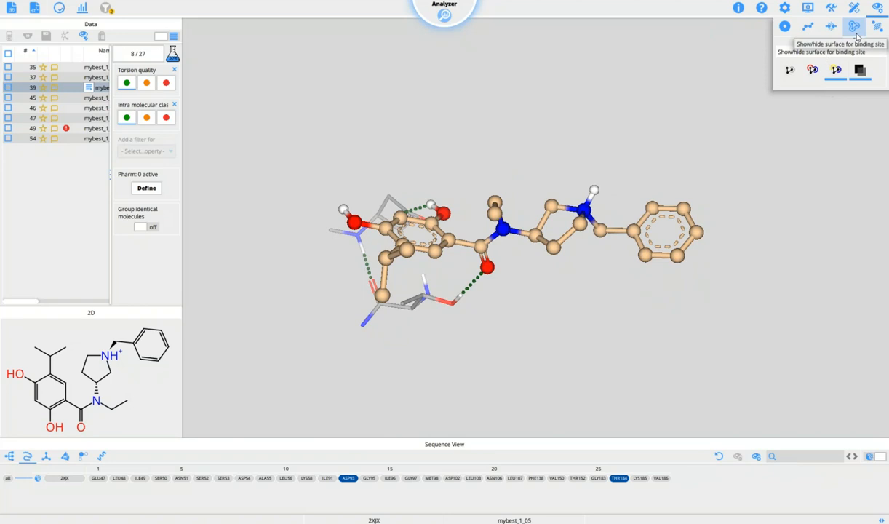
{"action": "left_click", "coordinate": [877, 27]}
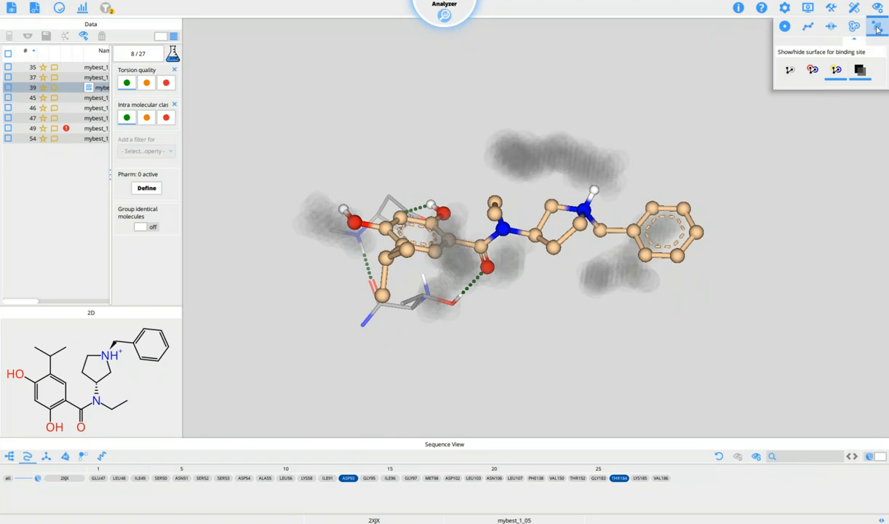
{"action": "left_click", "coordinate": [877, 27]}
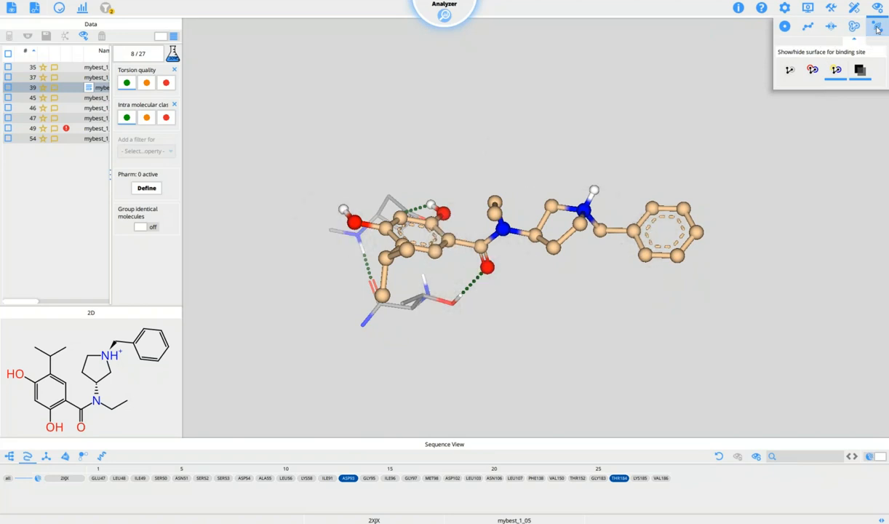
Set the background colour of the 3D view to white (#ffffff).
{"action": "left_click", "coordinate": [808, 9]}
{"action": "left_click", "coordinate": [756, 39]}
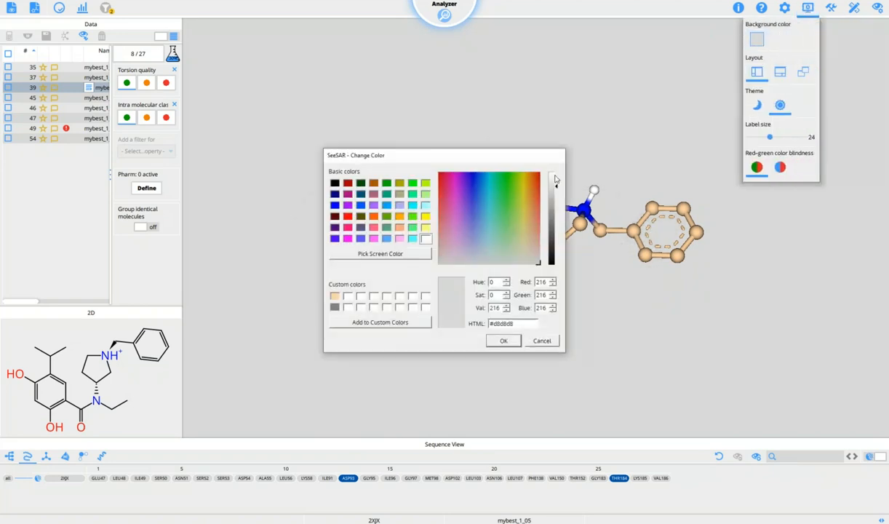
{"action": "left_click", "coordinate": [554, 179]}
{"action": "left_click", "coordinate": [425, 238]}
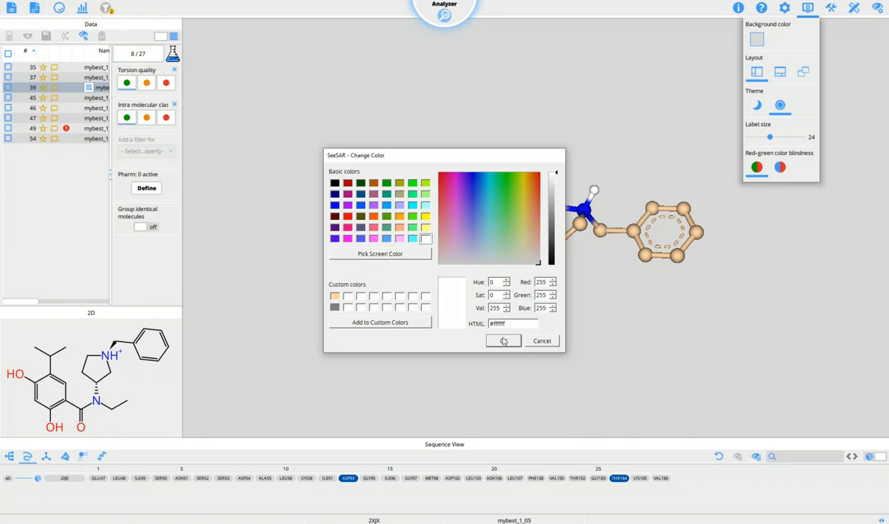
{"action": "left_click", "coordinate": [503, 340]}
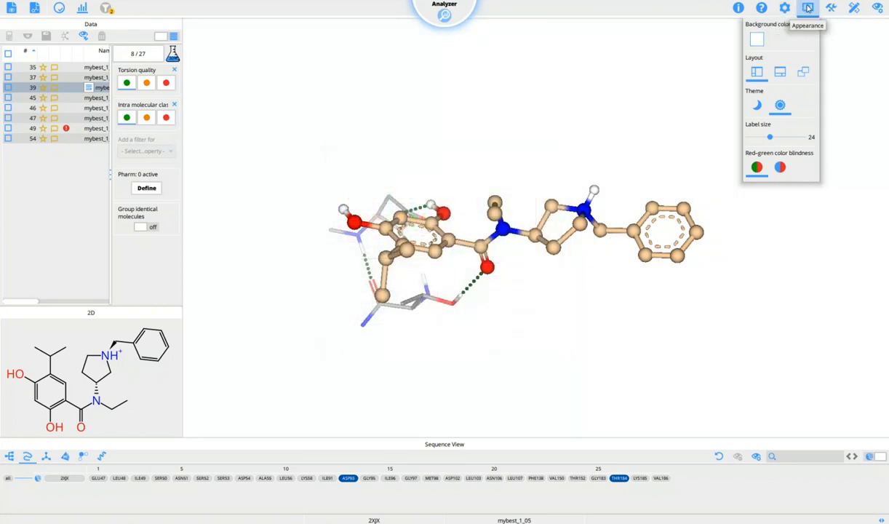
Show ligand mybest_1_05 as a reference, set its reference colour to green (#00ff7f), and deselect it.
{"action": "scroll", "coordinate": [557, 216], "scroll_direction": "up", "scroll_amount": 3}
{"action": "mouse_move", "coordinate": [549, 255]}
{"action": "left_mouse_down"}
{"action": "mouse_move", "coordinate": [599, 308]}
{"action": "mouse_move", "coordinate": [581, 330]}
{"action": "left_mouse_up"}
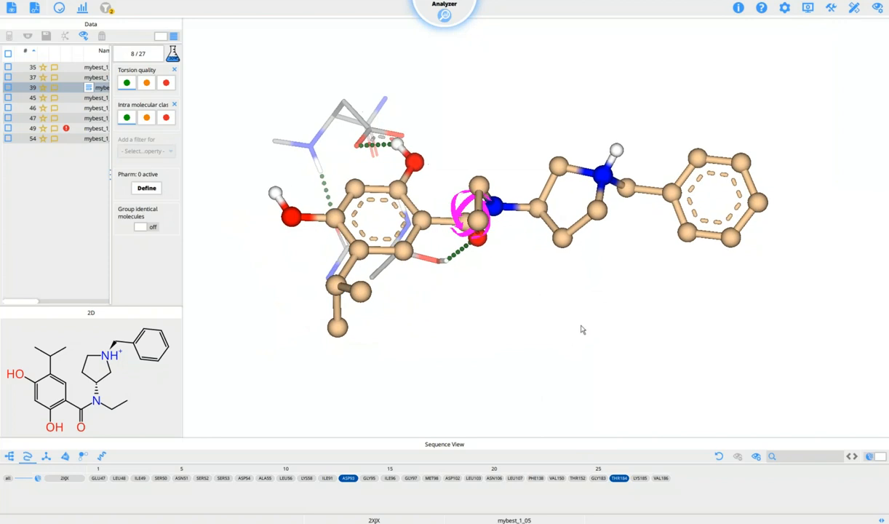
{"action": "right_click", "coordinate": [90, 90]}
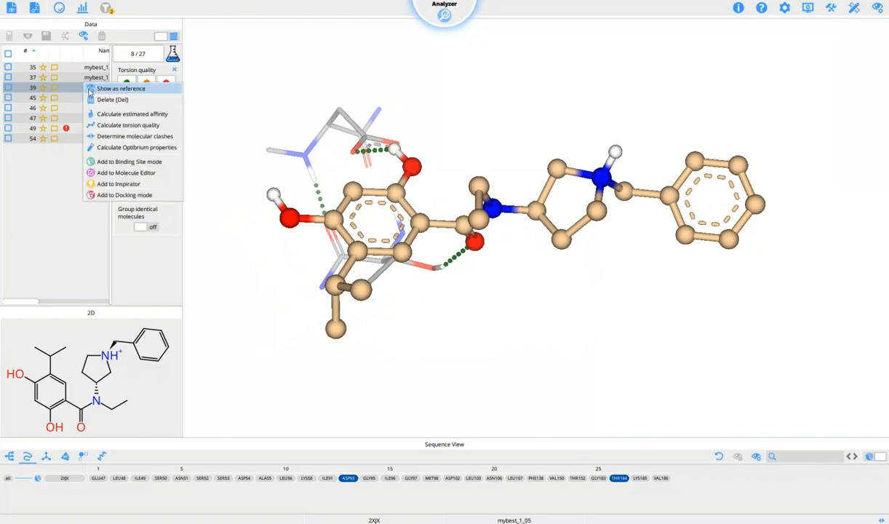
{"action": "left_click", "coordinate": [93, 89]}
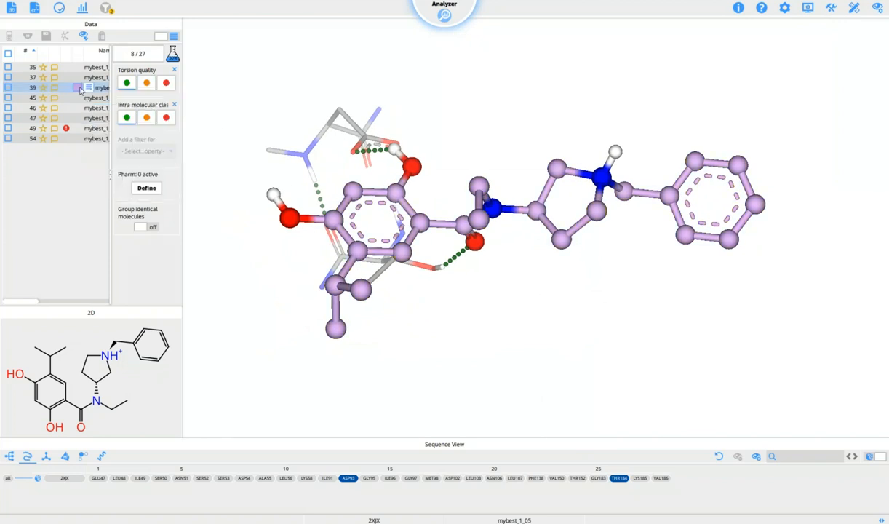
{"action": "left_click", "coordinate": [78, 88]}
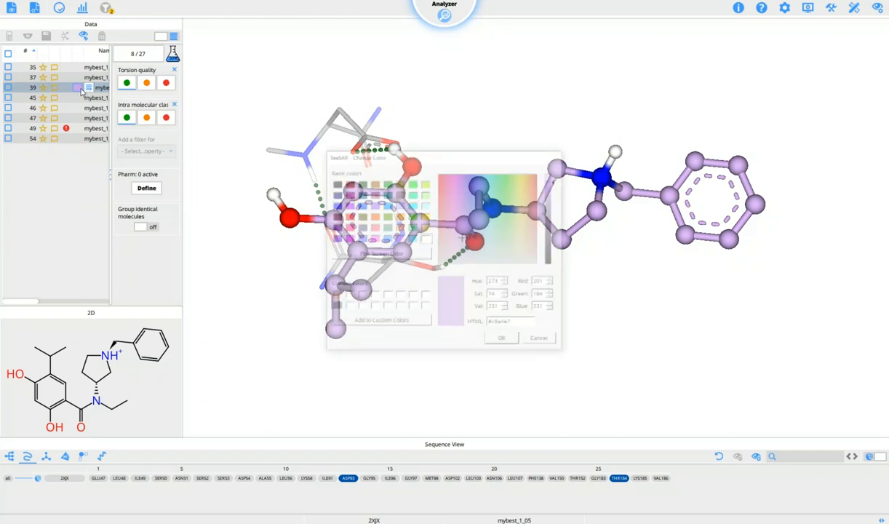
{"action": "left_click", "coordinate": [413, 227]}
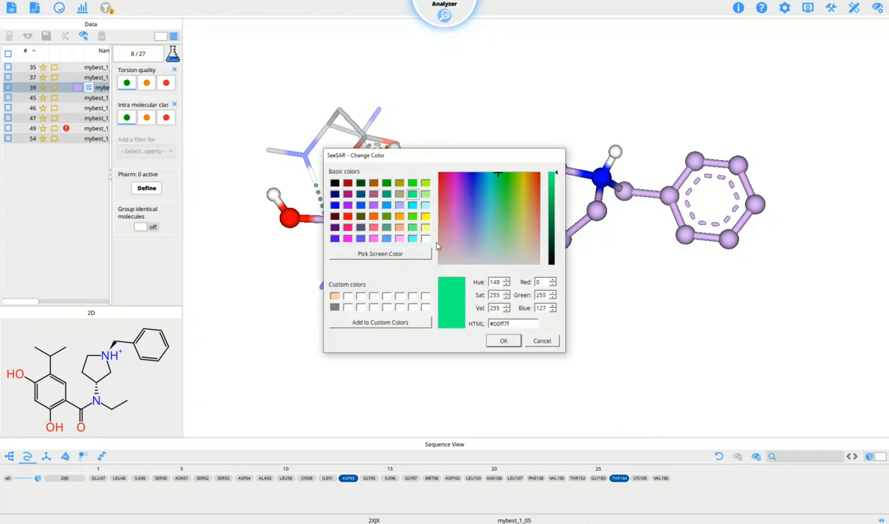
{"action": "left_click", "coordinate": [503, 340]}
{"action": "left_click", "coordinate": [92, 88]}
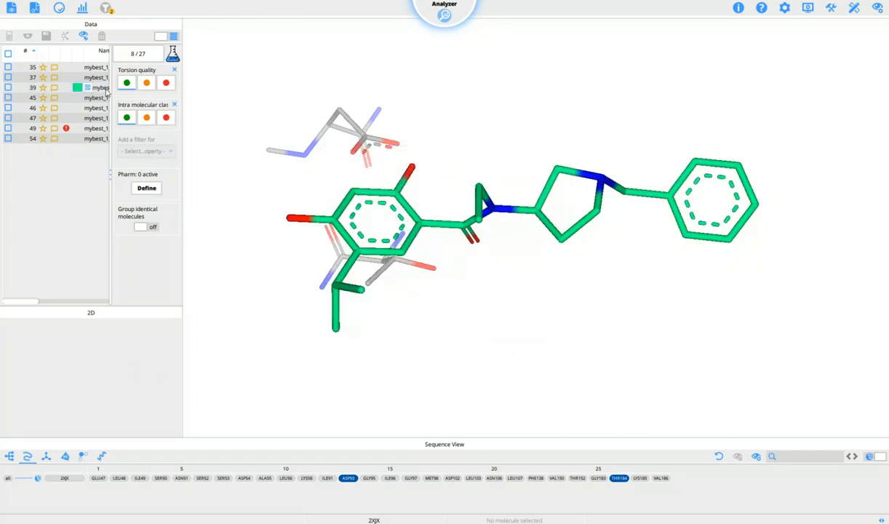
{"action": "mouse_move", "coordinate": [526, 307]}
{"action": "left_mouse_down"}
{"action": "mouse_move", "coordinate": [523, 295]}
{"action": "mouse_move", "coordinate": [545, 308]}
{"action": "mouse_move", "coordinate": [530, 300]}
{"action": "mouse_move", "coordinate": [537, 304]}
{"action": "left_mouse_up"}
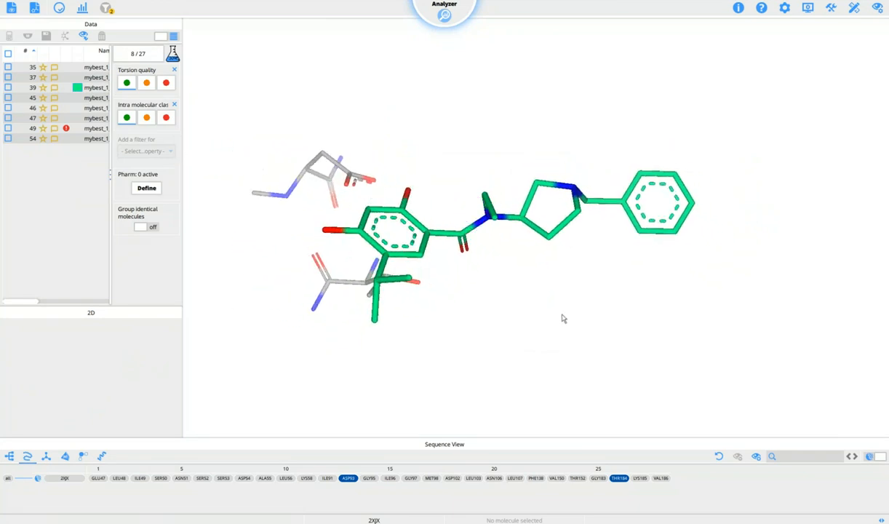
Display all binding site residues of 2XJX around the green reference ligand.
{"action": "left_click", "coordinate": [73, 480]}
{"action": "left_click", "coordinate": [73, 480]}
{"action": "mouse_move", "coordinate": [433, 299]}
{"action": "left_mouse_down"}
{"action": "mouse_move", "coordinate": [419, 261]}
{"action": "mouse_move", "coordinate": [471, 293]}
{"action": "mouse_move", "coordinate": [436, 294]}
{"action": "left_mouse_up"}
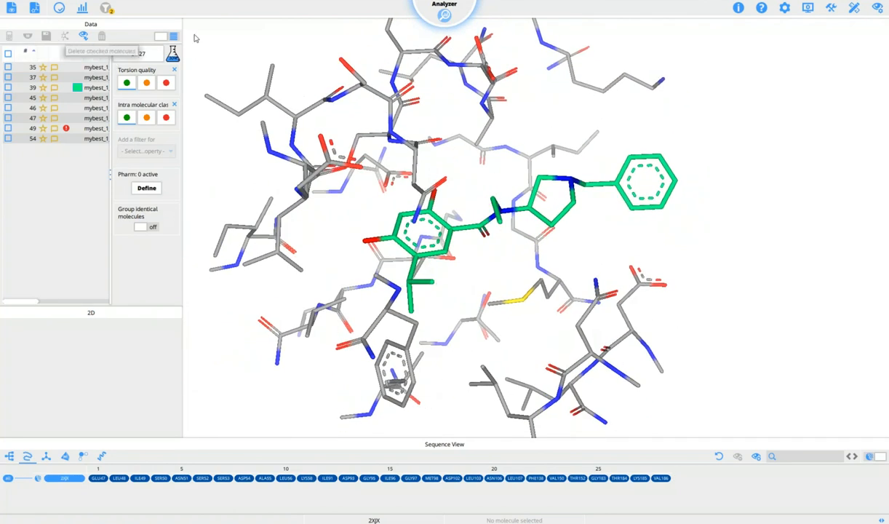
Switch to Proteins mode and set the colour of protein 2XJX to pink.
{"action": "left_click", "coordinate": [444, 11]}
{"action": "left_click", "coordinate": [429, 43]}
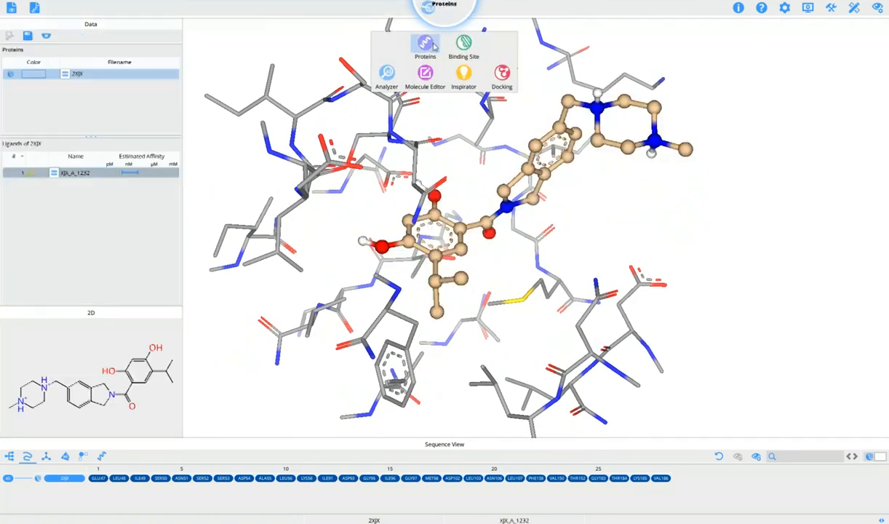
{"action": "left_click", "coordinate": [36, 75]}
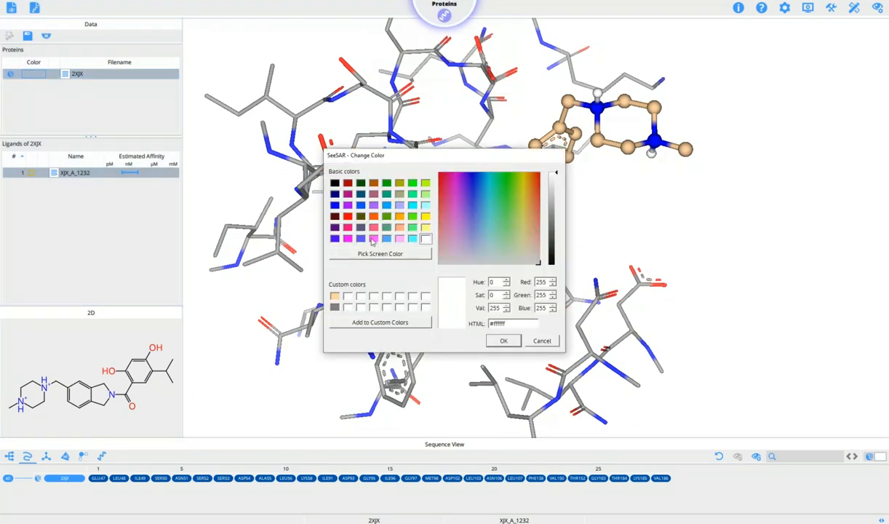
{"action": "left_click", "coordinate": [373, 239]}
{"action": "left_click", "coordinate": [503, 340]}
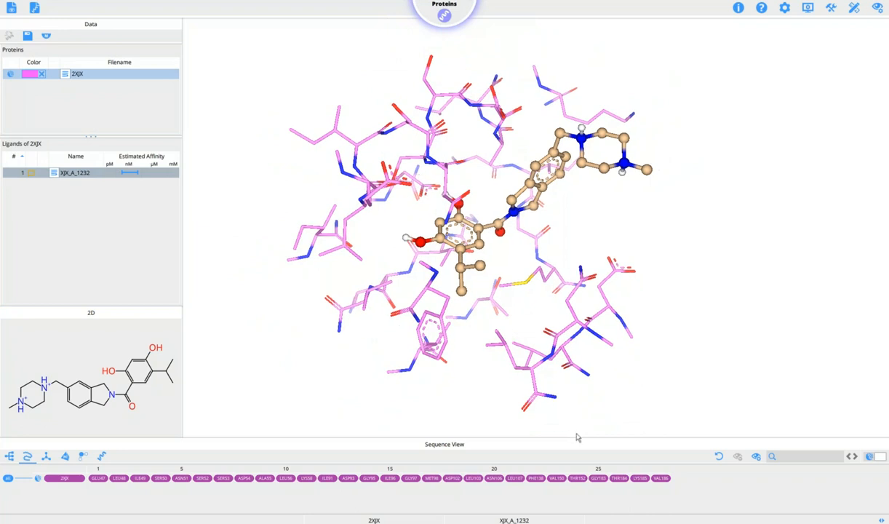
Display Chain A of 2XJX as a ribbon, and hide its individual residues in Analyzer mode.
{"action": "left_click", "coordinate": [102, 456]}
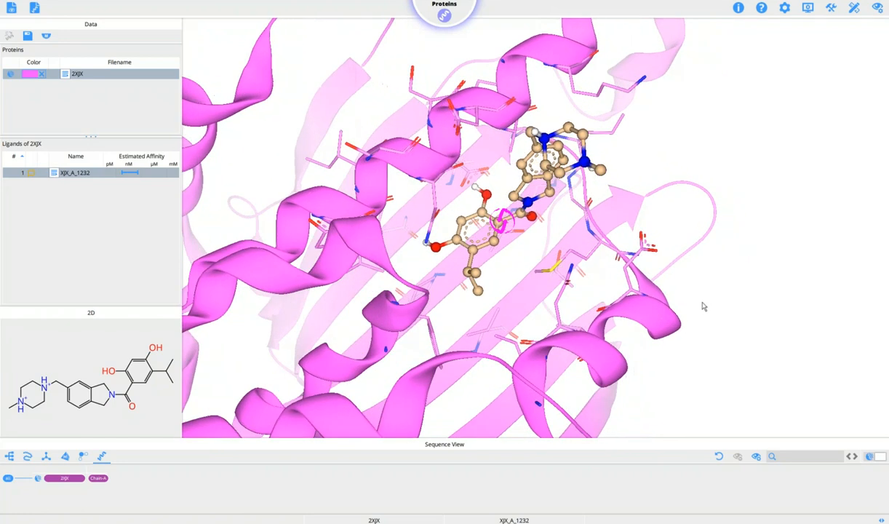
{"action": "left_click", "coordinate": [444, 13]}
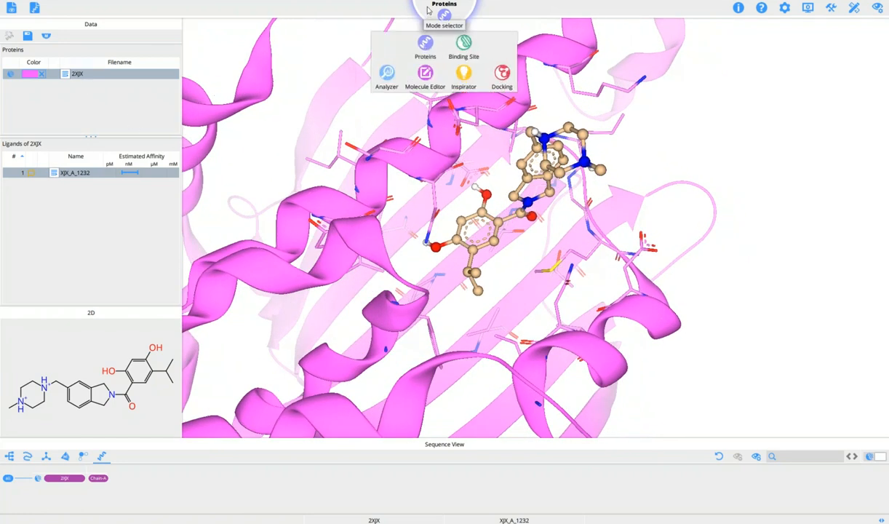
{"action": "left_click", "coordinate": [384, 73]}
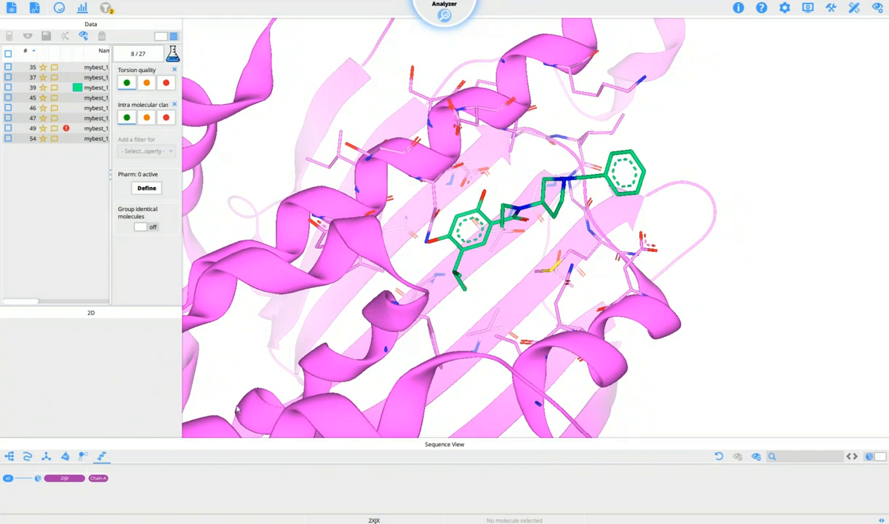
{"action": "left_click", "coordinate": [27, 456]}
{"action": "left_click", "coordinate": [75, 478]}
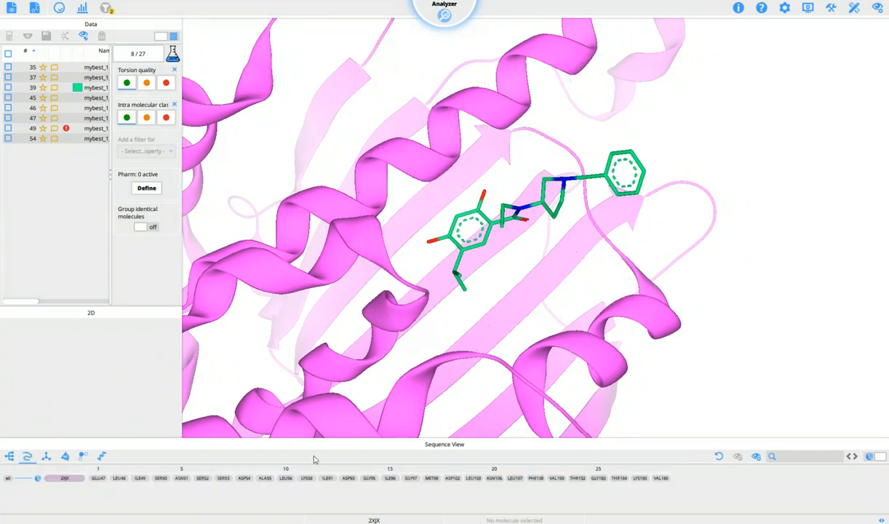
Frame the ribbon with the reference ligand and take a 1200 dpi screenshot of 1530 x 909.
{"action": "scroll", "coordinate": [676, 329], "scroll_direction": "down", "scroll_amount": 1}
{"action": "scroll", "coordinate": [676, 330], "scroll_direction": "down", "scroll_amount": 2}
{"action": "right_click_drag", "start_coordinate": [721, 254], "coordinate": [750, 161]}
{"action": "left_click", "coordinate": [807, 9]}
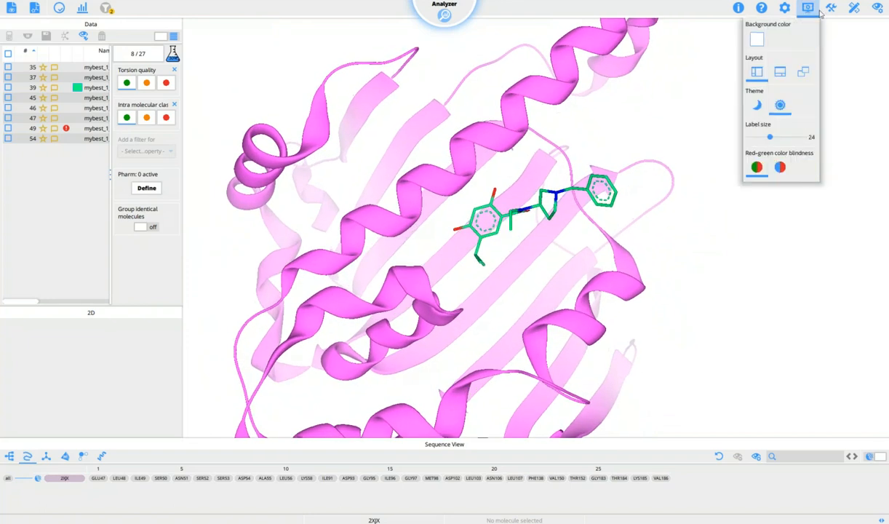
{"action": "left_click", "coordinate": [831, 9]}
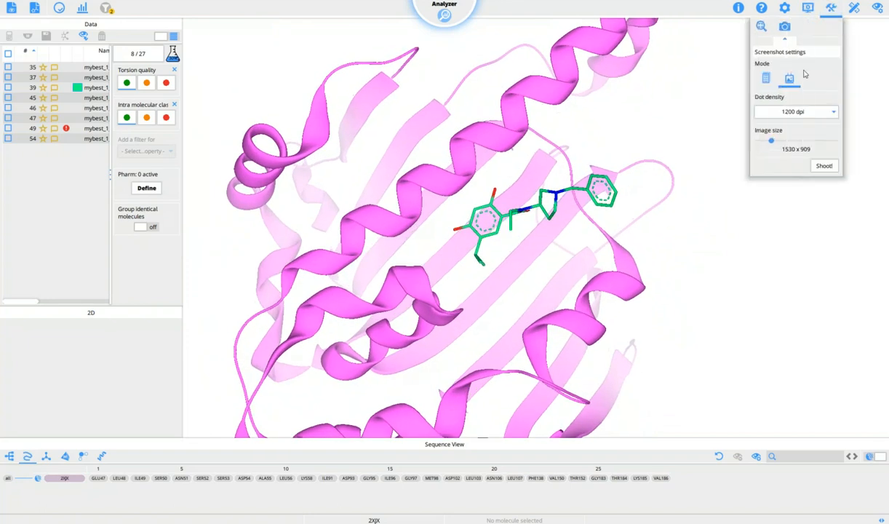
{"action": "left_click", "coordinate": [823, 166]}
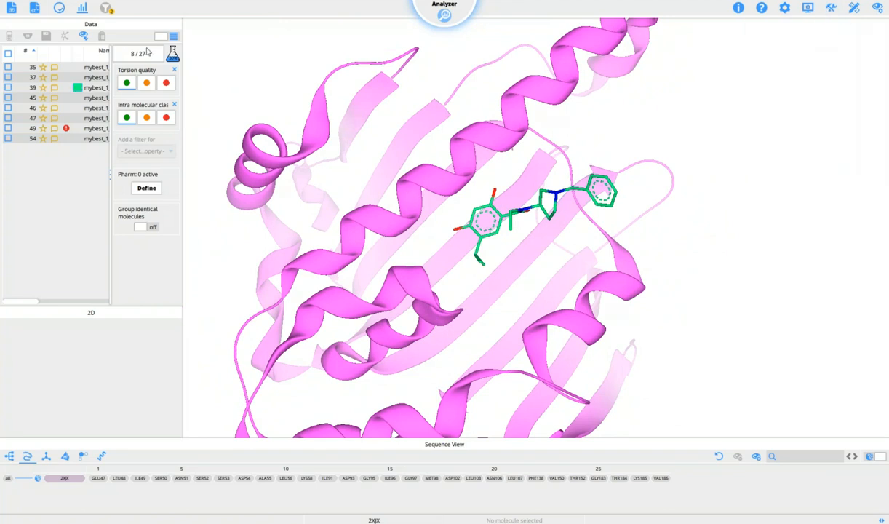
Widen the molecule table to show full names and stop displaying mybest_1_05 as a reference.
{"action": "left_click_drag", "start_coordinate": [110, 85], "coordinate": [156, 86]}
{"action": "left_click", "coordinate": [101, 88]}
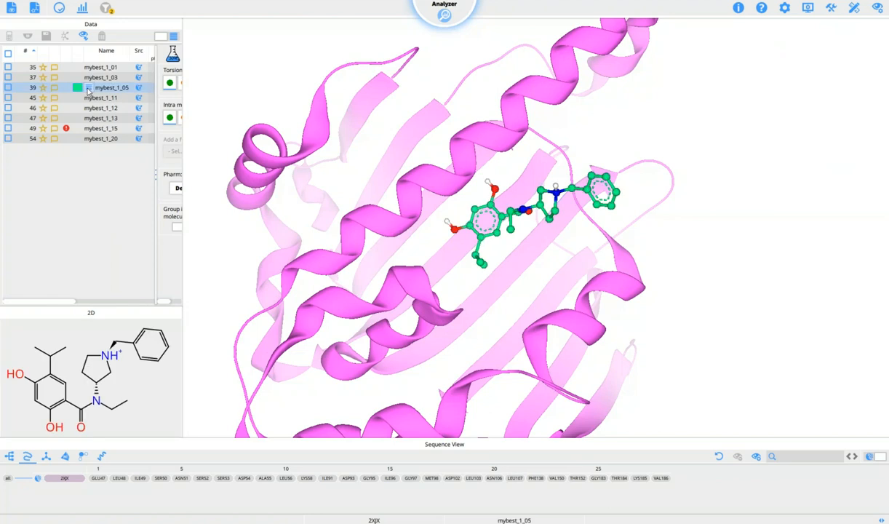
{"action": "left_click", "coordinate": [88, 87]}
{"action": "left_click", "coordinate": [103, 89]}
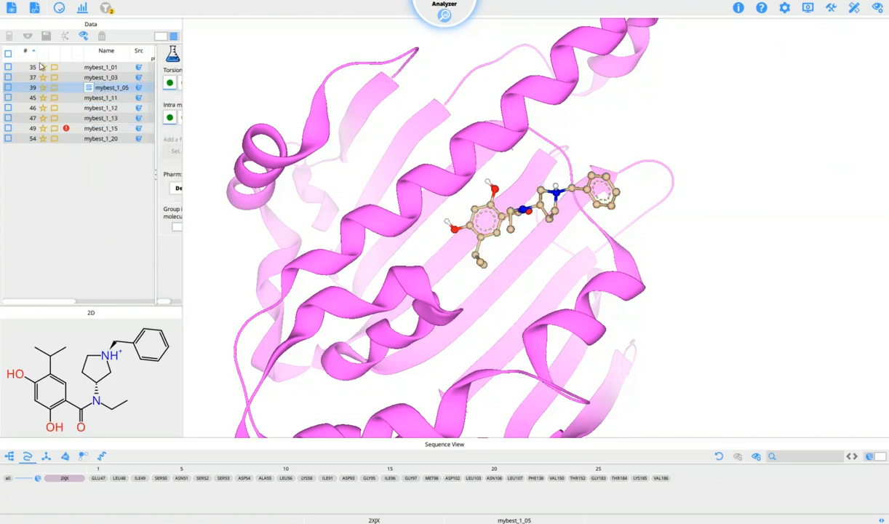
Return to Proteins mode and remove the custom colour from protein 2XJX.
{"action": "mouse_move", "coordinate": [426, 5]}
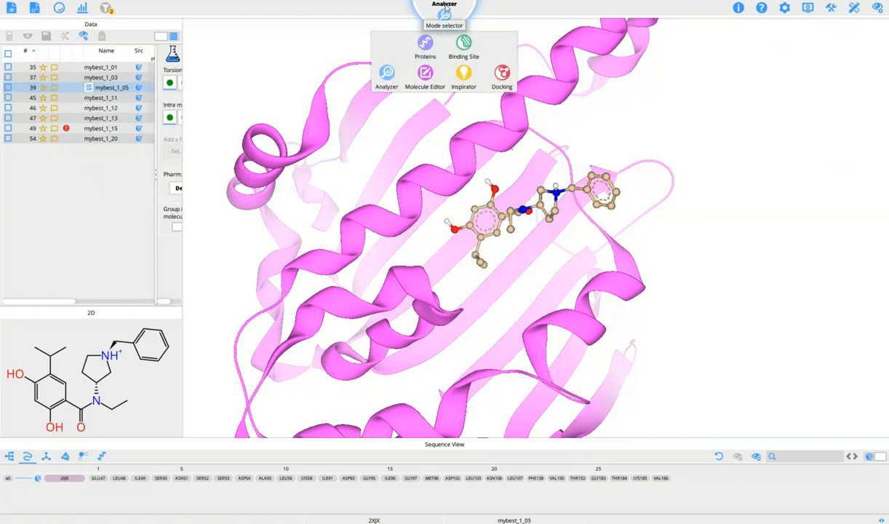
{"action": "left_click", "coordinate": [426, 44]}
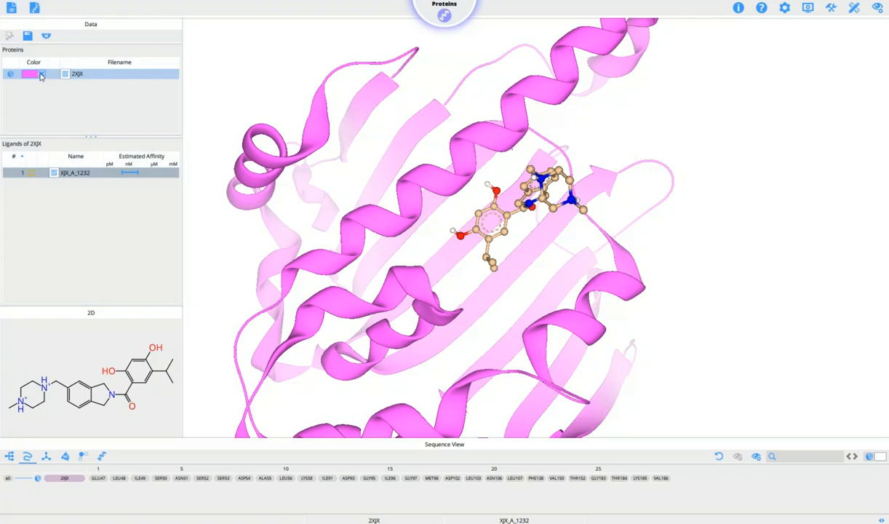
{"action": "left_click", "coordinate": [42, 75]}
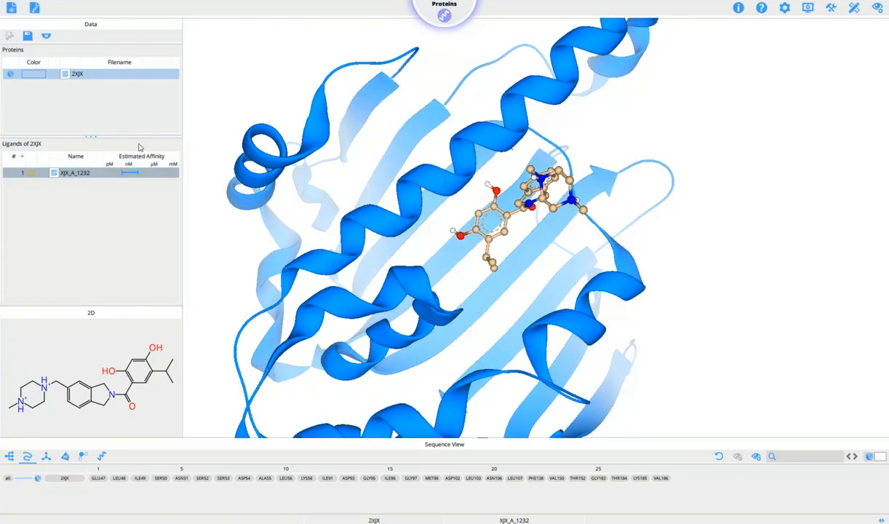
Switch to Molecule Editor mode and show the Hyde and torsion colouring for ligand XJX_A_1232_3.
{"action": "mouse_move", "coordinate": [431, 12]}
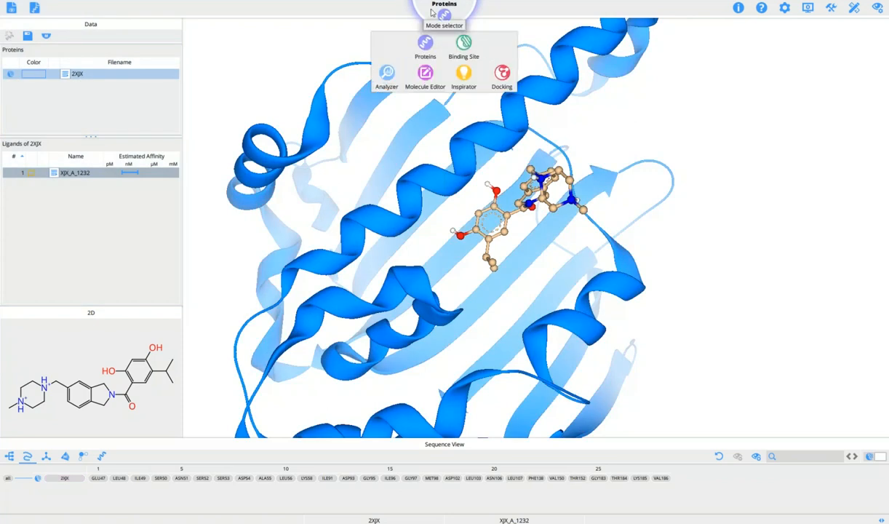
{"action": "left_click", "coordinate": [430, 77]}
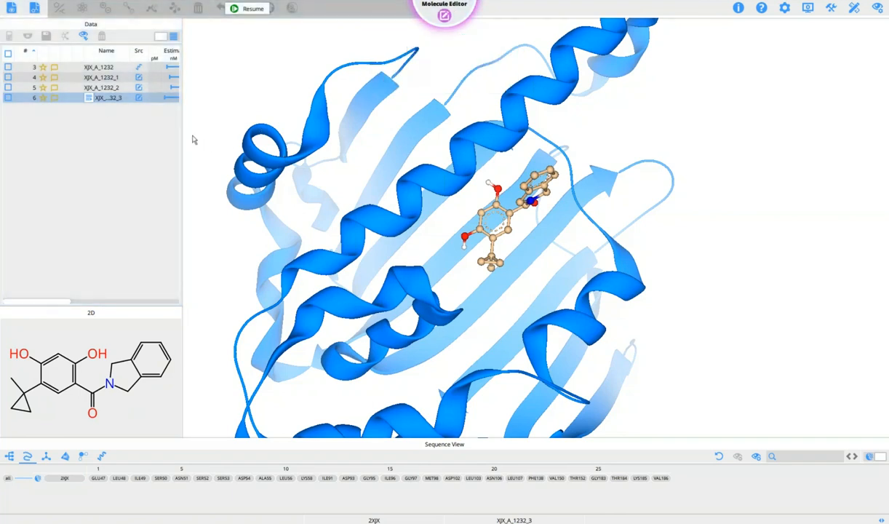
{"action": "mouse_move", "coordinate": [876, 8]}
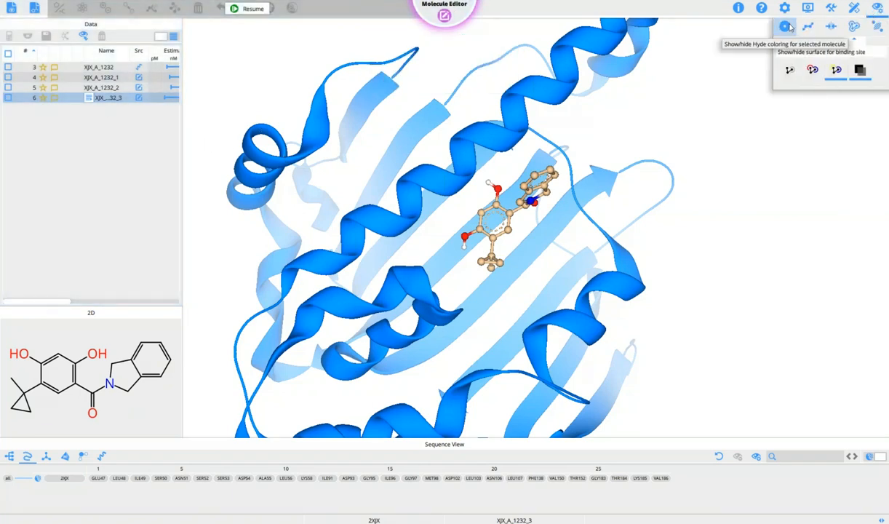
{"action": "left_click", "coordinate": [785, 27]}
{"action": "left_click", "coordinate": [812, 34]}
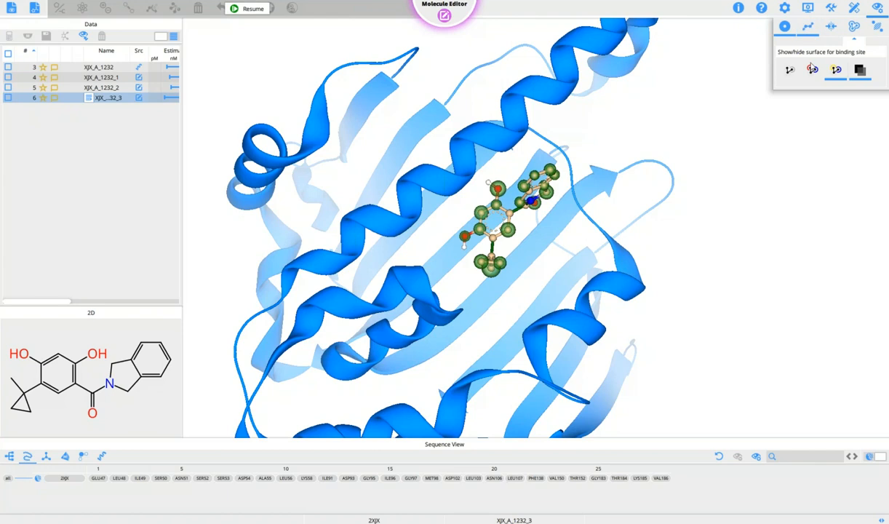
Hide the ribbon of 2XJX and display all its binding site residues around ligand XJX_A_1232_3.
{"action": "left_click", "coordinate": [101, 456]}
{"action": "left_click", "coordinate": [73, 478]}
{"action": "left_click", "coordinate": [76, 482]}
{"action": "left_click", "coordinate": [29, 457]}
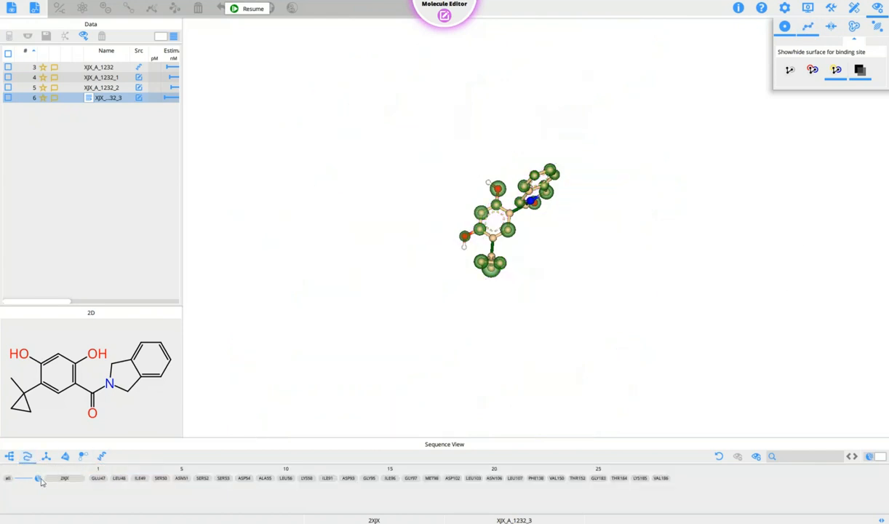
{"action": "left_click", "coordinate": [58, 480]}
{"action": "scroll", "coordinate": [663, 300], "scroll_direction": "up", "scroll_amount": 2}
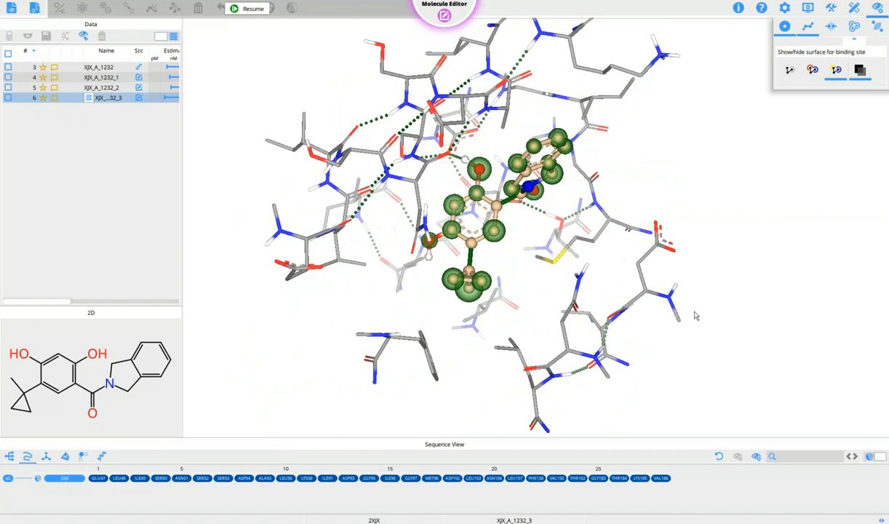
{"action": "scroll", "coordinate": [680, 207], "scroll_direction": "up", "scroll_amount": 2}
{"action": "mouse_move", "coordinate": [720, 181]}
{"action": "left_mouse_down"}
{"action": "mouse_move", "coordinate": [669, 154]}
{"action": "mouse_move", "coordinate": [710, 190]}
{"action": "left_mouse_up"}
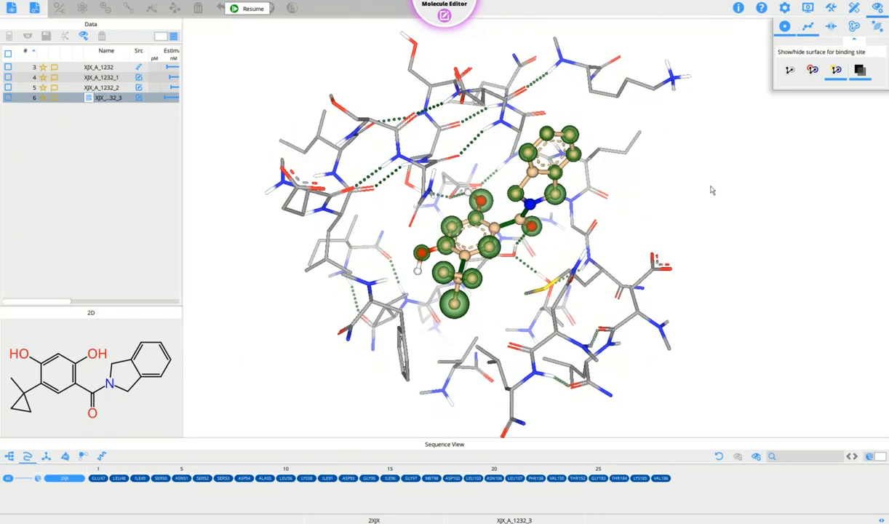
Show the surface of the binding site around ligand XJX_A_1232_3 and inspect it from another angle.
{"action": "left_click", "coordinate": [877, 11]}
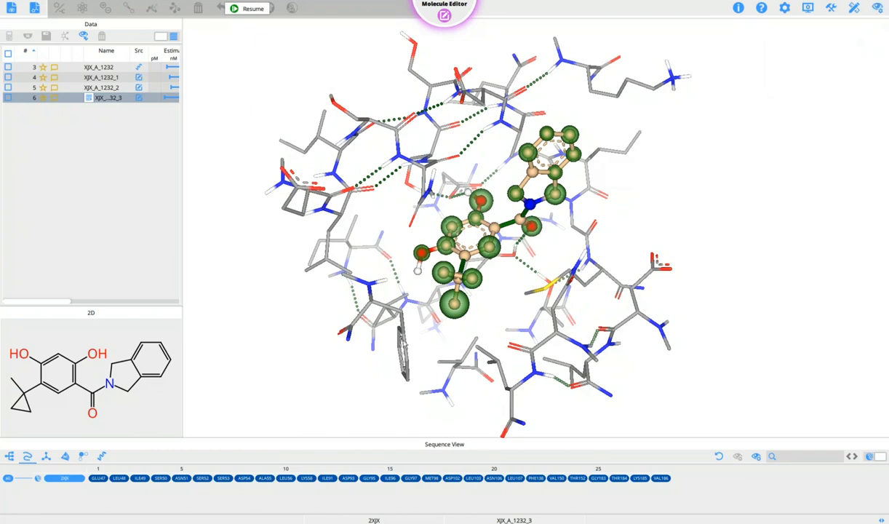
{"action": "mouse_move", "coordinate": [567, 300]}
{"action": "left_mouse_down"}
{"action": "mouse_move", "coordinate": [626, 306]}
{"action": "mouse_move", "coordinate": [597, 307]}
{"action": "left_mouse_up"}
{"action": "left_click", "coordinate": [877, 10]}
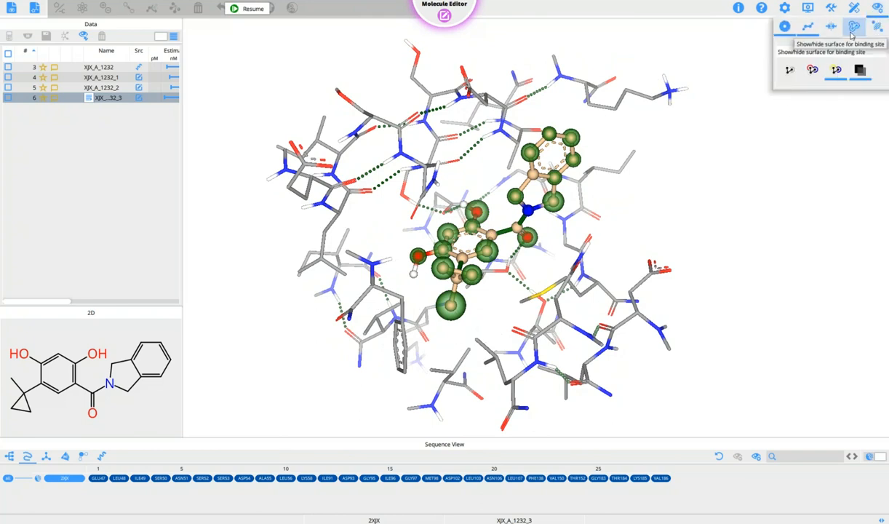
{"action": "left_click", "coordinate": [852, 29]}
{"action": "mouse_move", "coordinate": [746, 117]}
{"action": "left_mouse_down"}
{"action": "mouse_move", "coordinate": [598, 158]}
{"action": "mouse_move", "coordinate": [717, 128]}
{"action": "mouse_move", "coordinate": [751, 149]}
{"action": "mouse_move", "coordinate": [727, 142]}
{"action": "mouse_move", "coordinate": [779, 139]}
{"action": "mouse_move", "coordinate": [803, 123]}
{"action": "left_mouse_up"}
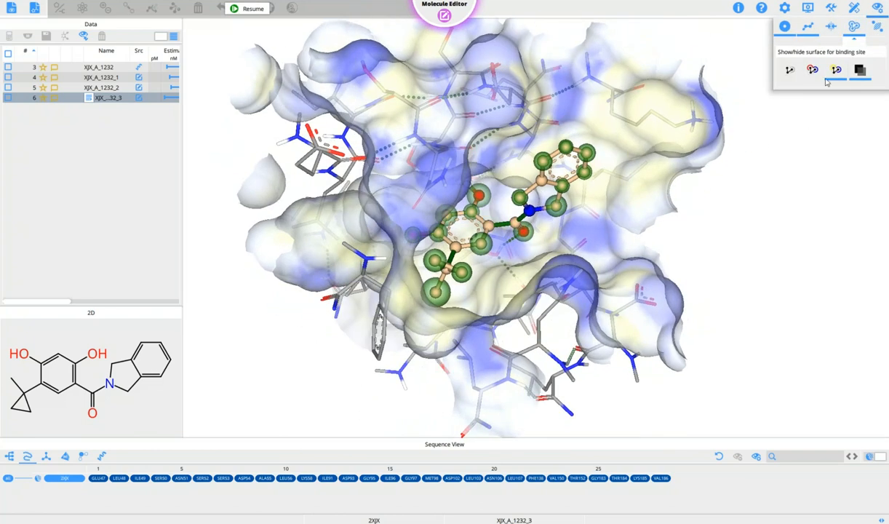
Hide the binding site surface and show the unoccupied regions as grey clouds around the ligand.
{"action": "left_click", "coordinate": [851, 31]}
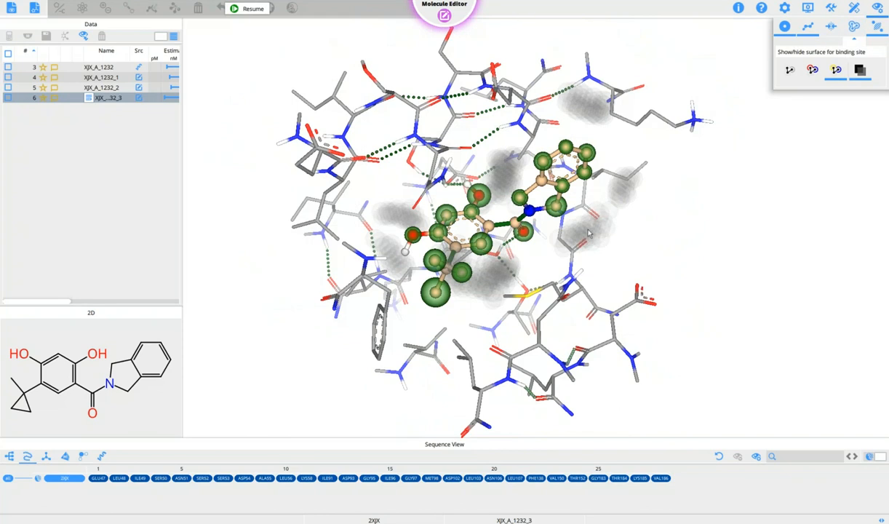
{"action": "scroll", "coordinate": [575, 227], "scroll_direction": "up", "scroll_amount": 3}
{"action": "scroll", "coordinate": [575, 227], "scroll_direction": "up", "scroll_amount": 2}
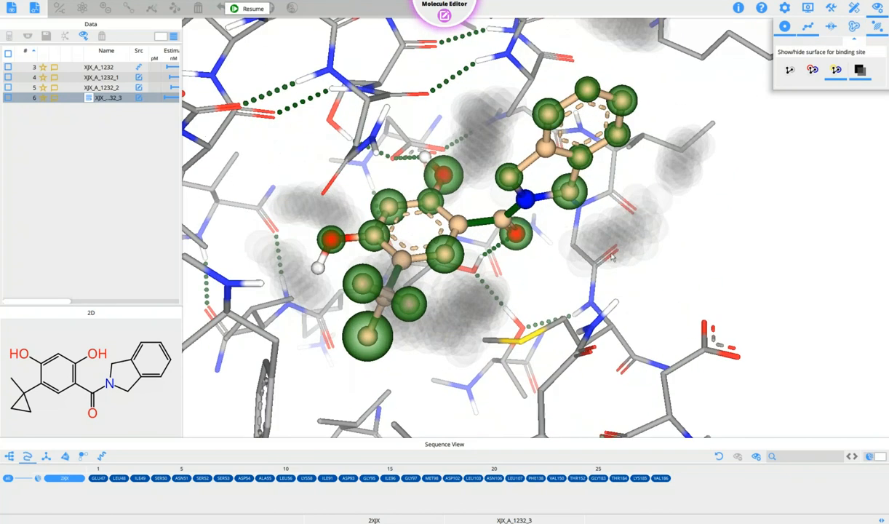
Resume editing ligand XJX_A_1232_3 and grow an ethyl group from its outer benzene ring towards the nearby grey cloud.
{"action": "left_click_drag", "start_coordinate": [668, 242], "coordinate": [683, 251]}
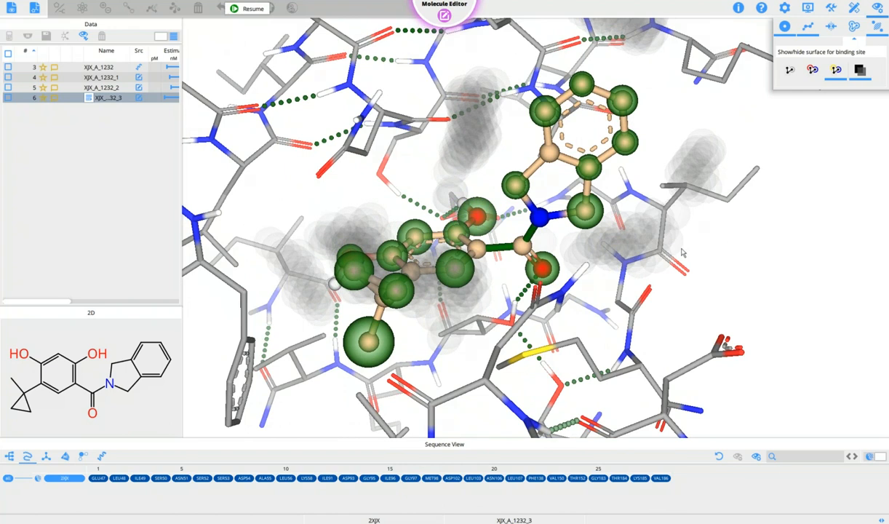
{"action": "scroll", "coordinate": [683, 239], "scroll_direction": "down", "scroll_amount": 3}
{"action": "mouse_move", "coordinate": [682, 239]}
{"action": "left_mouse_down"}
{"action": "mouse_move", "coordinate": [638, 259]}
{"action": "mouse_move", "coordinate": [700, 254]}
{"action": "mouse_move", "coordinate": [702, 238]}
{"action": "mouse_move", "coordinate": [712, 246]}
{"action": "mouse_move", "coordinate": [689, 254]}
{"action": "left_mouse_up"}
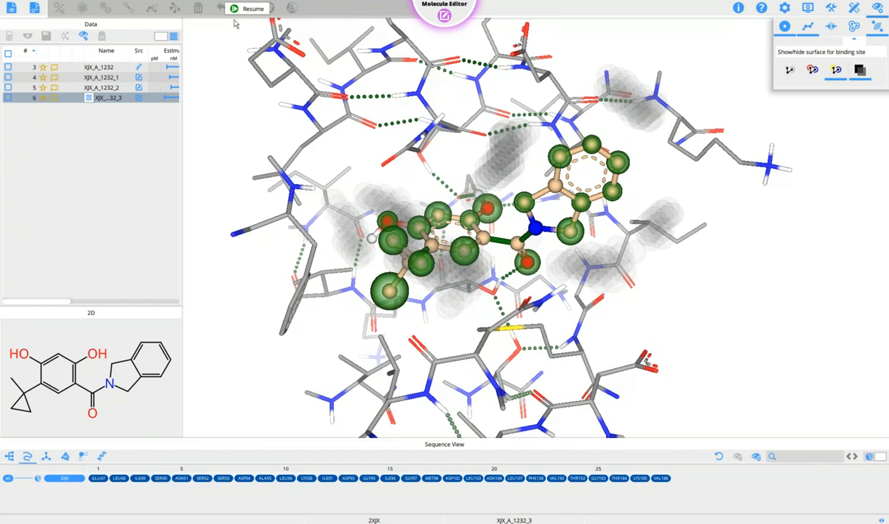
{"action": "left_click", "coordinate": [241, 9]}
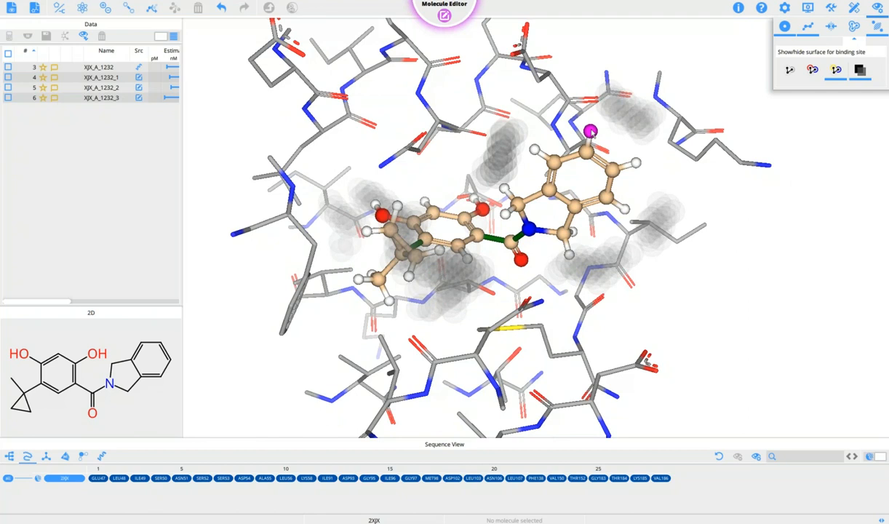
{"action": "left_click", "coordinate": [589, 131]}
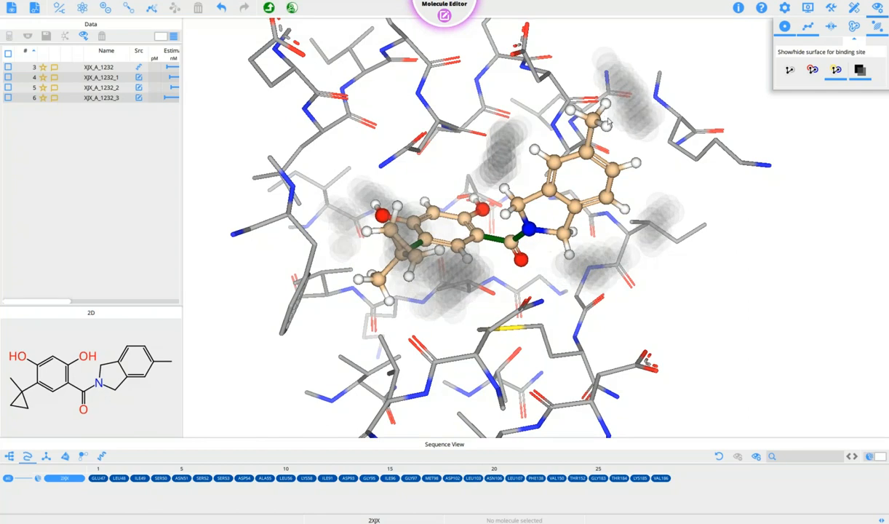
{"action": "left_click_drag", "start_coordinate": [584, 109], "coordinate": [643, 184]}
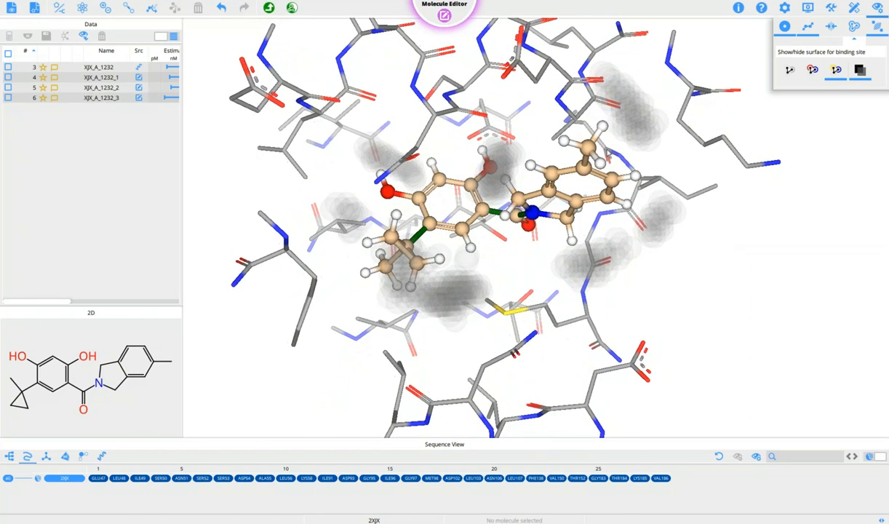
{"action": "left_click", "coordinate": [601, 123]}
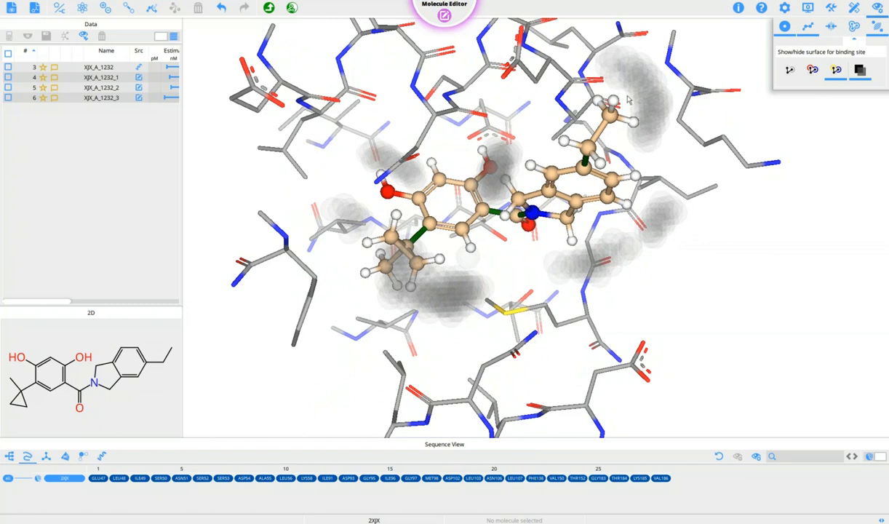
{"action": "mouse_move", "coordinate": [625, 145]}
{"action": "left_mouse_down"}
{"action": "mouse_move", "coordinate": [669, 137]}
{"action": "mouse_move", "coordinate": [669, 101]}
{"action": "mouse_move", "coordinate": [677, 104]}
{"action": "mouse_move", "coordinate": [649, 120]}
{"action": "mouse_move", "coordinate": [673, 129]}
{"action": "mouse_move", "coordinate": [648, 125]}
{"action": "left_mouse_up"}
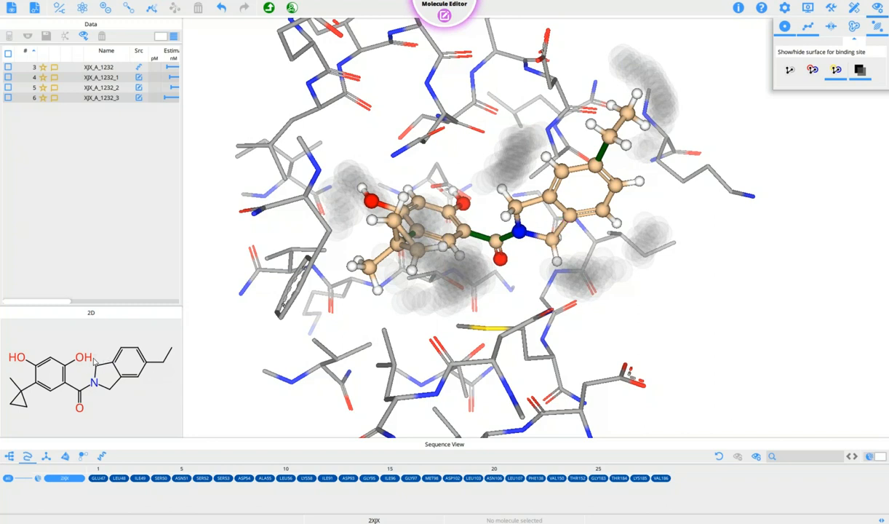
Delete the ethyl group and all ring carbons attached to the amide nitrogen, and save the edited molecule to the table.
{"action": "mouse_move", "coordinate": [109, 395]}
{"action": "left_mouse_down"}
{"action": "mouse_move", "coordinate": [175, 361]}
{"action": "mouse_move", "coordinate": [127, 310]}
{"action": "mouse_move", "coordinate": [140, 333]}
{"action": "left_mouse_up"}
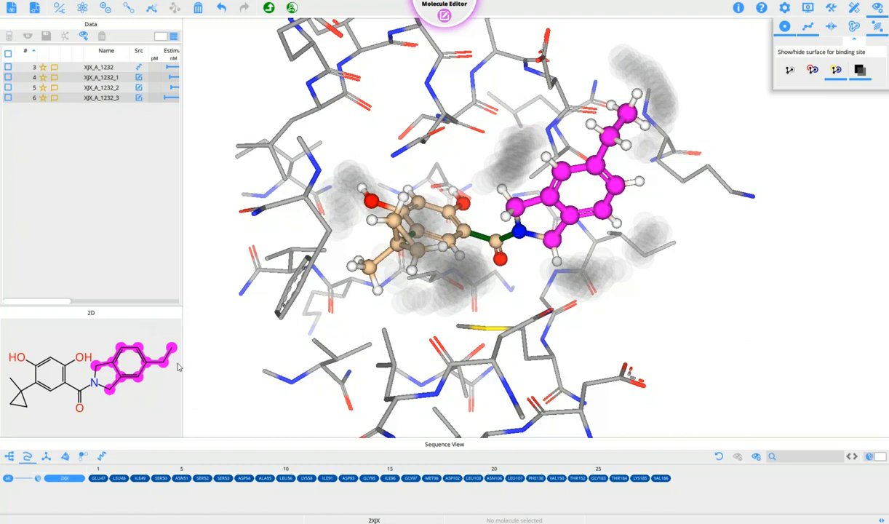
{"action": "key", "text": "Delete"}
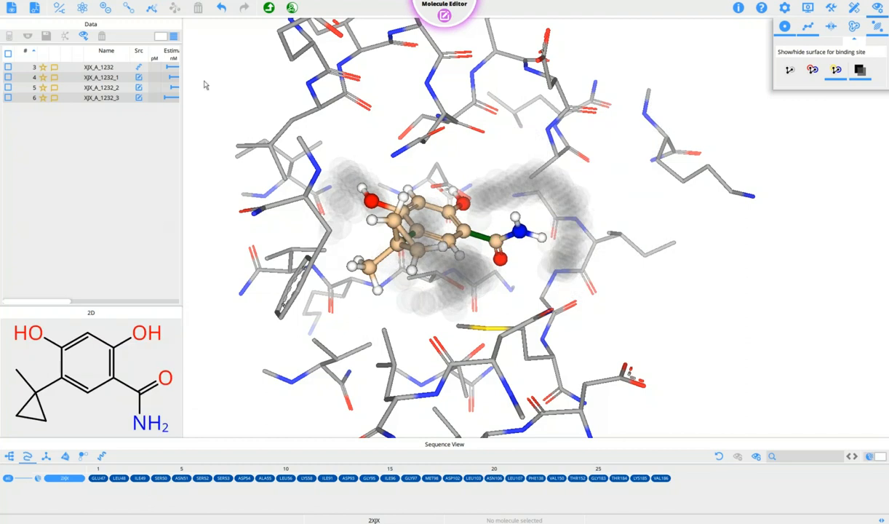
{"action": "left_click", "coordinate": [268, 8]}
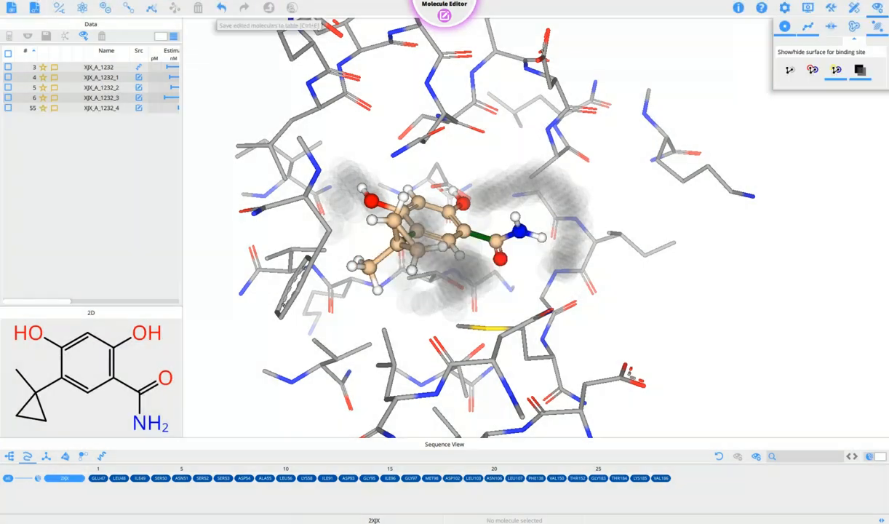
Open the newly saved primary amide, widen the data table to compare its estimated affinity, and add the molecule to the Inspirator.
{"action": "left_click", "coordinate": [103, 109]}
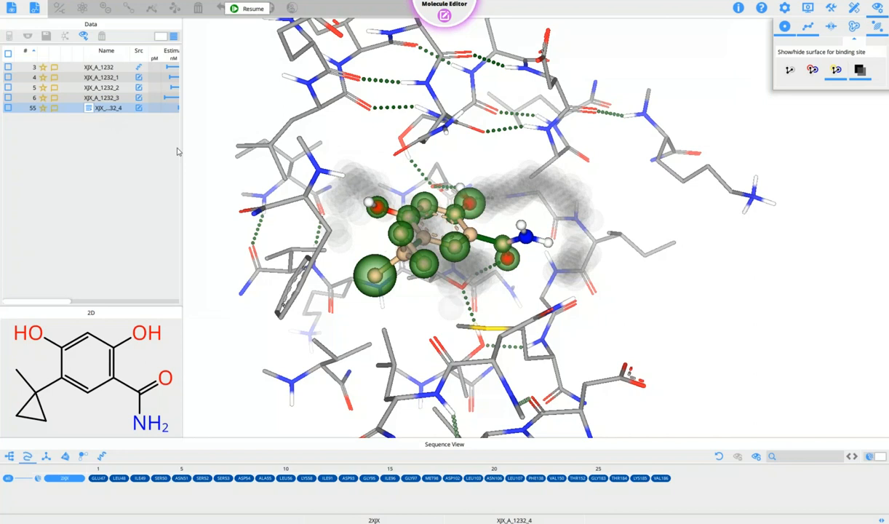
{"action": "left_click_drag", "start_coordinate": [182, 143], "coordinate": [264, 142]}
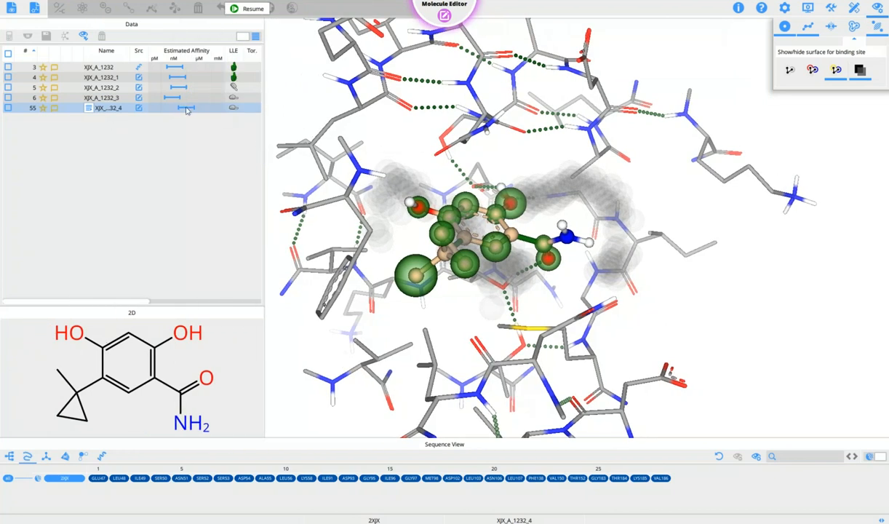
{"action": "mouse_move", "coordinate": [434, 211]}
{"action": "left_mouse_down"}
{"action": "mouse_move", "coordinate": [428, 253]}
{"action": "mouse_move", "coordinate": [418, 255]}
{"action": "mouse_move", "coordinate": [421, 234]}
{"action": "mouse_move", "coordinate": [459, 215]}
{"action": "left_mouse_up"}
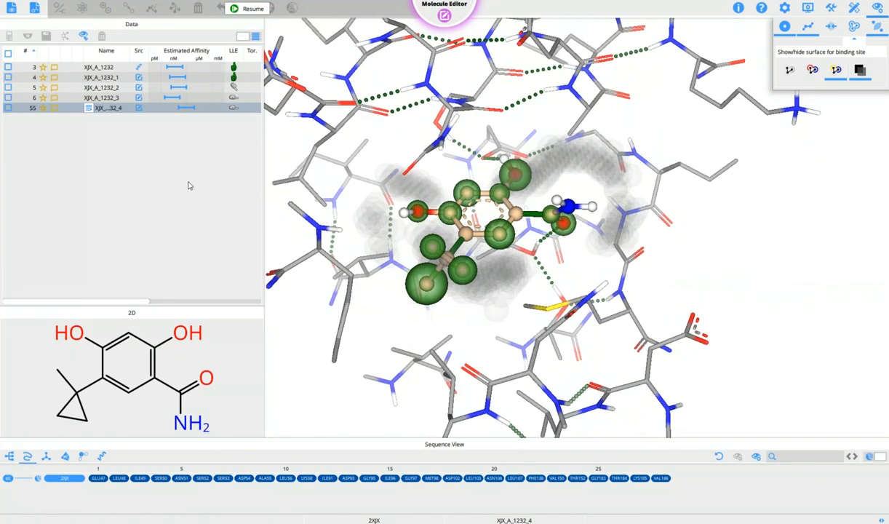
{"action": "right_click", "coordinate": [93, 109]}
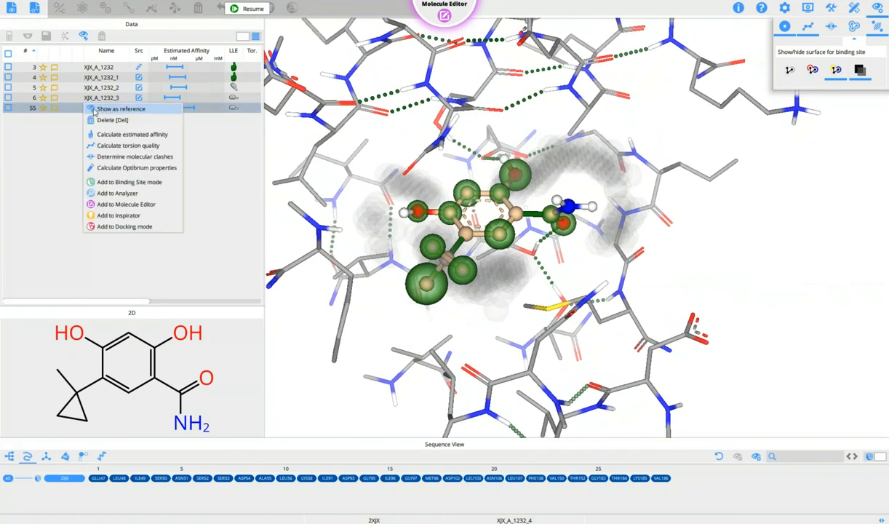
{"action": "left_click", "coordinate": [119, 216]}
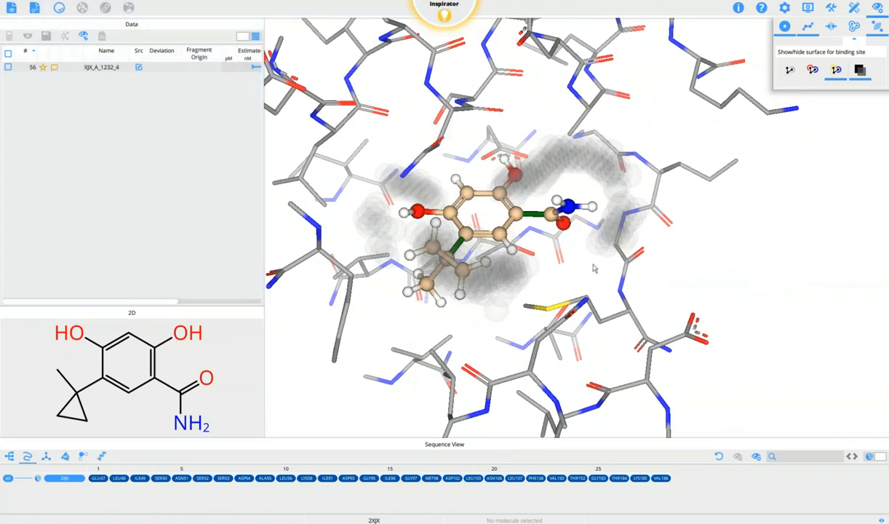
Set an N–H bond of the primary amide as the growth point and run the fragment search from it.
{"action": "mouse_move", "coordinate": [568, 246]}
{"action": "left_mouse_down"}
{"action": "mouse_move", "coordinate": [522, 199]}
{"action": "mouse_move", "coordinate": [516, 205]}
{"action": "mouse_move", "coordinate": [583, 235]}
{"action": "mouse_move", "coordinate": [571, 242]}
{"action": "mouse_move", "coordinate": [580, 256]}
{"action": "mouse_move", "coordinate": [586, 240]}
{"action": "mouse_move", "coordinate": [570, 210]}
{"action": "left_mouse_up"}
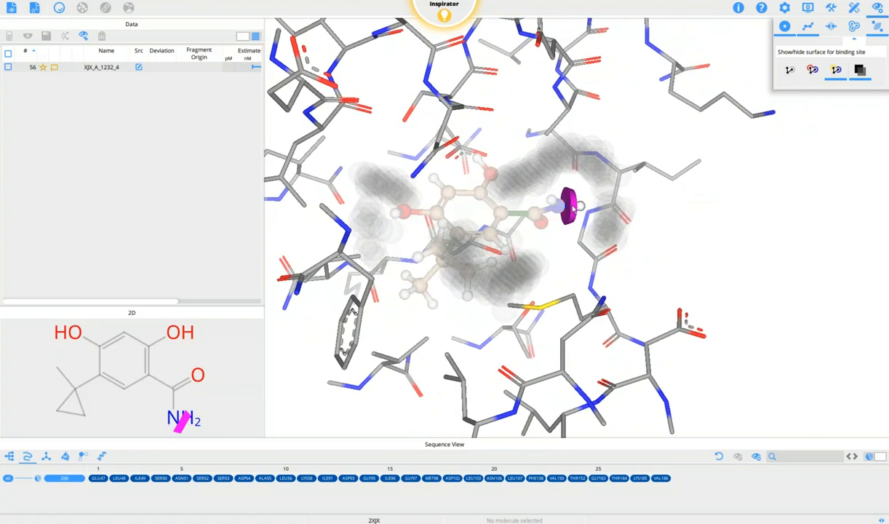
{"action": "left_click", "coordinate": [572, 209]}
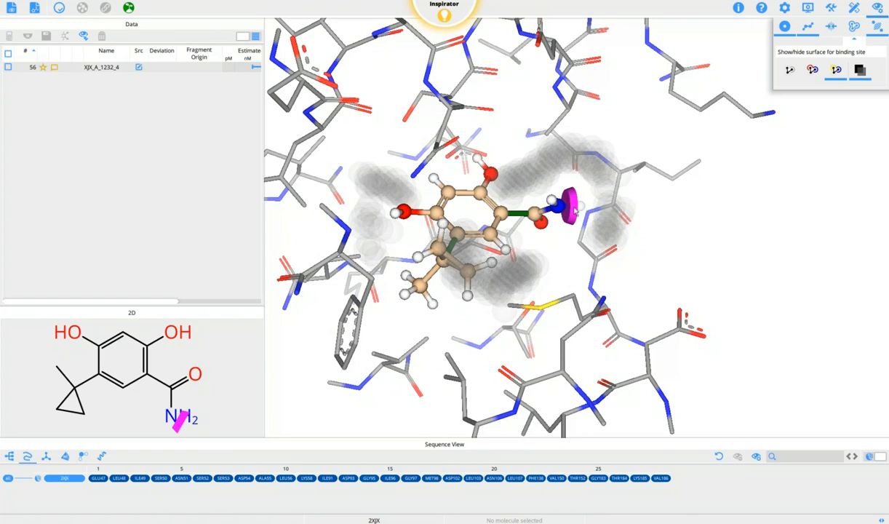
{"action": "left_click", "coordinate": [570, 209]}
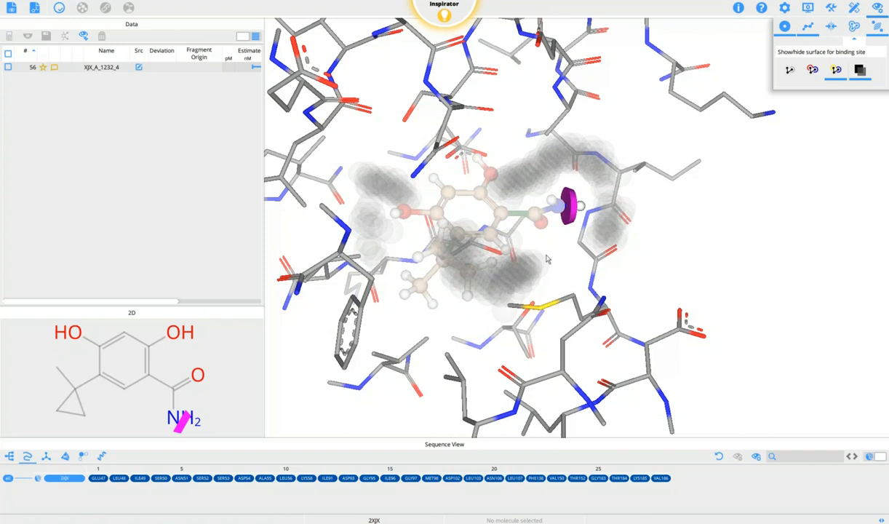
{"action": "left_click", "coordinate": [572, 212]}
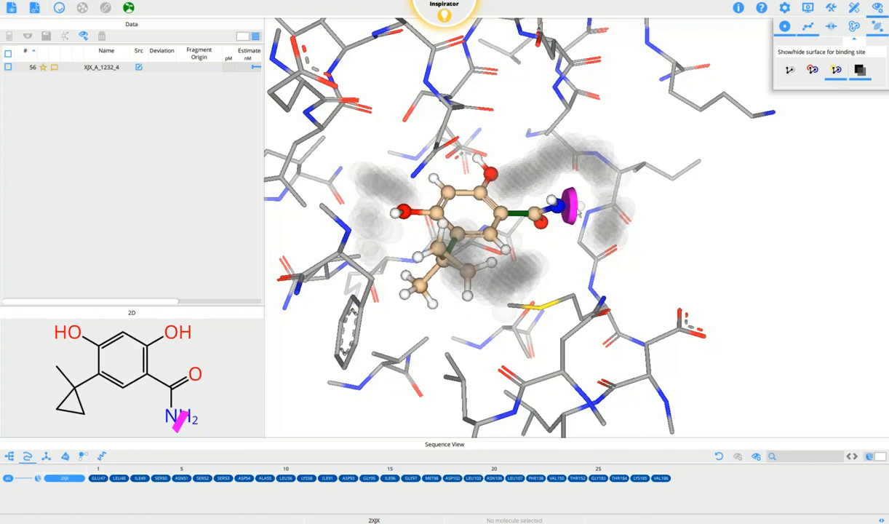
{"action": "left_click", "coordinate": [128, 7]}
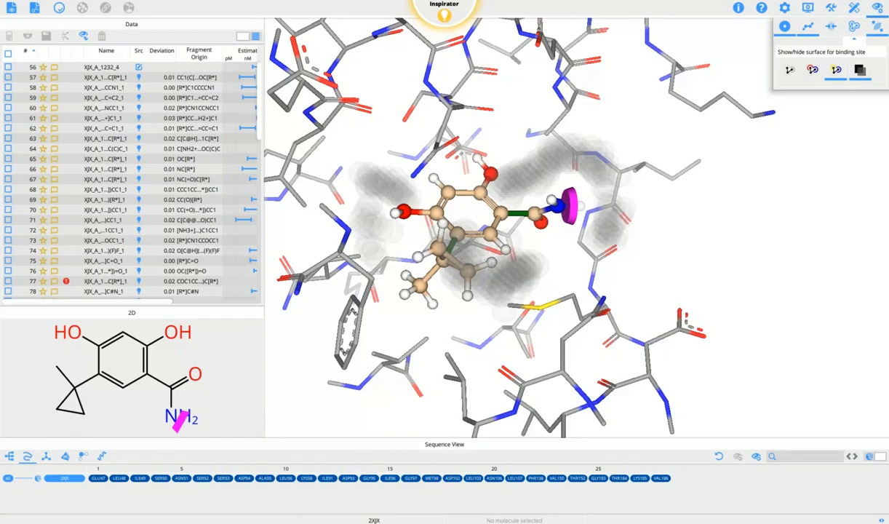
Widen the results table, show the starting molecule XJX_A_1232_4, and sort the results by estimated affinity with the strongest first.
{"action": "left_click_drag", "start_coordinate": [264, 168], "coordinate": [329, 163]}
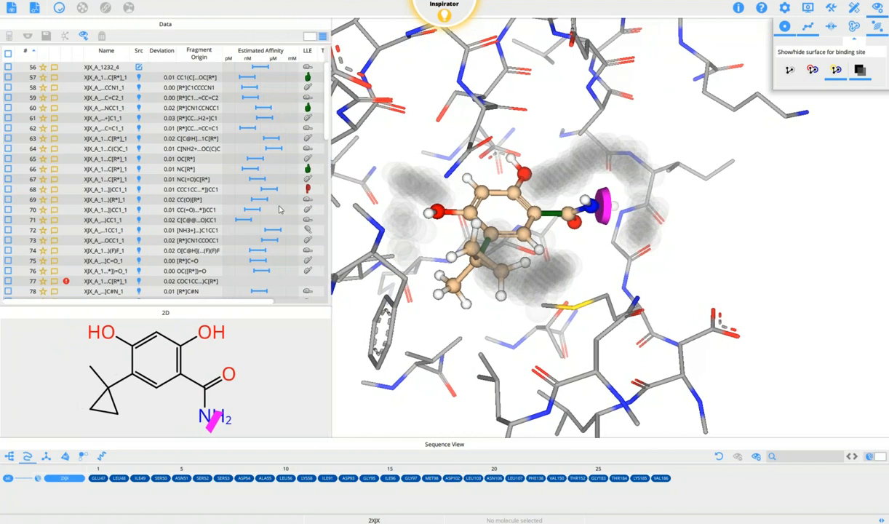
{"action": "left_click", "coordinate": [118, 69]}
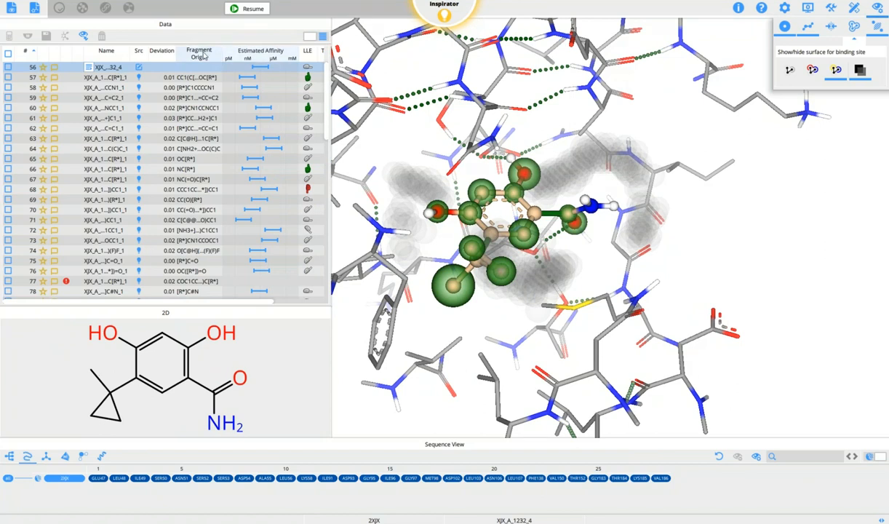
{"action": "left_click", "coordinate": [258, 55]}
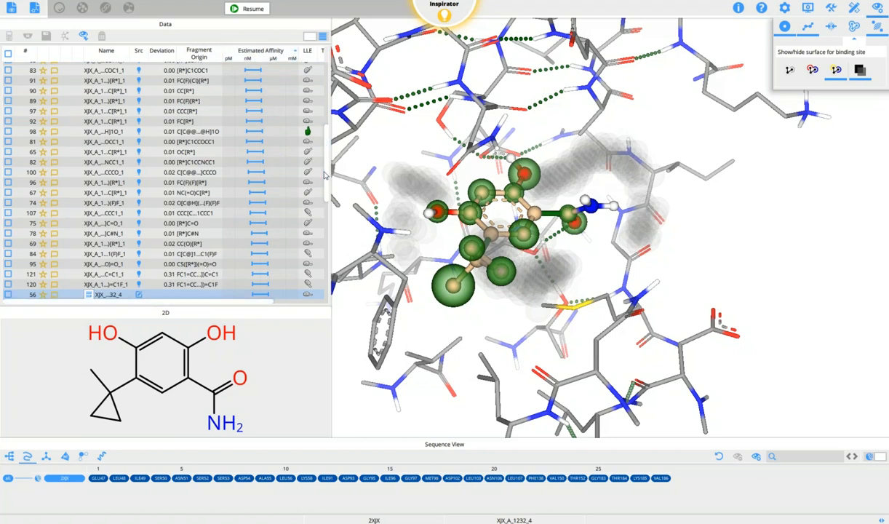
{"action": "scroll", "coordinate": [320, 175], "scroll_direction": "up", "scroll_amount": 7}
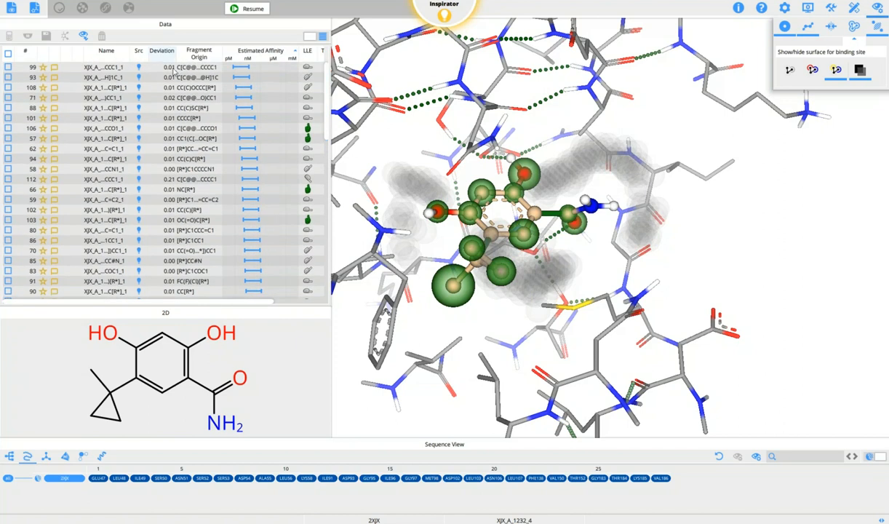
Examine the top-ranked results one by one in 2D and in the binding site, from entry 99 through entry 66.
{"action": "left_click", "coordinate": [183, 67]}
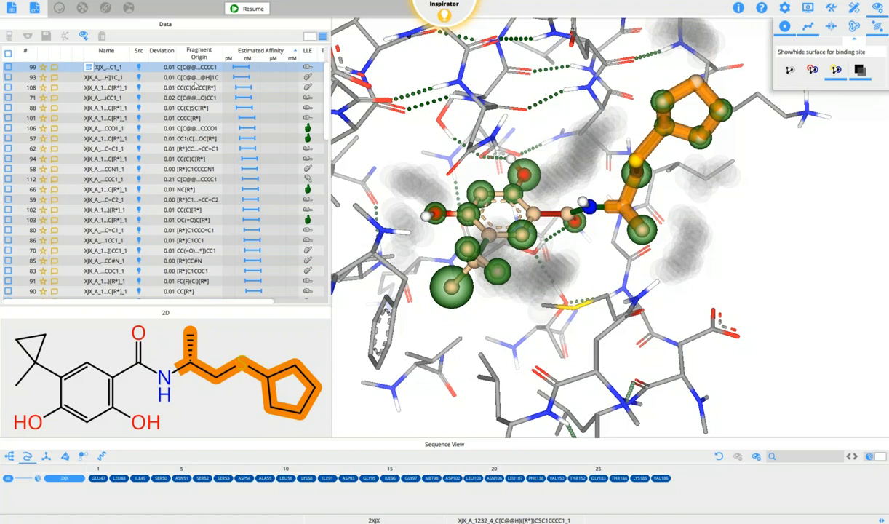
{"action": "key", "text": "Down"}
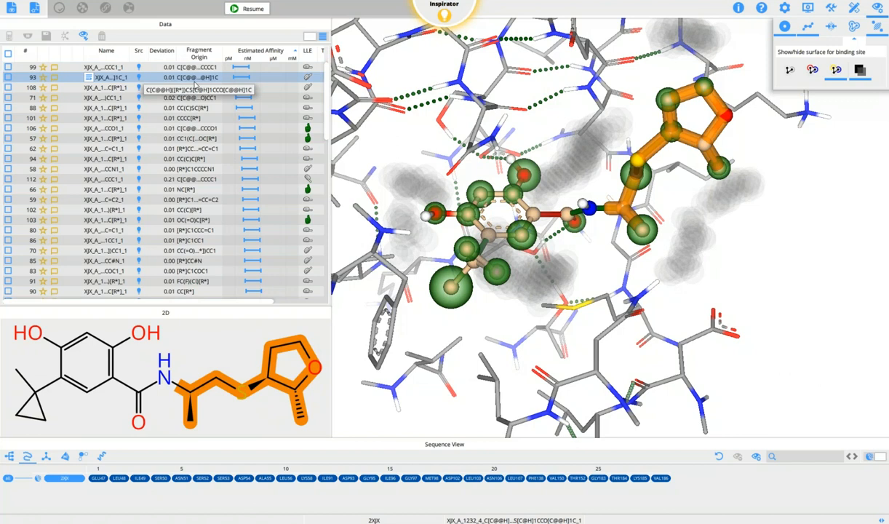
{"action": "key", "text": "Down"}
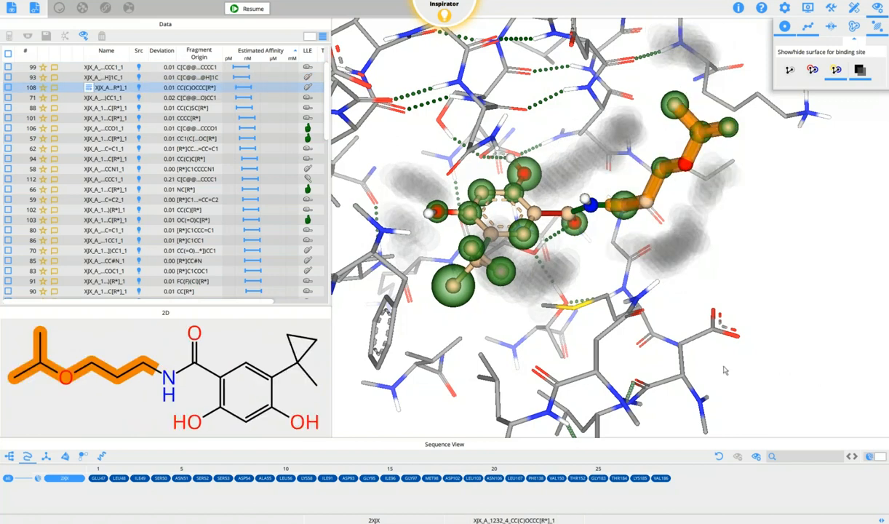
{"action": "key", "text": "Down"}
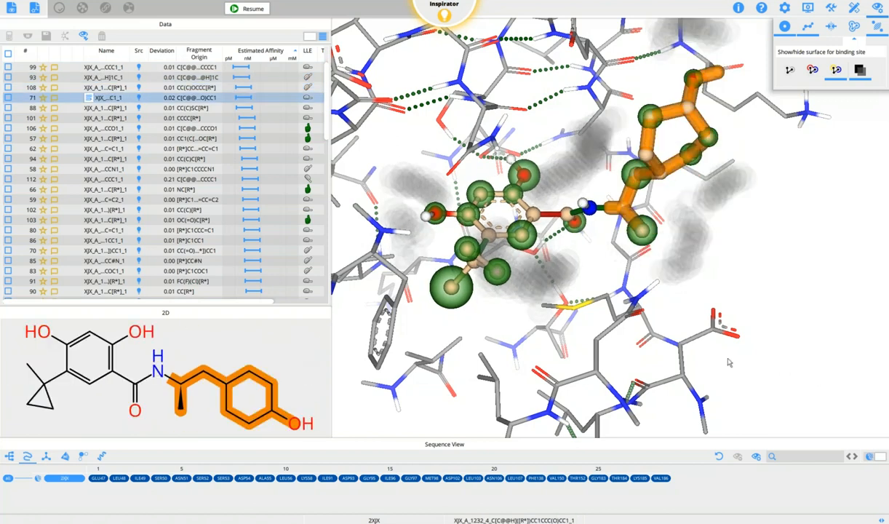
{"action": "mouse_move", "coordinate": [691, 261]}
{"action": "left_mouse_down"}
{"action": "mouse_move", "coordinate": [698, 269]}
{"action": "mouse_move", "coordinate": [711, 251]}
{"action": "mouse_move", "coordinate": [697, 262]}
{"action": "left_mouse_up"}
{"action": "key", "text": "Down"}
{"action": "key", "text": "Down"}
{"action": "key", "text": "Down"}
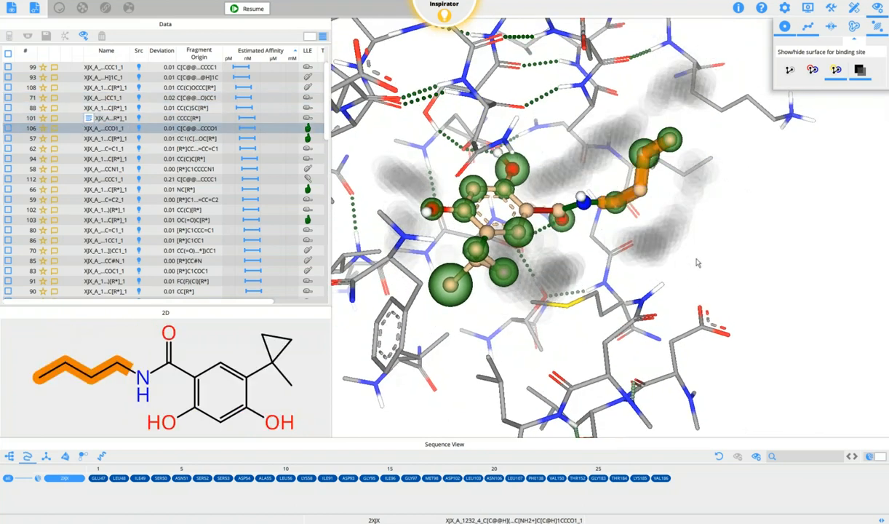
{"action": "key", "text": "Down"}
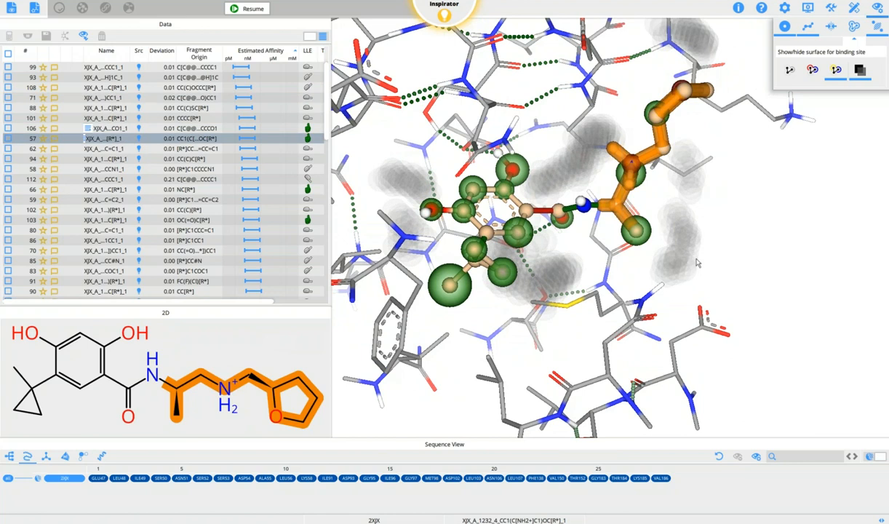
{"action": "key", "text": "Down"}
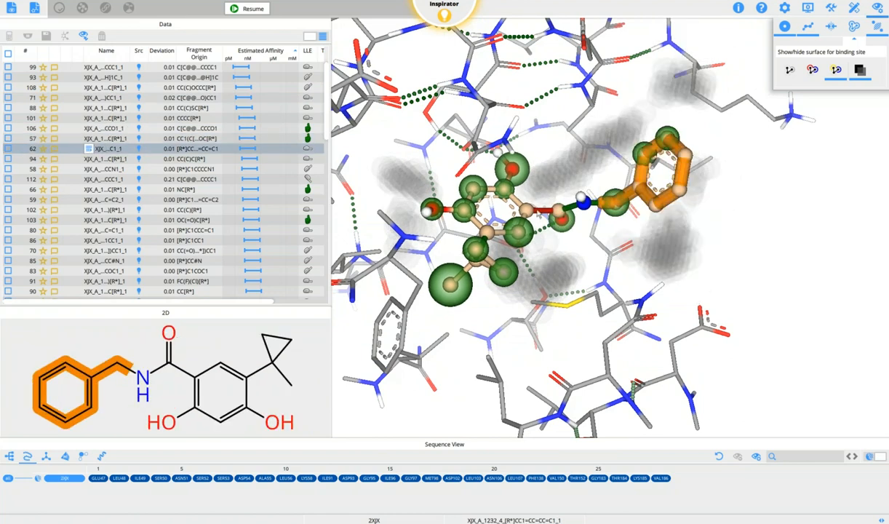
{"action": "key", "text": "Down"}
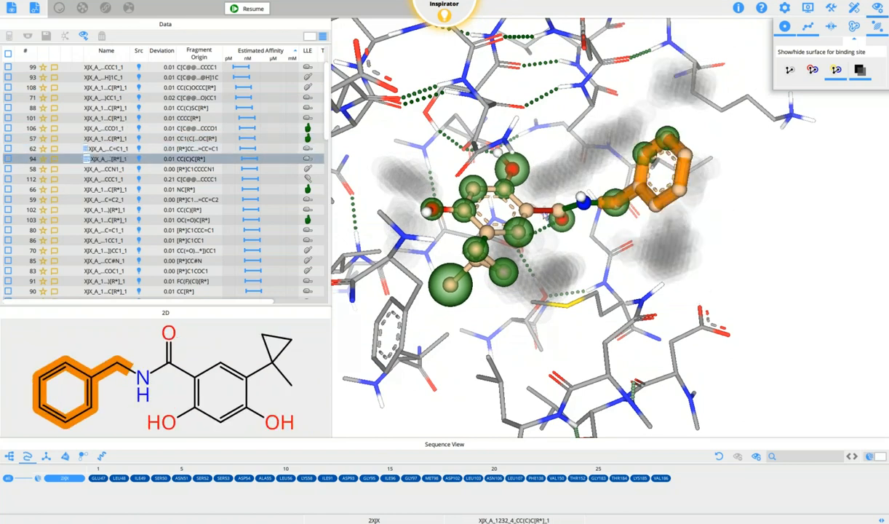
{"action": "key", "text": "Down"}
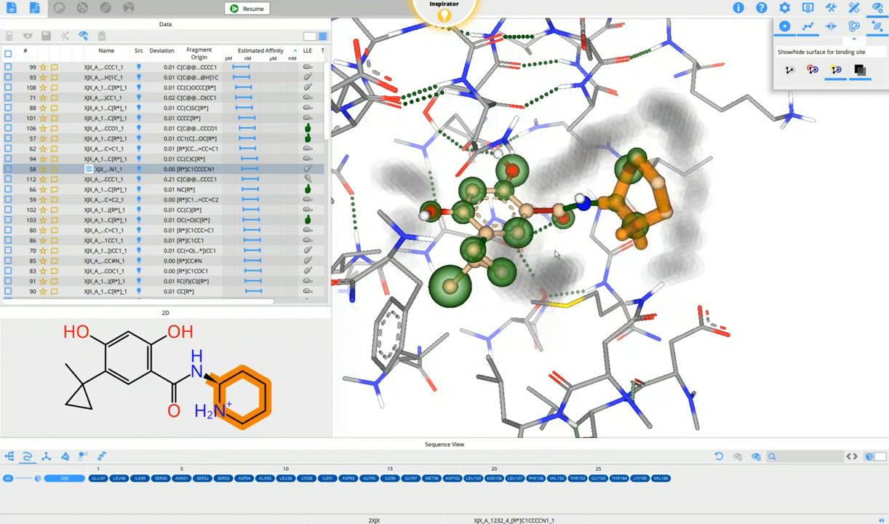
{"action": "key", "text": "Down"}
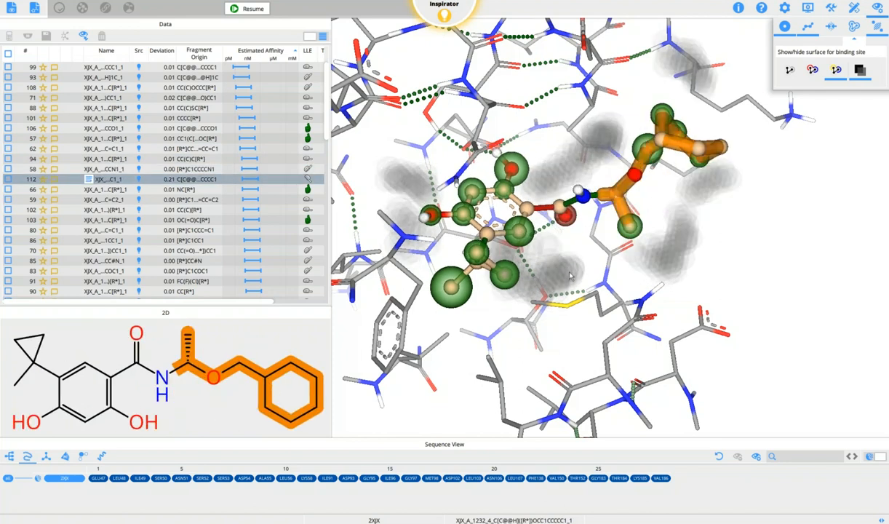
{"action": "key", "text": "Down"}
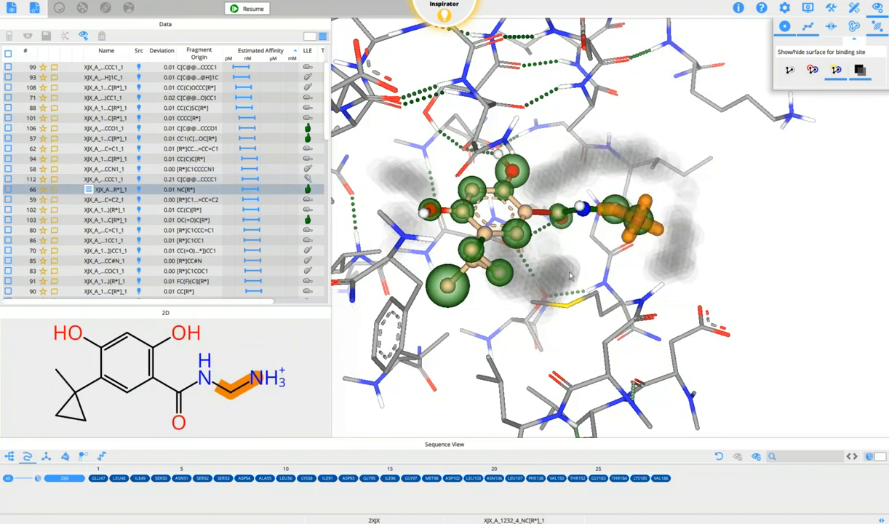
Examine entry 59 in the binding site, return to the starting amide, and look through the weakest-affinity results.
{"action": "key", "text": "Down"}
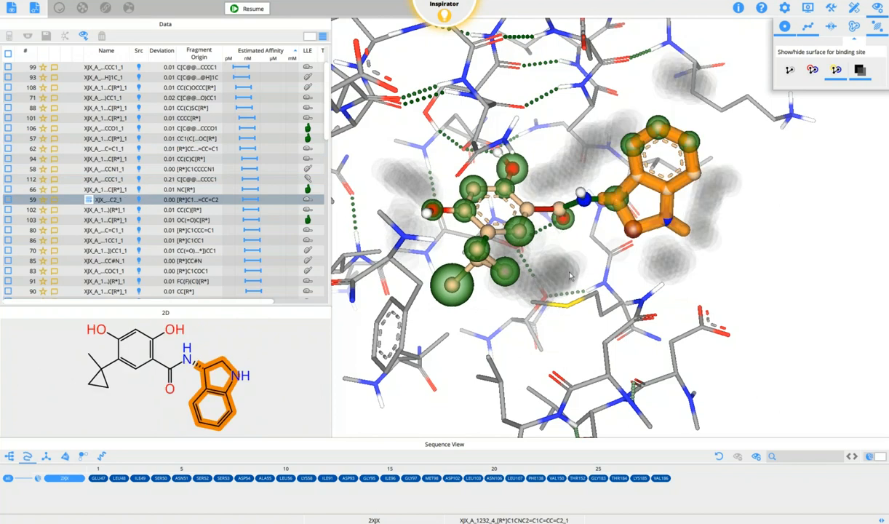
{"action": "left_click_drag", "start_coordinate": [563, 227], "coordinate": [563, 245]}
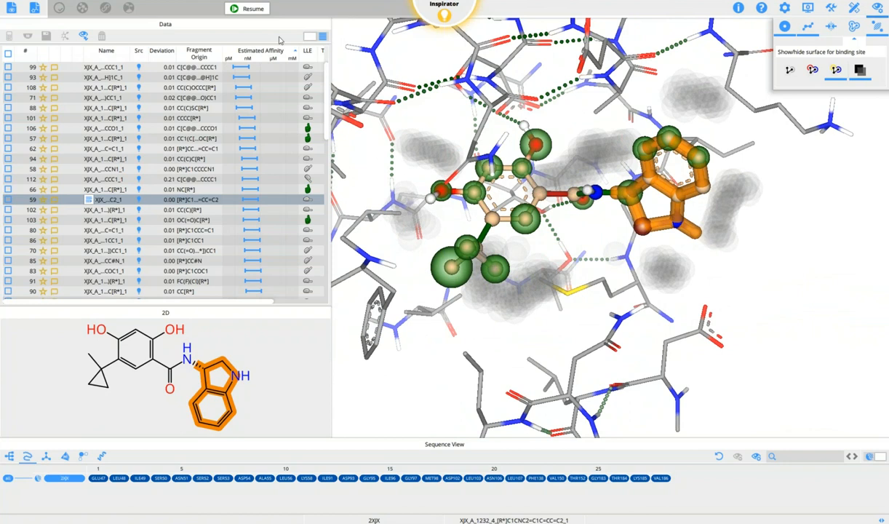
{"action": "left_click", "coordinate": [264, 9]}
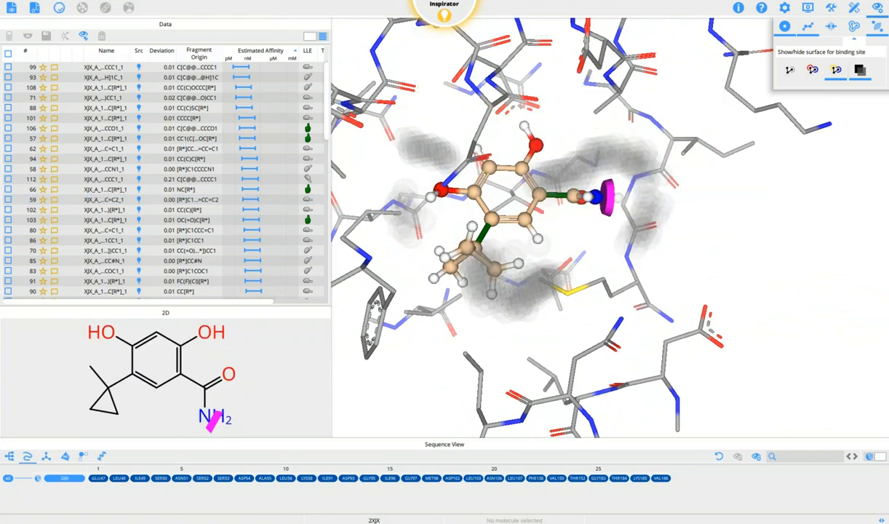
{"action": "left_click_drag", "start_coordinate": [325, 111], "coordinate": [326, 291]}
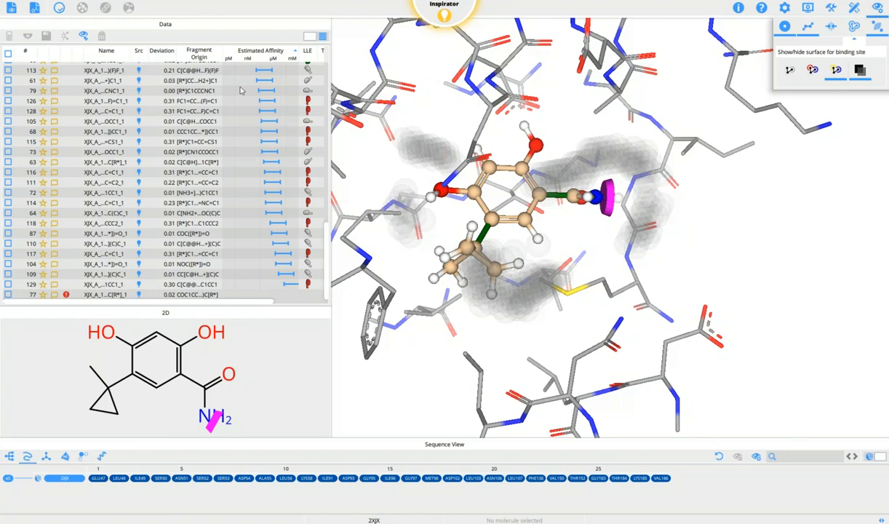
Switch to Analyzer mode and remove the torsion quality and intramolecular clash filters so the full molecule list applies.
{"action": "mouse_move", "coordinate": [427, 10]}
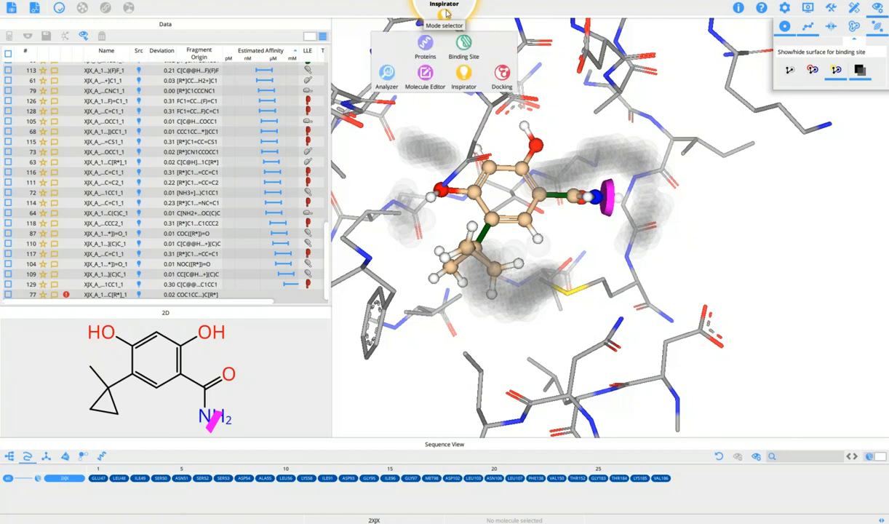
{"action": "left_click", "coordinate": [386, 73]}
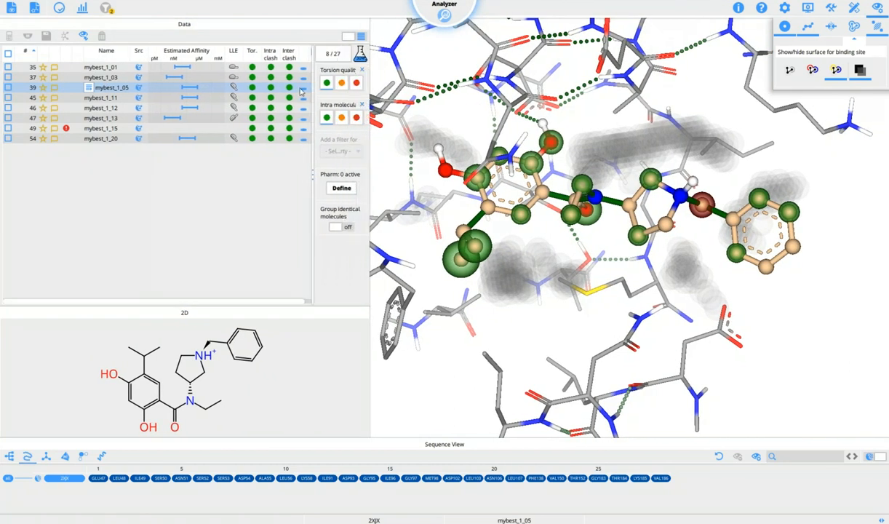
{"action": "left_click", "coordinate": [364, 72]}
{"action": "left_click", "coordinate": [364, 72]}
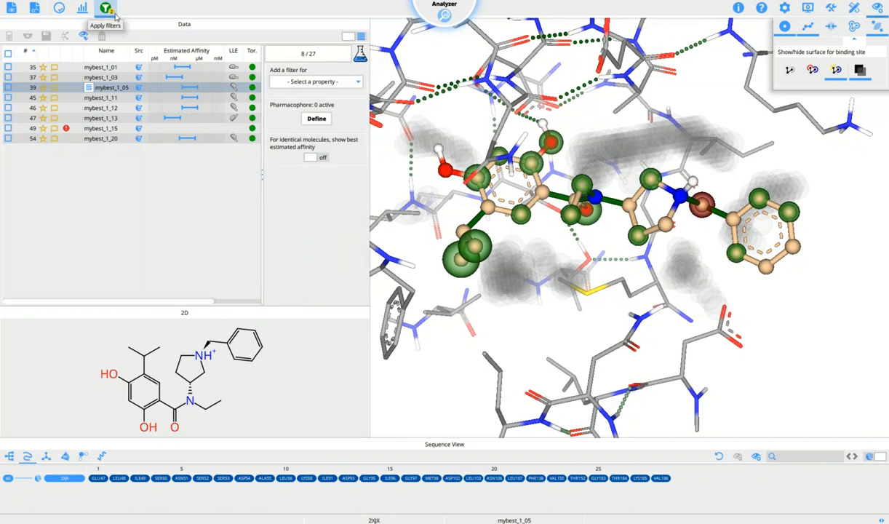
{"action": "left_click", "coordinate": [107, 9]}
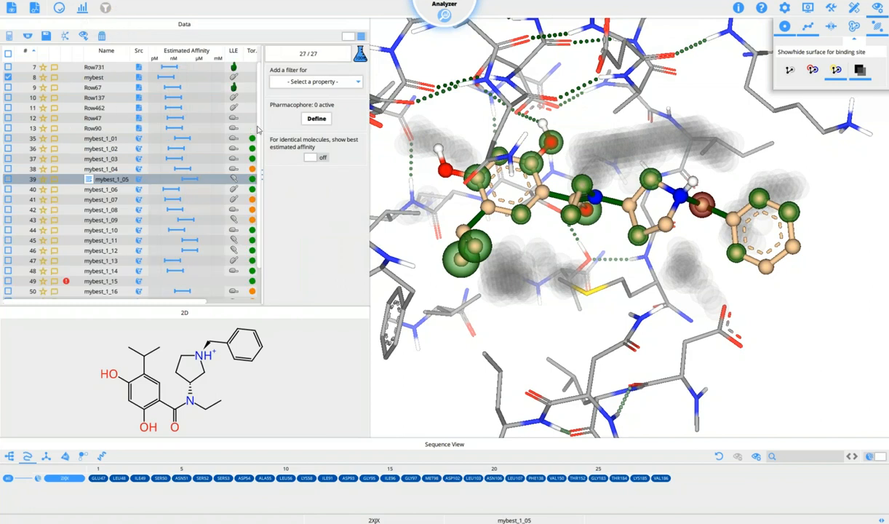
Display Row731 in the binding site, inspect its pose from several angles, and add it to the Inspirator.
{"action": "left_click", "coordinate": [106, 68]}
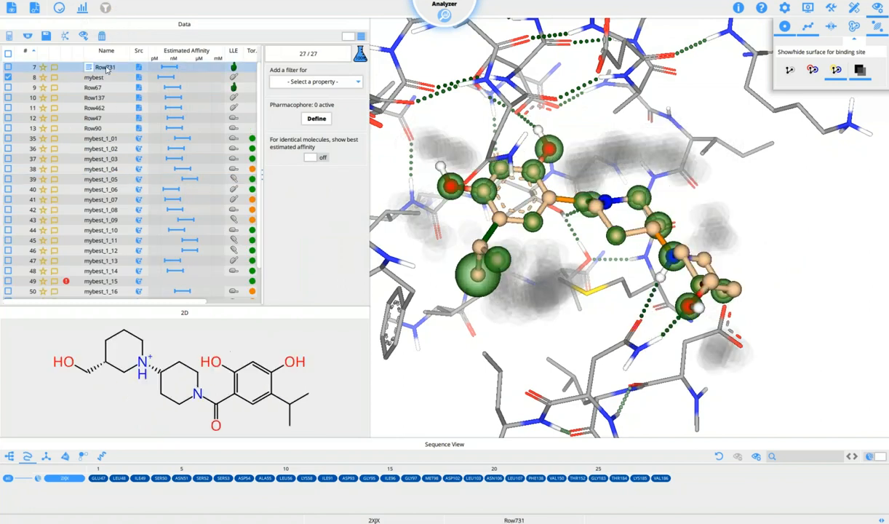
{"action": "mouse_move", "coordinate": [661, 312]}
{"action": "left_mouse_down"}
{"action": "mouse_move", "coordinate": [662, 324]}
{"action": "mouse_move", "coordinate": [644, 319]}
{"action": "mouse_move", "coordinate": [641, 295]}
{"action": "mouse_move", "coordinate": [690, 299]}
{"action": "mouse_move", "coordinate": [661, 285]}
{"action": "left_mouse_up"}
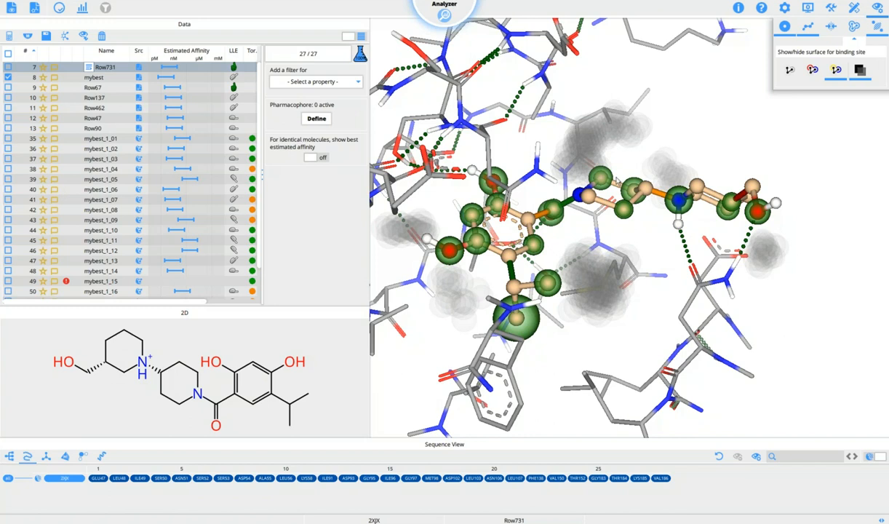
{"action": "left_click_drag", "start_coordinate": [627, 160], "coordinate": [627, 196]}
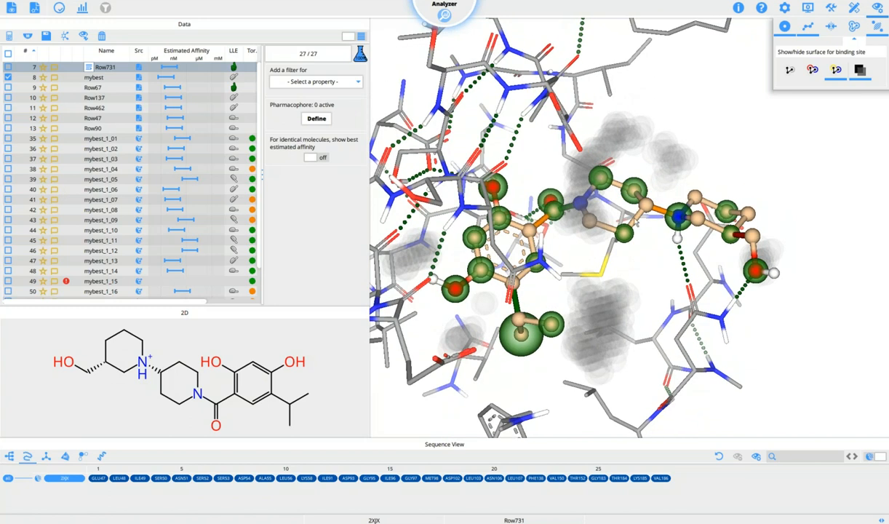
{"action": "left_click_drag", "start_coordinate": [587, 217], "coordinate": [614, 214]}
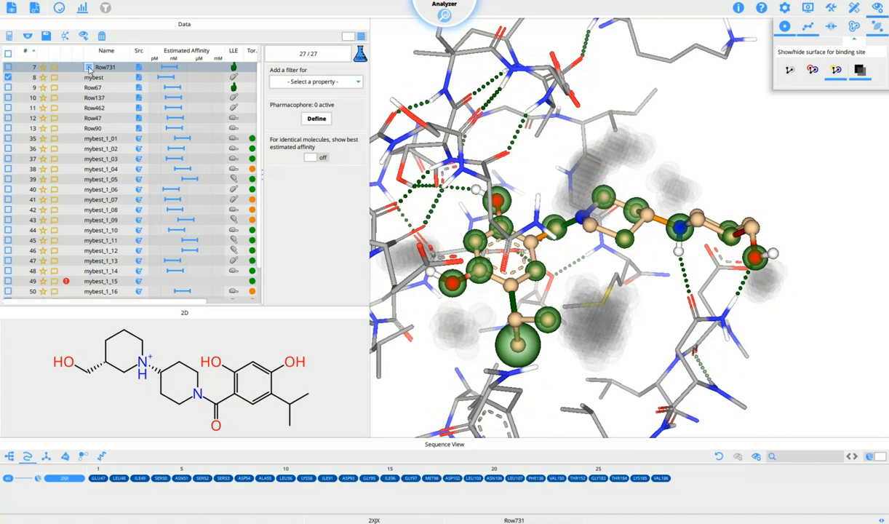
{"action": "left_click", "coordinate": [90, 68]}
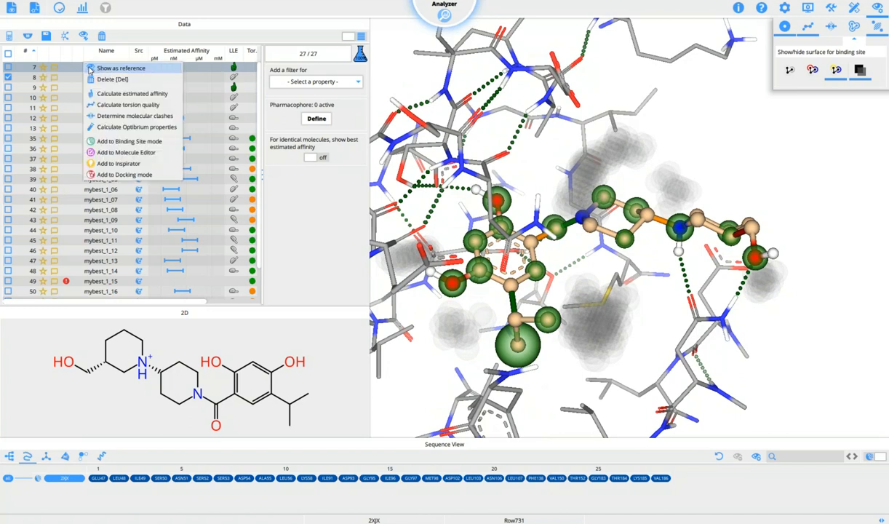
{"action": "left_click", "coordinate": [118, 163]}
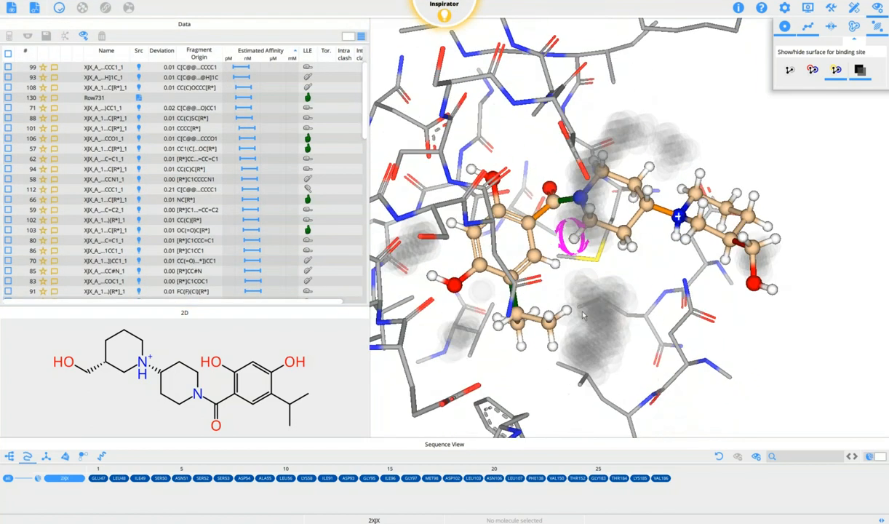
Mark the amide C–N bond and the bond joining the two piperidine rings of Row731, and run the core replacement.
{"action": "left_click", "coordinate": [565, 203]}
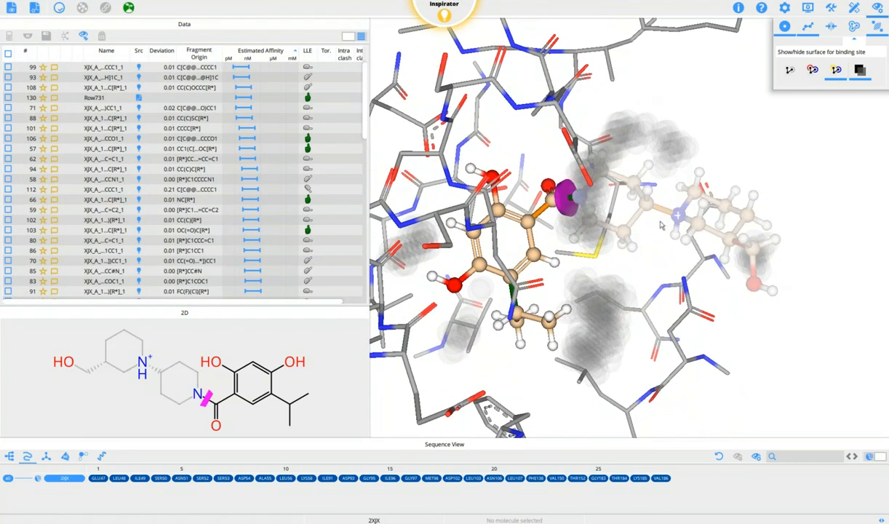
{"action": "left_click", "coordinate": [662, 207]}
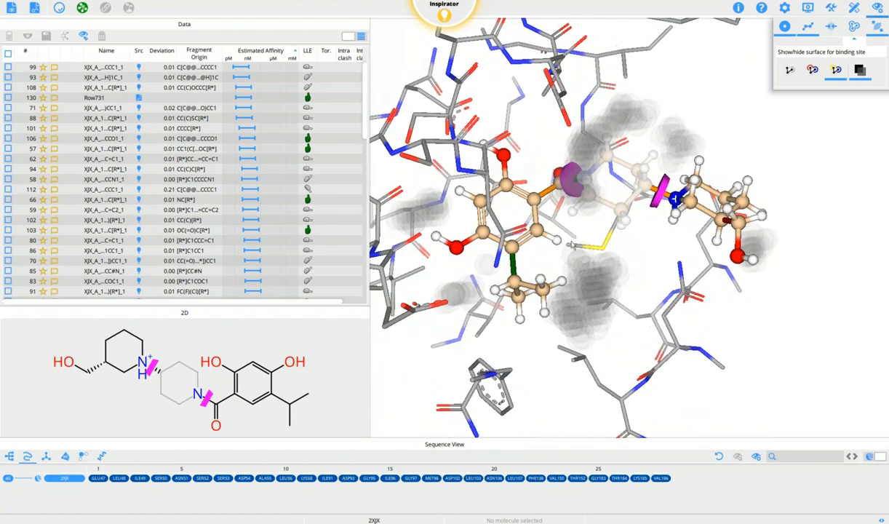
{"action": "left_click", "coordinate": [82, 8]}
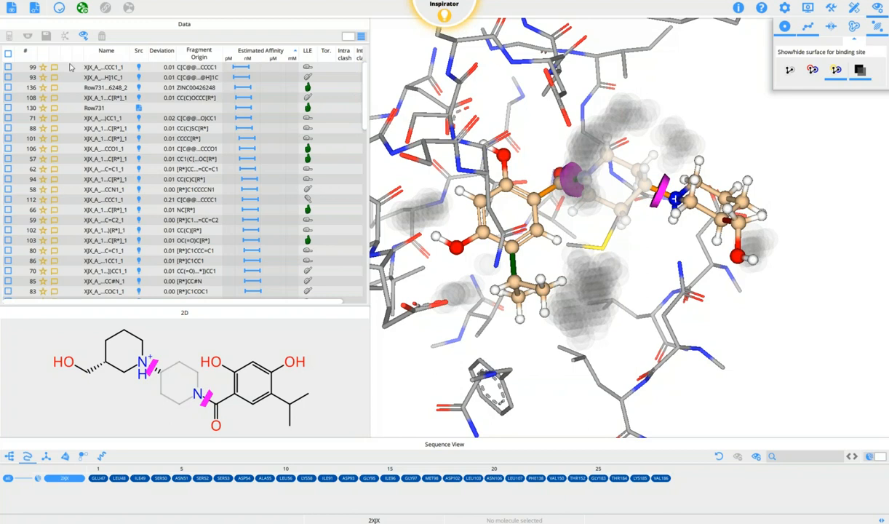
Sort the results by entry number and examine core replacements 135 and 136 in 2D and in the binding site.
{"action": "left_click", "coordinate": [27, 53]}
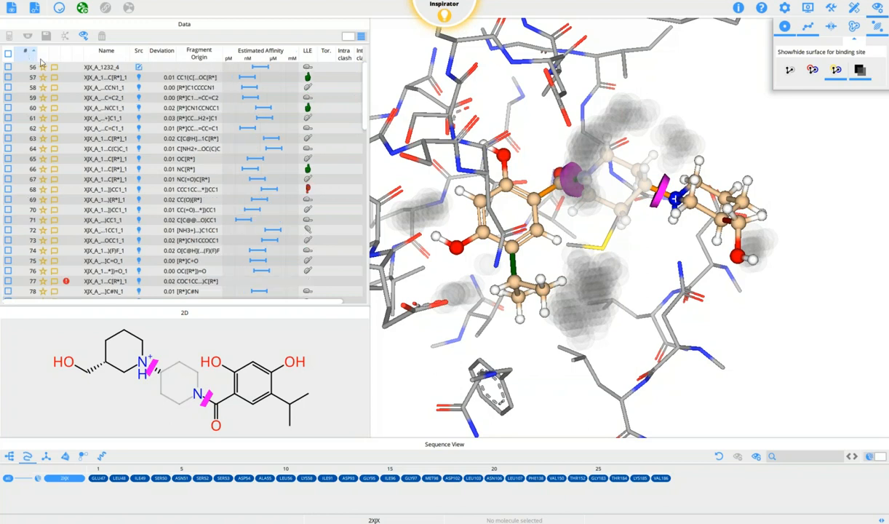
{"action": "left_click_drag", "start_coordinate": [364, 95], "coordinate": [377, 311]}
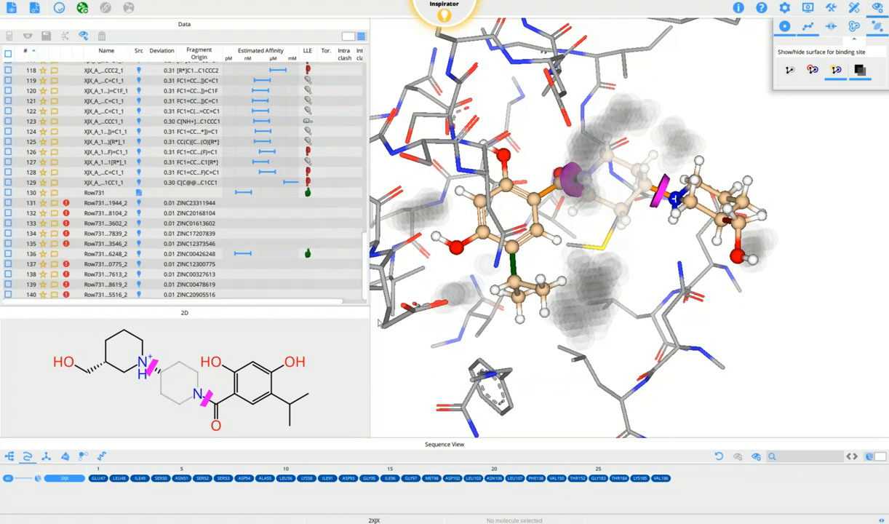
{"action": "left_click", "coordinate": [110, 243]}
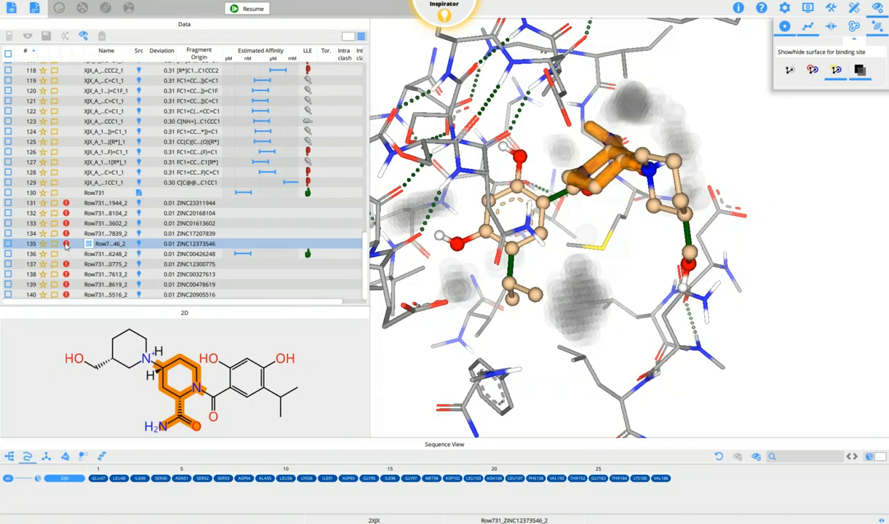
{"action": "mouse_move", "coordinate": [65, 245]}
{"action": "left_click", "coordinate": [109, 254]}
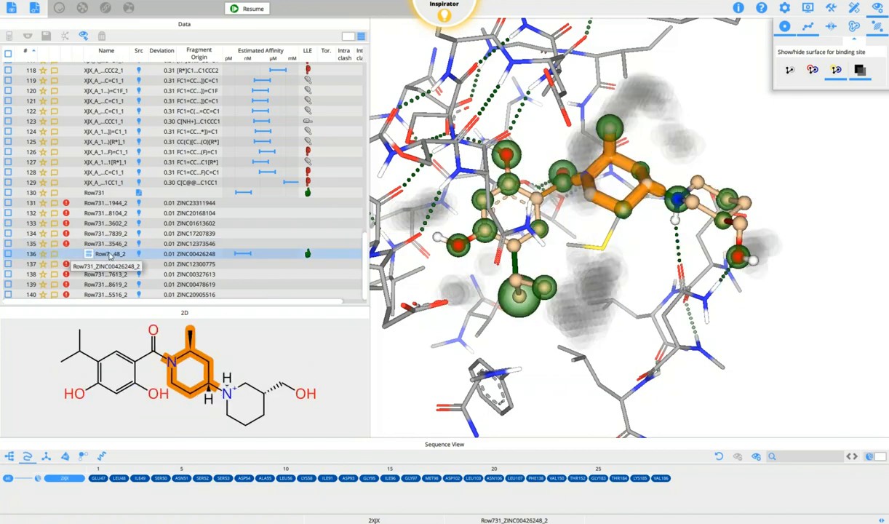
{"action": "left_click_drag", "start_coordinate": [611, 276], "coordinate": [669, 276]}
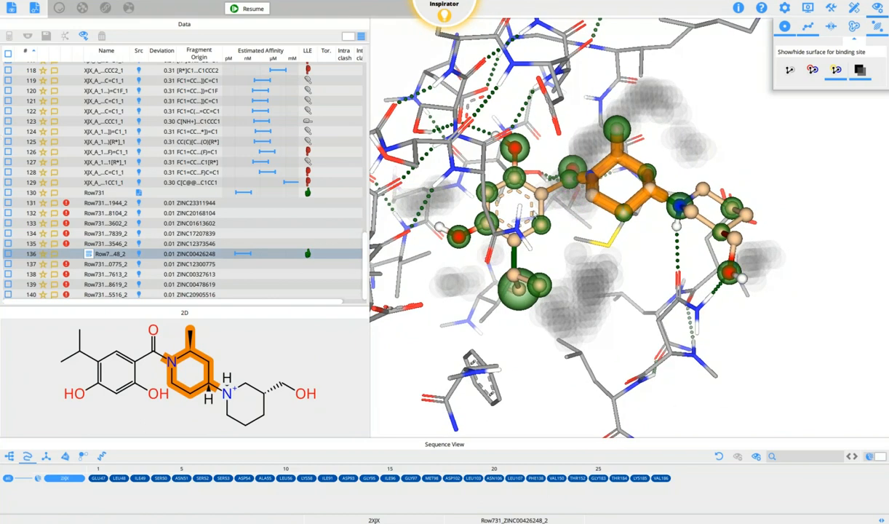
Return to the Row731 query, move the amide cut to the aryl–carbonyl bond, and rerun the core replacement.
{"action": "left_click", "coordinate": [250, 9]}
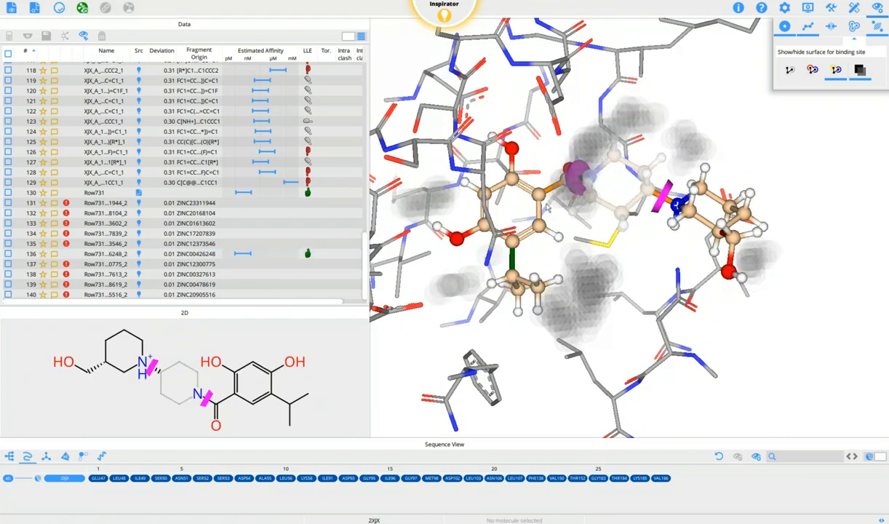
{"action": "left_click_drag", "start_coordinate": [537, 205], "coordinate": [564, 216]}
{"action": "left_click", "coordinate": [562, 182]}
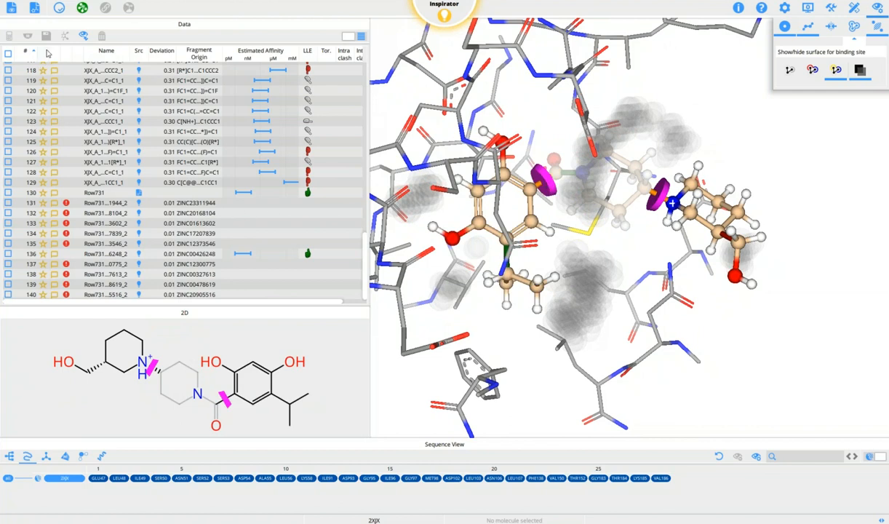
{"action": "left_click", "coordinate": [81, 8]}
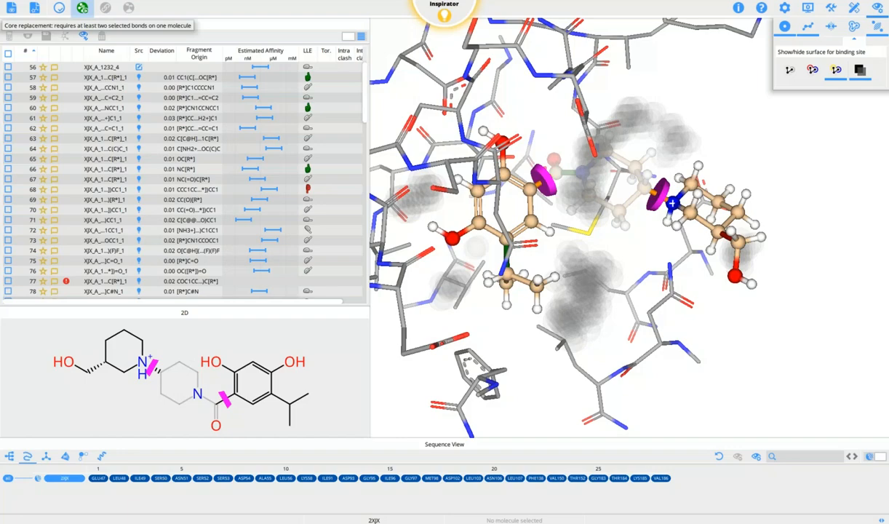
Examine the new core replacements in 2D and in the binding site, including entries 147, 142, 143 and 145.
{"action": "scroll", "coordinate": [173, 280], "scroll_direction": "down", "scroll_amount": 12}
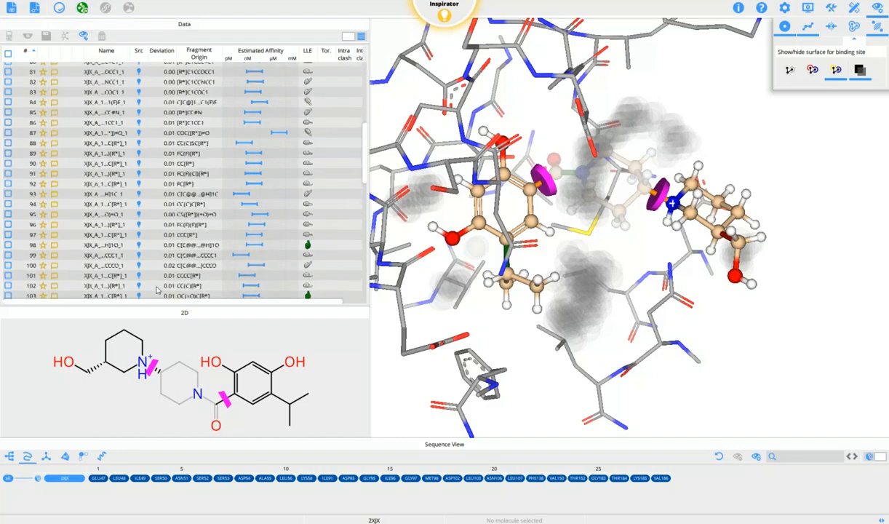
{"action": "left_click_drag", "start_coordinate": [363, 184], "coordinate": [368, 314]}
{"action": "left_click", "coordinate": [204, 293]}
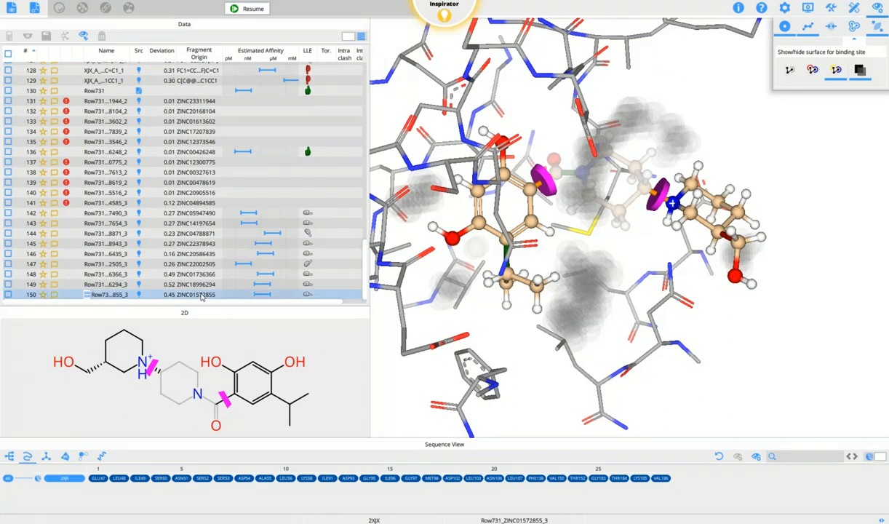
{"action": "left_click", "coordinate": [196, 265]}
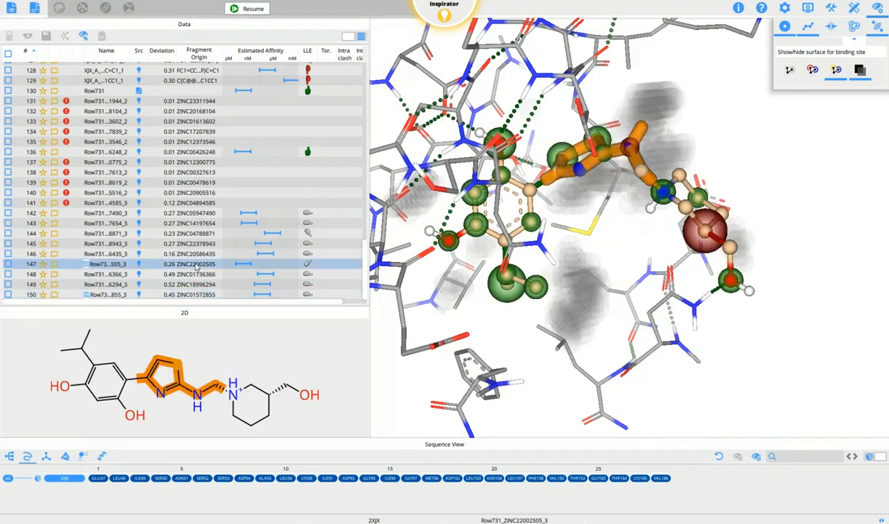
{"action": "left_click_drag", "start_coordinate": [584, 246], "coordinate": [557, 240]}
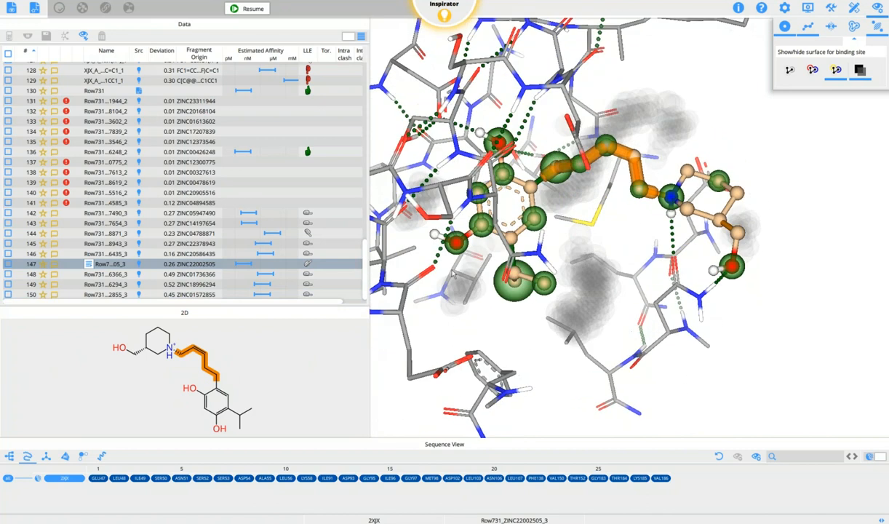
{"action": "left_click", "coordinate": [187, 213]}
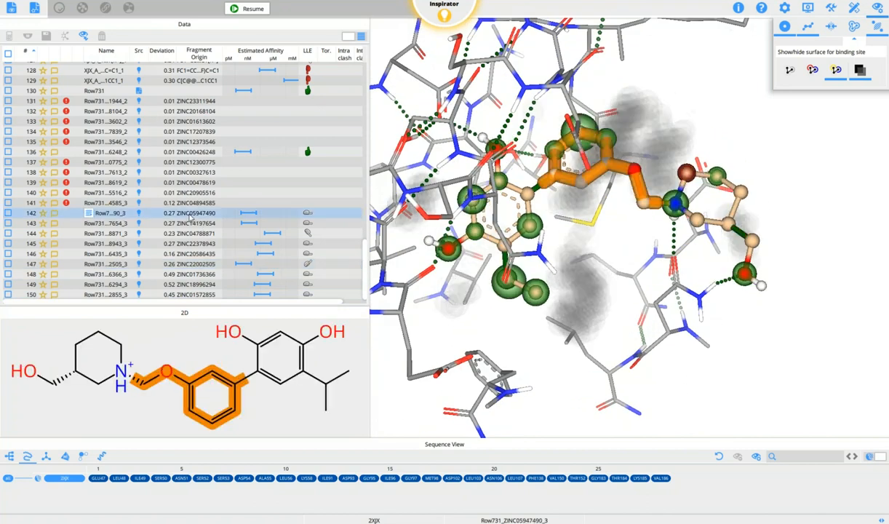
{"action": "left_click", "coordinate": [177, 222]}
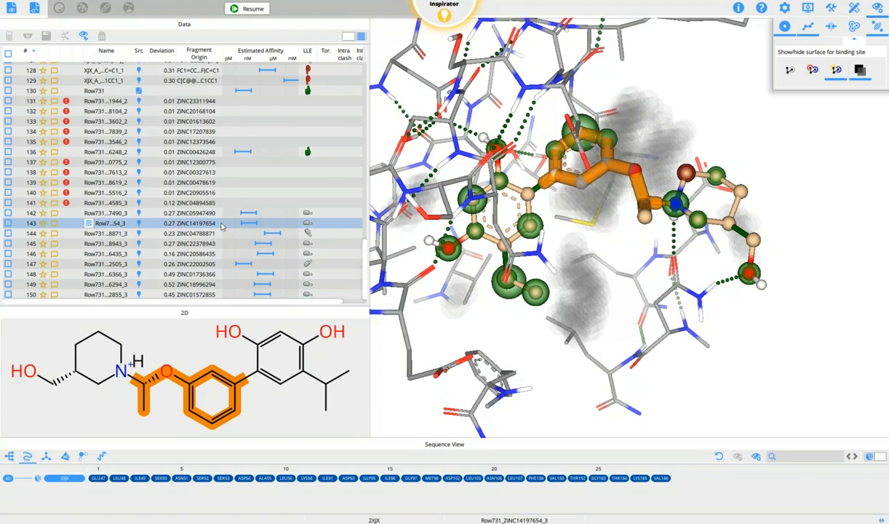
{"action": "left_click", "coordinate": [201, 243]}
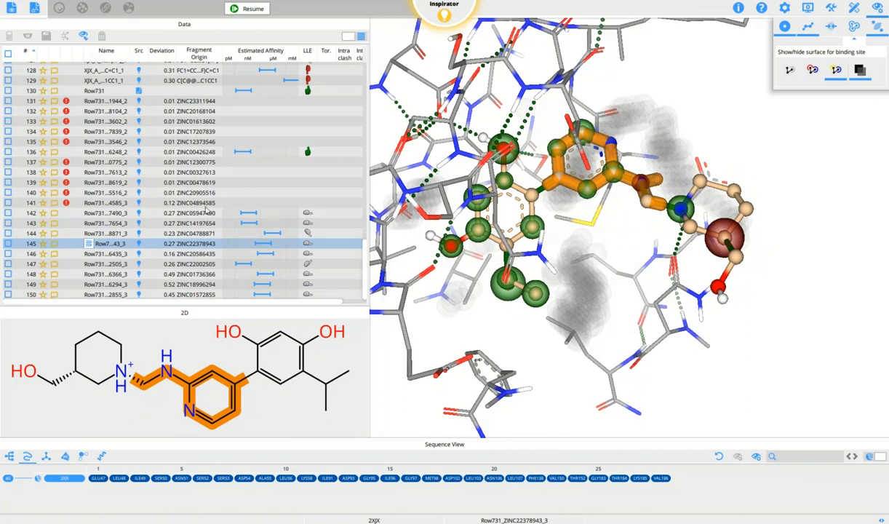
Return to the Row731 query and open the Inspirator settings to check the selected ReCore index.
{"action": "left_click", "coordinate": [247, 8]}
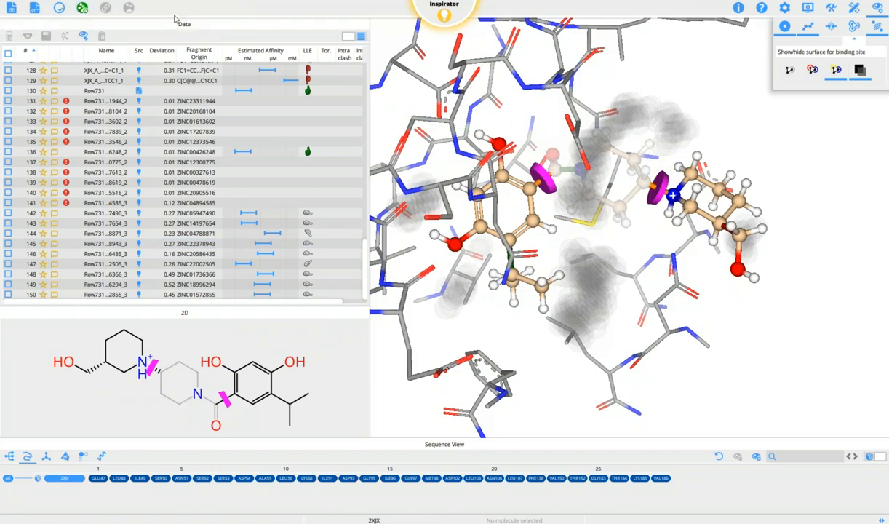
{"action": "left_click", "coordinate": [788, 11]}
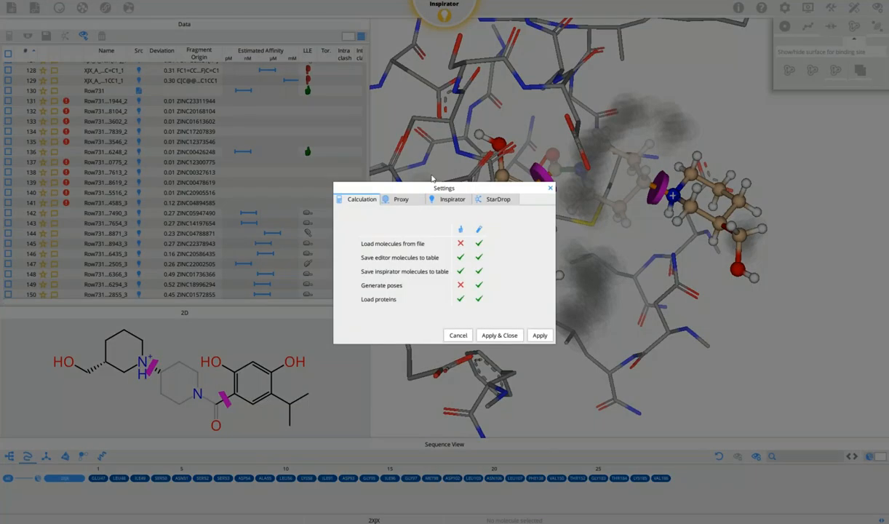
{"action": "left_click", "coordinate": [446, 199]}
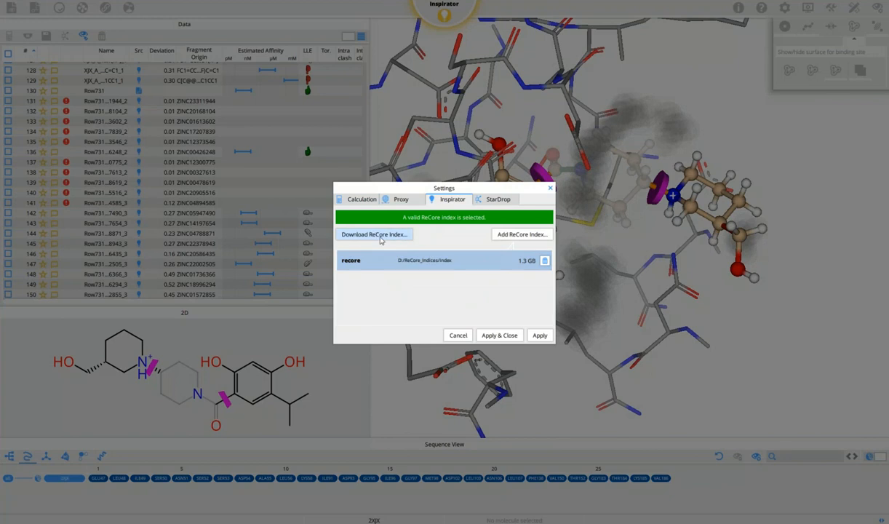
View the download page for the ZINC-based ReCore index package, and apply and close the Inspirator settings.
{"action": "left_click", "coordinate": [403, 234]}
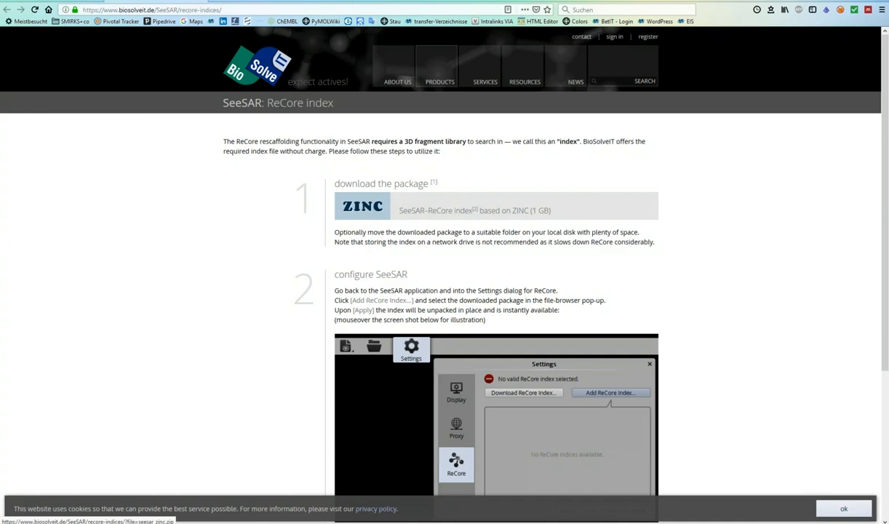
{"action": "left_click", "coordinate": [449, 212]}
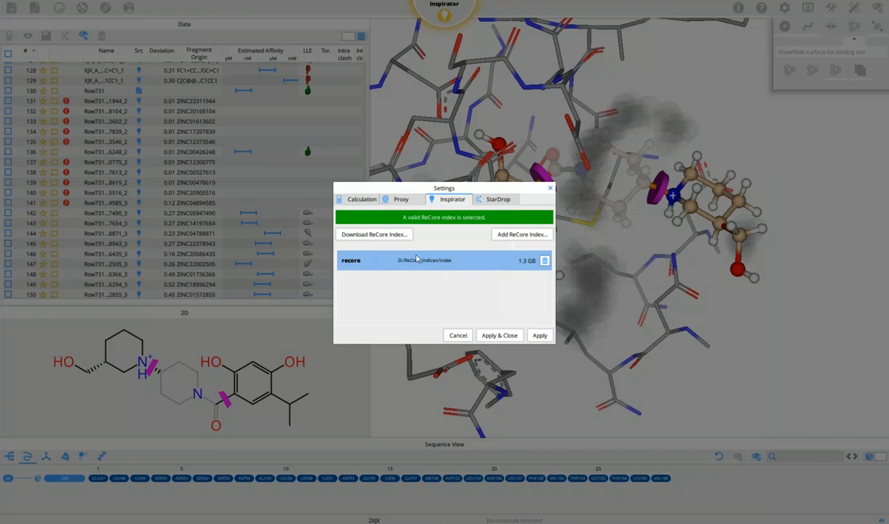
{"action": "left_click", "coordinate": [493, 338]}
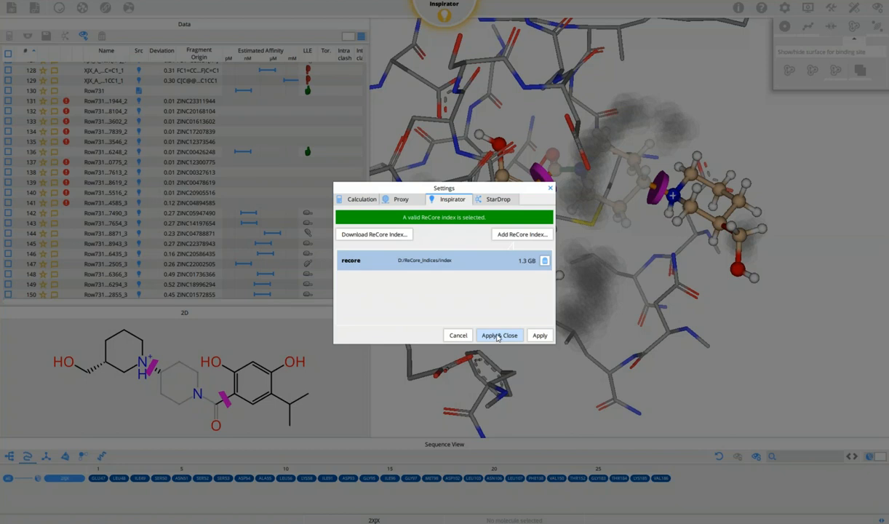
{"action": "left_click", "coordinate": [497, 335]}
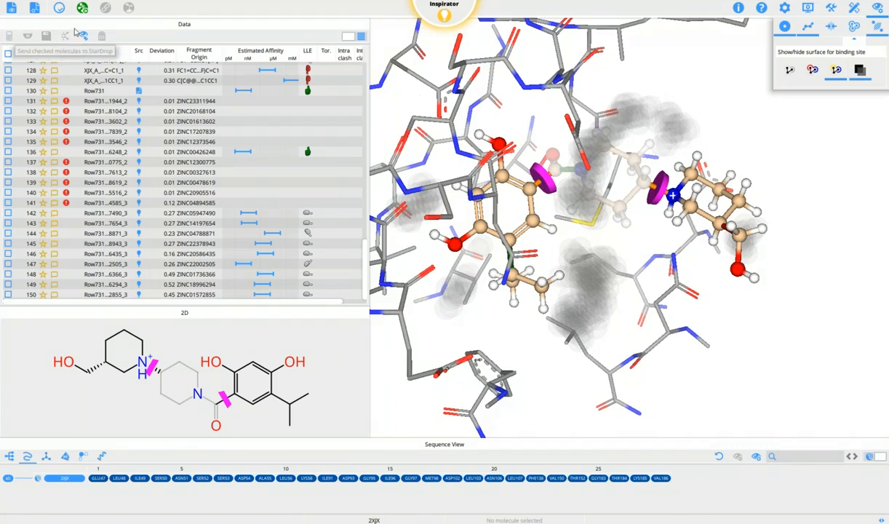
Clear all molecules from Inspirator mode.
{"action": "left_click", "coordinate": [34, 9]}
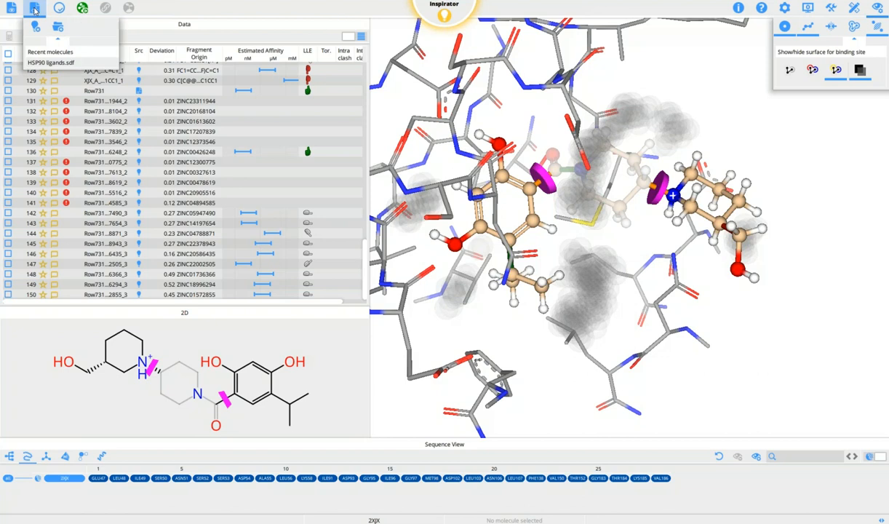
{"action": "left_click", "coordinate": [35, 26]}
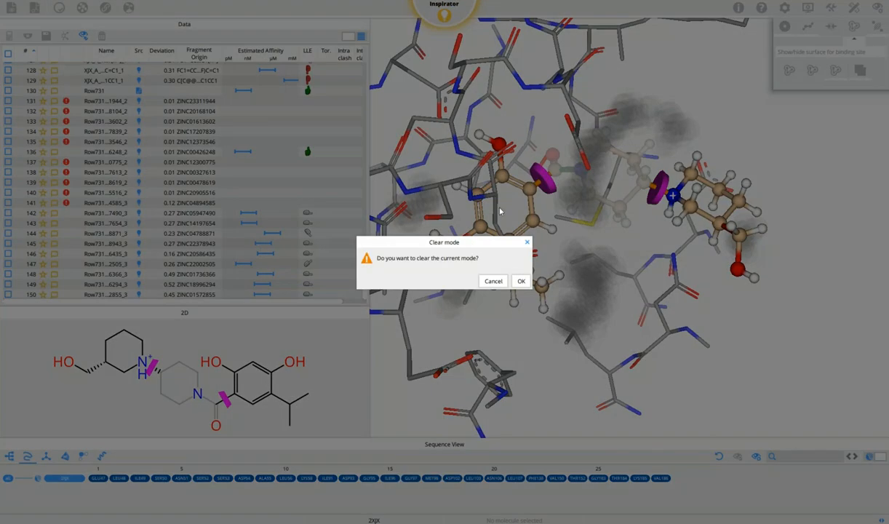
{"action": "left_click", "coordinate": [519, 280]}
Switch to Molecule Editor mode, resume editing and undo the edits back to the ligand carrying the methylpiperazine group.
{"action": "left_click", "coordinate": [424, 8]}
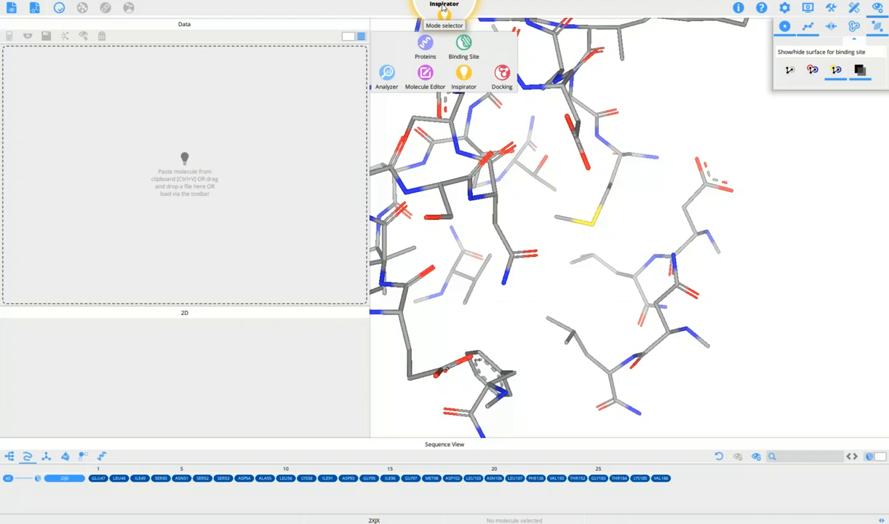
{"action": "left_click", "coordinate": [423, 76]}
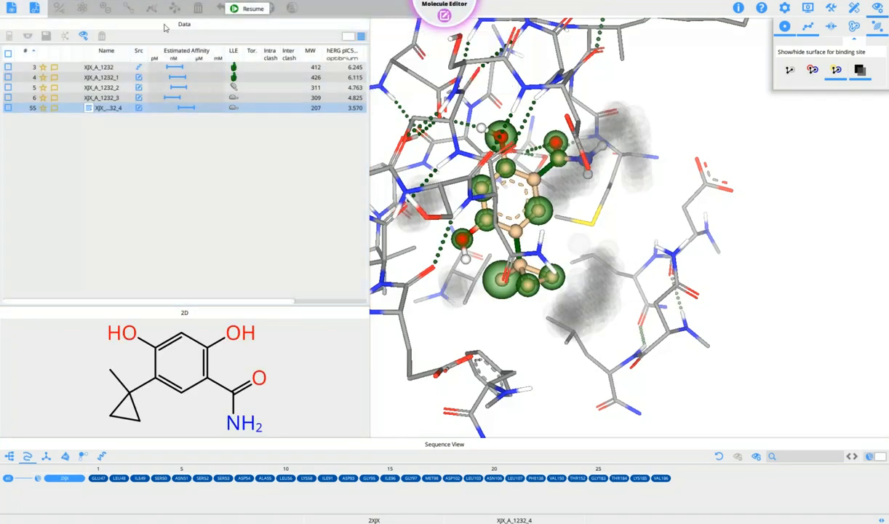
{"action": "left_click", "coordinate": [250, 10]}
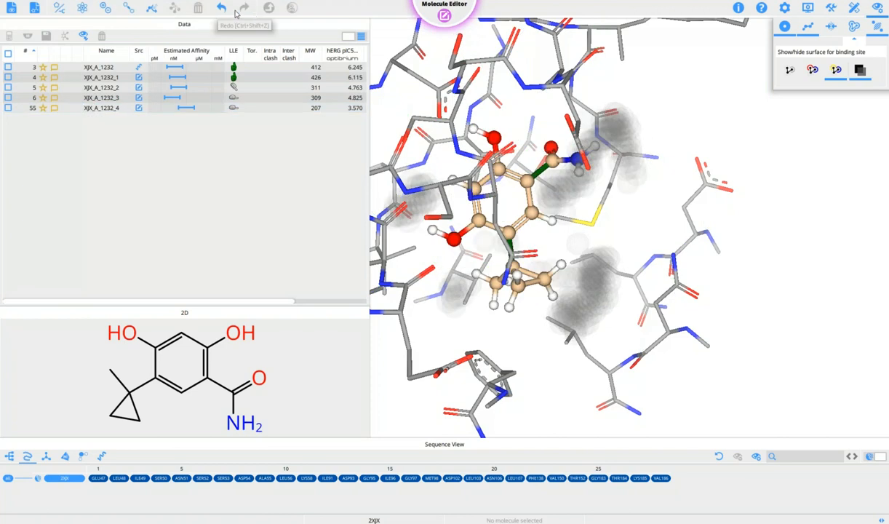
{"action": "left_click", "coordinate": [221, 8]}
{"action": "left_click", "coordinate": [221, 8]}
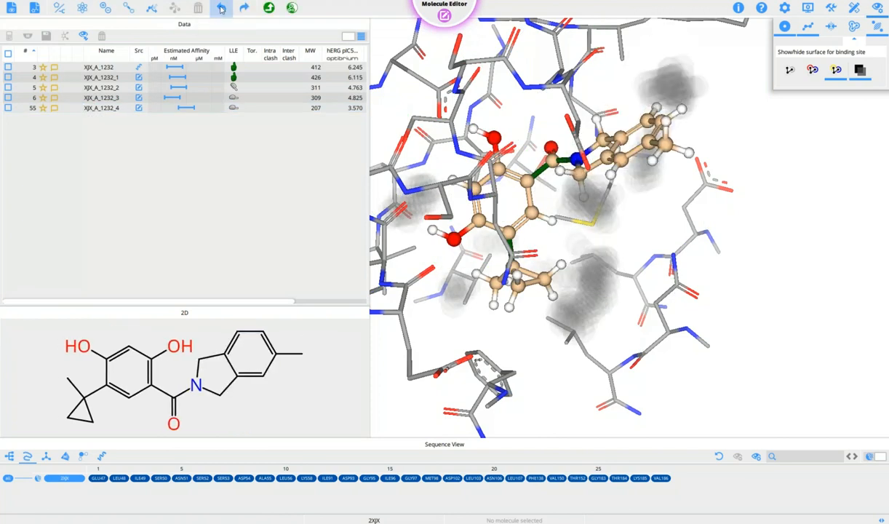
{"action": "left_click", "coordinate": [221, 8]}
{"action": "left_click", "coordinate": [221, 8]}
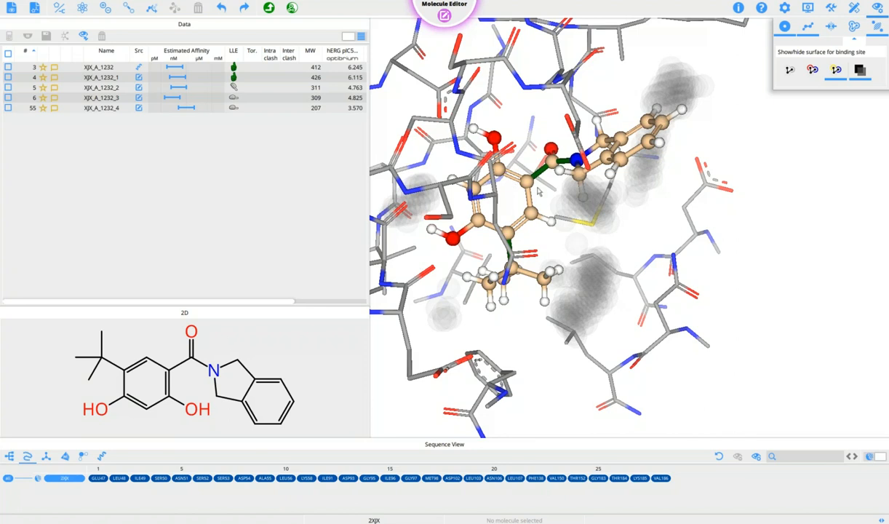
{"action": "left_click", "coordinate": [221, 8]}
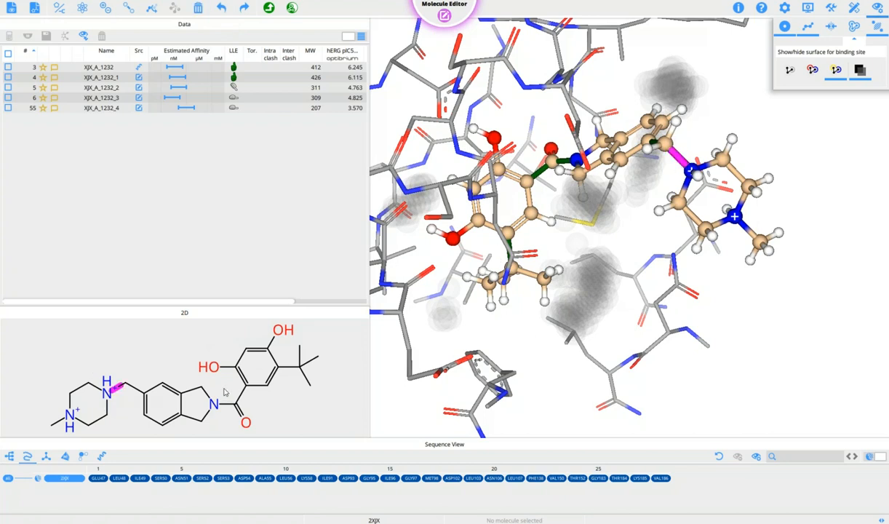
Delete the tert-butyl dihydroxybenzoyl isoindoline part, leaving only the dimethylpiperazine fragment, and save the fragment to the table.
{"action": "mouse_move", "coordinate": [127, 395]}
{"action": "left_mouse_down"}
{"action": "mouse_move", "coordinate": [329, 412]}
{"action": "mouse_move", "coordinate": [273, 314]}
{"action": "mouse_move", "coordinate": [225, 322]}
{"action": "left_mouse_up"}
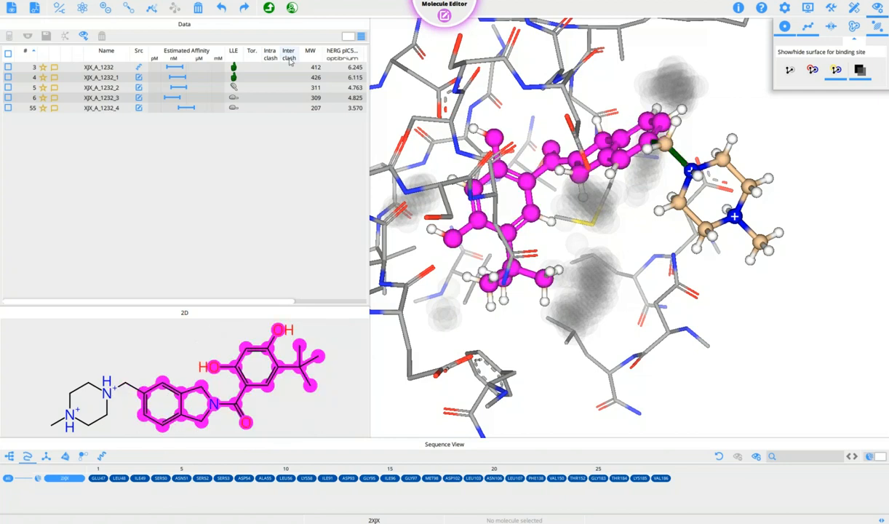
{"action": "key", "text": "Delete"}
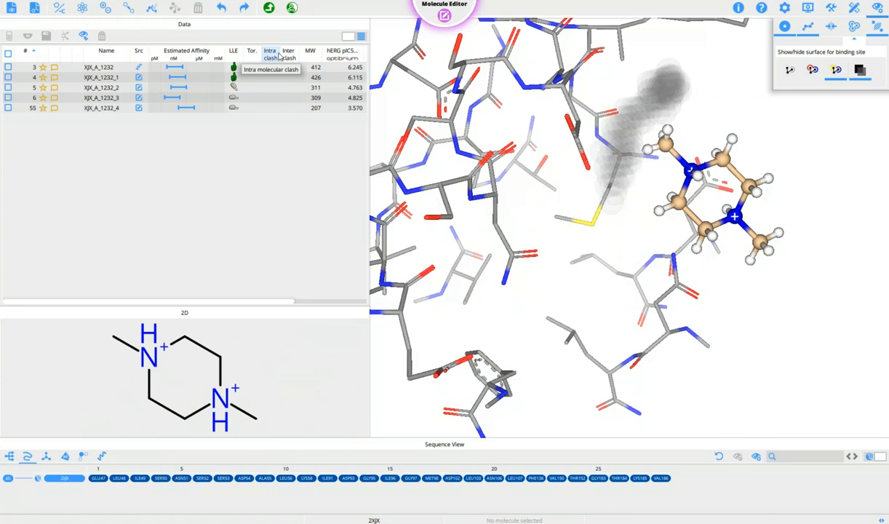
{"action": "left_click", "coordinate": [269, 8]}
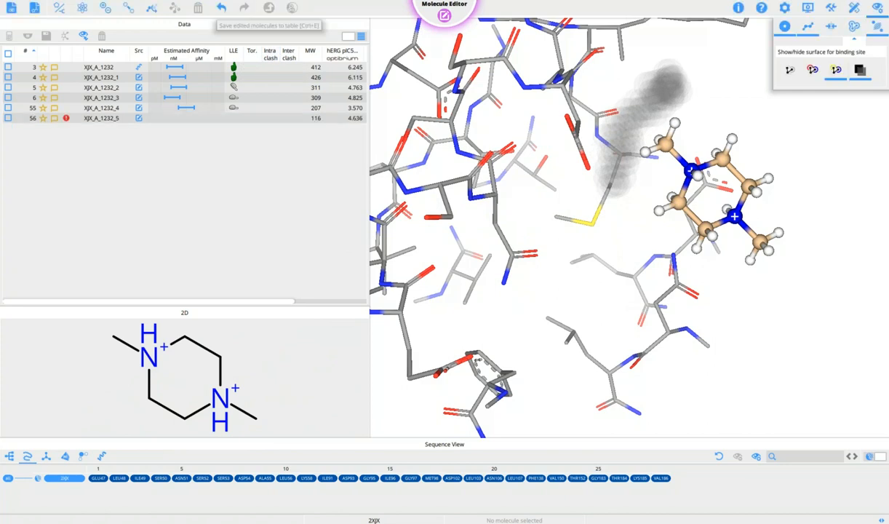
Inspect fragments XJX_A_1232_4 and XJX_A_1232_5, check both entries and add them to Inspirator mode.
{"action": "left_click", "coordinate": [98, 118]}
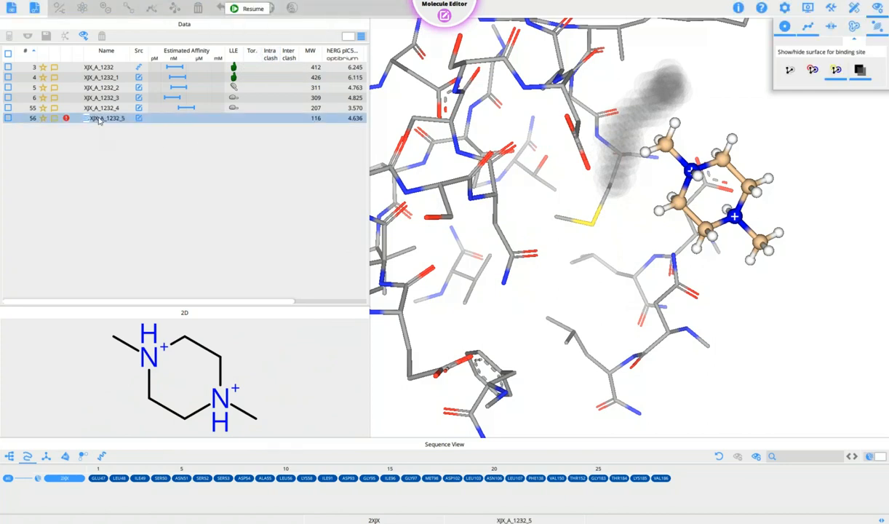
{"action": "left_click", "coordinate": [107, 108]}
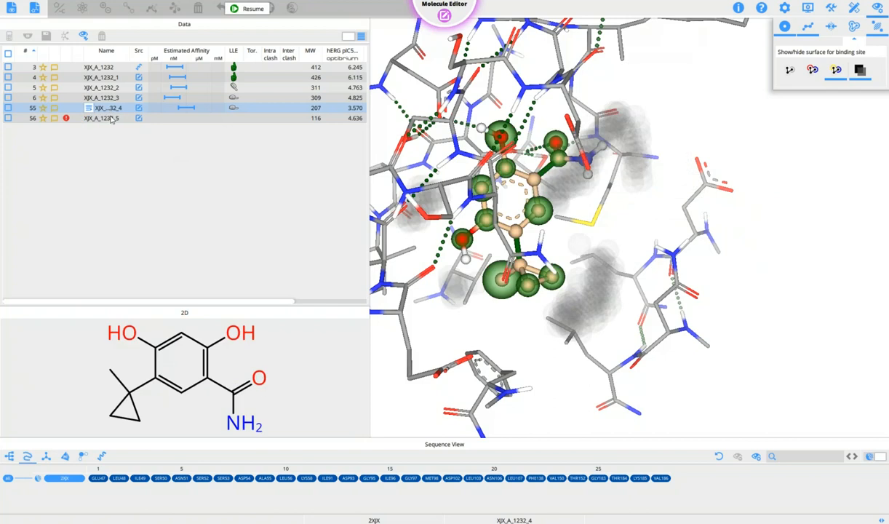
{"action": "left_click", "coordinate": [109, 119]}
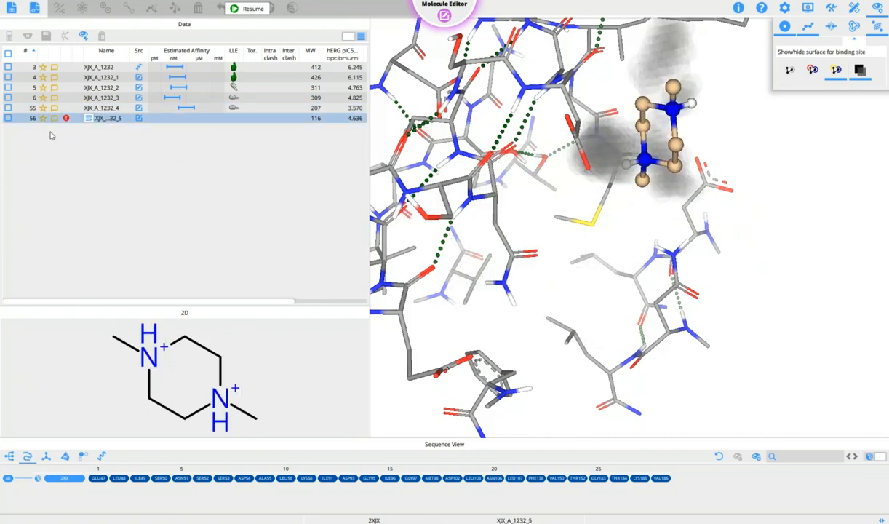
{"action": "left_click", "coordinate": [9, 119]}
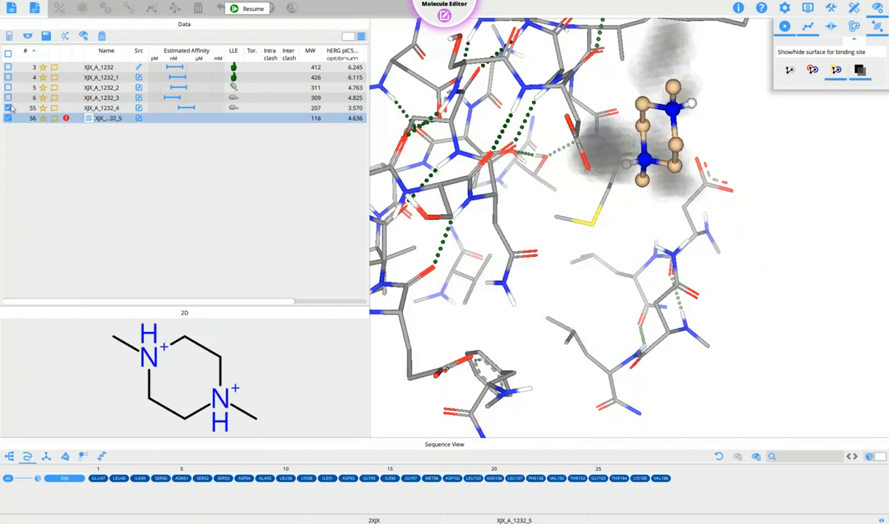
{"action": "left_click", "coordinate": [28, 36]}
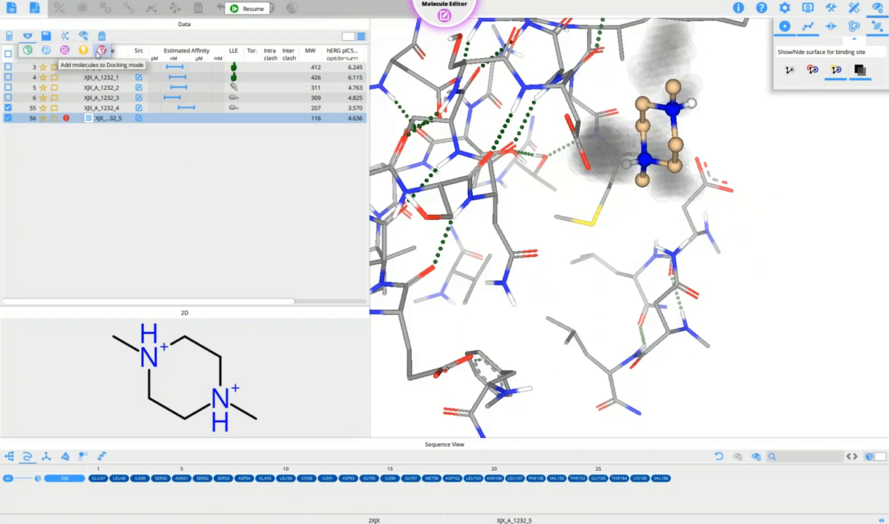
{"action": "left_click", "coordinate": [84, 52]}
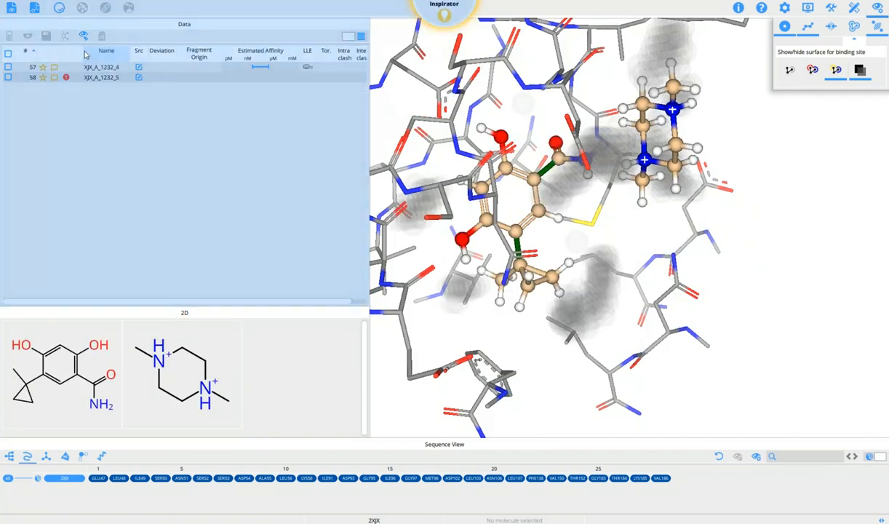
Cut the amide C–N bond and a piperazine N–methyl bond, keeping the aryl carbonyl and piperazine sides, and run fragment linking.
{"action": "left_click_drag", "start_coordinate": [640, 237], "coordinate": [646, 209]}
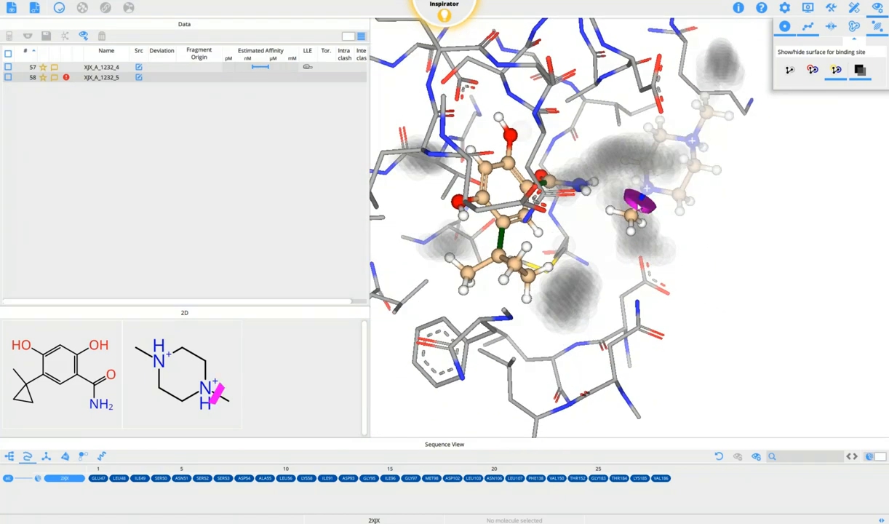
{"action": "left_click", "coordinate": [641, 208]}
{"action": "left_click", "coordinate": [568, 184]}
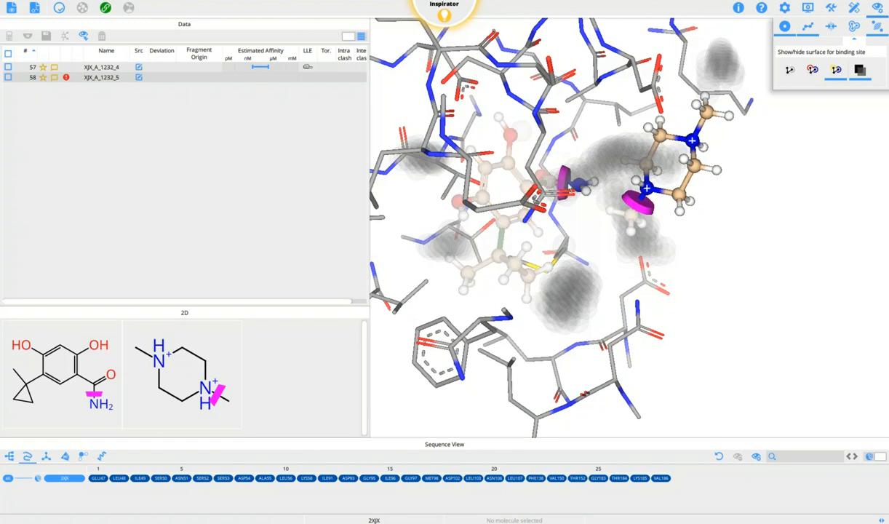
{"action": "left_click", "coordinate": [568, 184]}
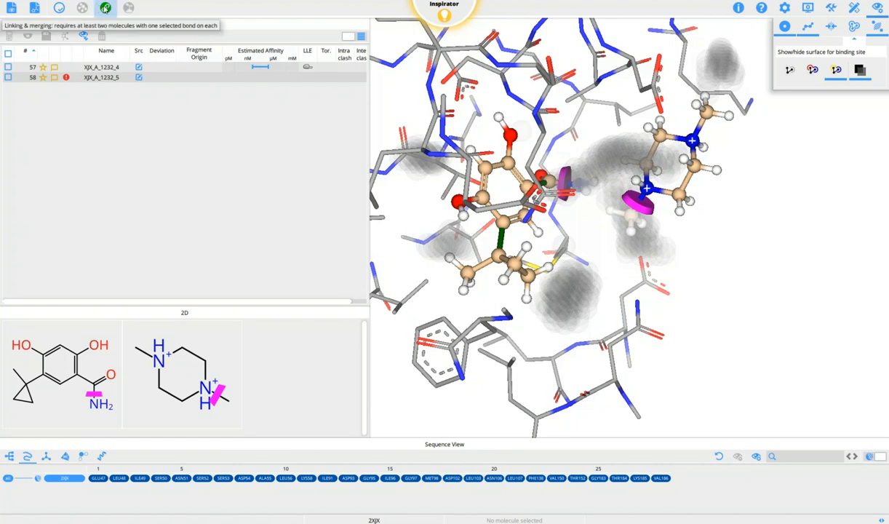
{"action": "left_click", "coordinate": [105, 8]}
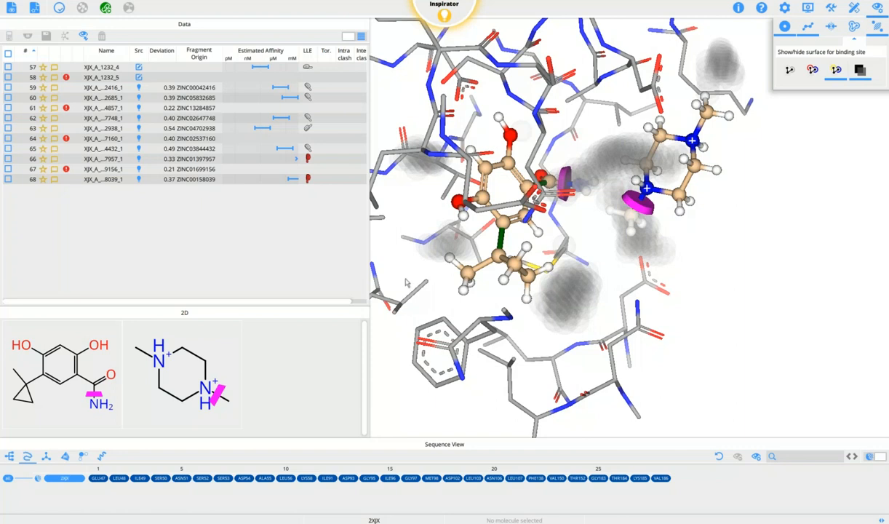
Examine linked molecules 59, 60 and 63 in 2D and in the binding site.
{"action": "left_click", "coordinate": [195, 88]}
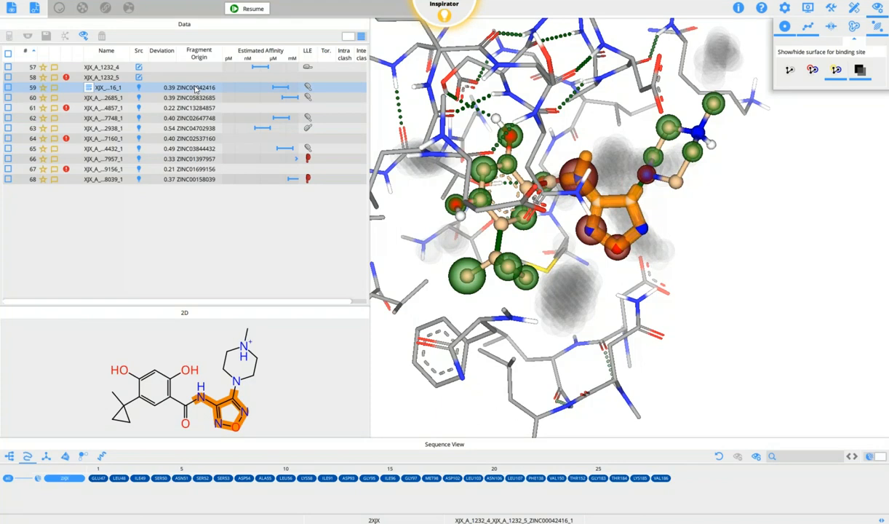
{"action": "left_click", "coordinate": [196, 98]}
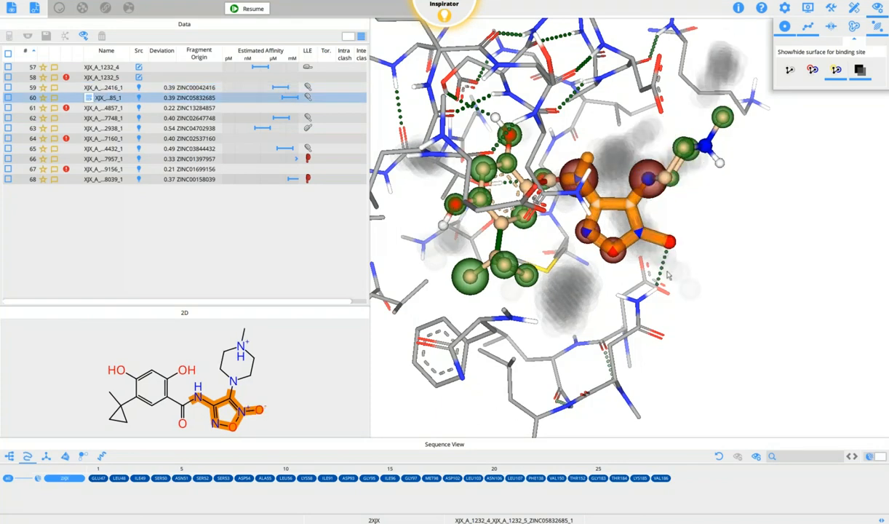
{"action": "left_click_drag", "start_coordinate": [676, 272], "coordinate": [659, 269]}
{"action": "left_click_drag", "start_coordinate": [639, 197], "coordinate": [633, 180]}
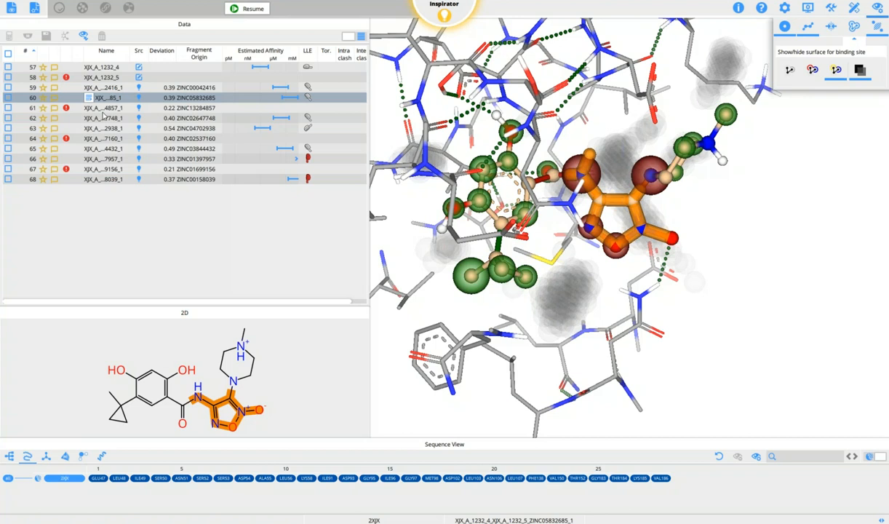
{"action": "left_click", "coordinate": [101, 131]}
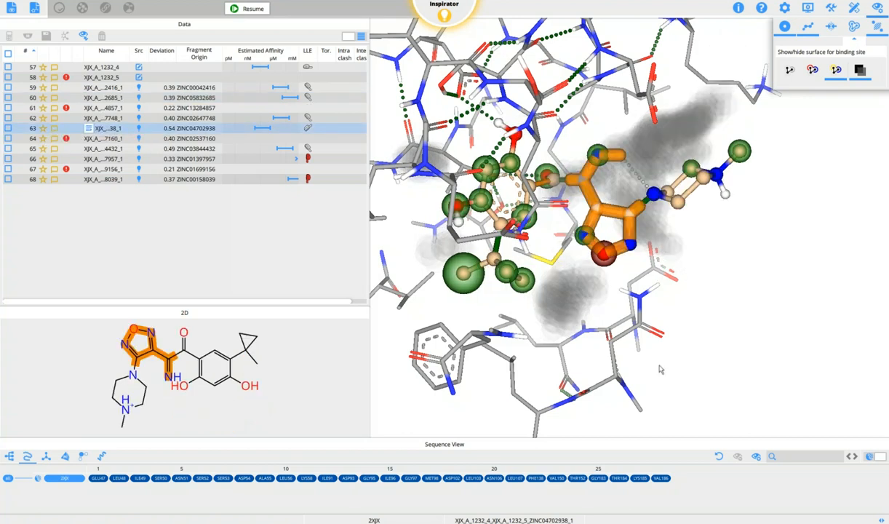
{"action": "left_click_drag", "start_coordinate": [670, 346], "coordinate": [657, 324]}
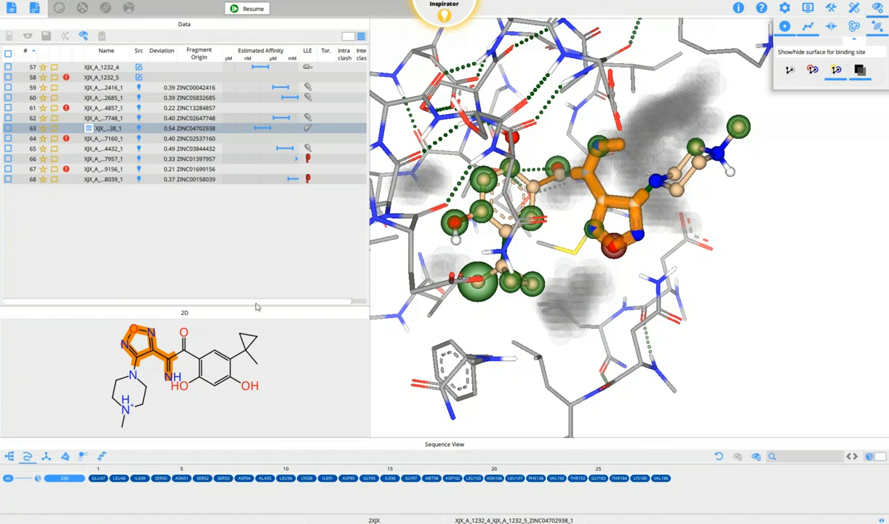
{"action": "left_click", "coordinate": [445, 13]}
{"action": "right_click", "coordinate": [186, 376]}
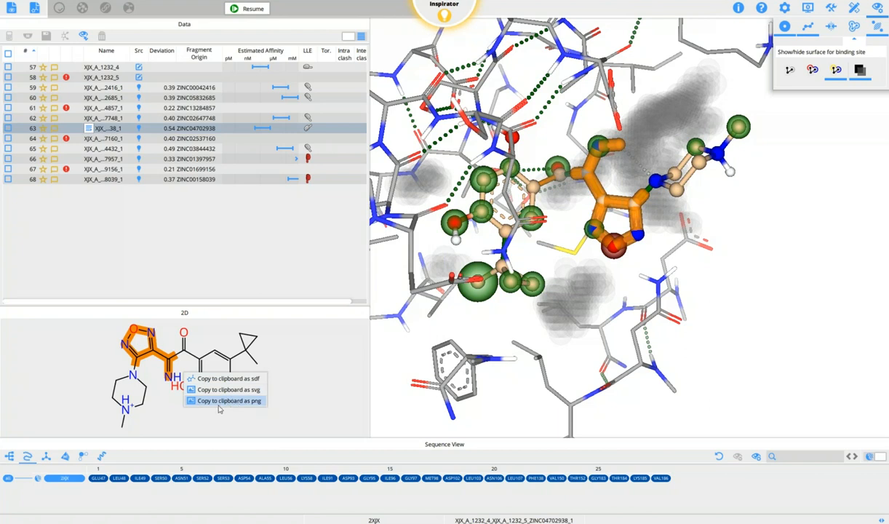
{"action": "left_click", "coordinate": [99, 261]}
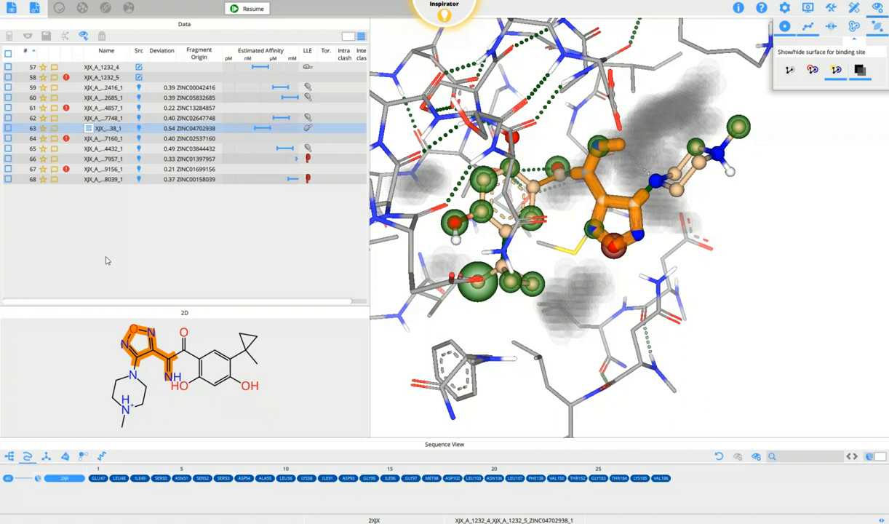
Resume the fragment linking setup, then select and check molecule 57 (XJX_A_1232_4) in the Inspirator table.
{"action": "left_click", "coordinate": [237, 9]}
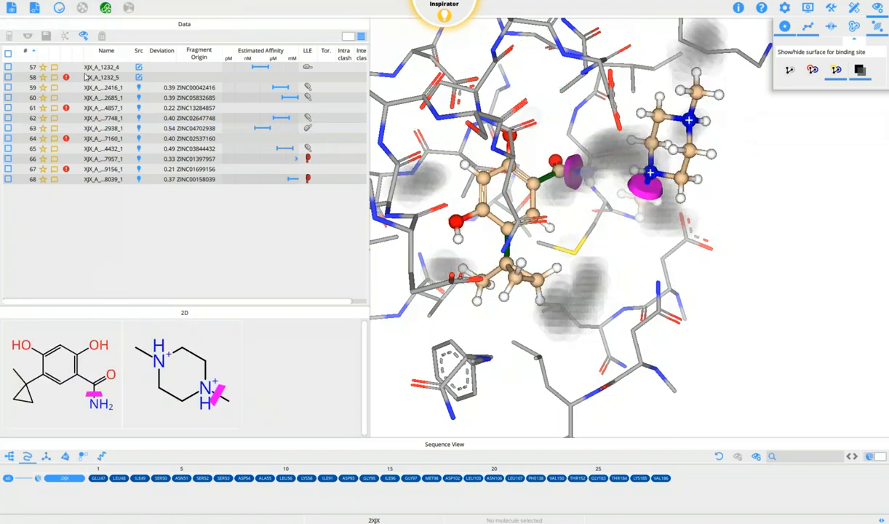
{"action": "left_click", "coordinate": [106, 67]}
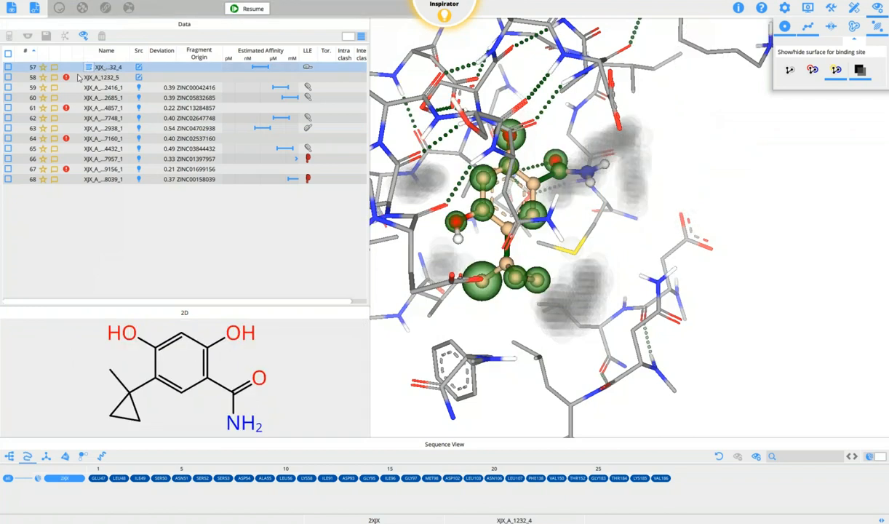
{"action": "left_click", "coordinate": [8, 67]}
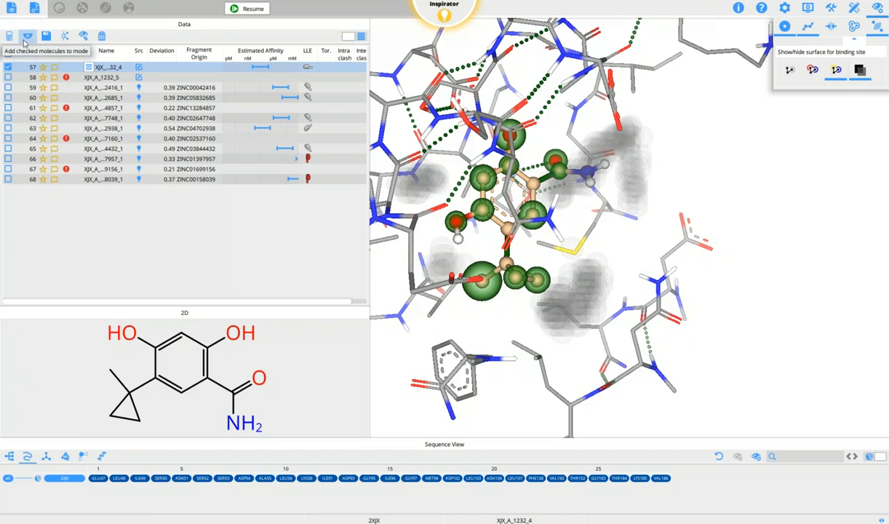
Switch to Proteins mode and add the 2XJX ligand XJX_A_1232 to Docking mode.
{"action": "mouse_move", "coordinate": [440, 10]}
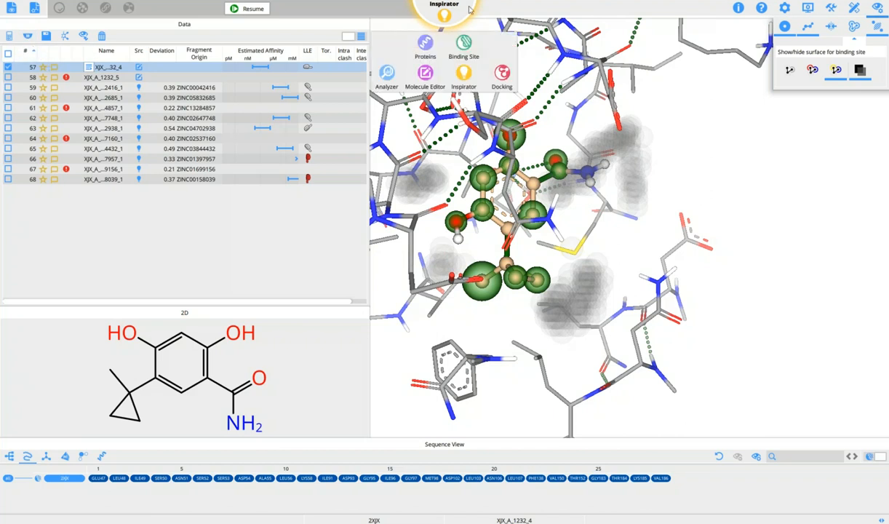
{"action": "left_click", "coordinate": [426, 48]}
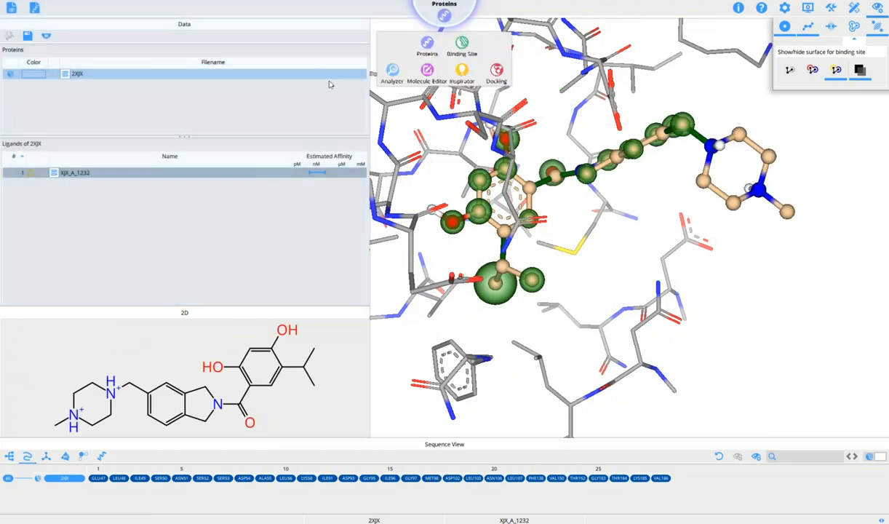
{"action": "right_click", "coordinate": [55, 173]}
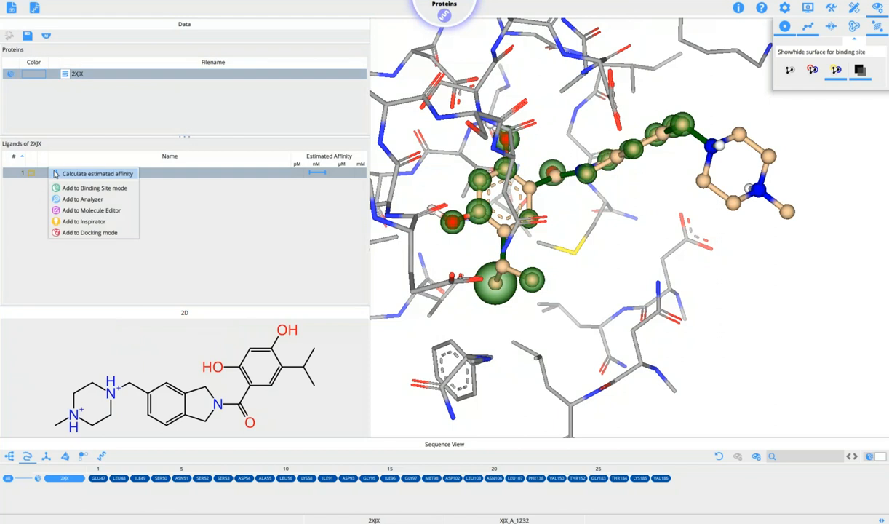
{"action": "left_click", "coordinate": [73, 232]}
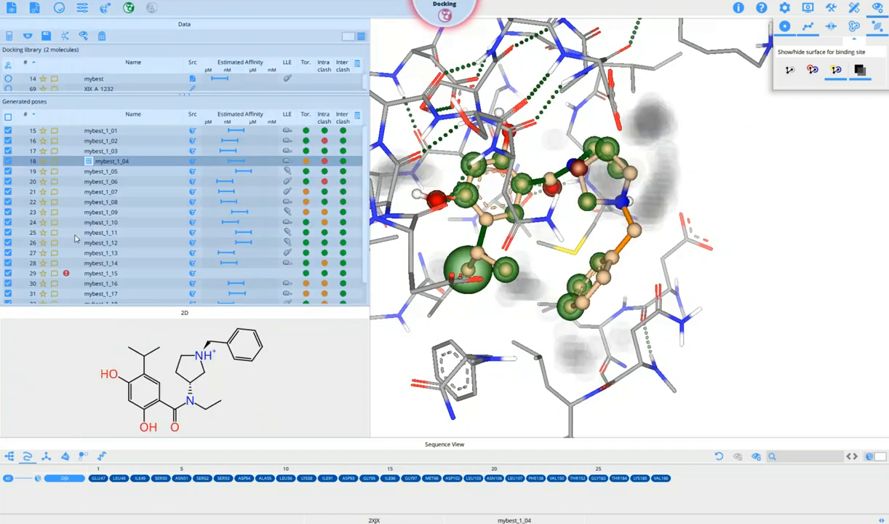
Enlarge the docking library list, set XJX_A_1232 as the docking template and generate template-based poses for mybest.
{"action": "left_click_drag", "start_coordinate": [137, 94], "coordinate": [136, 134]}
{"action": "left_click", "coordinate": [8, 88]}
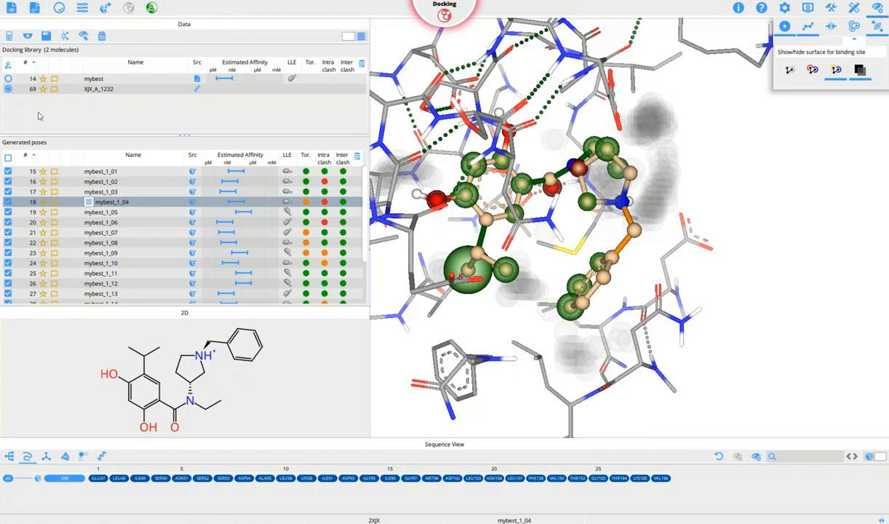
{"action": "left_click", "coordinate": [9, 88]}
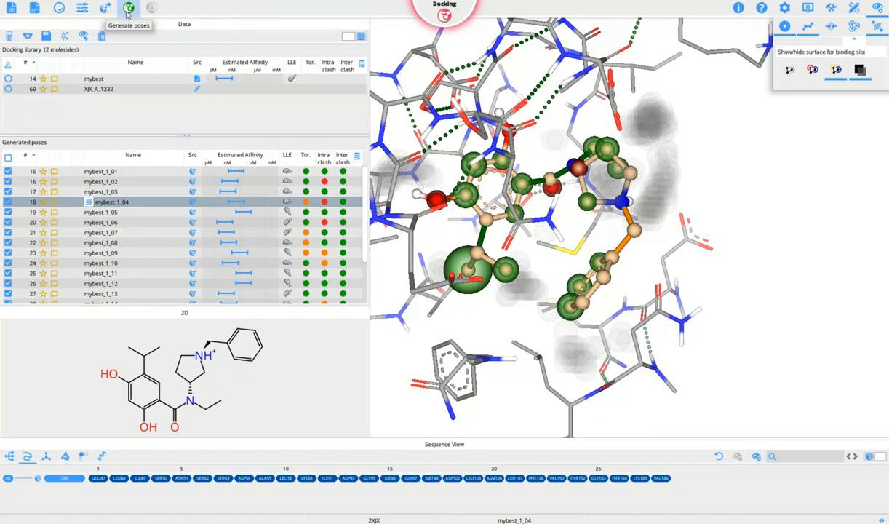
{"action": "left_click", "coordinate": [8, 89]}
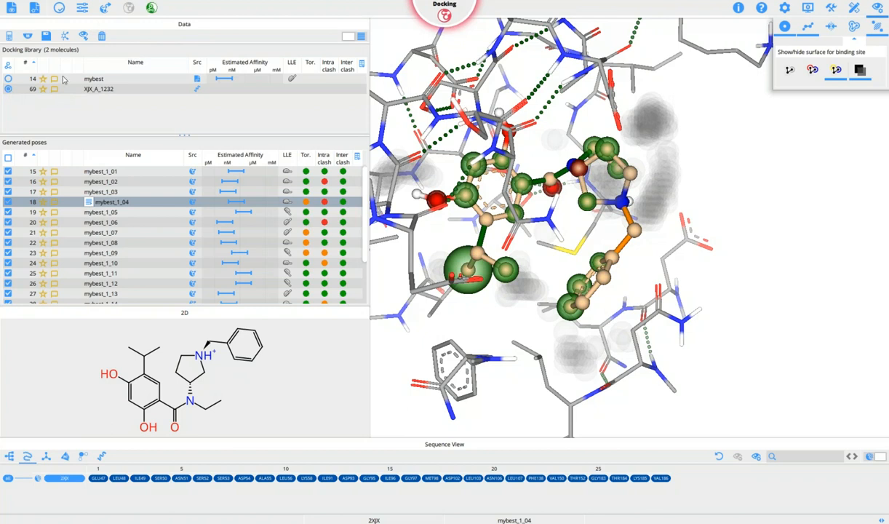
{"action": "left_click", "coordinate": [152, 9]}
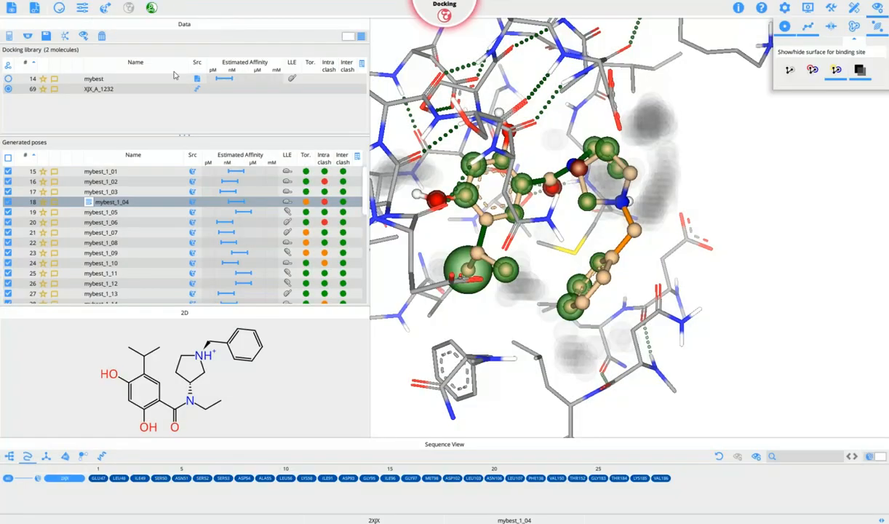
Examine the newly generated poses mybest_2_01 to mybest_2_11 and mybest_2_16 in the binding site.
{"action": "scroll", "coordinate": [182, 243], "scroll_direction": "down", "scroll_amount": 2}
{"action": "scroll", "coordinate": [182, 243], "scroll_direction": "down", "scroll_amount": 15}
{"action": "scroll", "coordinate": [167, 256], "scroll_direction": "up", "scroll_amount": 1}
{"action": "left_click", "coordinate": [117, 181]}
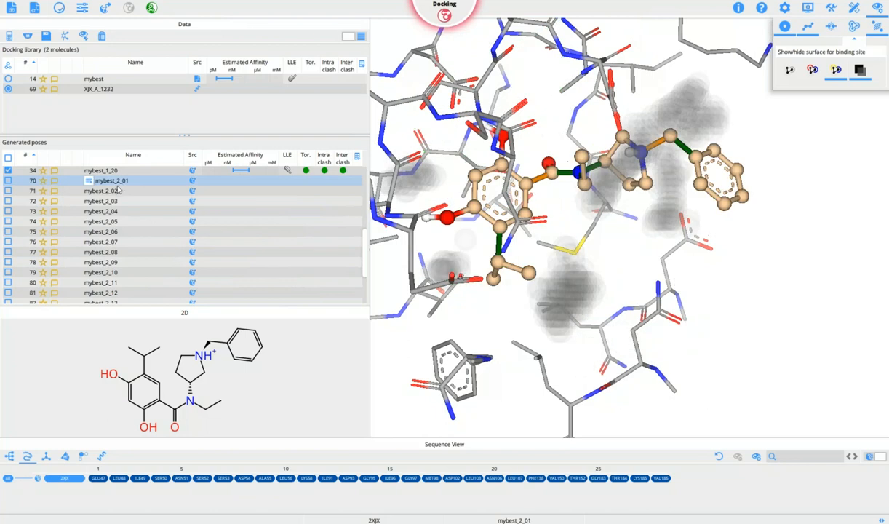
{"action": "left_click", "coordinate": [117, 190]}
{"action": "left_click", "coordinate": [114, 201]}
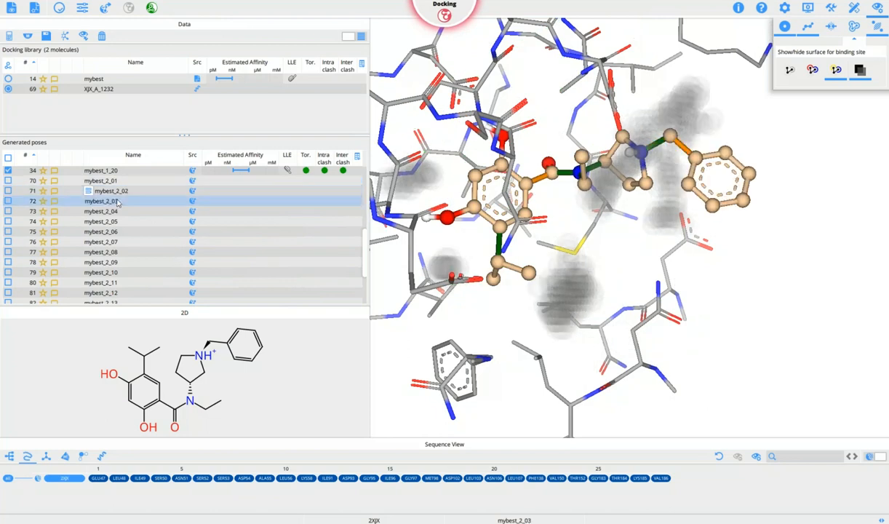
{"action": "left_click", "coordinate": [114, 210]}
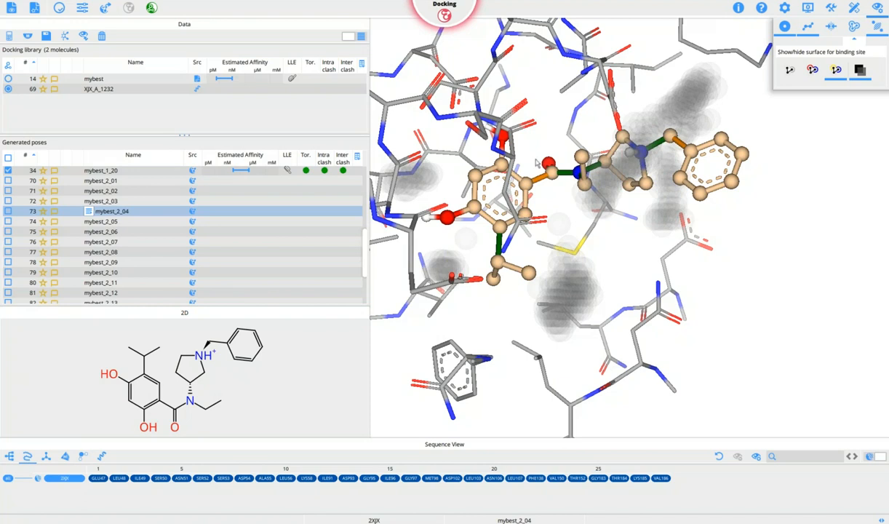
{"action": "left_click", "coordinate": [109, 223]}
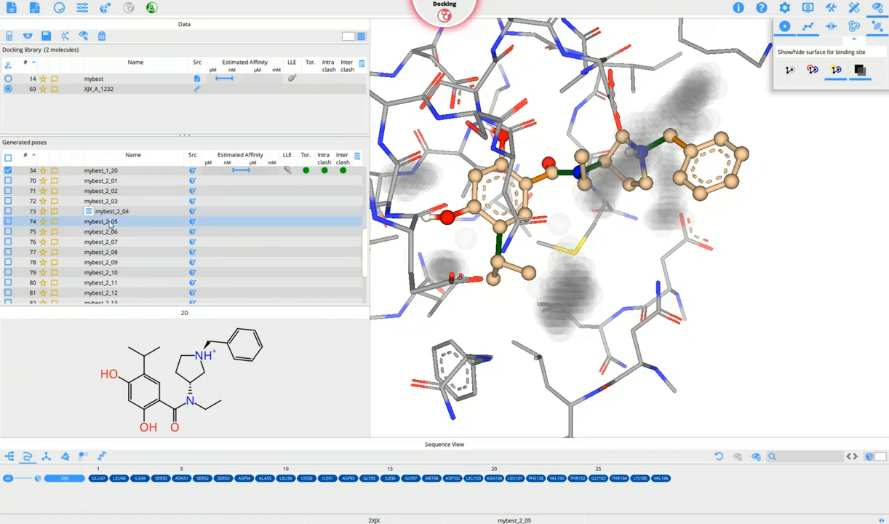
{"action": "left_click", "coordinate": [105, 231]}
{"action": "left_click", "coordinate": [106, 243]}
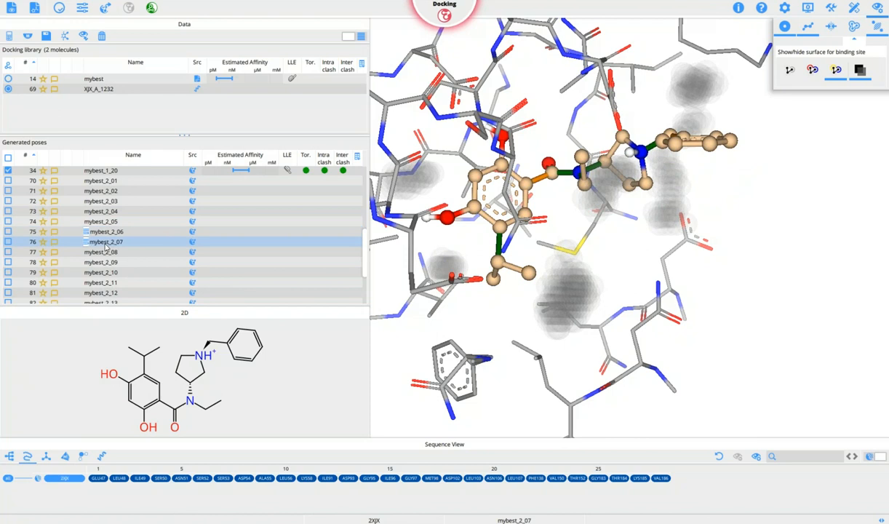
{"action": "left_click", "coordinate": [106, 253]}
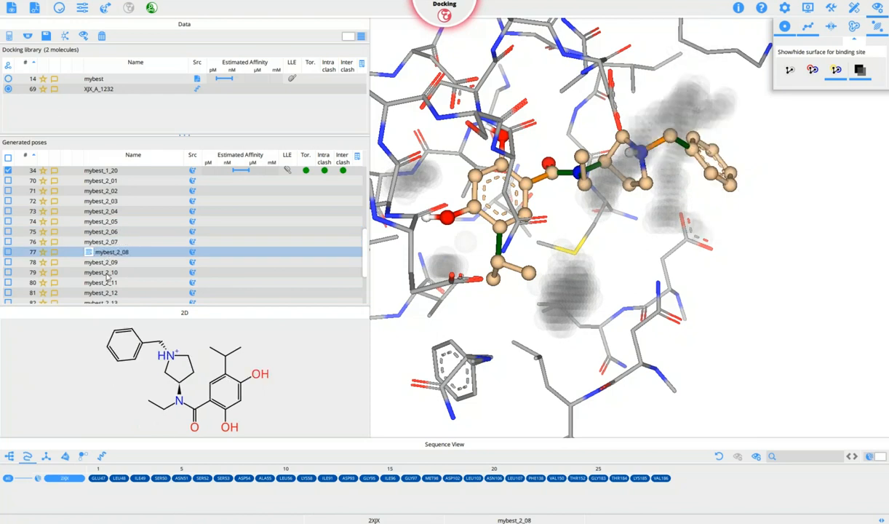
{"action": "left_click", "coordinate": [106, 262]}
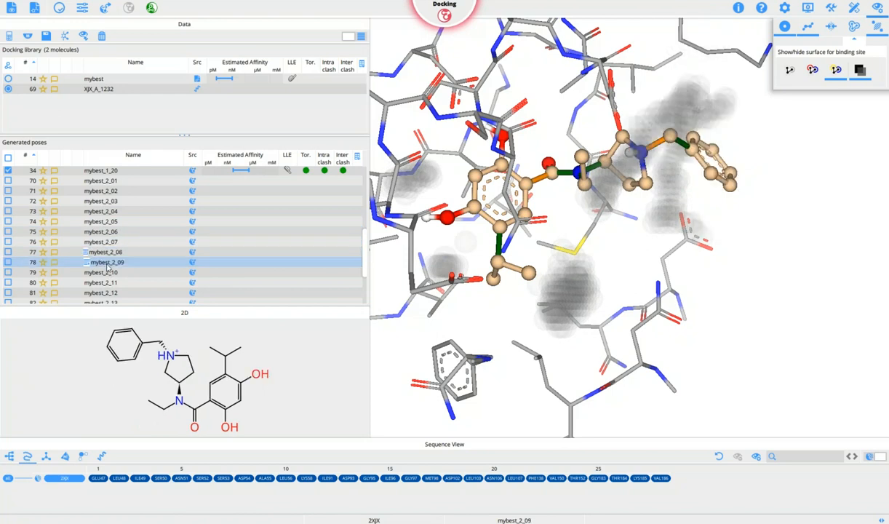
{"action": "left_click", "coordinate": [106, 273]}
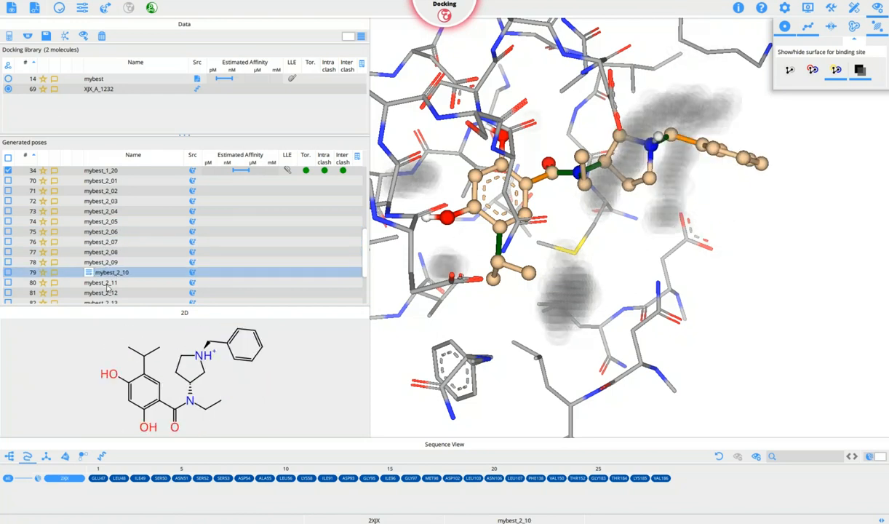
{"action": "left_click", "coordinate": [113, 283]}
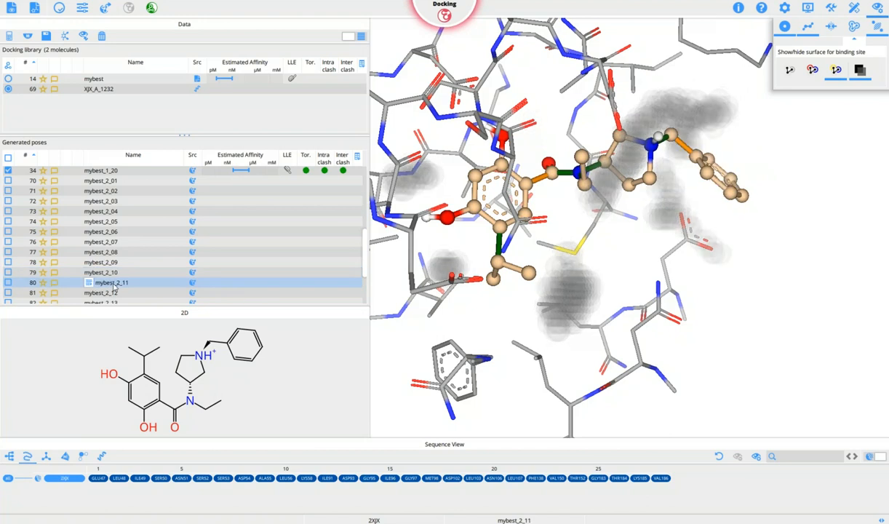
{"action": "scroll", "coordinate": [113, 287], "scroll_direction": "down", "scroll_amount": 2}
{"action": "left_click", "coordinate": [114, 287]}
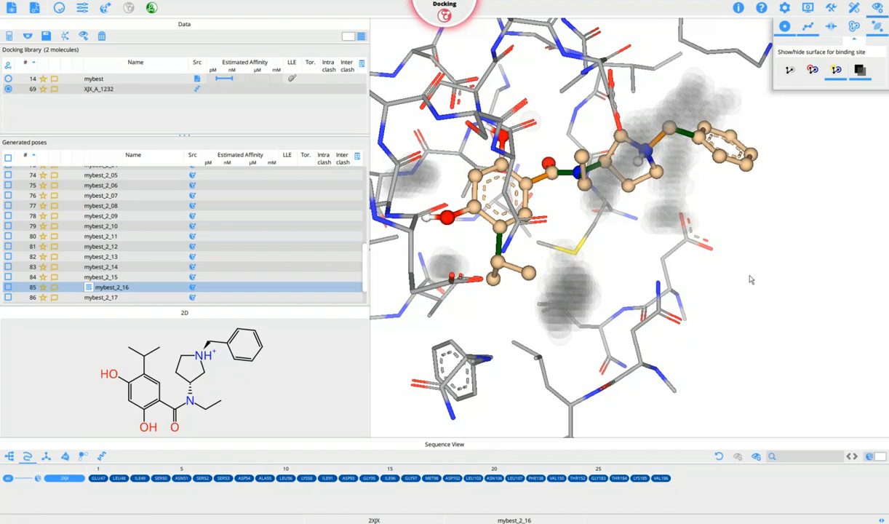
Switch to Molecule Editor mode and display its molecules as a grid of 2D structures.
{"action": "left_click", "coordinate": [443, 13]}
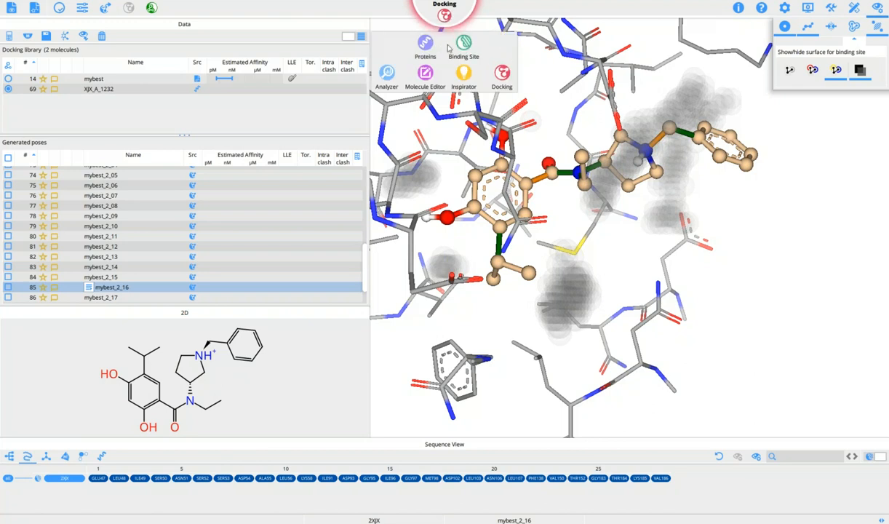
{"action": "left_click", "coordinate": [425, 74]}
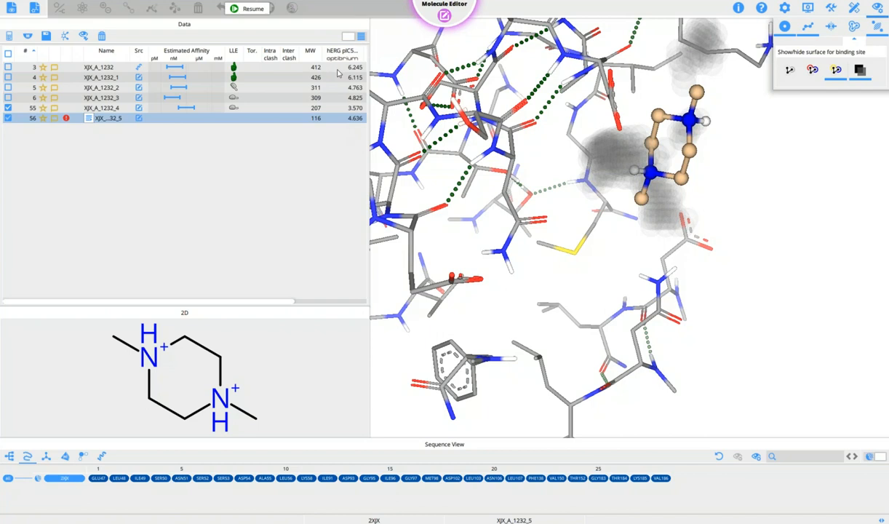
{"action": "left_click", "coordinate": [347, 37]}
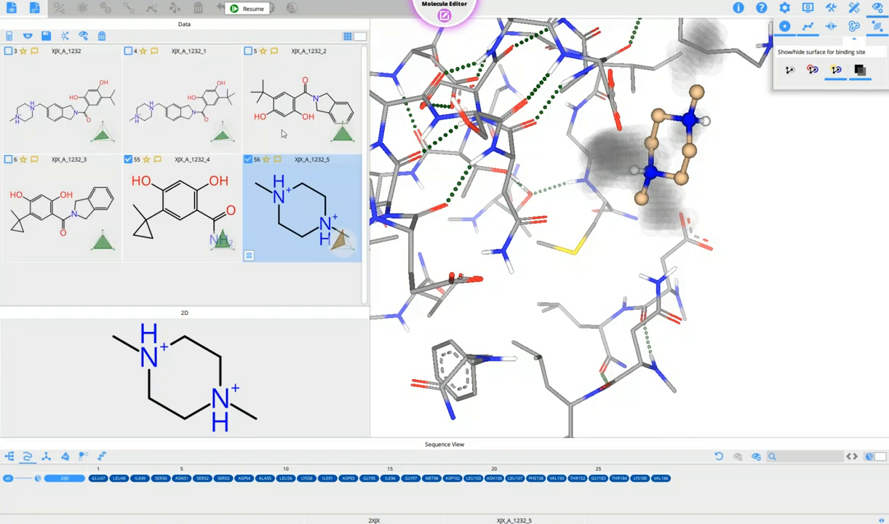
Open the property plot settings from XJX_A_1232 and narrow the MW target range at both ends.
{"action": "mouse_move", "coordinate": [82, 110]}
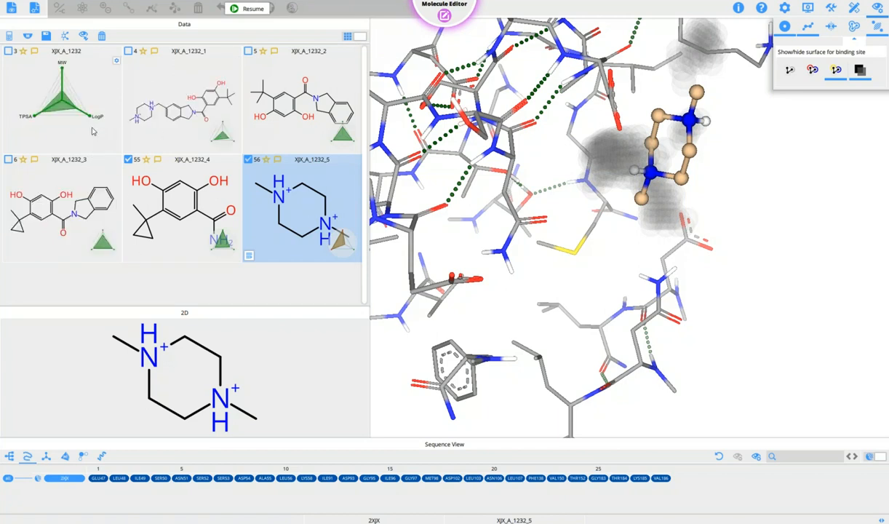
{"action": "left_click", "coordinate": [116, 64]}
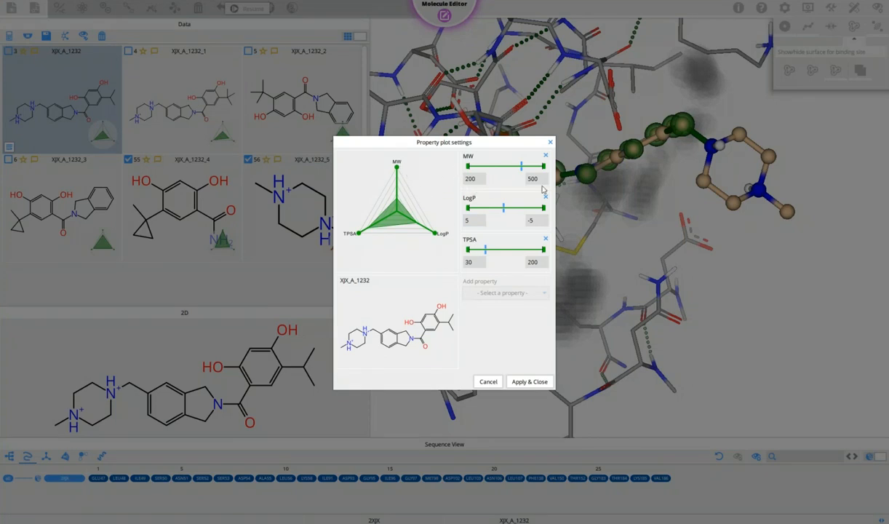
{"action": "double_click", "coordinate": [478, 178]}
{"action": "left_click_drag", "start_coordinate": [468, 167], "coordinate": [538, 166]}
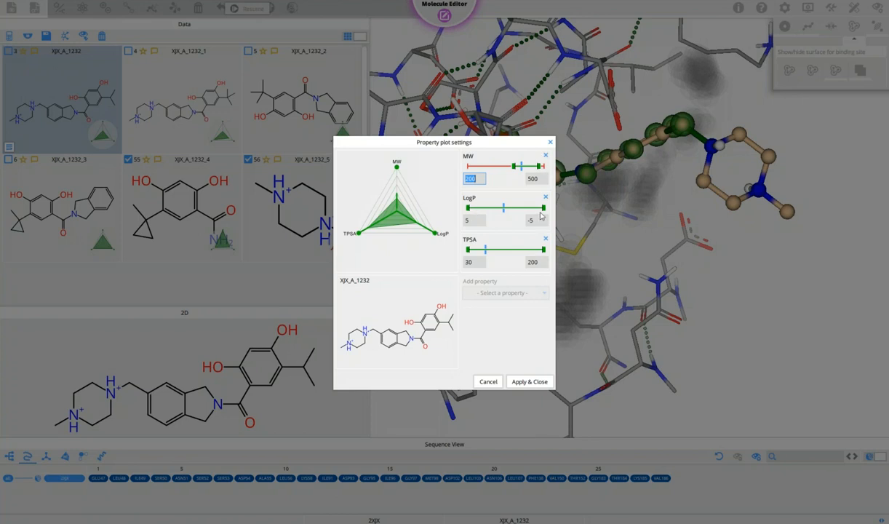
Set the LogP range's second limit to -1 and tighten the target range from the 5 end.
{"action": "left_click", "coordinate": [467, 220]}
{"action": "double_click", "coordinate": [534, 220]}
{"action": "key", "text": "BackSpace"}
{"action": "type", "text": "-1"}
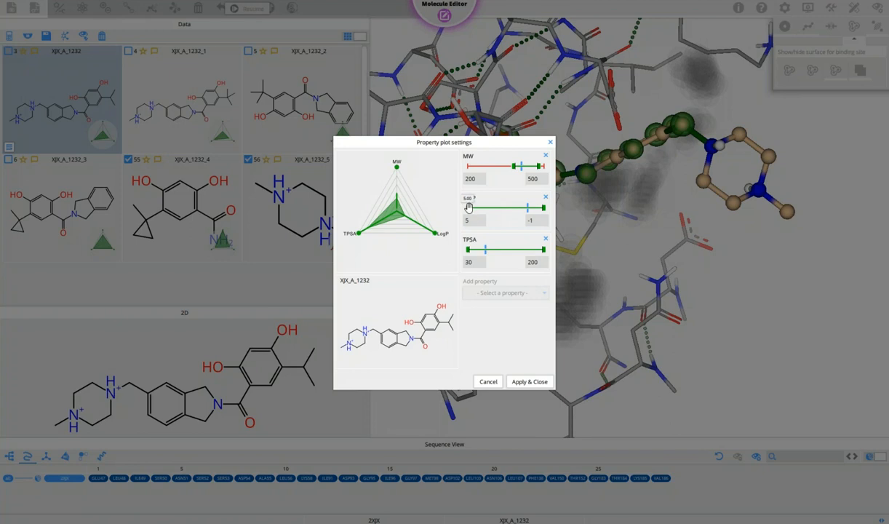
{"action": "left_click_drag", "start_coordinate": [468, 208], "coordinate": [492, 208]}
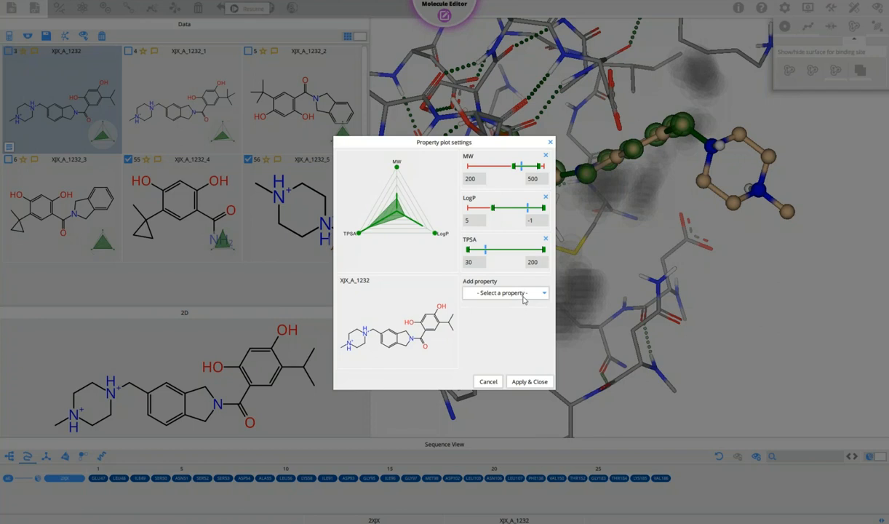
Add the # H-Bonds property to the plot and raise its lower target limit to the ligand's value marker.
{"action": "left_click", "coordinate": [504, 293]}
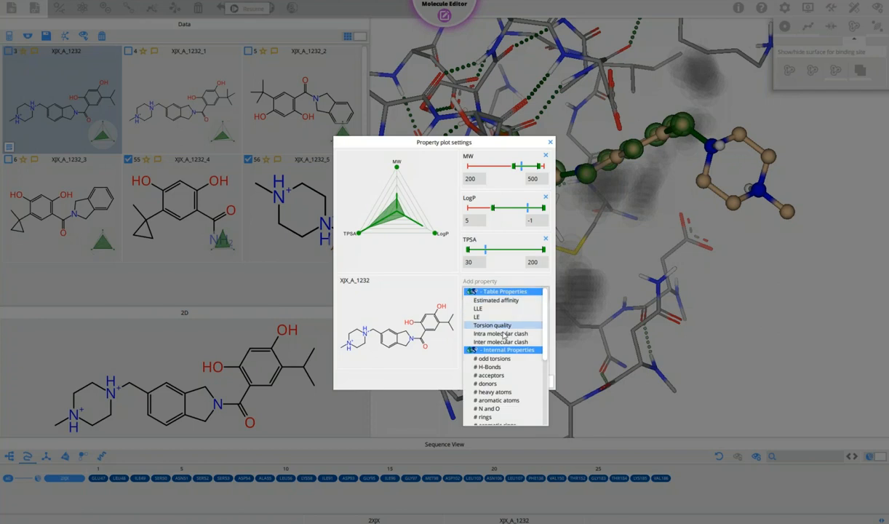
{"action": "scroll", "coordinate": [506, 390], "scroll_direction": "down", "scroll_amount": 1}
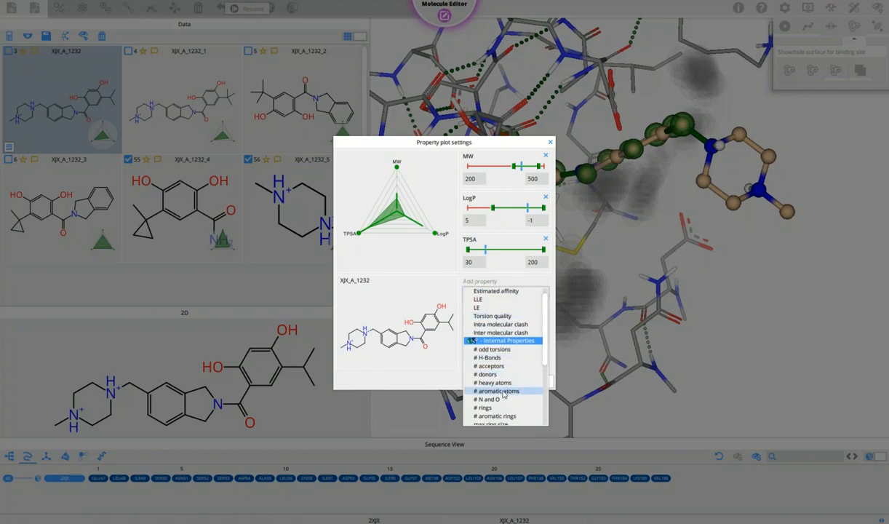
{"action": "left_click", "coordinate": [488, 357]}
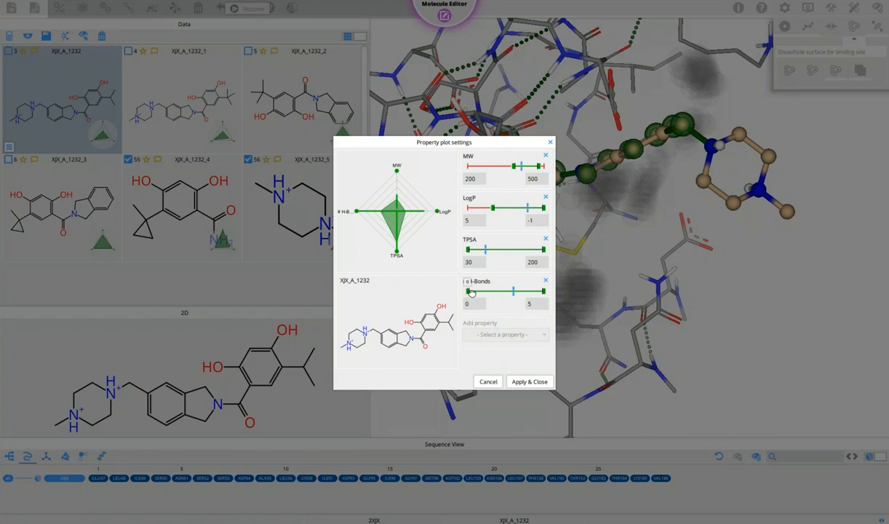
{"action": "left_click_drag", "start_coordinate": [470, 294], "coordinate": [511, 294]}
Add the # rings property, move its zero-end target limit to 1 and apply the property plot settings.
{"action": "left_click", "coordinate": [516, 334]}
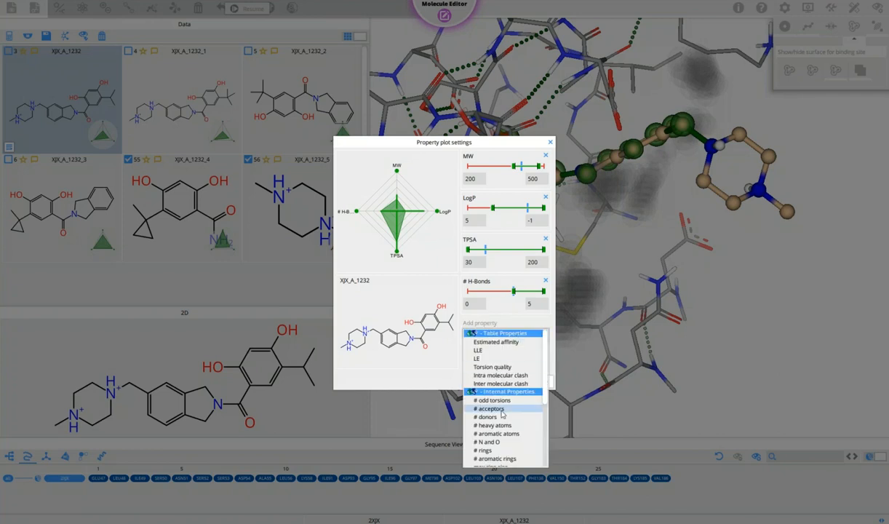
{"action": "left_click", "coordinate": [496, 442]}
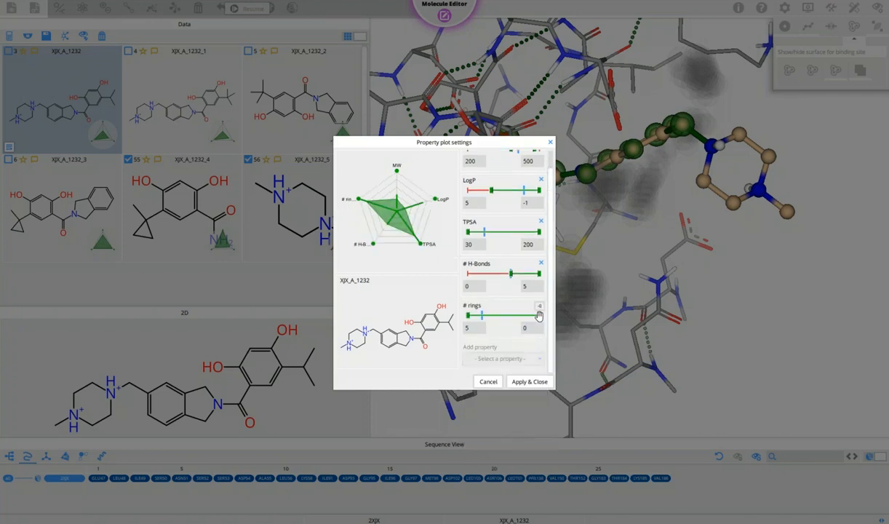
{"action": "left_click_drag", "start_coordinate": [538, 314], "coordinate": [527, 315]}
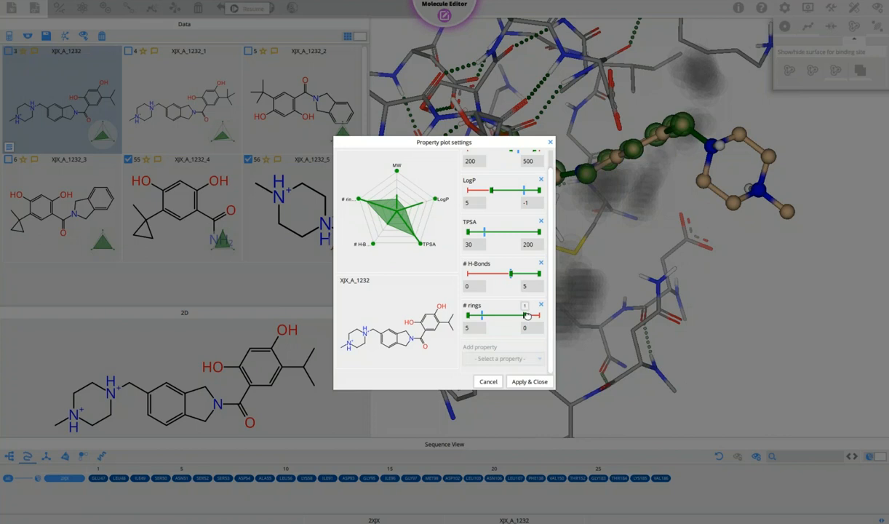
{"action": "left_click", "coordinate": [529, 382]}
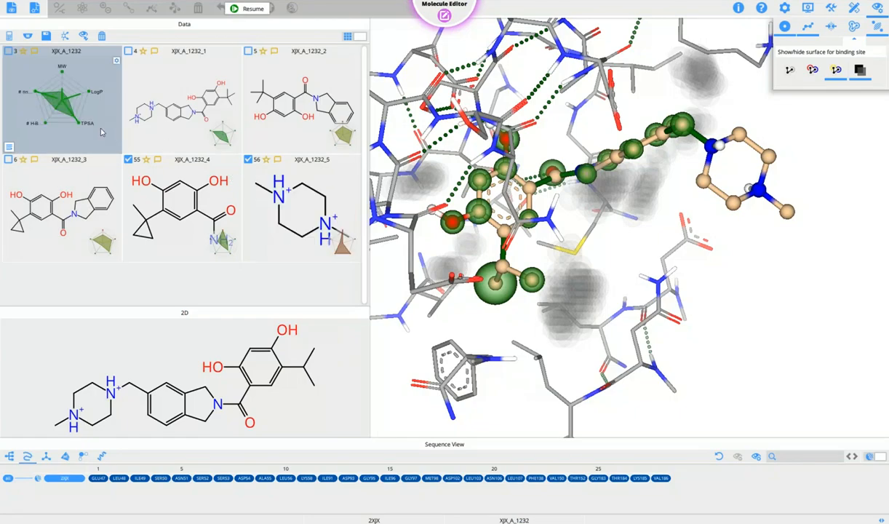
Examine the enlarged property plots of XJX_A_1232_1 and XJX_A_1232_2.
{"action": "mouse_move", "coordinate": [224, 135]}
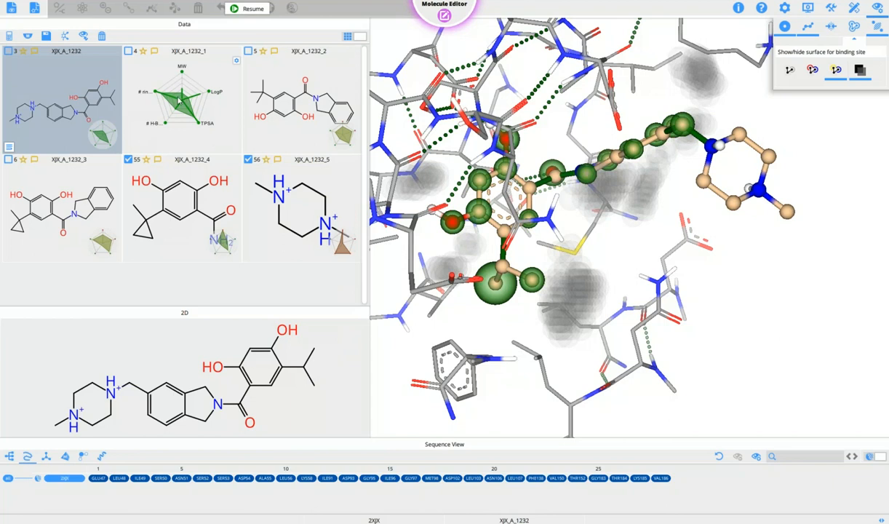
{"action": "mouse_move", "coordinate": [177, 109]}
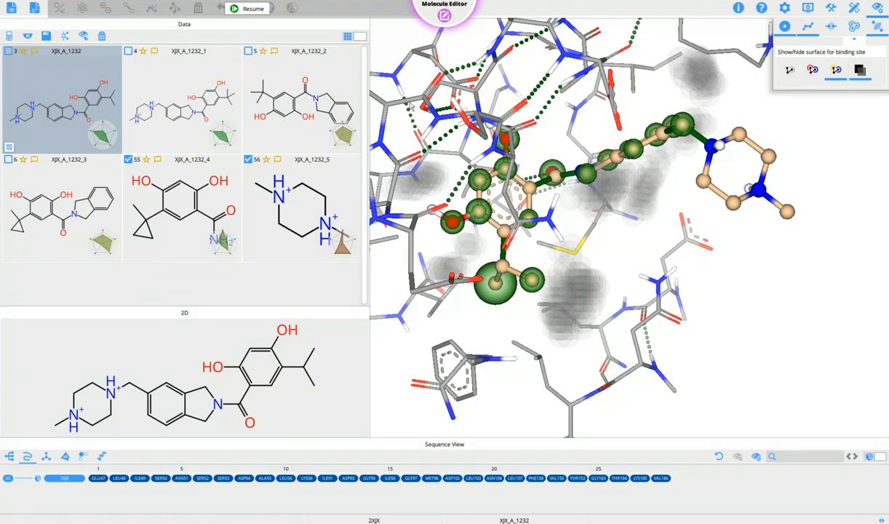
{"action": "mouse_move", "coordinate": [312, 104]}
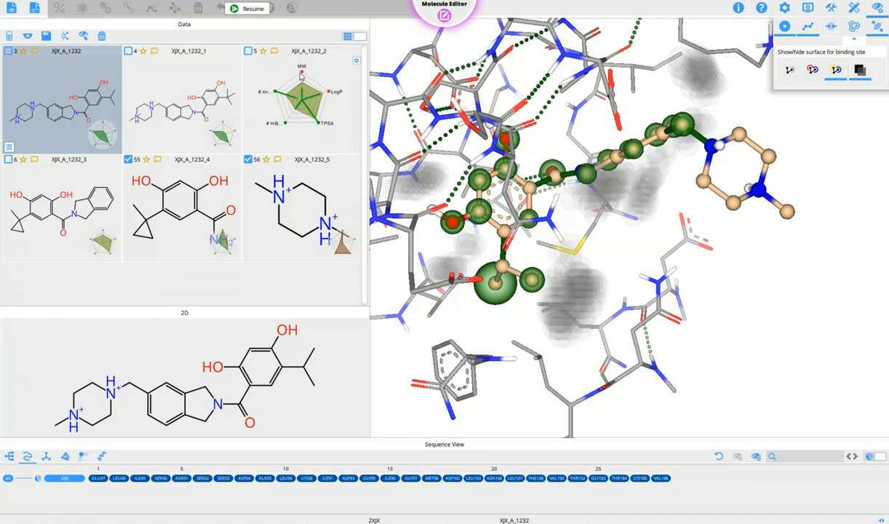